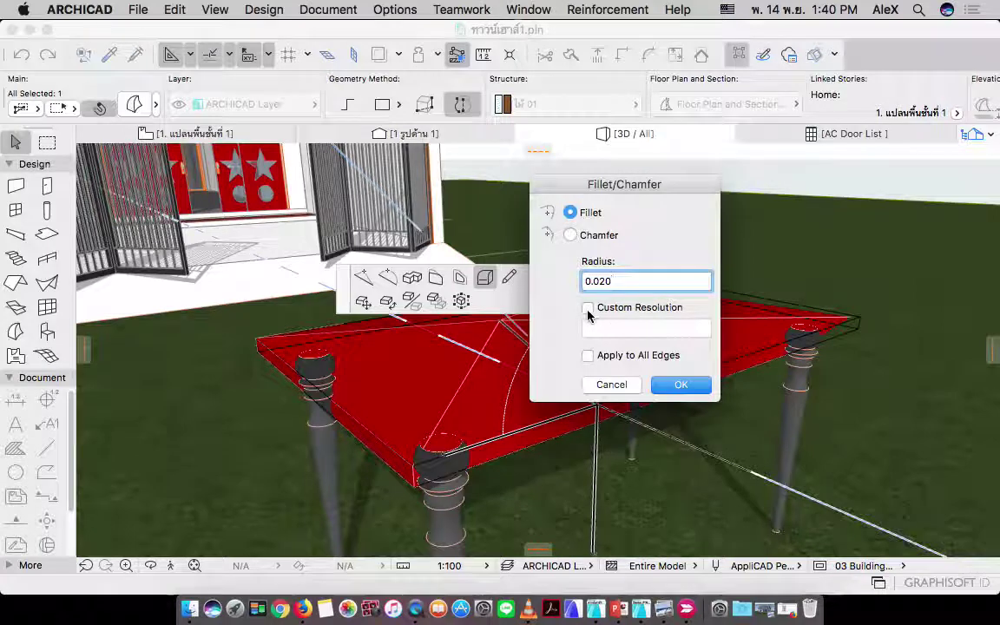
- Try a fillet with radius 0.020 on all edges of the tabletop's upper face, inspect it and undo it
click(588, 355)
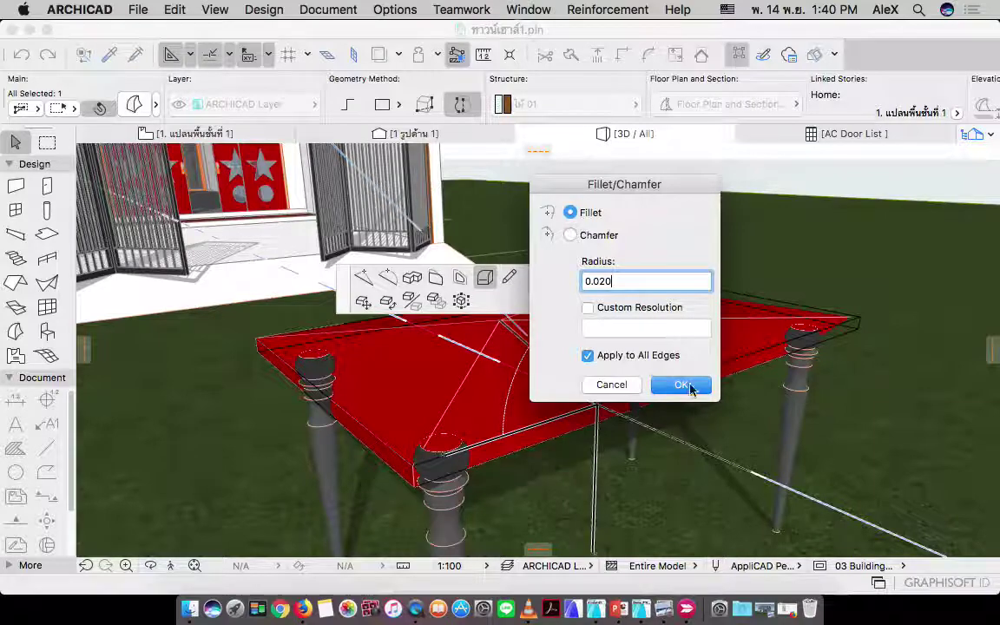
click(691, 387)
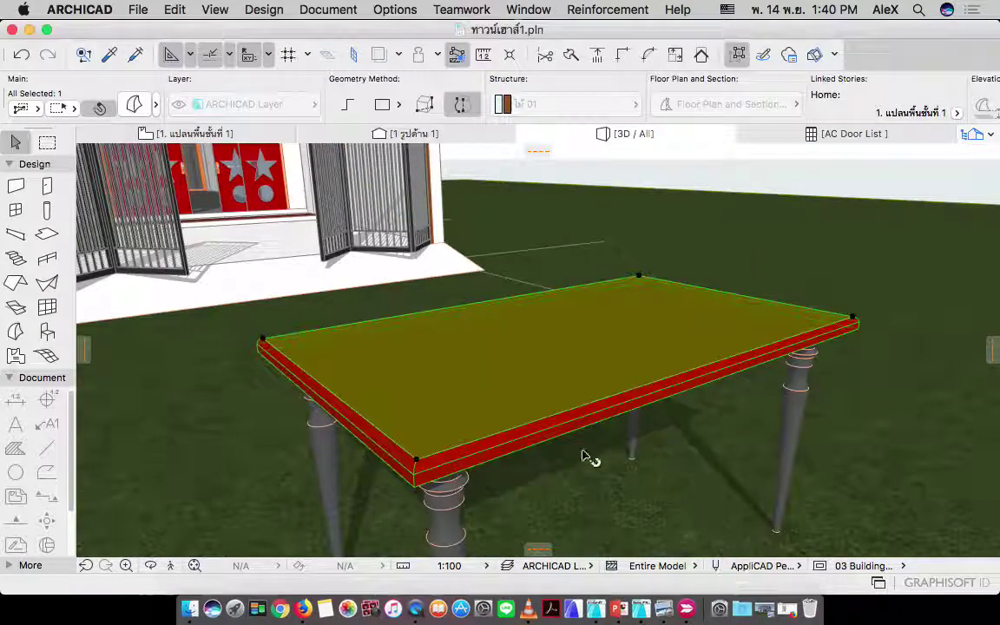
shift+middle_drag(502, 442, 615, 353)
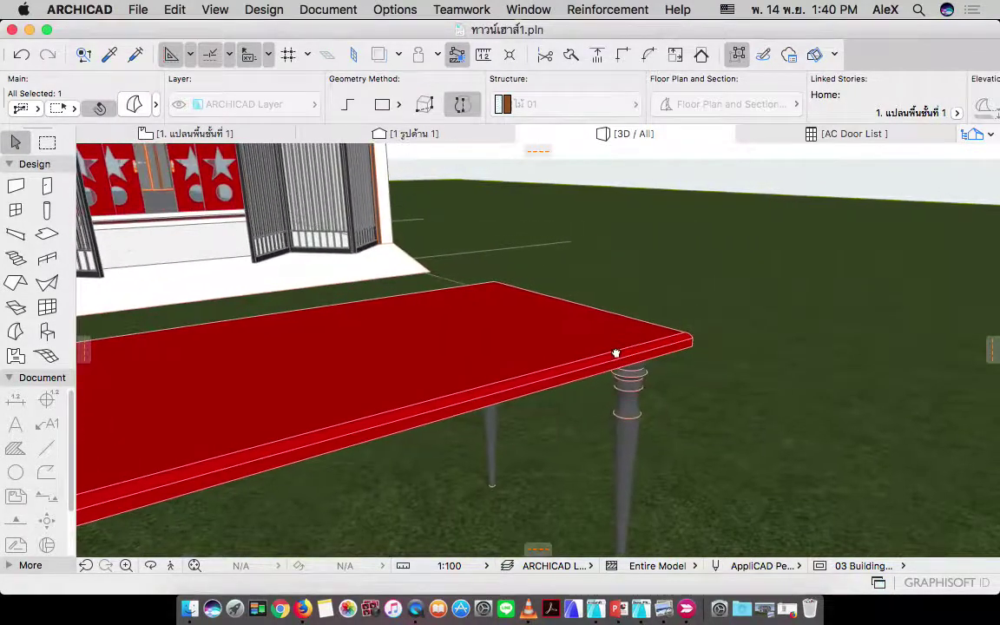
key(o)
drag(629, 357, 674, 372)
drag(480, 368, 535, 351)
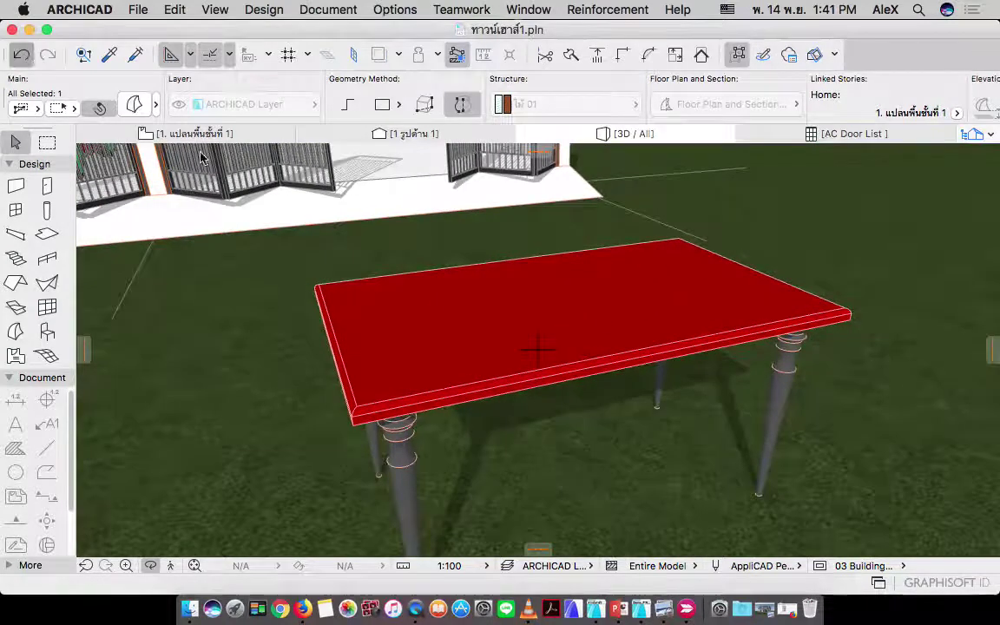
key(super+z)
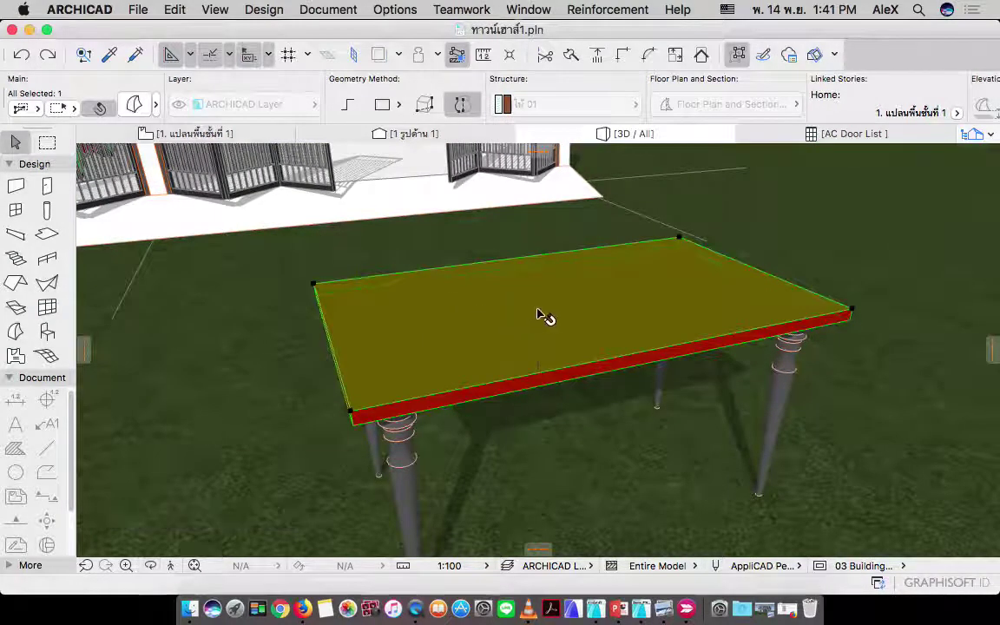
- Select the tabletop's upper face as a sub-element and fillet all its edges with radius 0.020
key(Escape)
drag(570, 316, 559, 298)
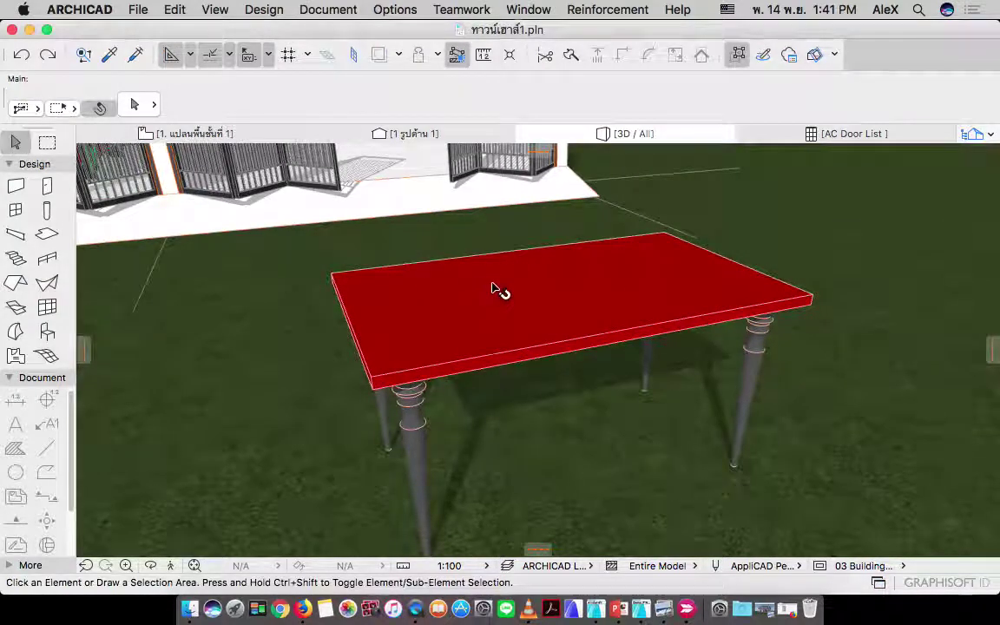
mouse_move(671, 207)
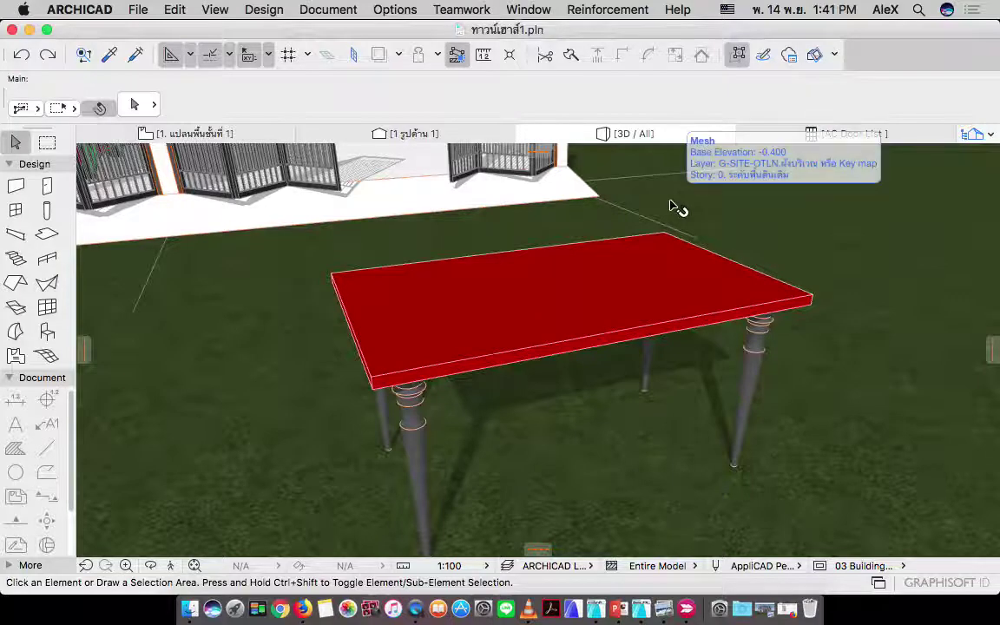
ctrl+shift+click(616, 270)
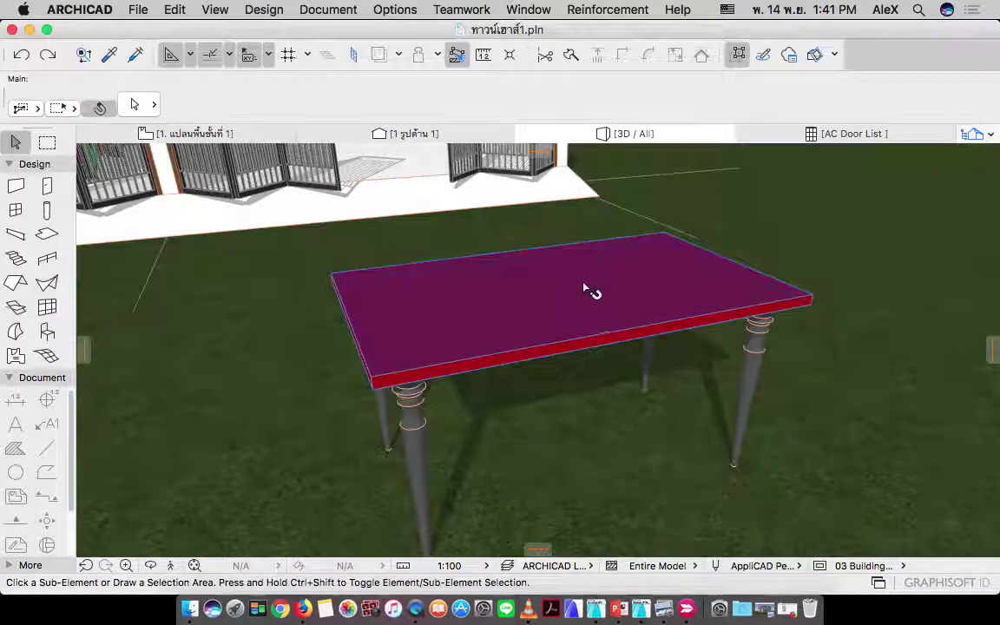
ctrl+shift+click(590, 288)
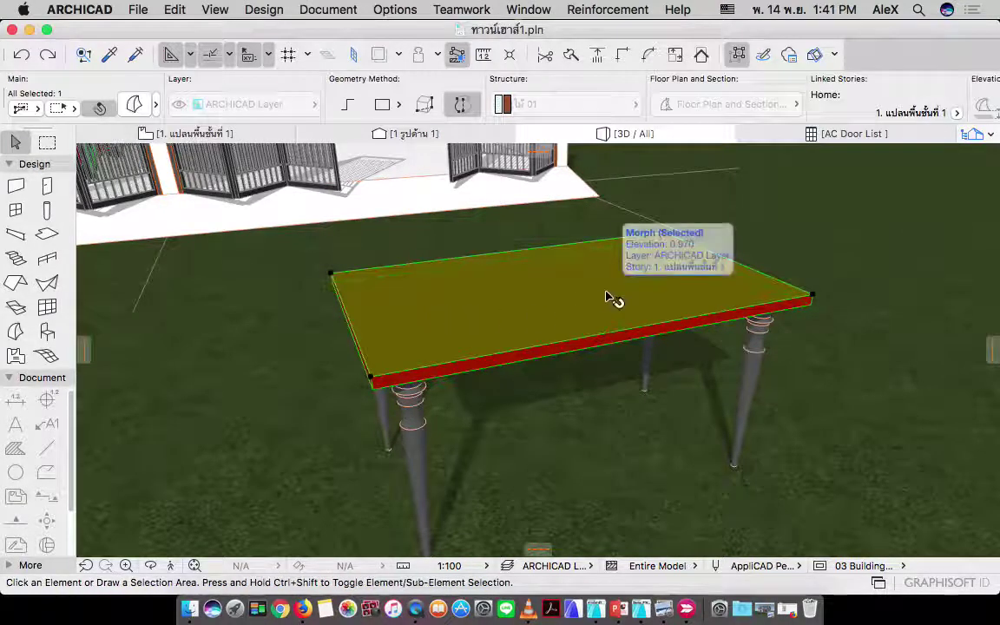
click(575, 310)
click(571, 310)
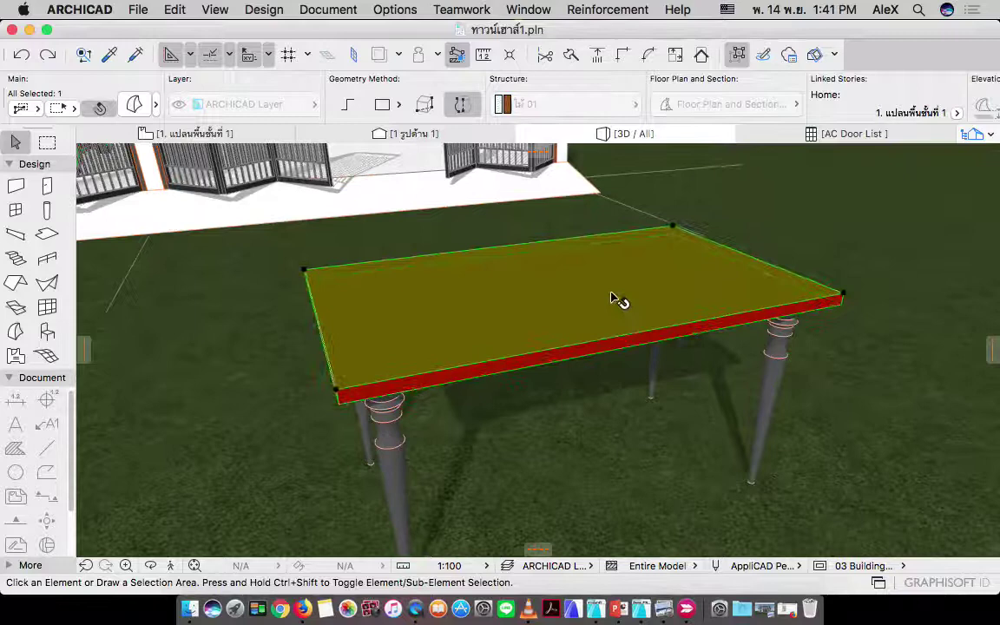
click(590, 346)
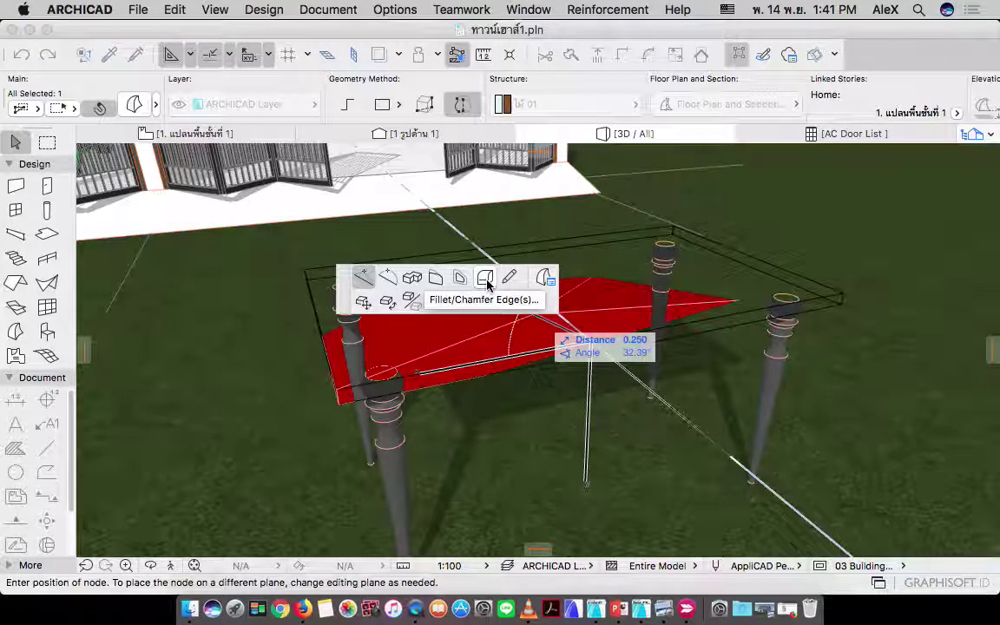
click(485, 278)
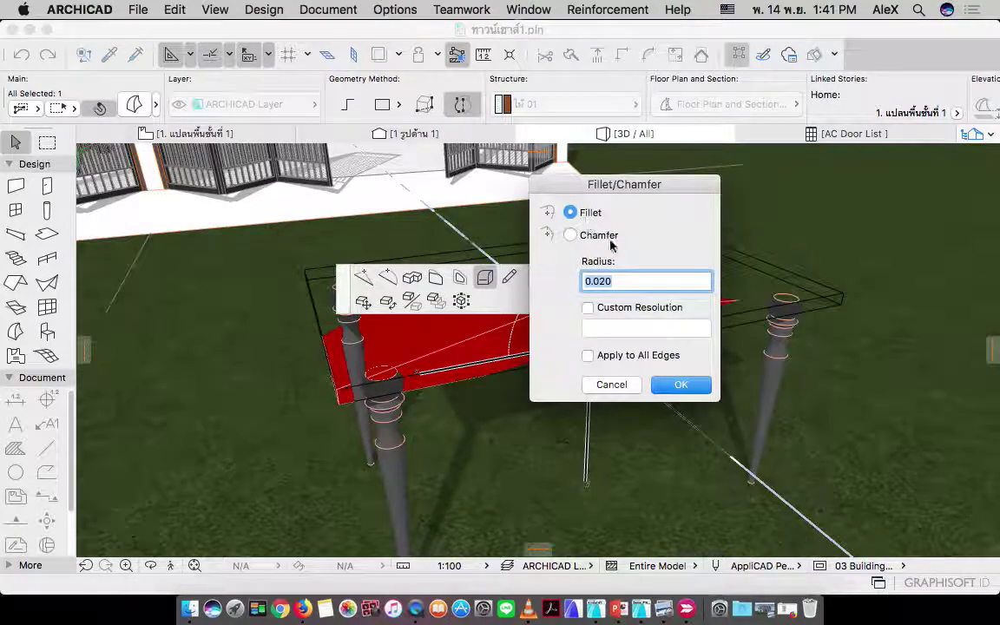
click(611, 281)
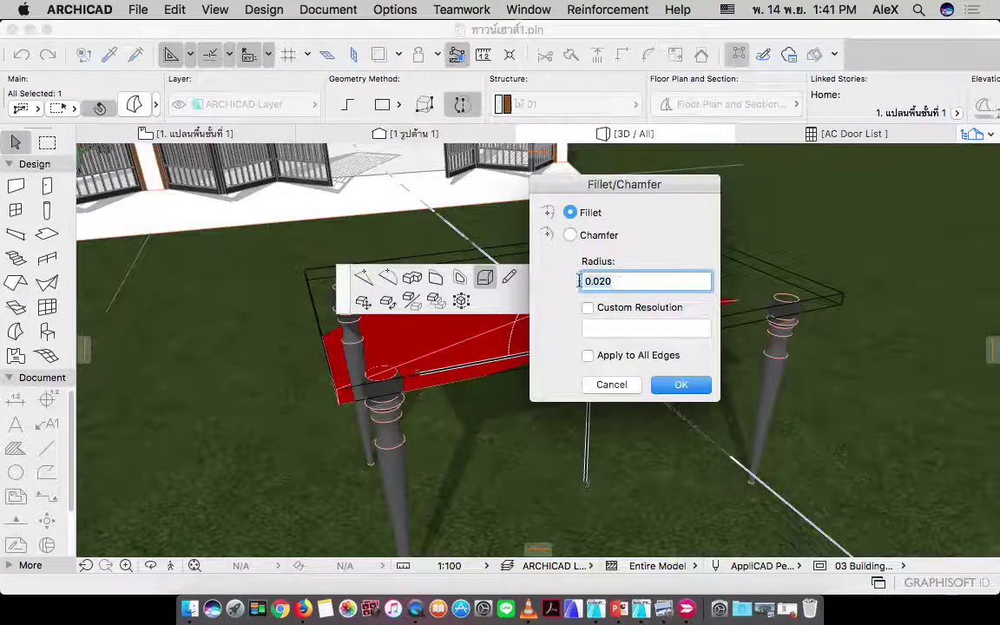
click(587, 355)
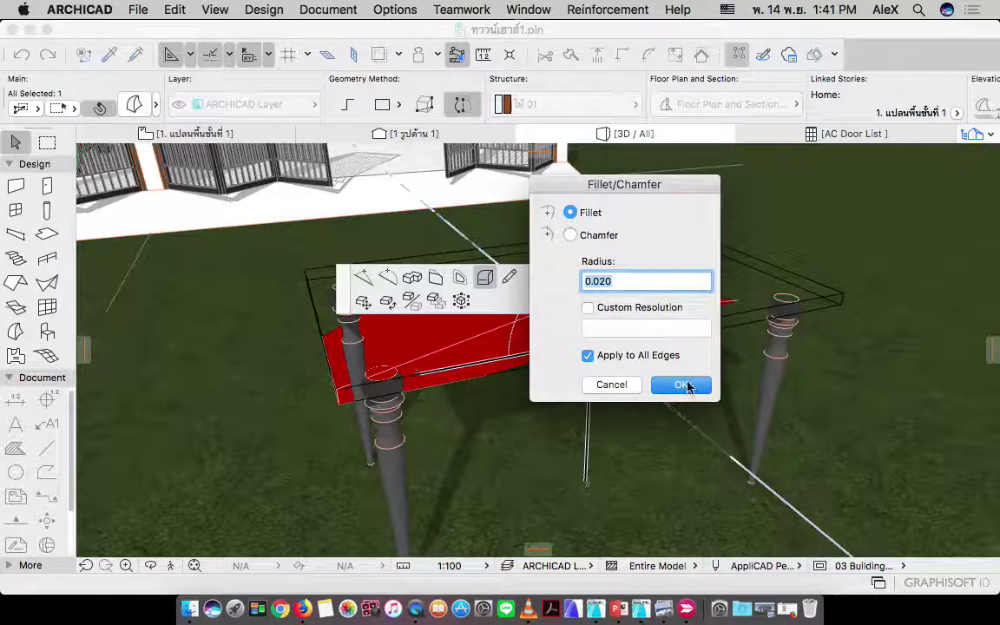
click(680, 385)
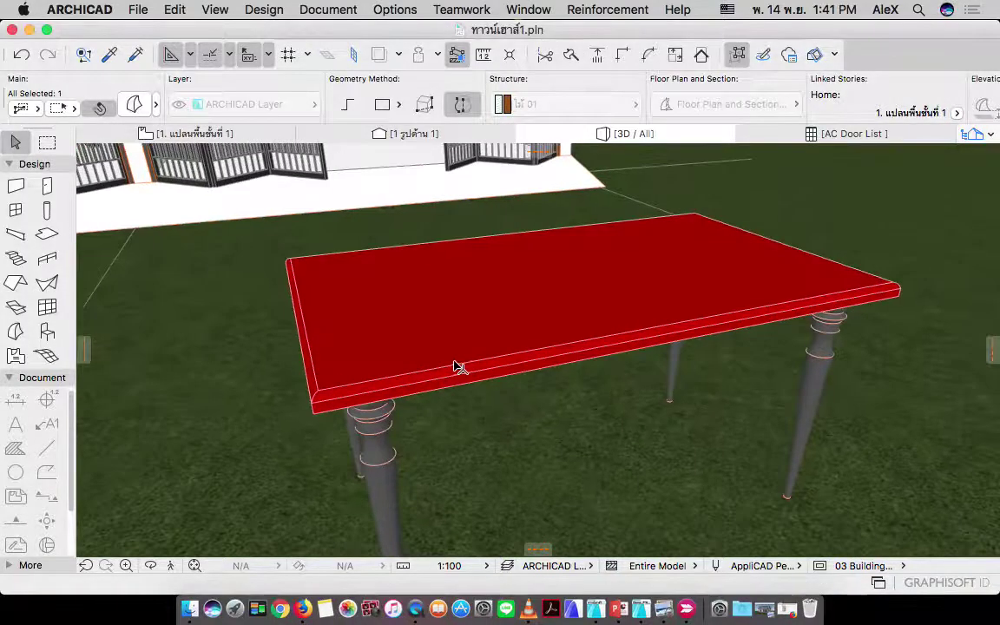
shift+middle_drag(459, 366, 556, 329)
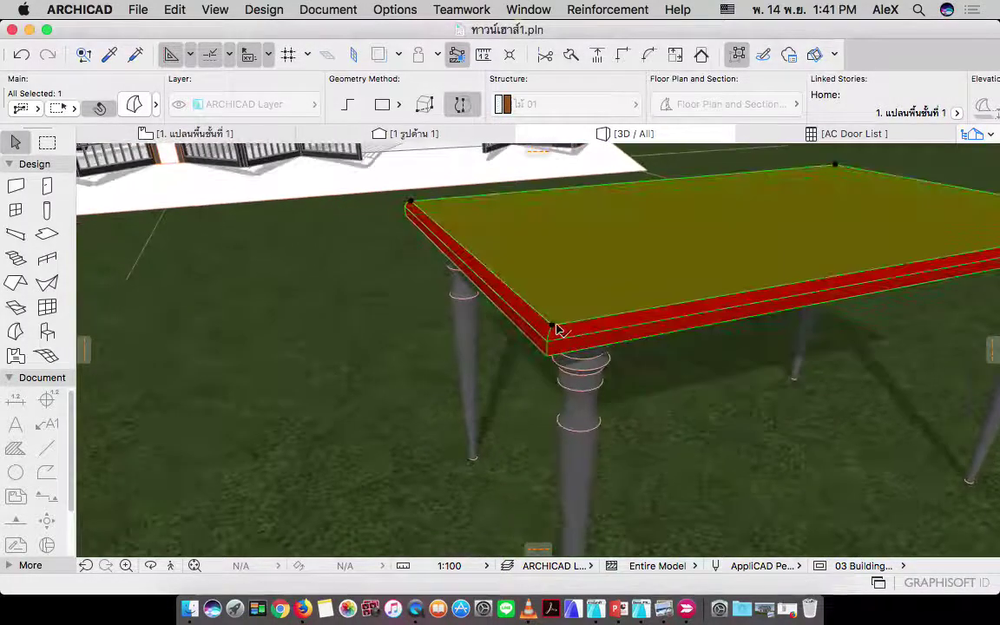
shift+middle_drag(680, 254, 584, 281)
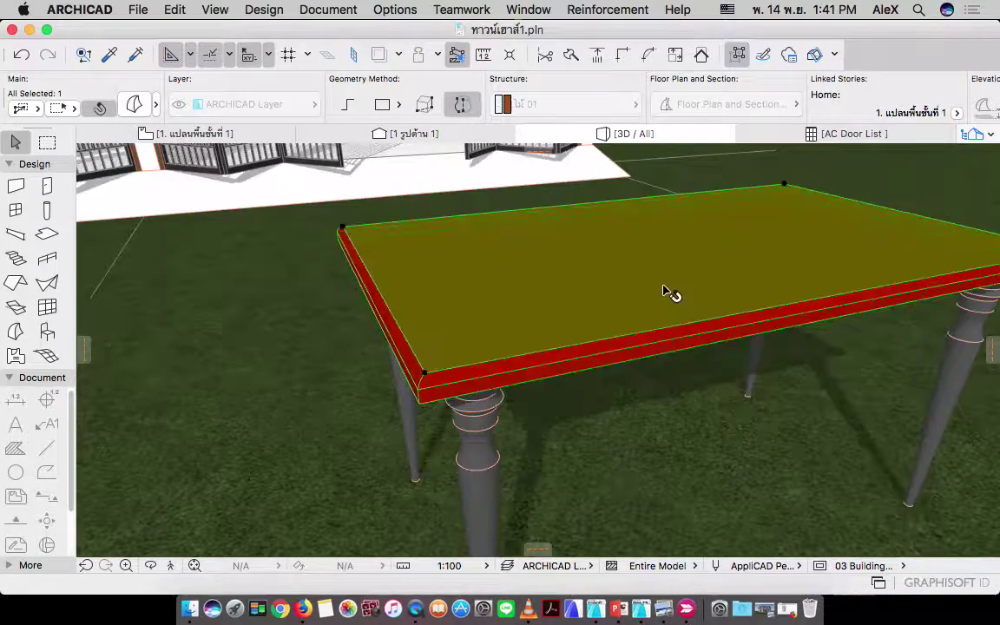
scroll(672, 289, down, 4)
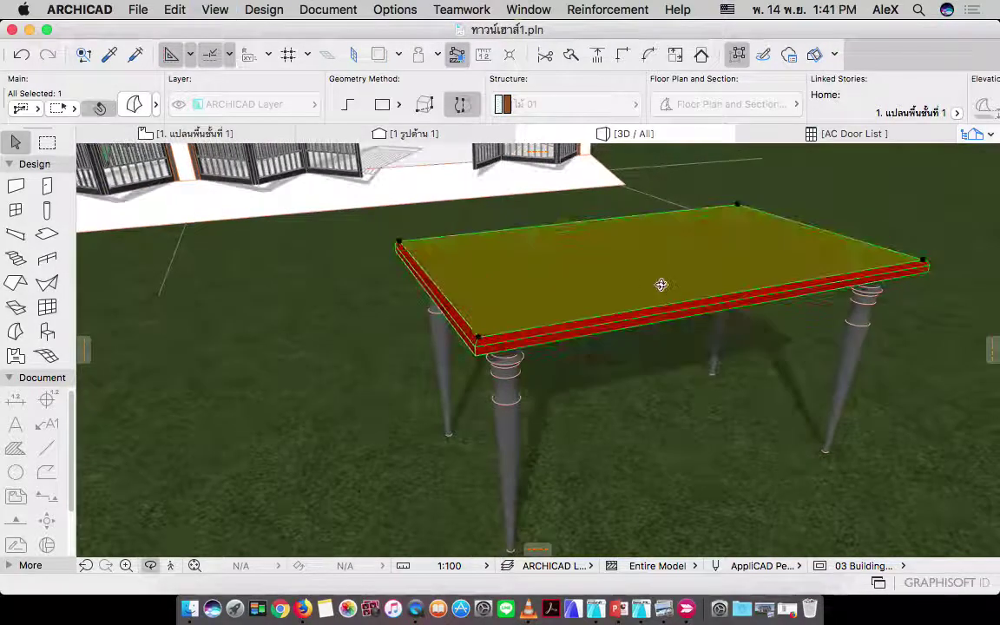
shift+middle_drag(662, 285, 598, 294)
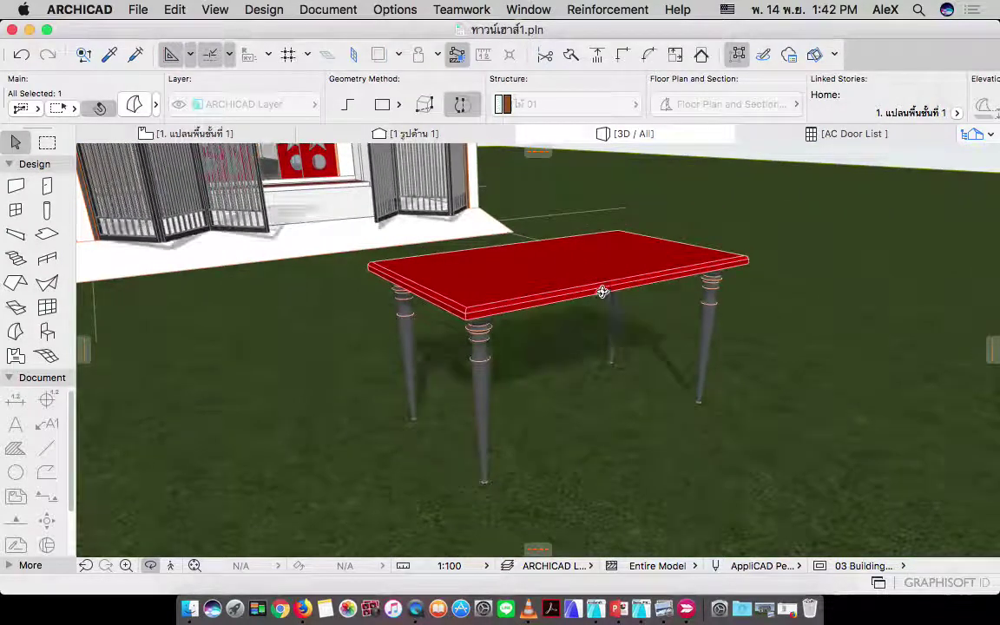
- On the first-storey floor plan, enclose the whole table in a marquee and select all morphs inside it
click(236, 135)
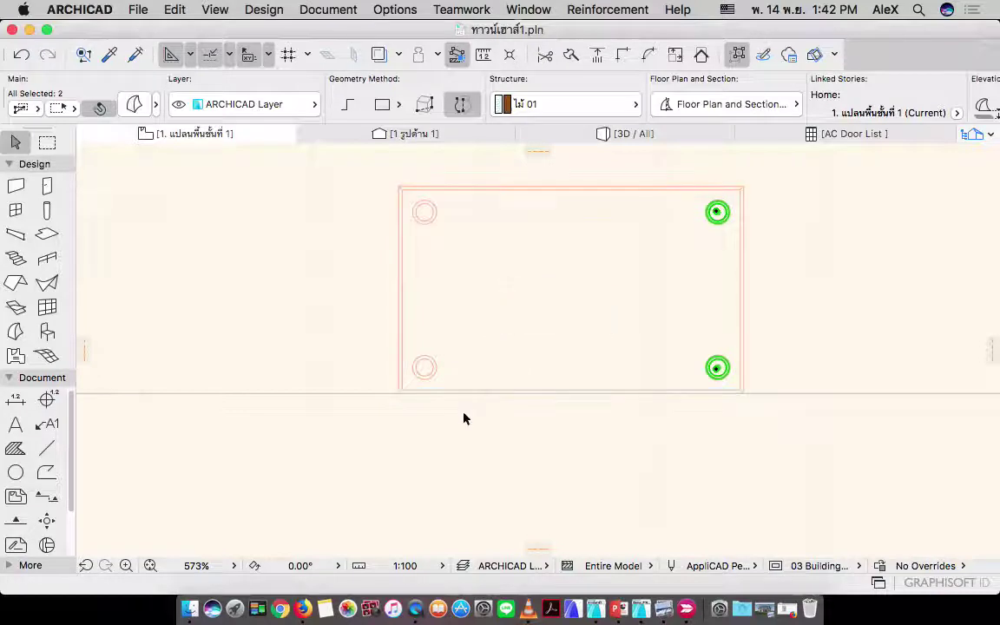
click(424, 212)
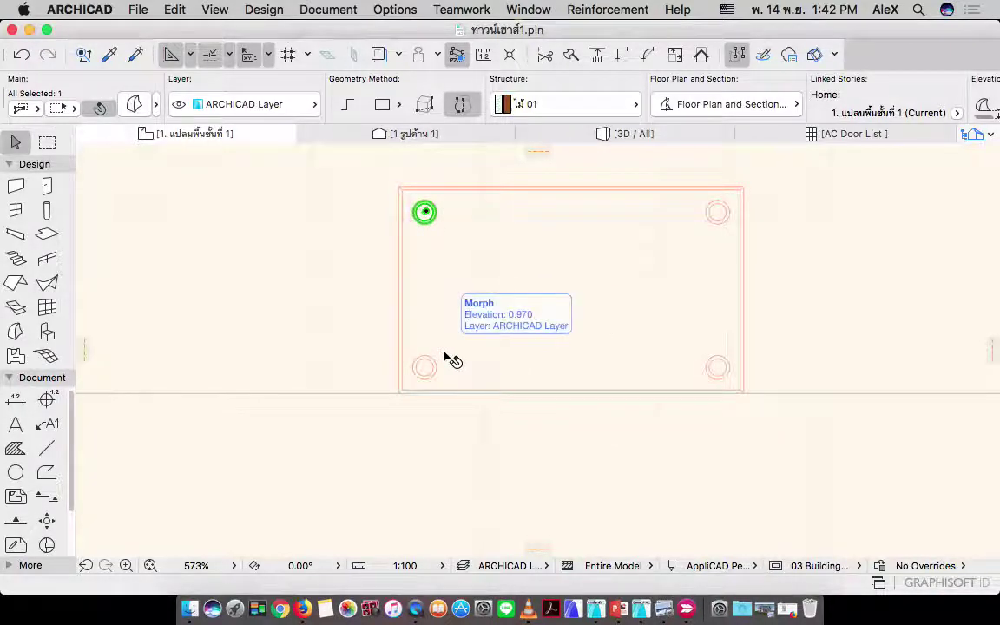
click(443, 430)
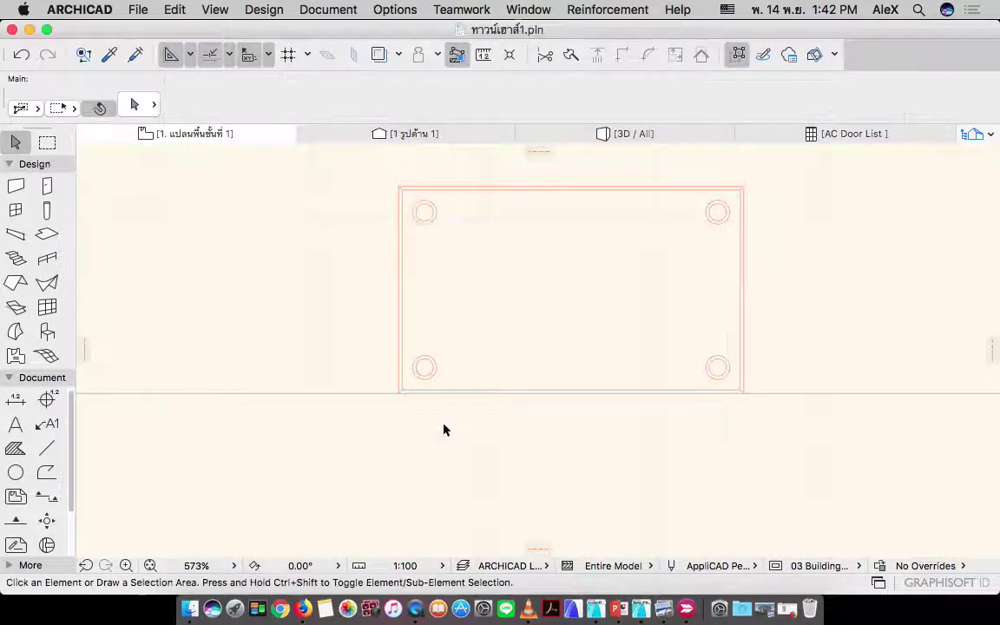
scroll(468, 347, down, 5)
click(47, 143)
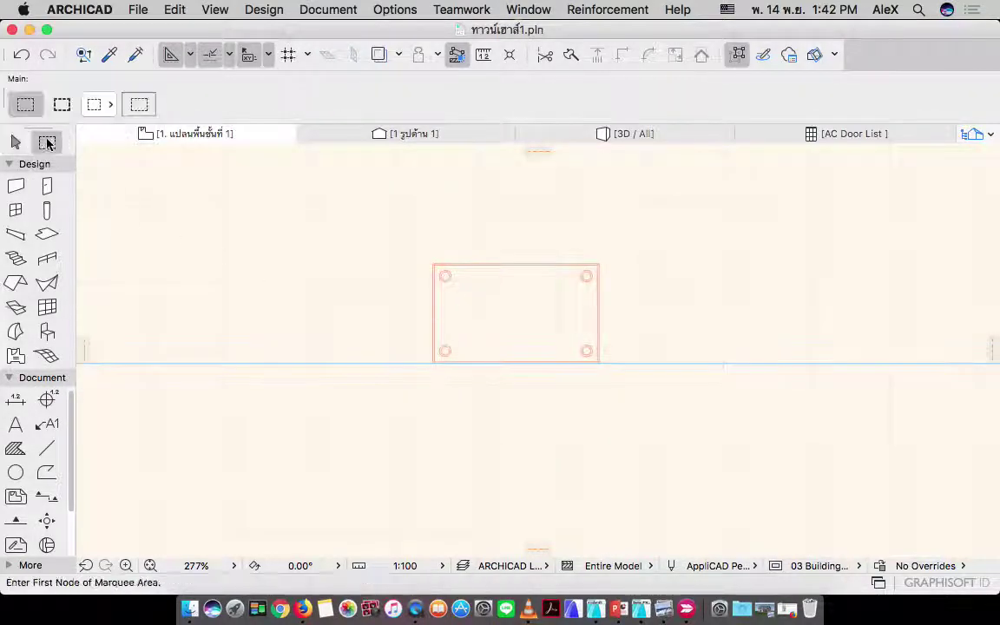
click(404, 230)
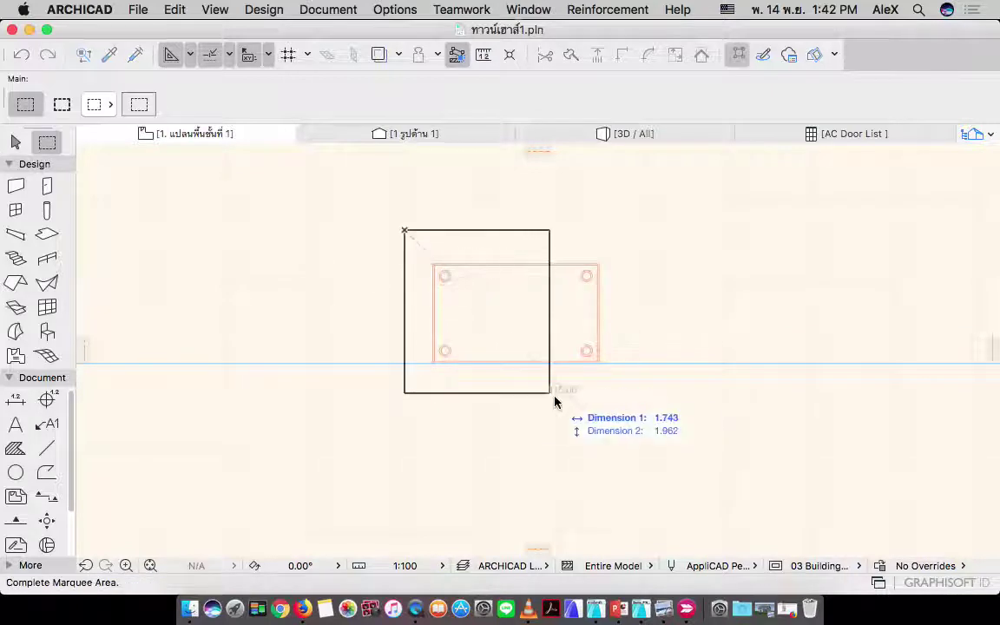
click(621, 402)
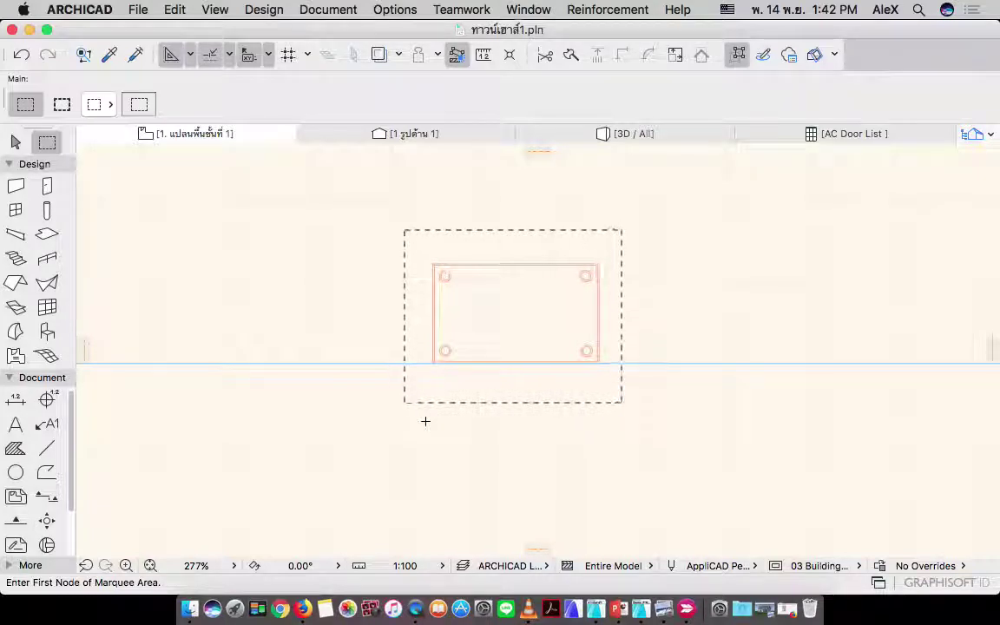
click(15, 331)
key(super+a)
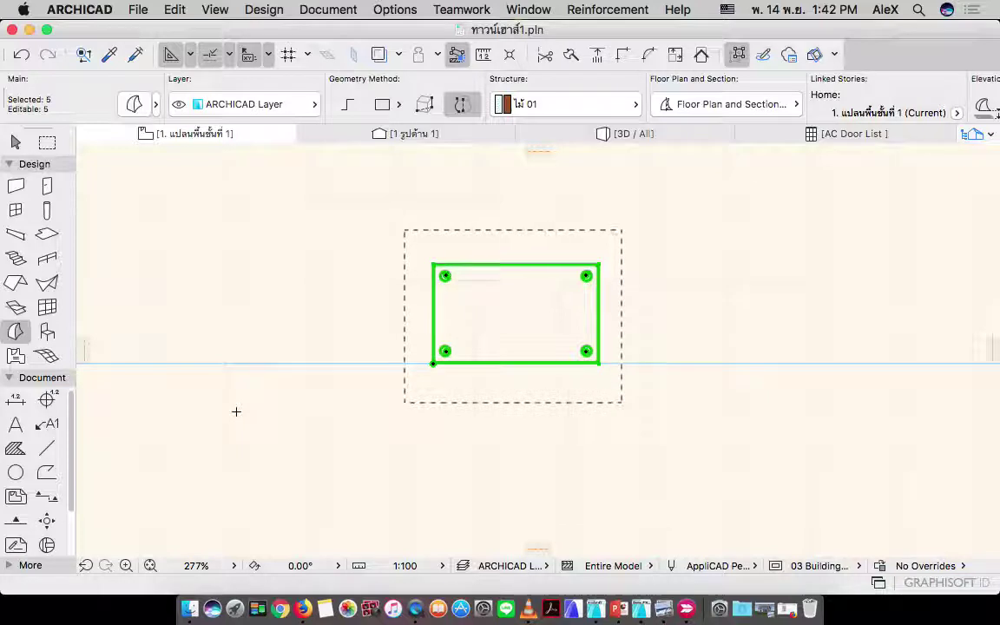
- Start saving the selected table morphs as a library Object in the Embedded Library's "New object" folder
click(137, 10)
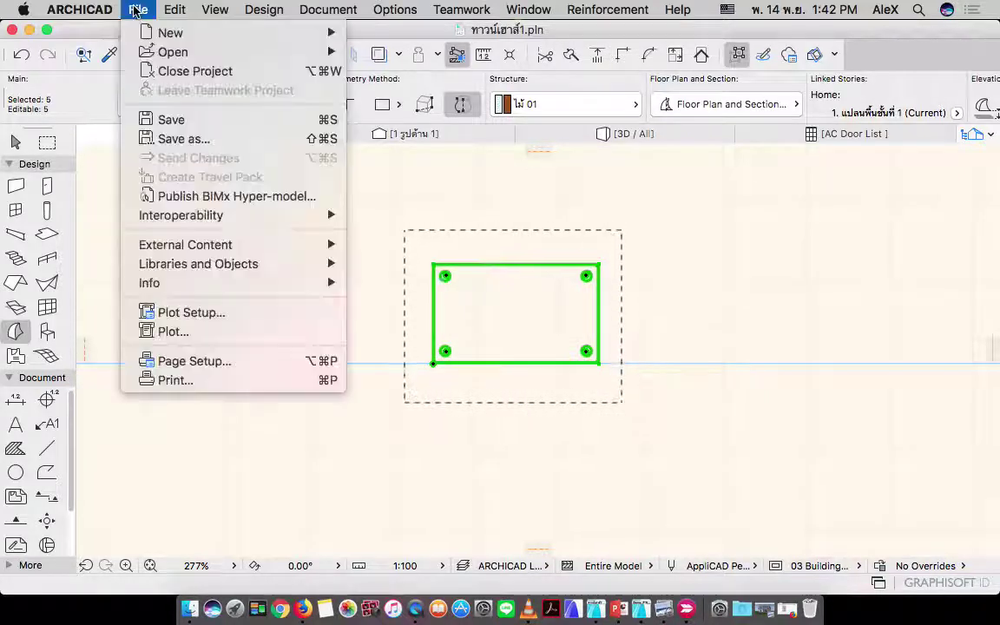
mouse_move(188, 274)
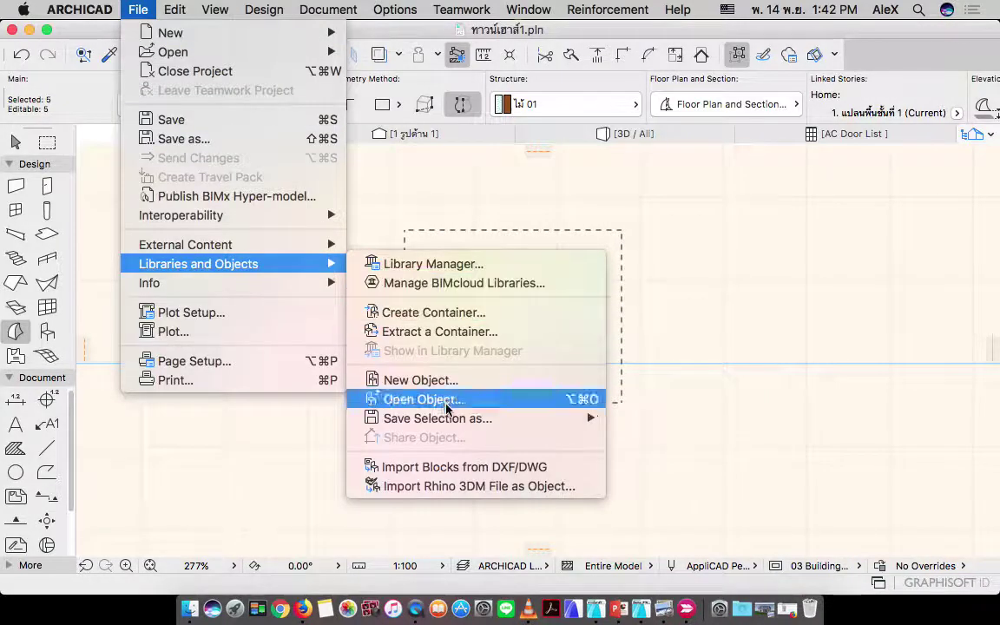
mouse_move(455, 419)
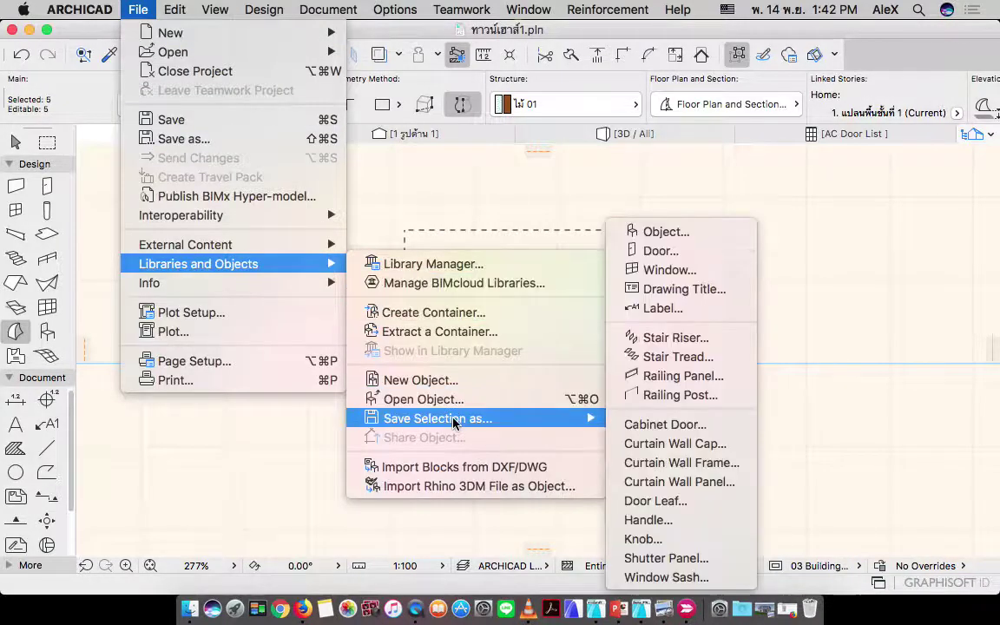
click(708, 232)
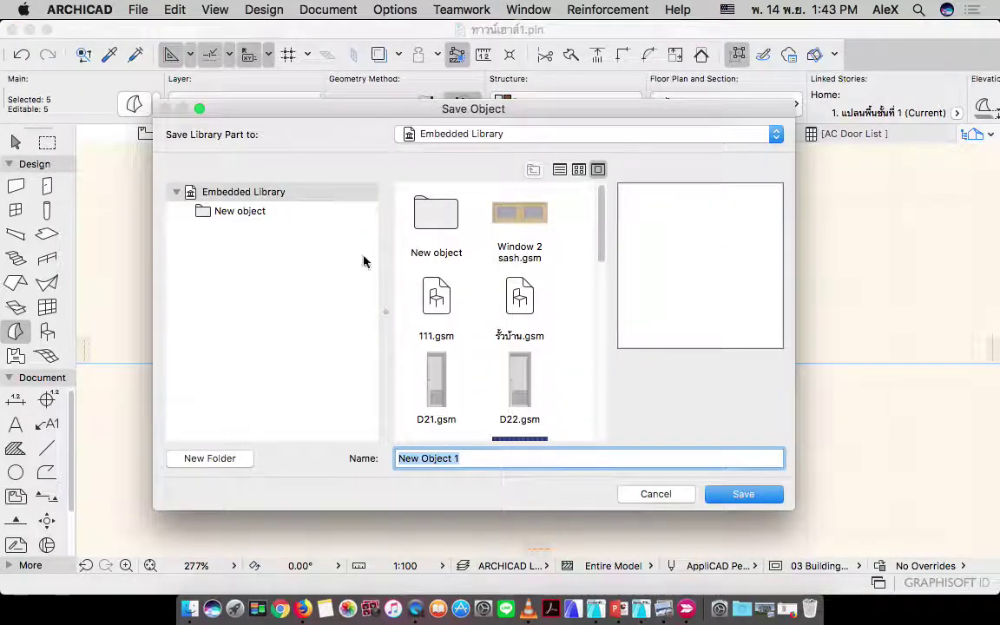
click(240, 216)
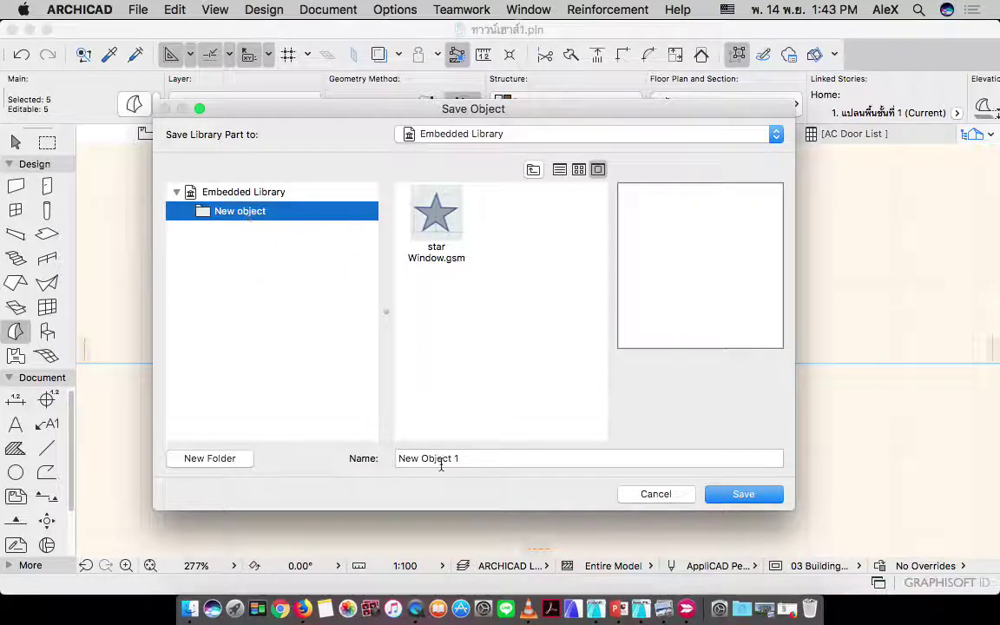
- Name the library object โต๊ะรับประทานอาหาร and save it
drag(494, 457, 404, 460)
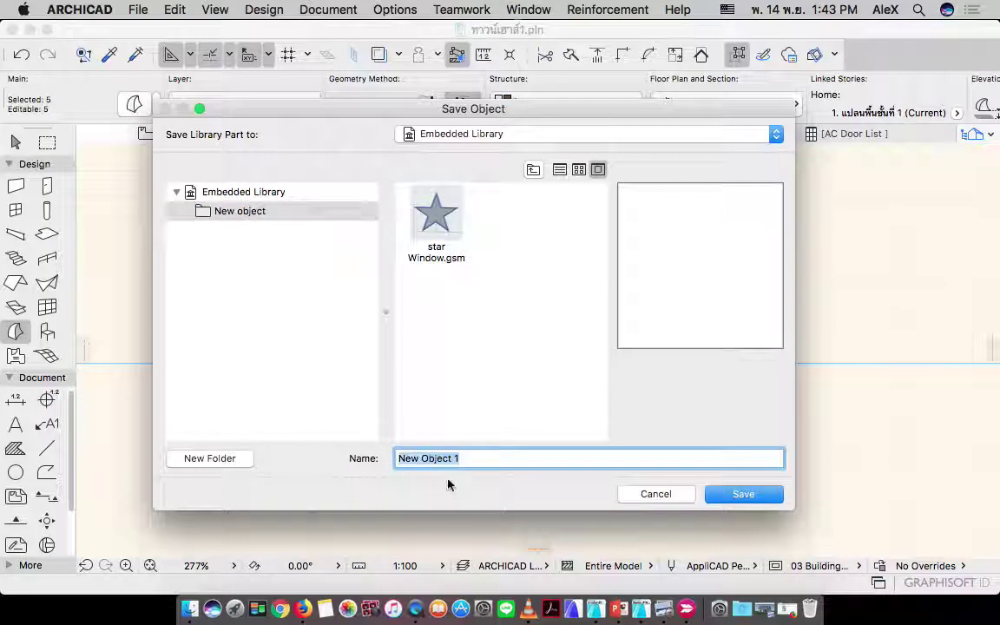
text(F)
key(BackSpace)
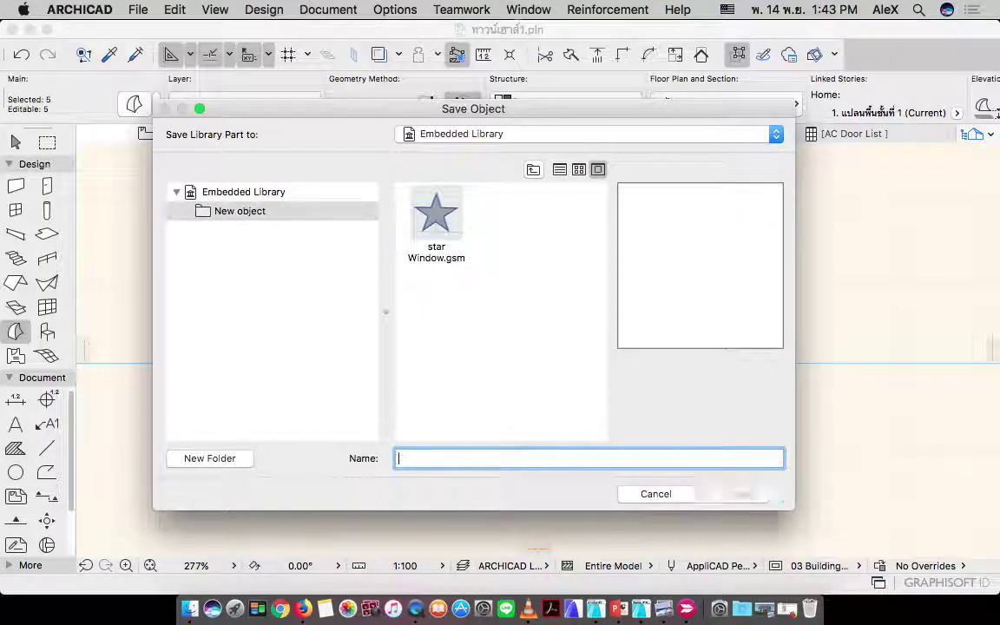
text(1)
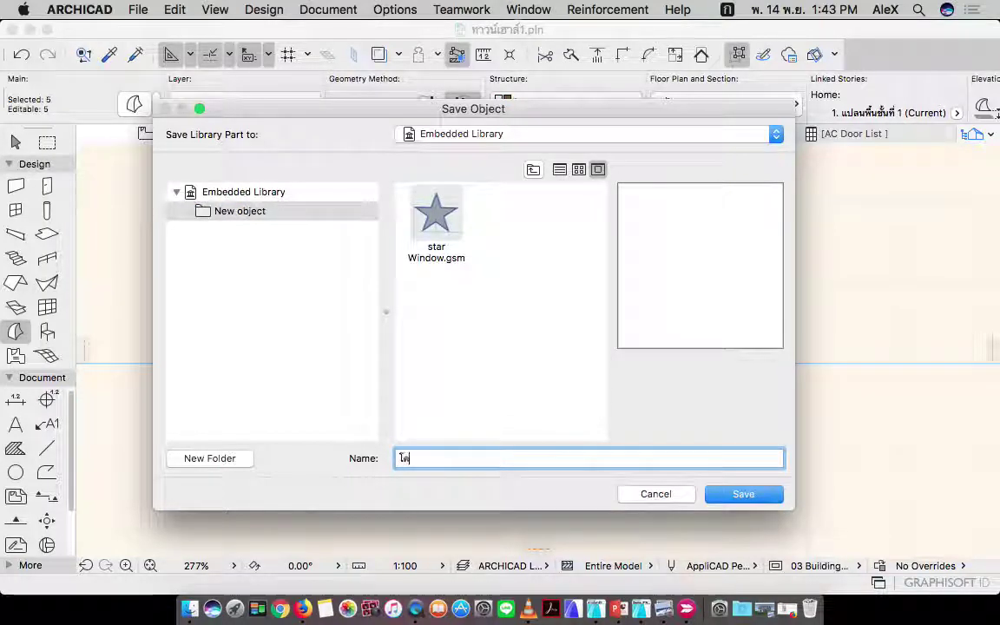
text(ว)
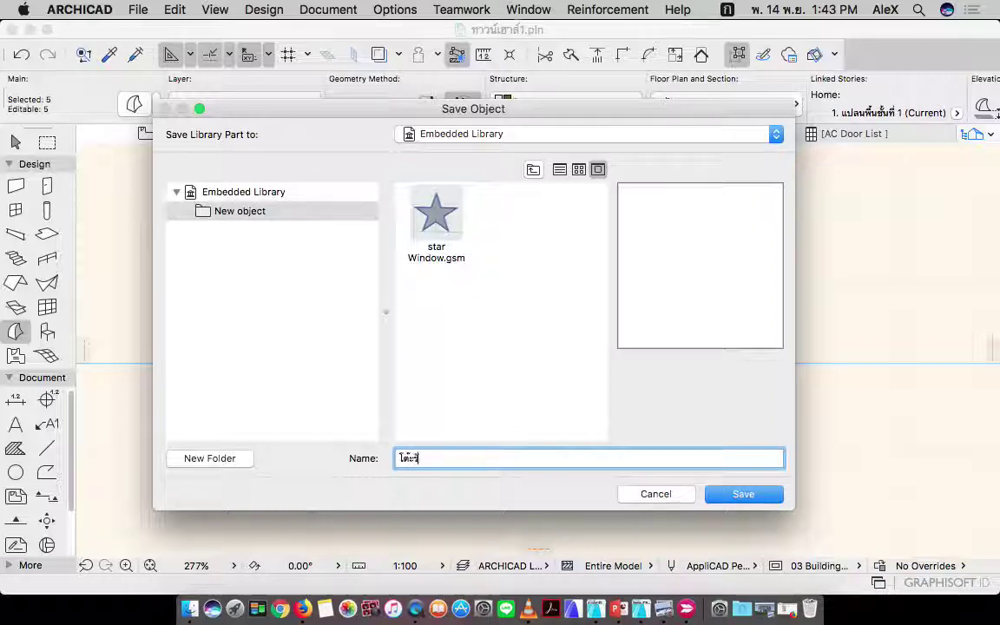
text(ับประท)
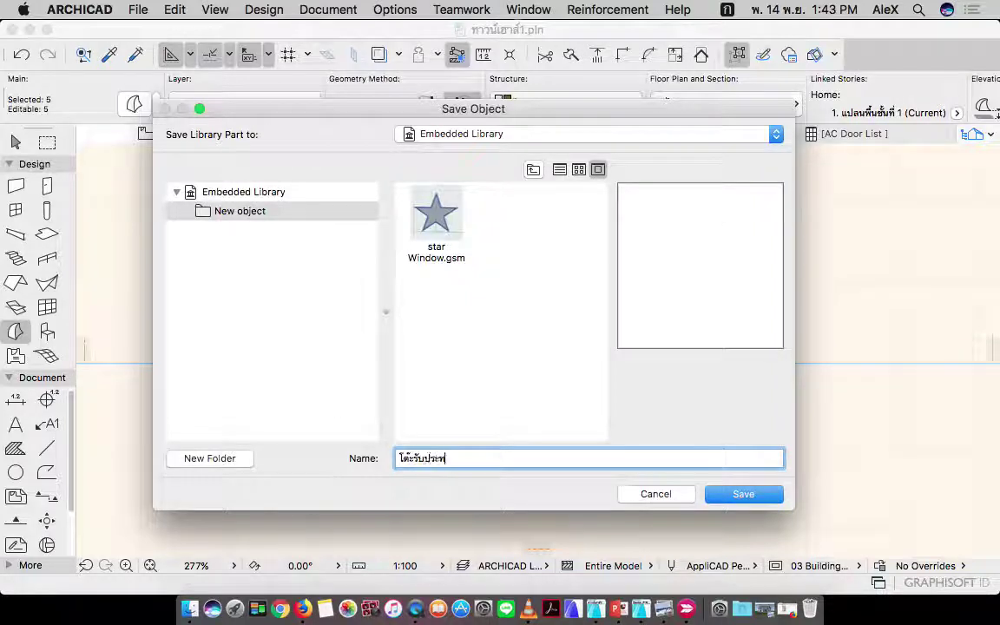
text(านอาหาร)
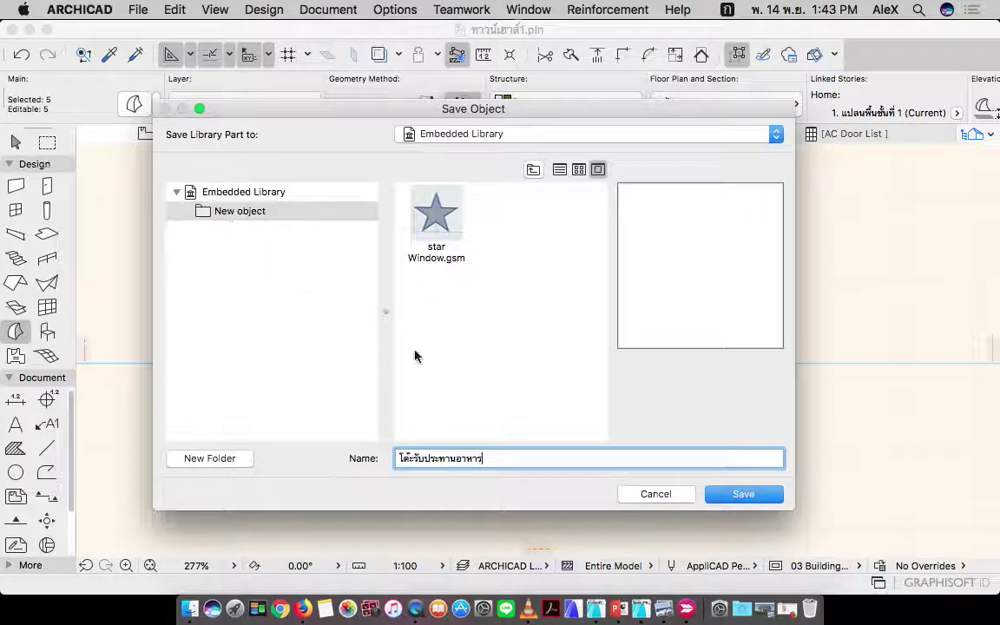
click(744, 493)
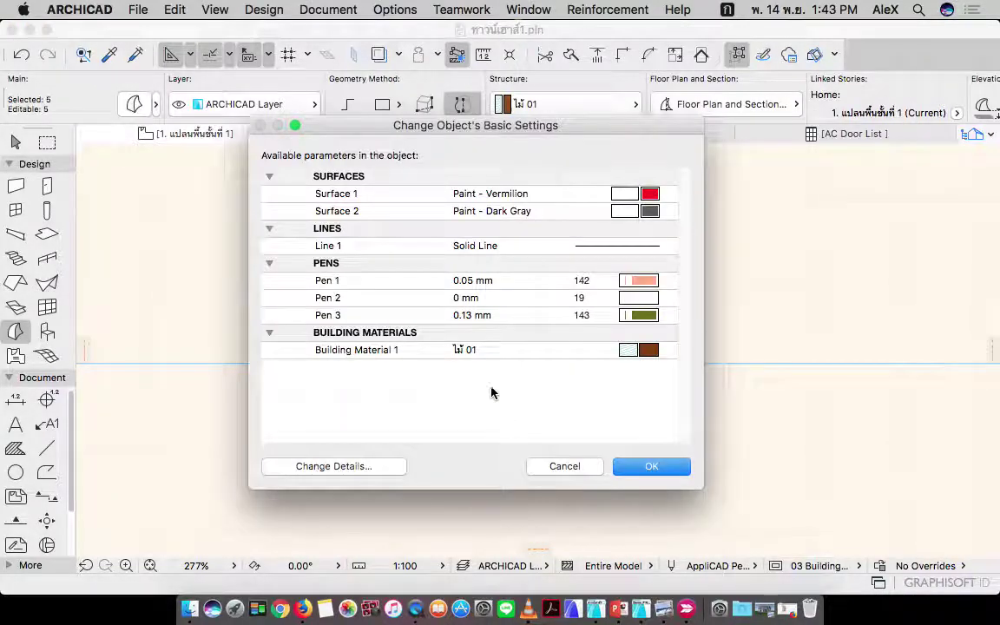
- Rename the object's Surface 1 parameter (Paint - Vermilion) as ท๊อป
double_click(357, 195)
click(363, 195)
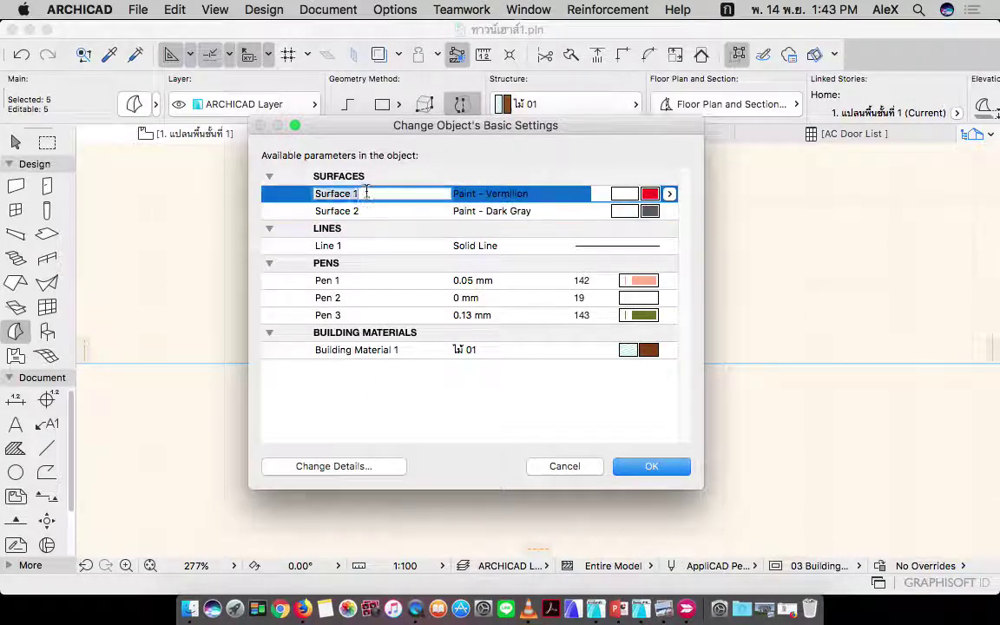
drag(352, 195, 246, 198)
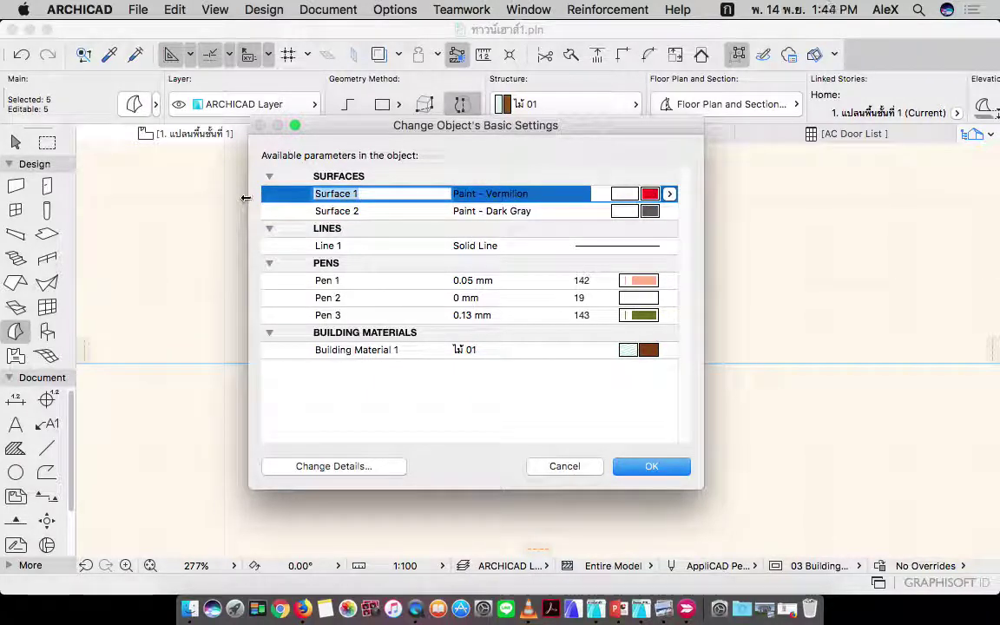
text(ท็อ)
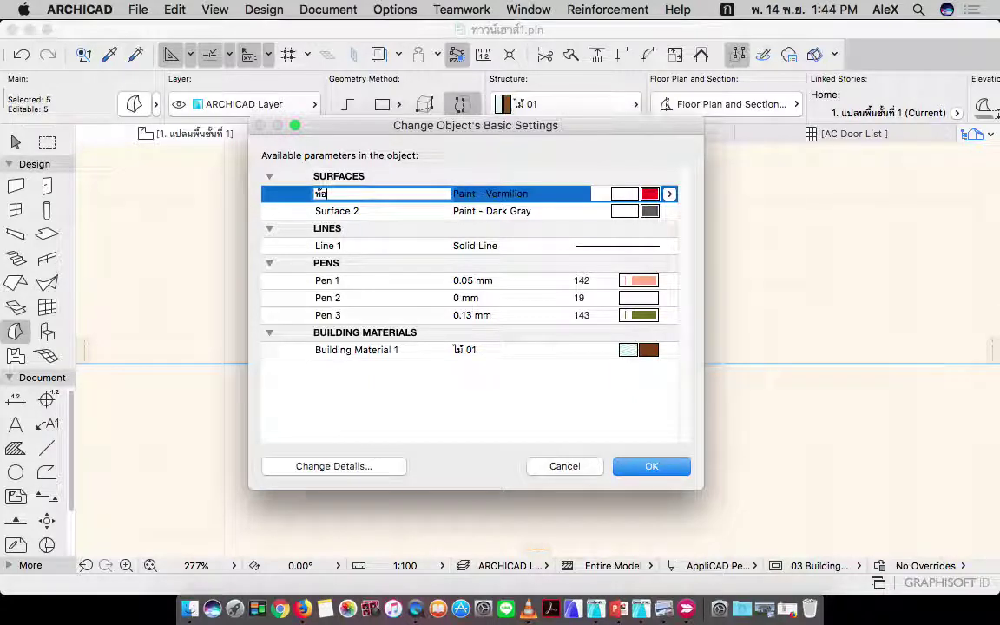
text(ง)
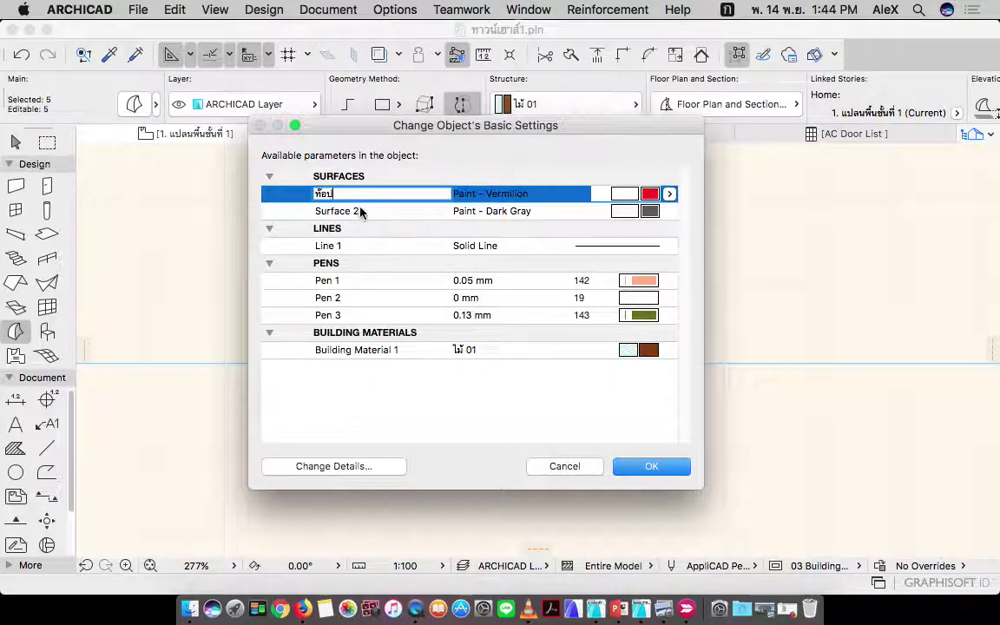
- Rename the object's Surface 2 parameter (Paint - Dark Gray) as ขา
click(357, 211)
text(ข)
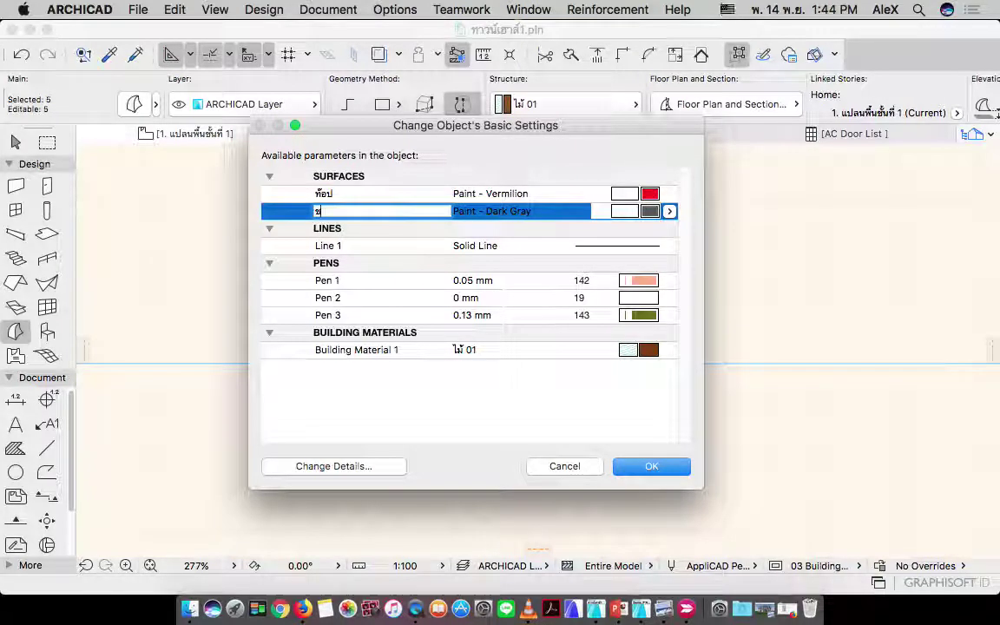
text(สห)
key(ctrl+space)
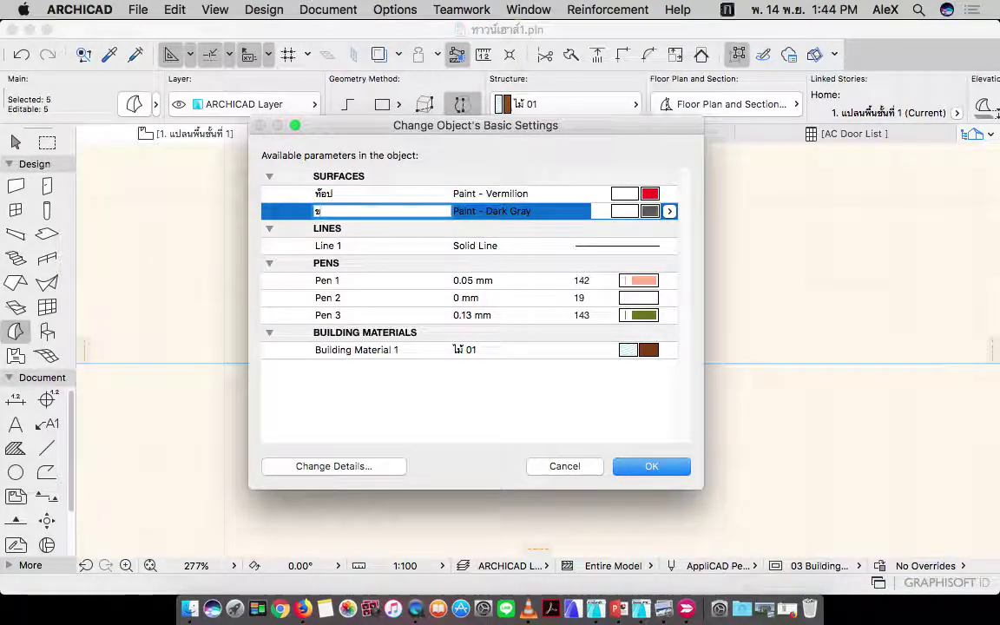
text(า)
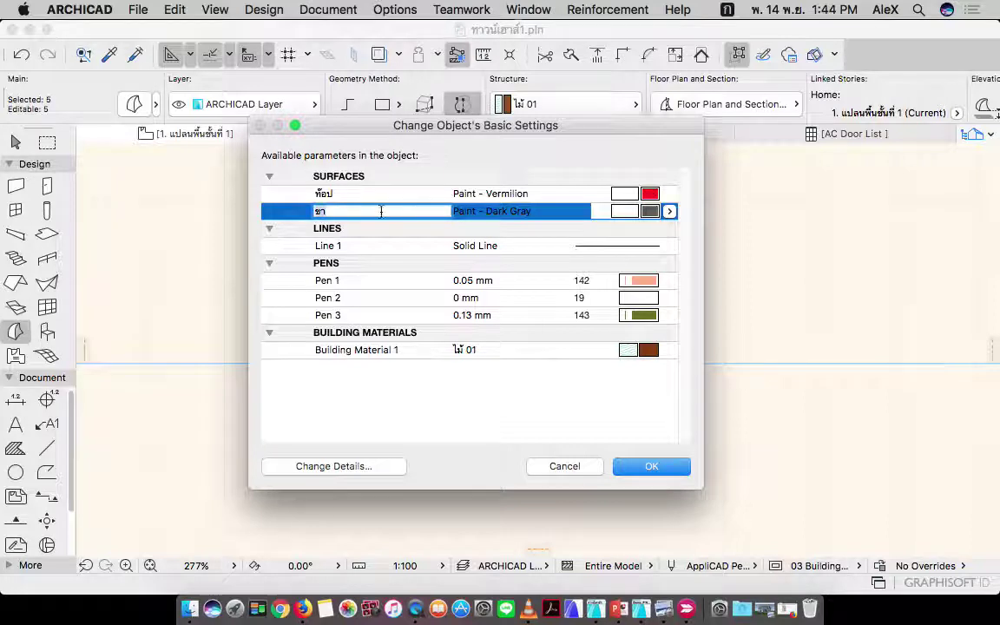
key(Return)
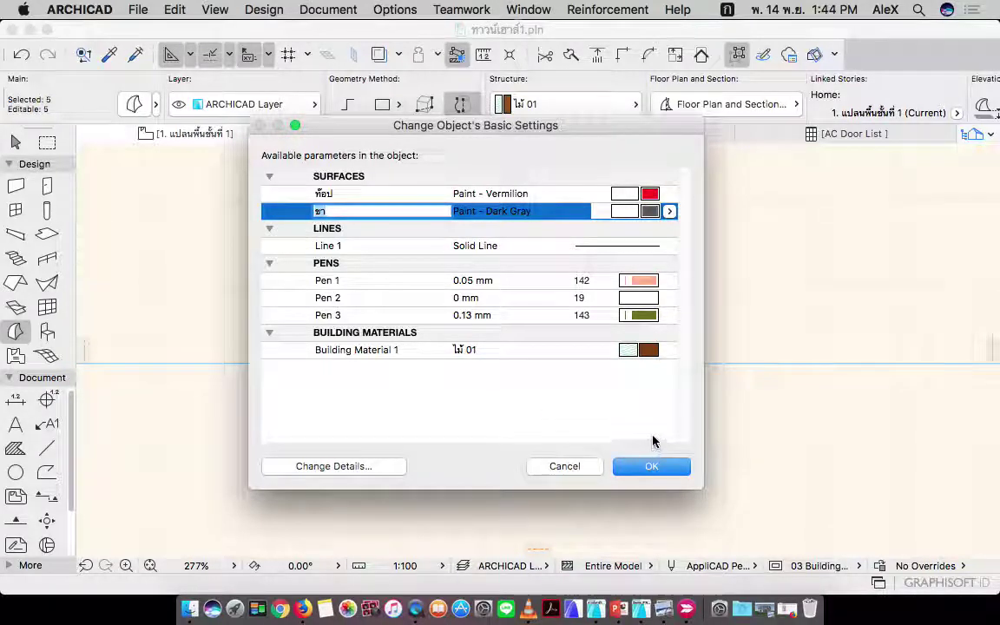
- Open the object's details for editing and enter the author's name
drag(545, 127, 547, 109)
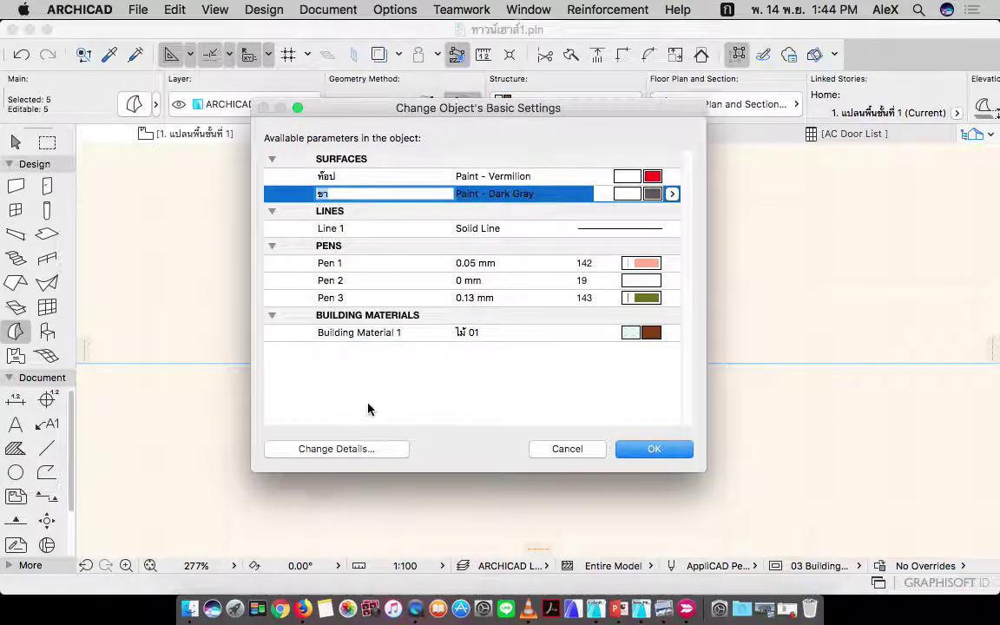
click(356, 449)
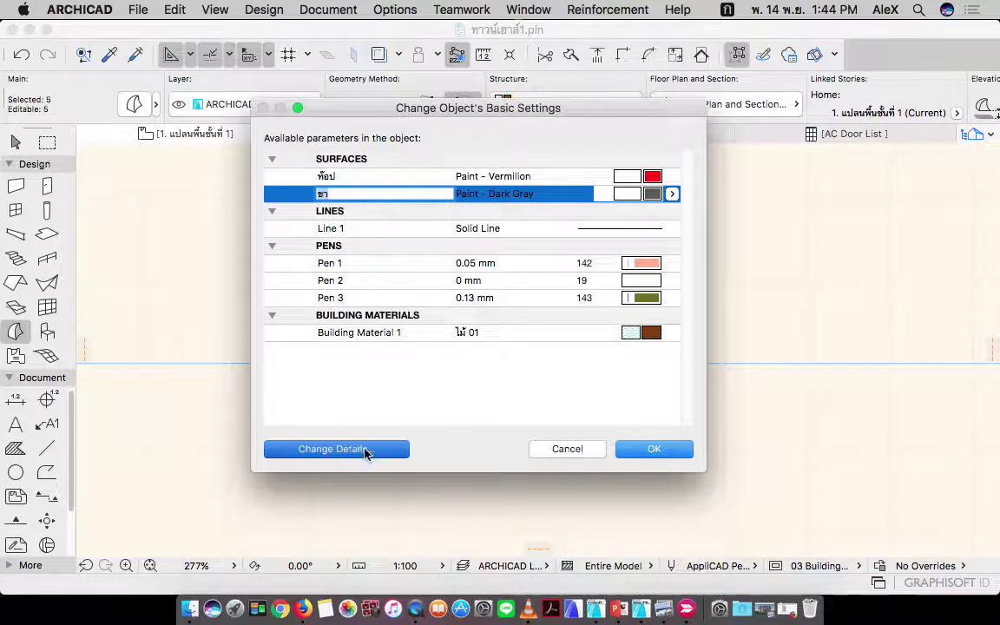
drag(515, 33, 596, 96)
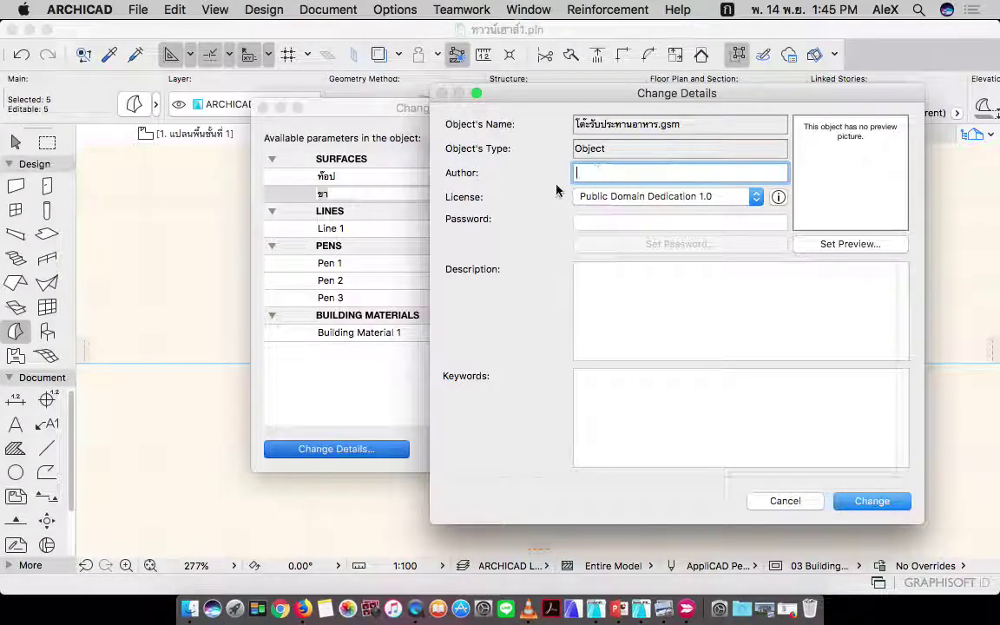
text(ส่)
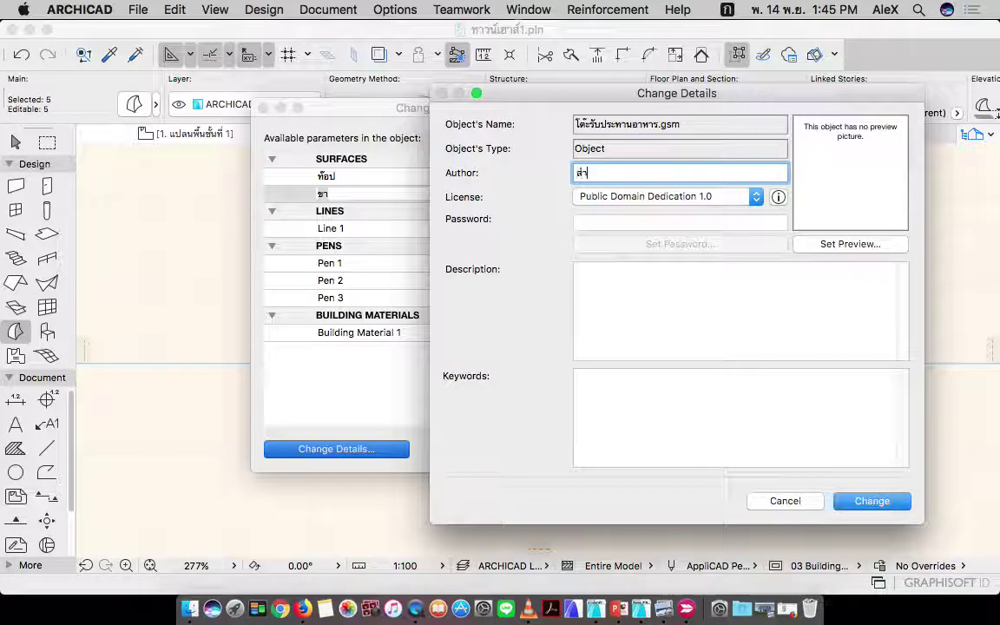
key(BackSpace)
key(BackSpace)
key(ctrl+space)
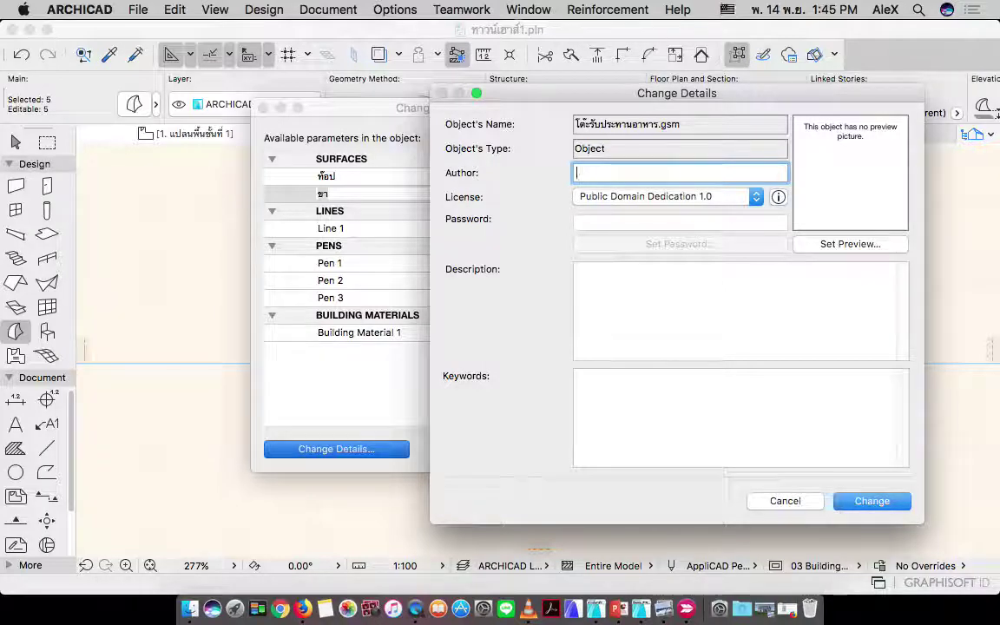
text(lek)
- Add a keyword to the object's details, apply them and accept the basic settings to finish saving the object
click(617, 285)
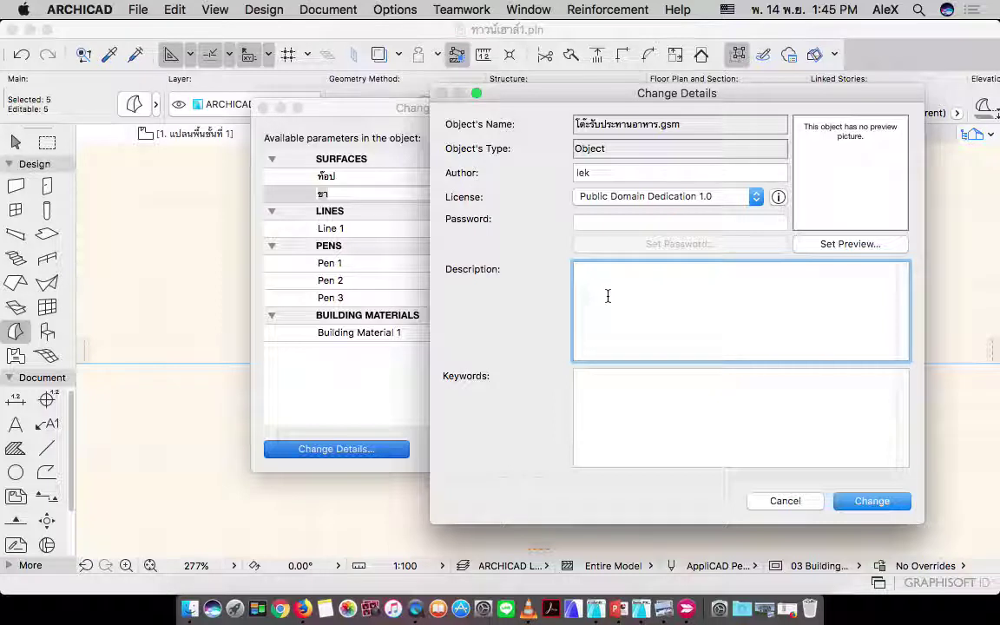
click(618, 405)
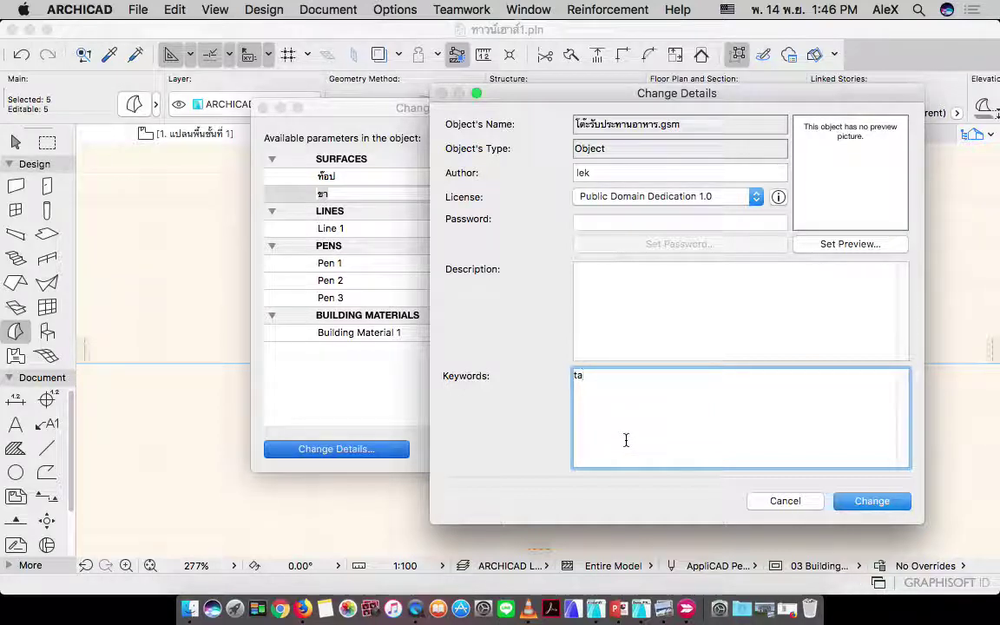
click(873, 503)
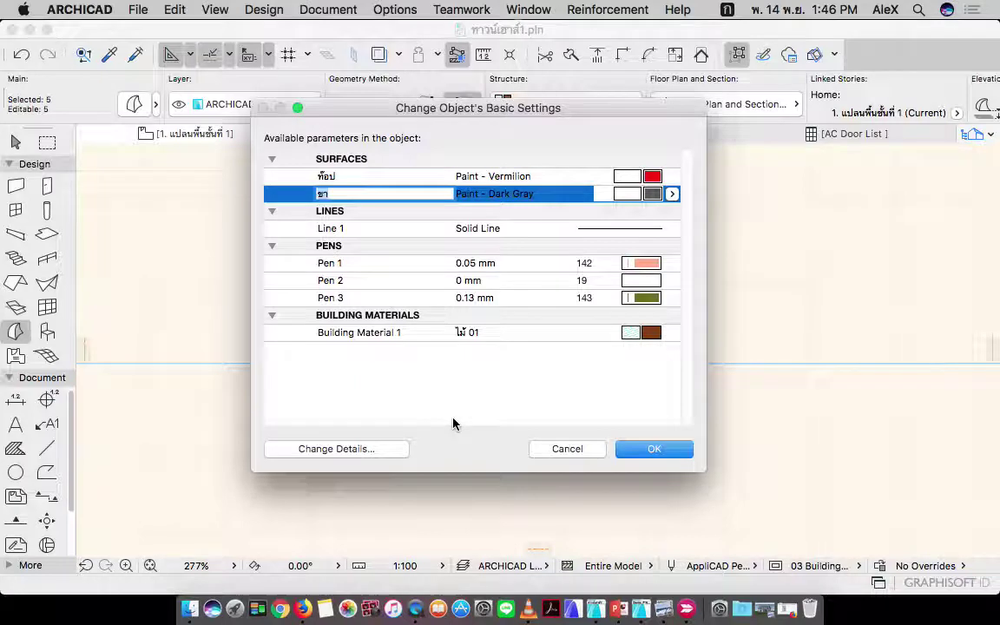
click(655, 449)
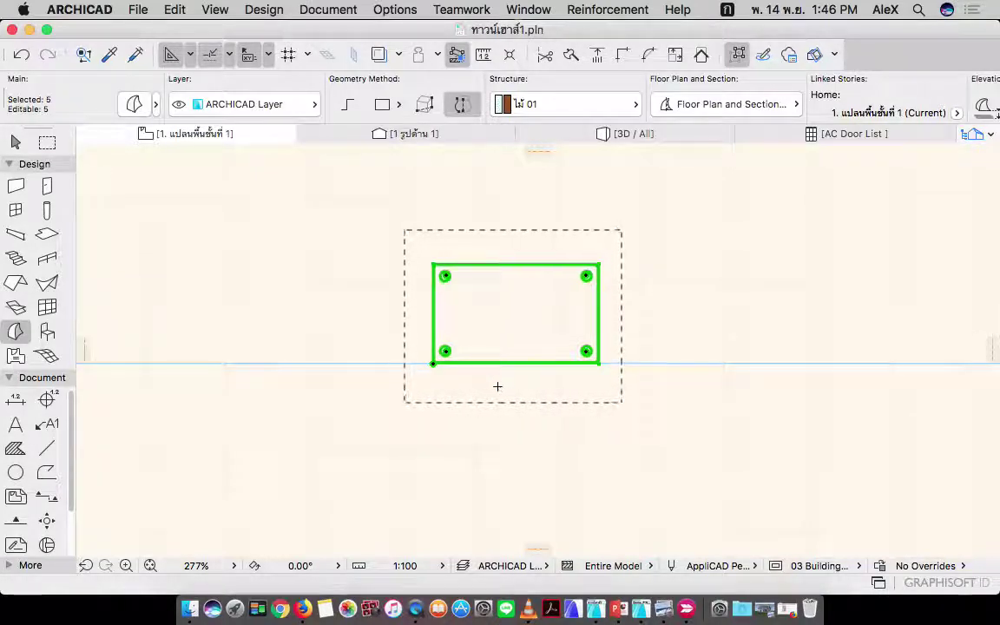
- Deselect the table morphs and open the Object tool's default settings on the first-storey floor plan
key(Escape)
key(Escape)
scroll(451, 357, down, 6)
middle_drag(468, 297, 511, 331)
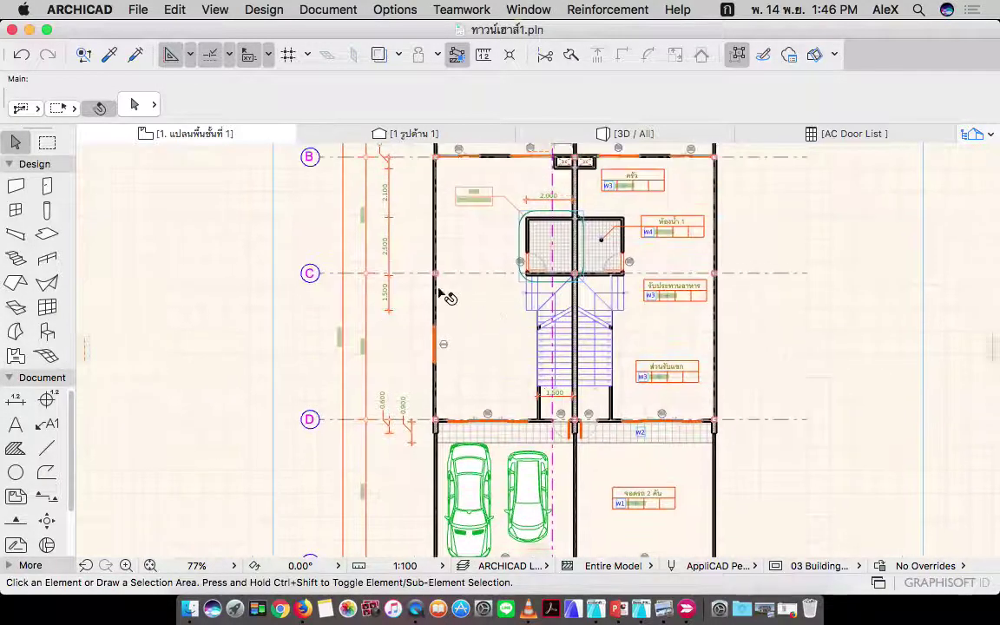
double_click(47, 333)
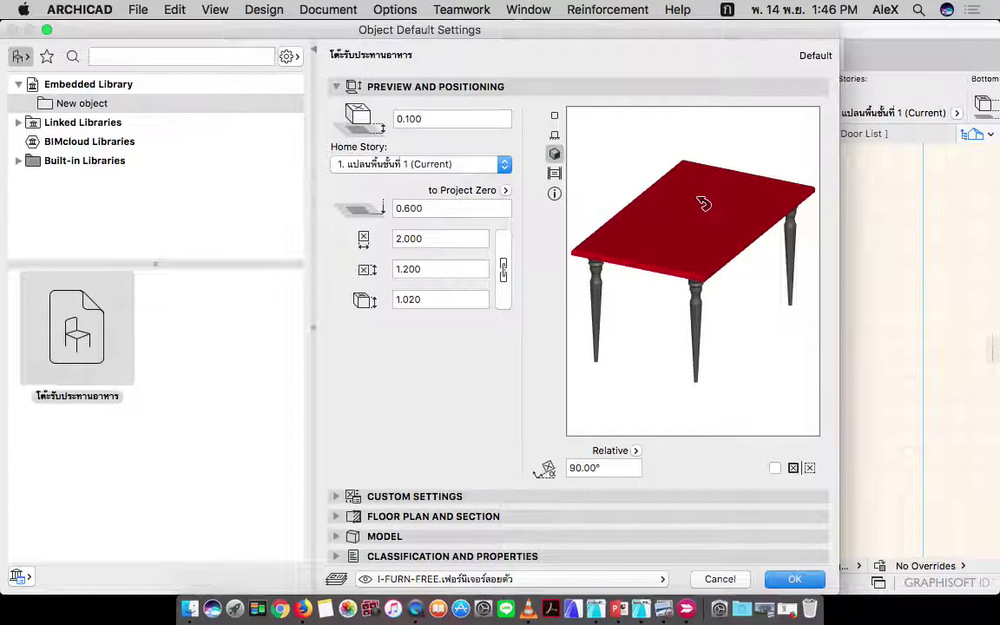
- In the 2D plan preview, try the table's four corner anchor points and set the anchor back to the centre
click(553, 117)
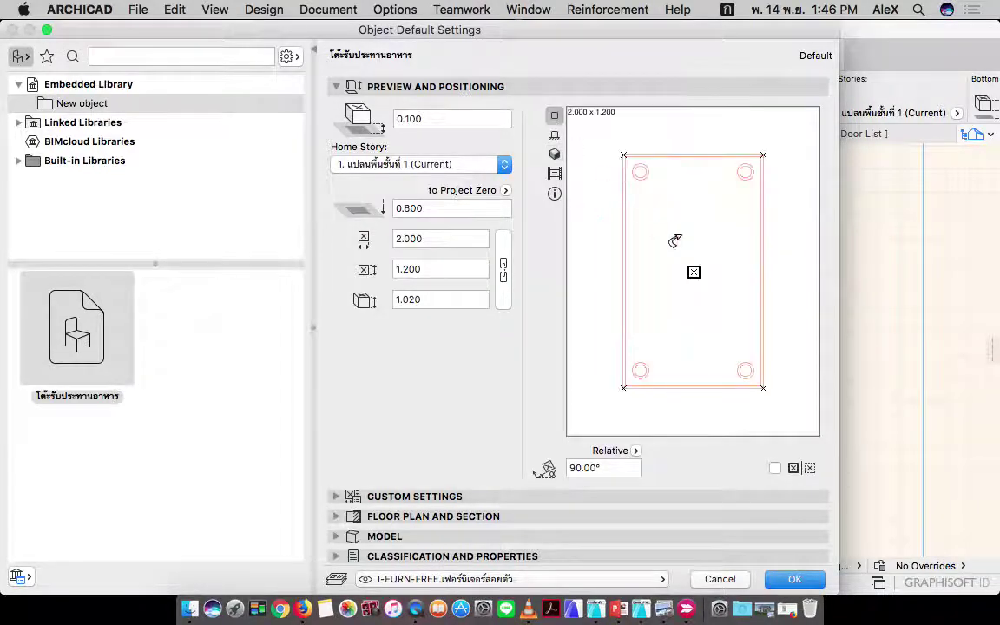
click(623, 155)
click(763, 154)
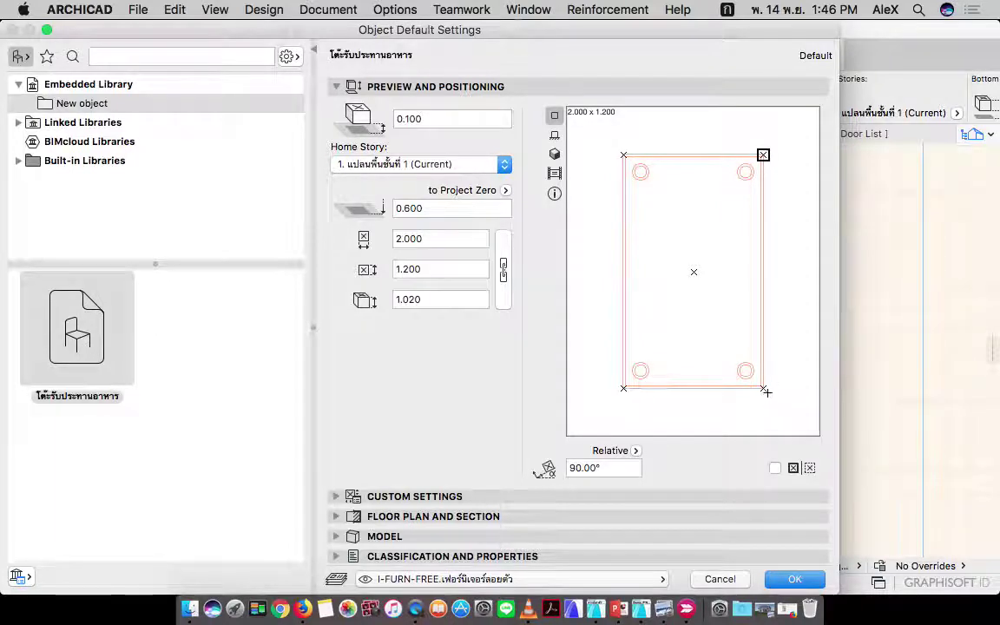
click(762, 388)
click(623, 388)
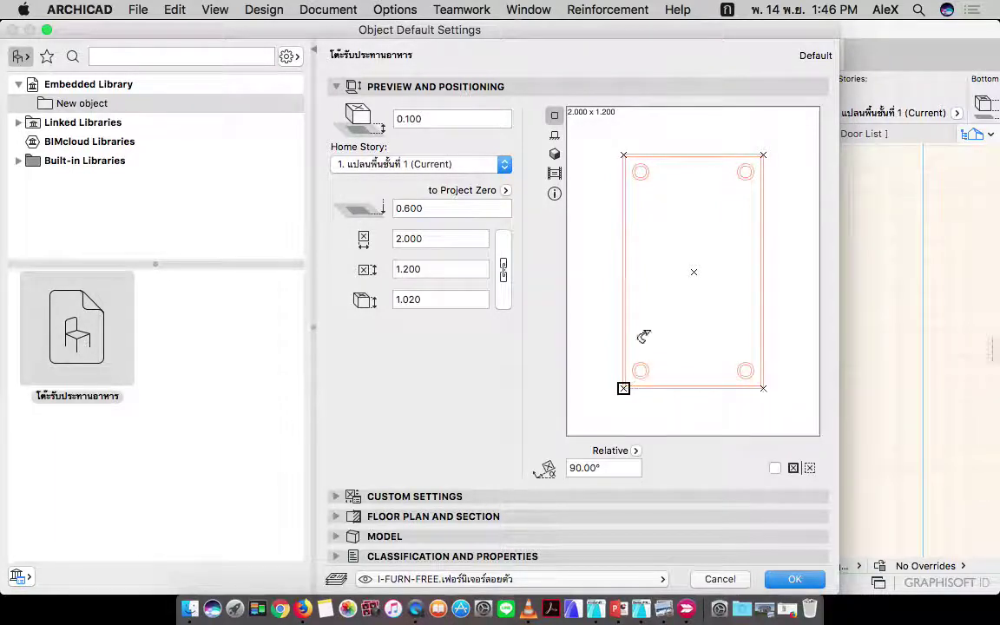
click(694, 272)
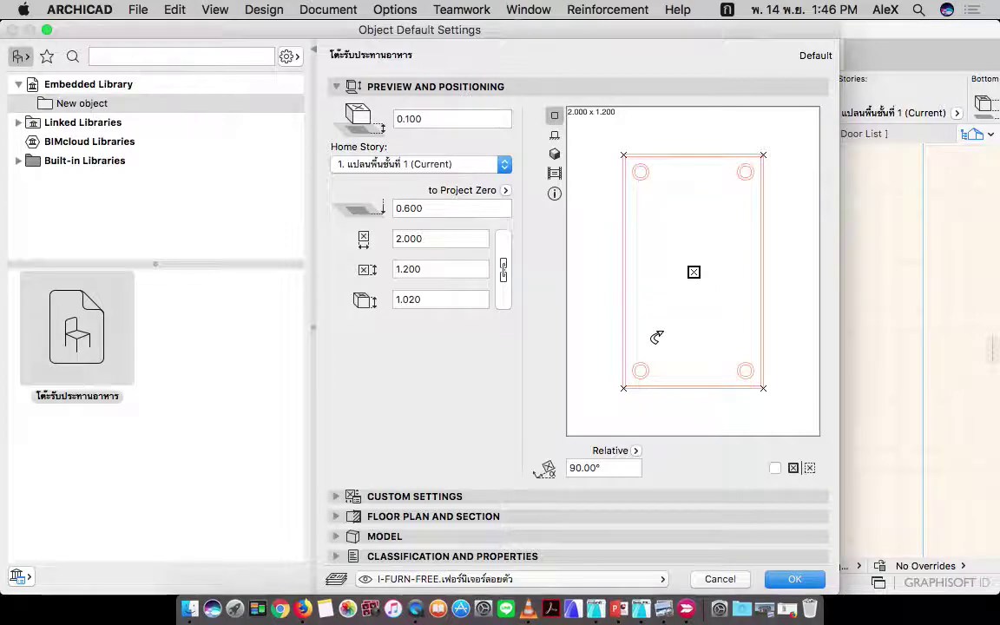
- In the plan preview, try rotating the table between 0° and 90° and return it to 90°
drag(620, 33, 187, 33)
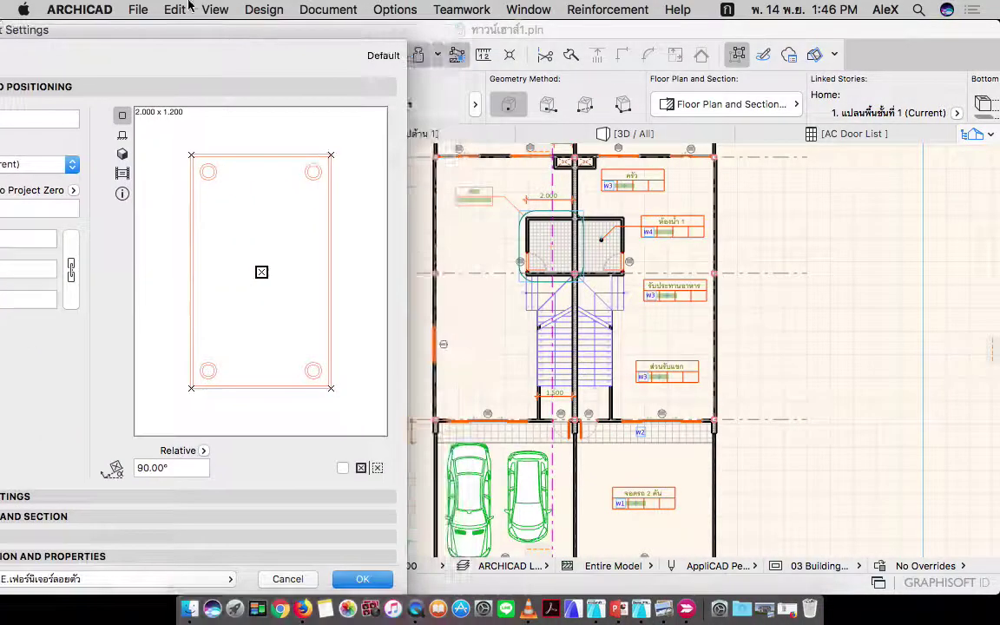
click(163, 257)
click(168, 237)
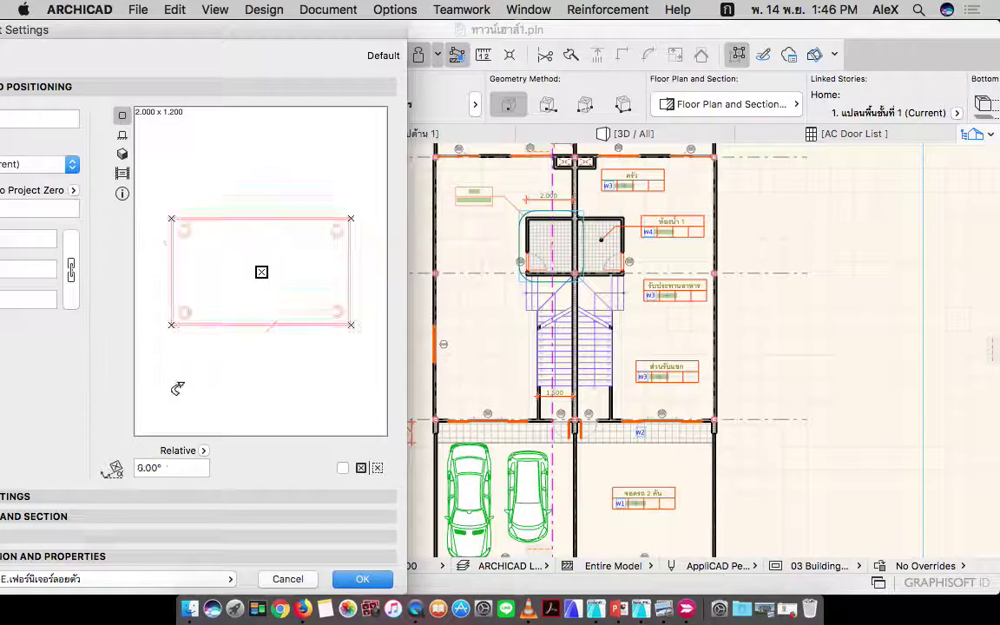
click(362, 316)
click(362, 316)
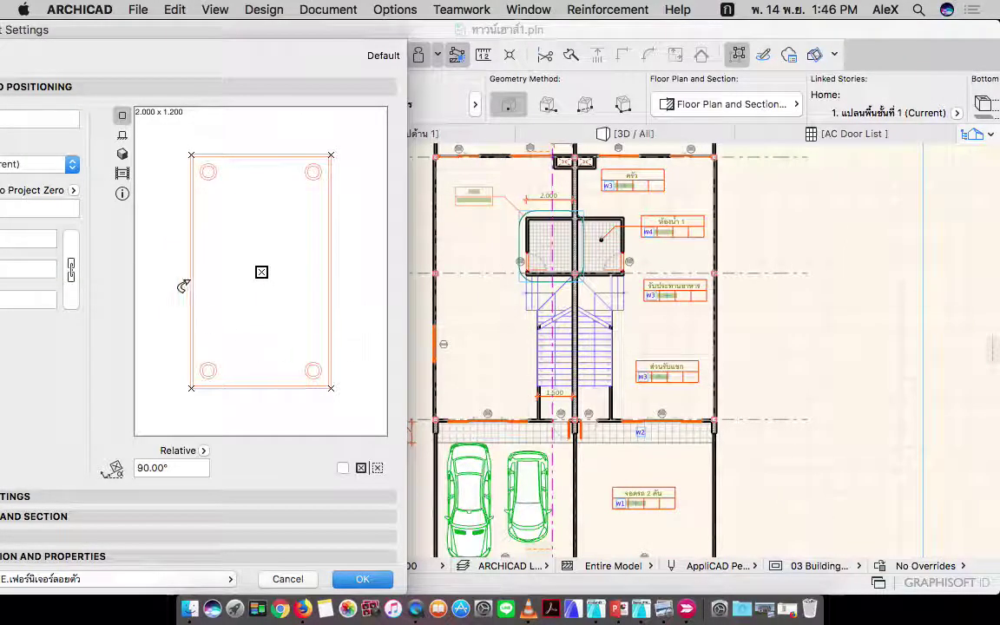
click(161, 255)
click(165, 212)
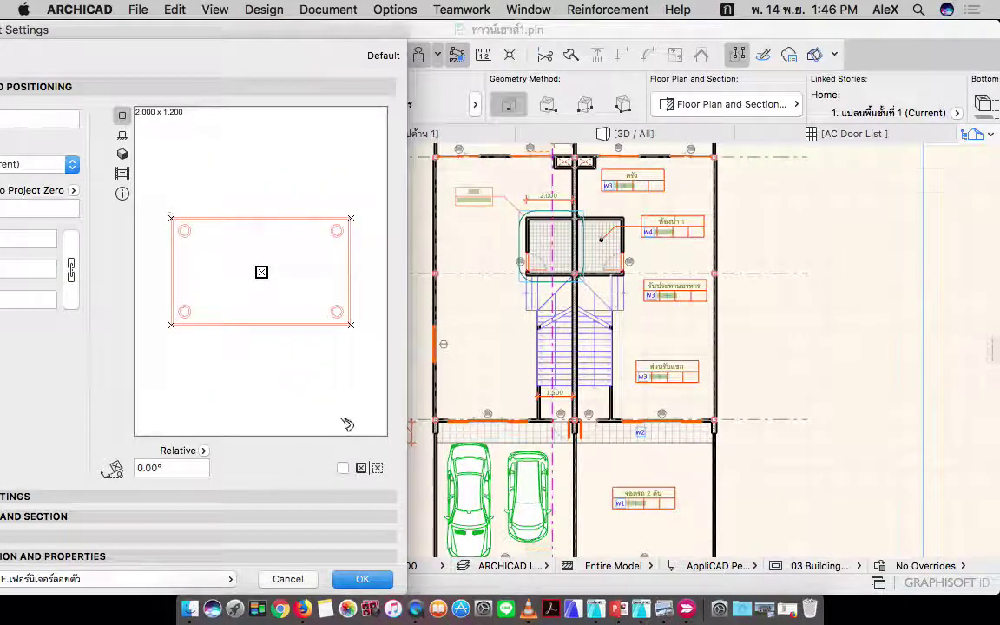
click(313, 383)
click(322, 343)
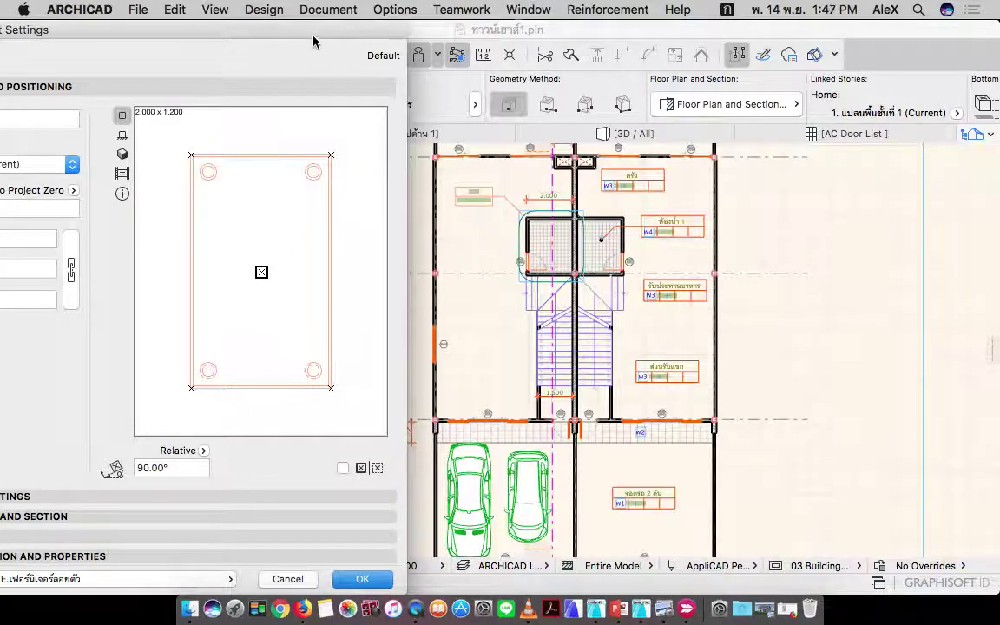
drag(314, 40, 829, 9)
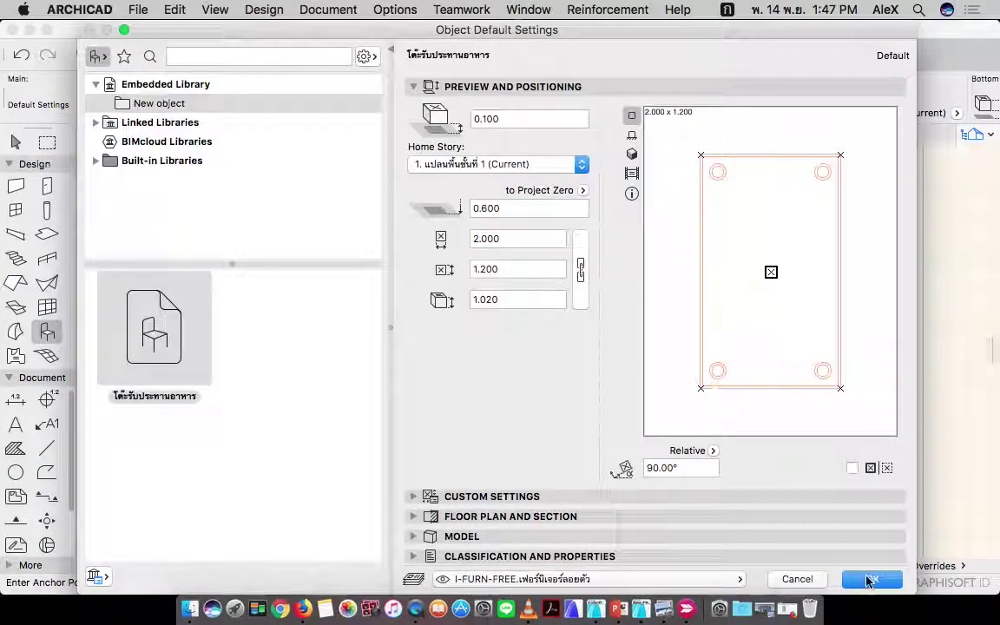
- Accept the object settings and place the dining table across grid line C in the left unit, between the side wall and the bathroom
key(Return)
scroll(487, 299, up, 5)
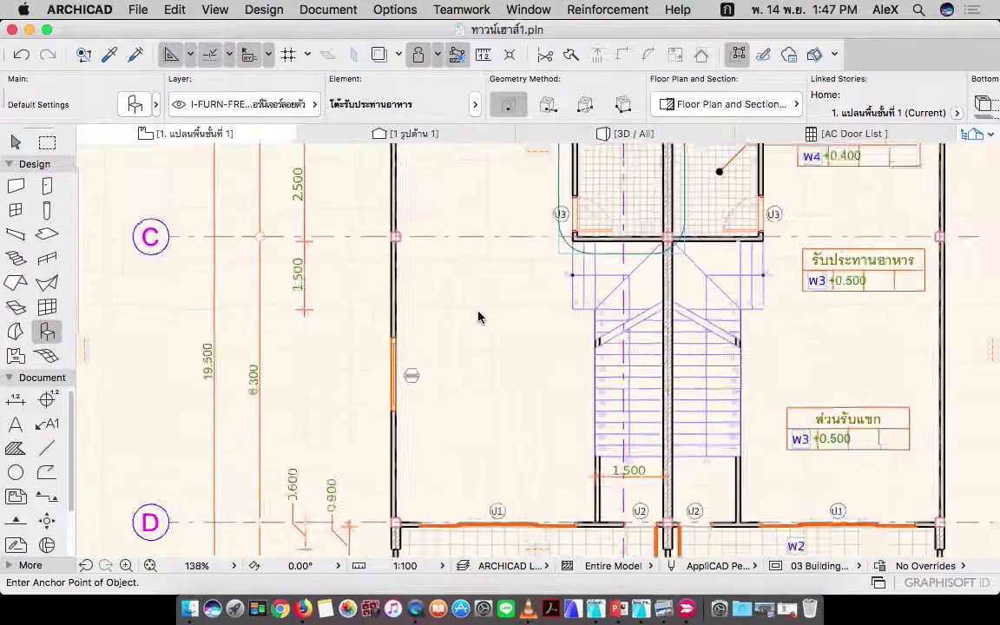
scroll(484, 330, up, 2)
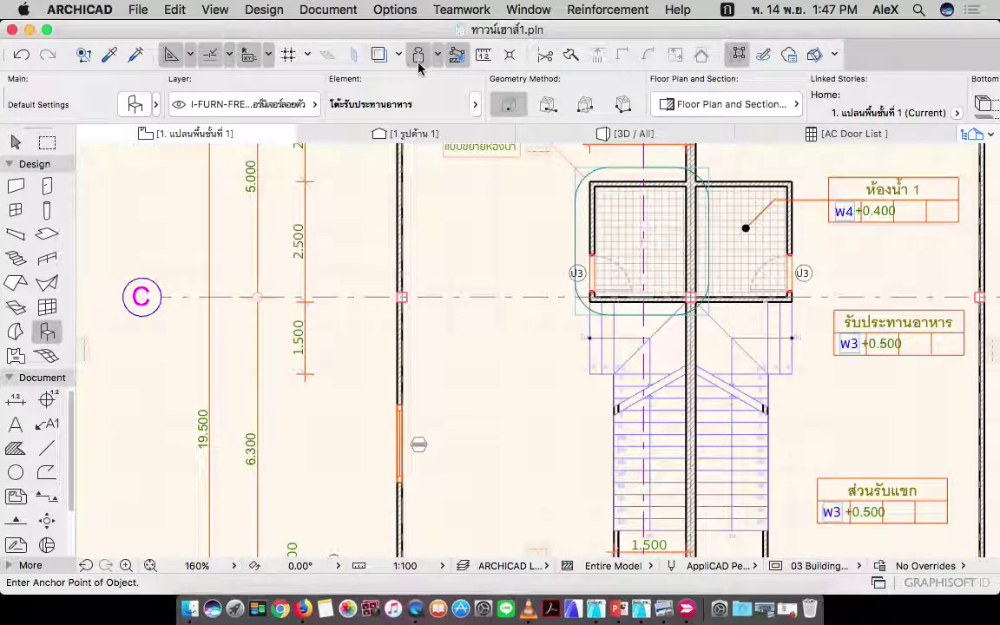
scroll(491, 284, down, 3)
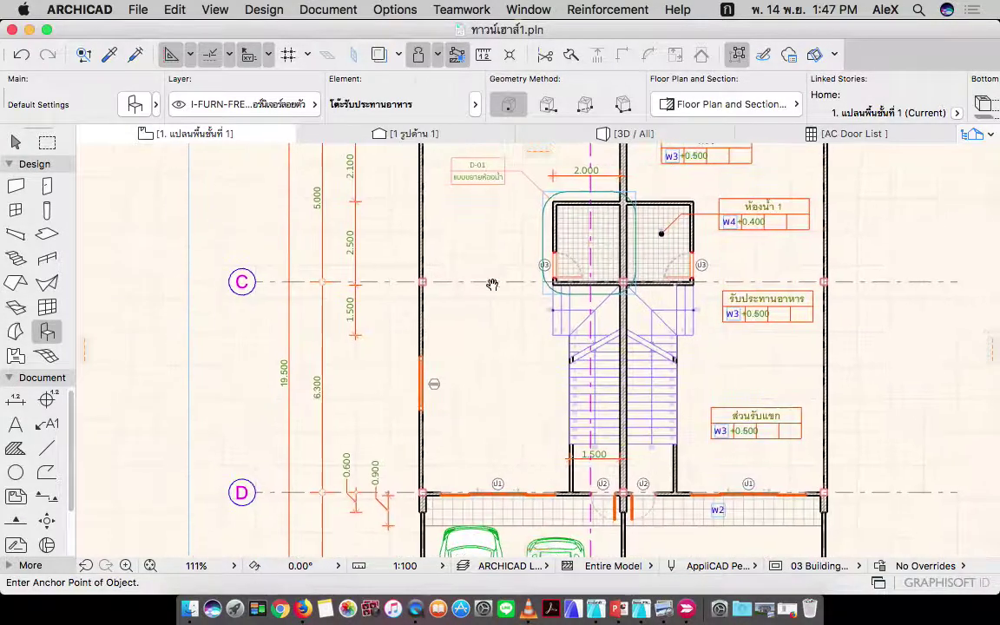
scroll(482, 292, up, 3)
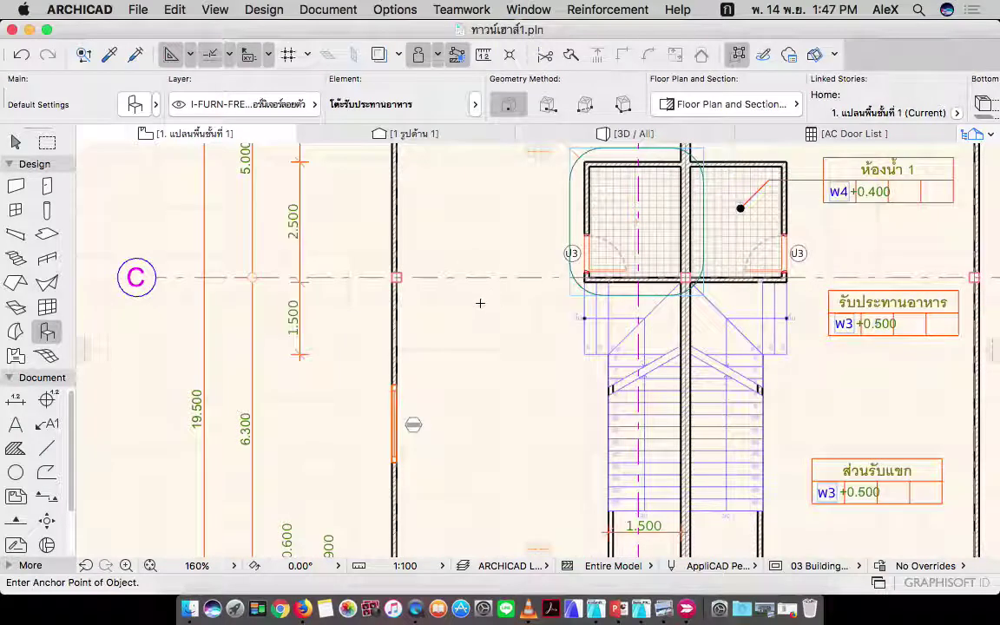
click(480, 302)
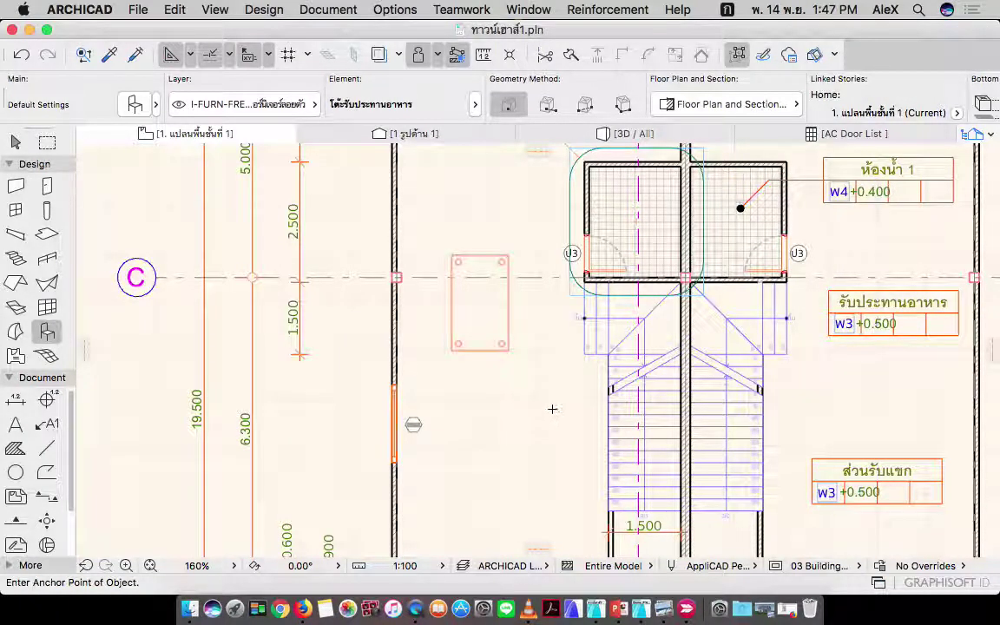
middle_drag(540, 284, 467, 288)
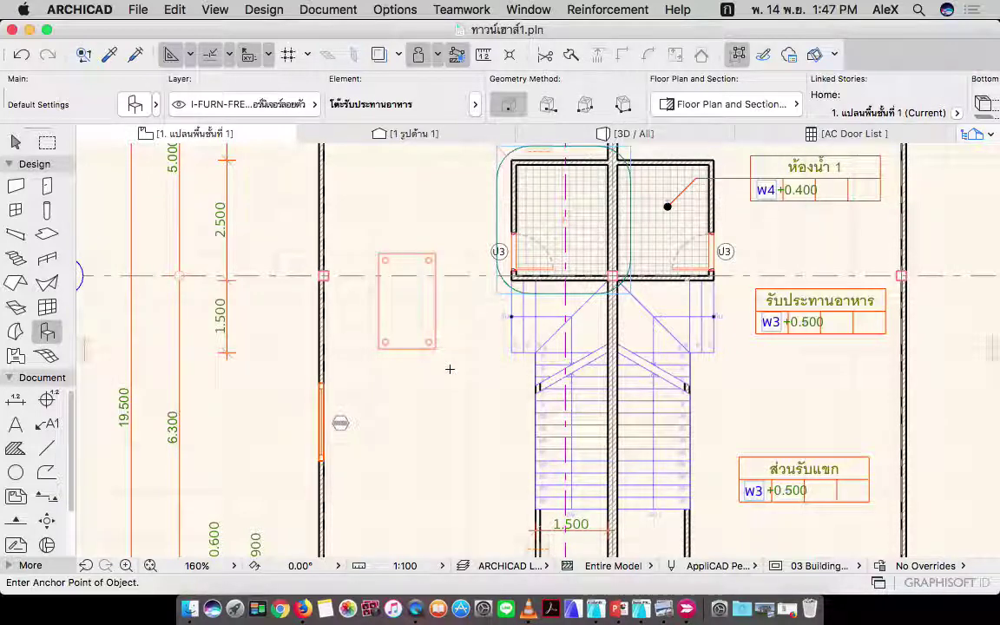
- Enclose the left unit's rooms around the table, down to grid line D, in a single-floor marquee and show that area in 3D
scroll(451, 369, down, 4)
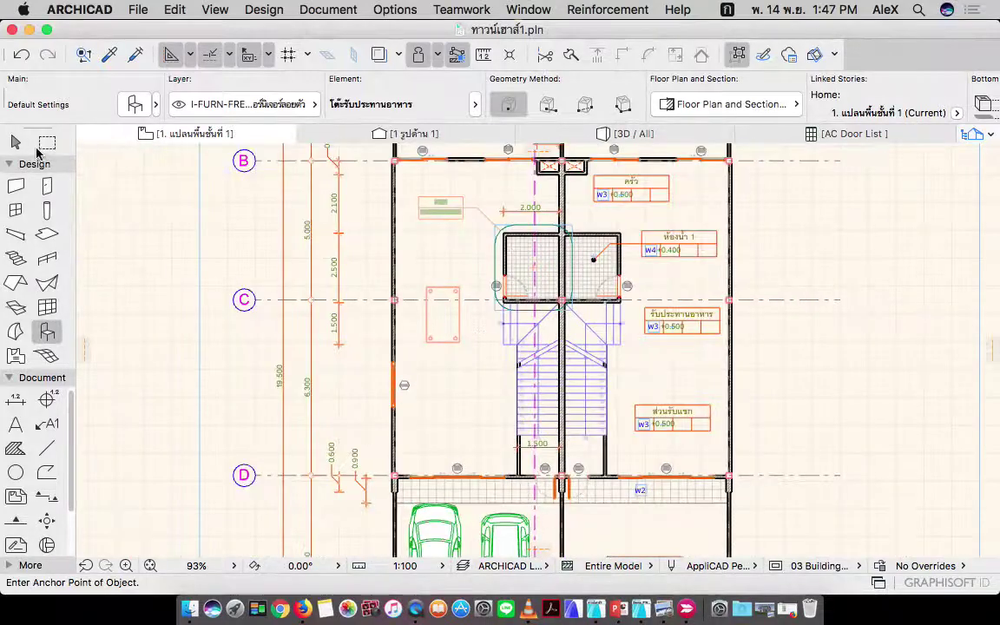
click(47, 142)
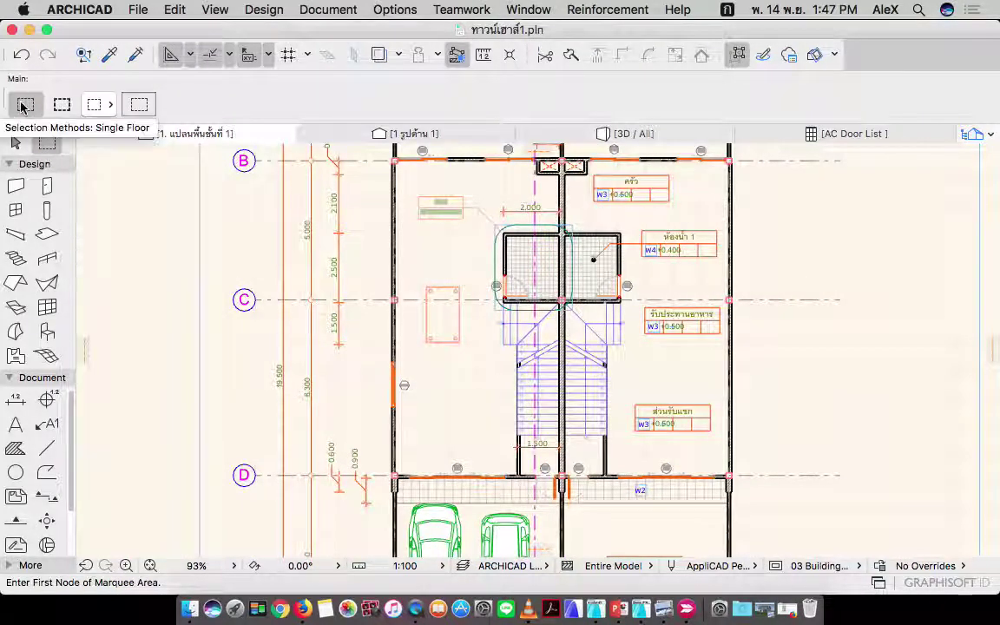
click(360, 237)
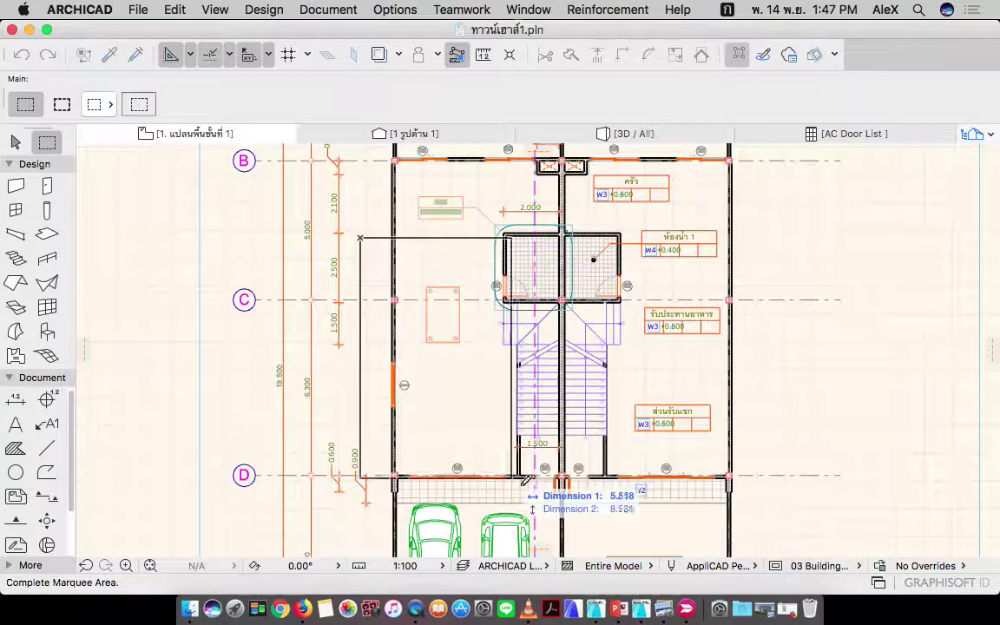
click(548, 490)
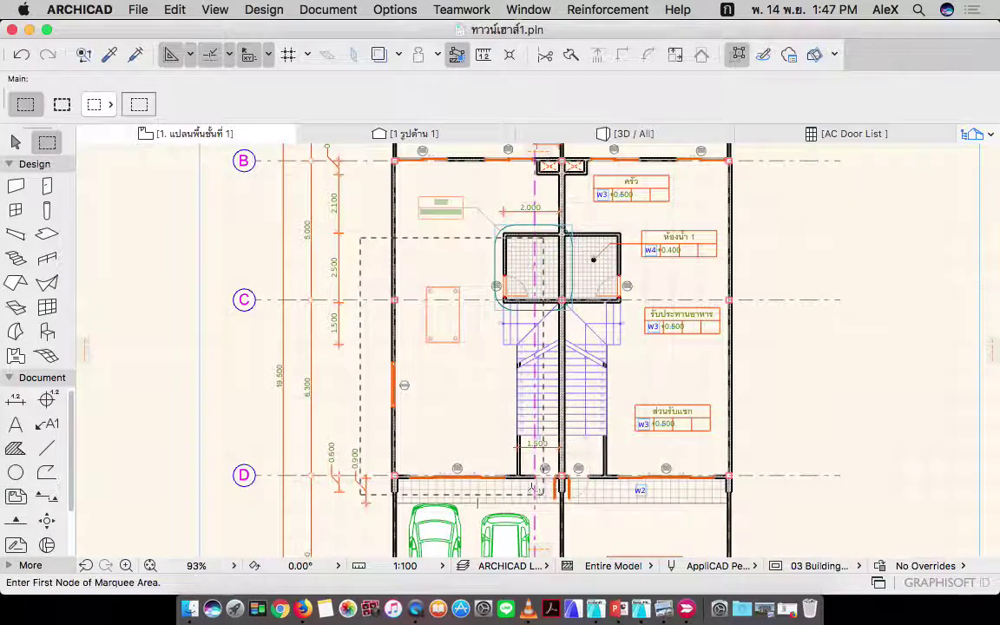
key(F5)
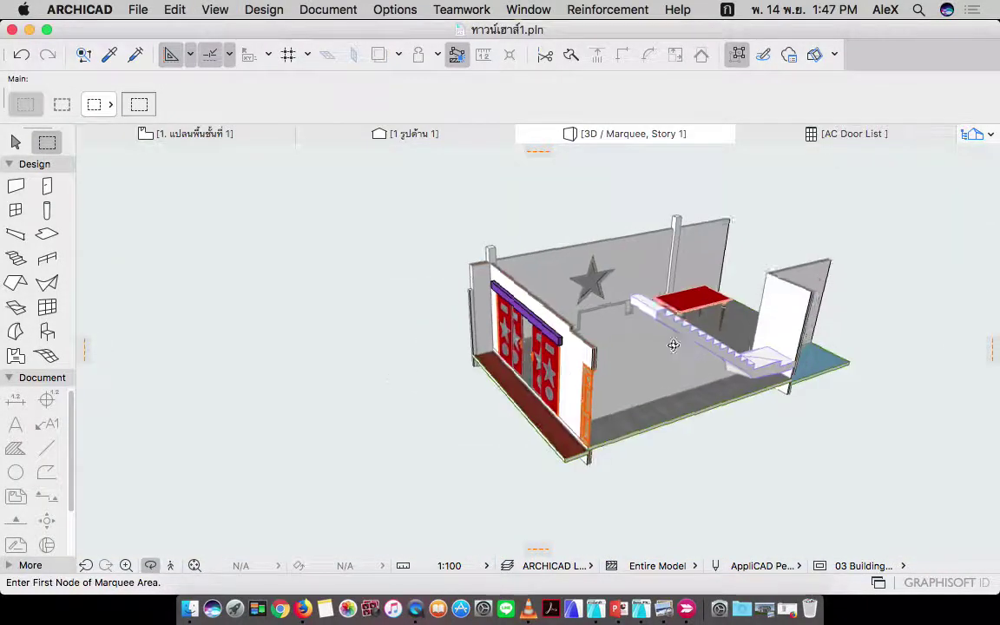
- Examine the placed table from several angles in 3D, and return to the first-storey plan with the marquee cleared
shift+middle_drag(672, 345, 546, 375)
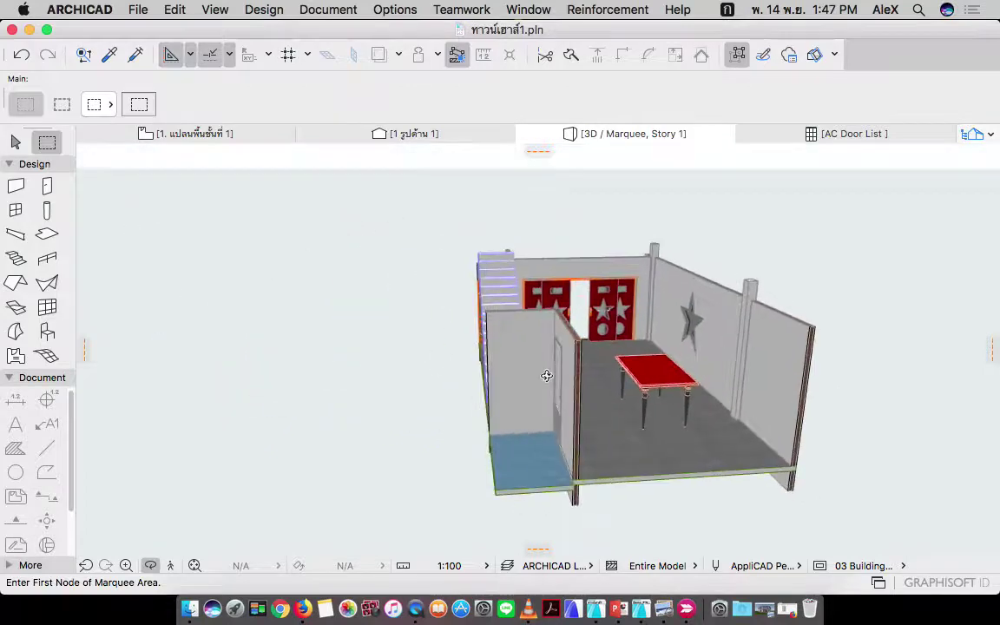
scroll(665, 395, up, 8)
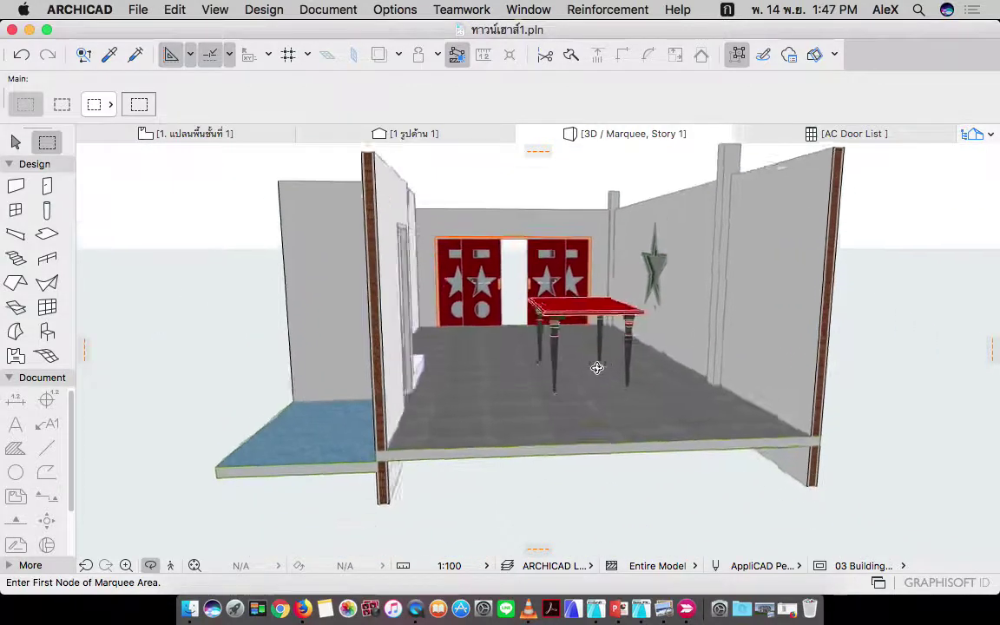
scroll(597, 368, up, 6)
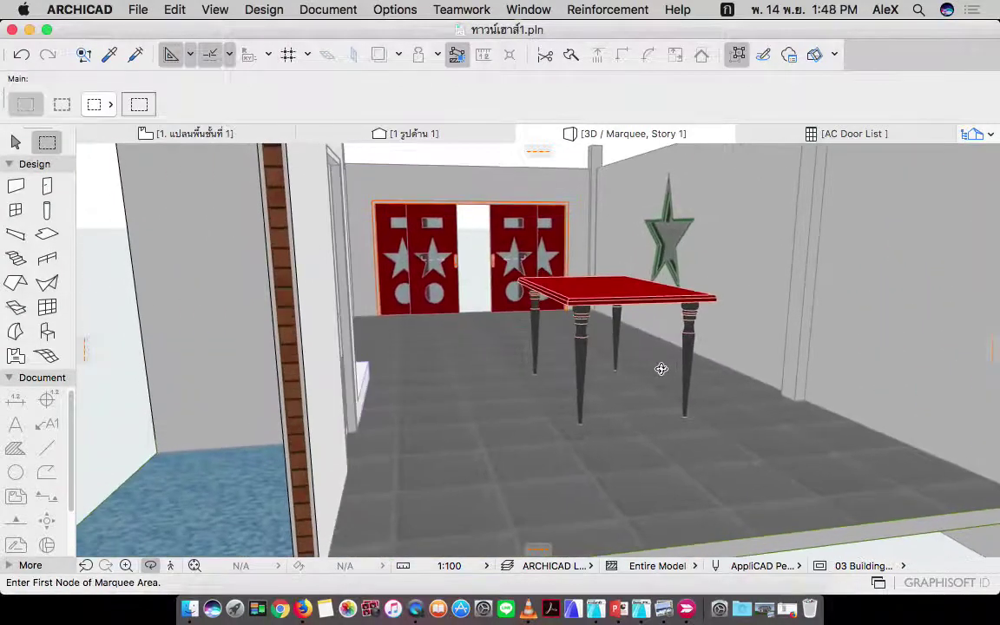
shift+middle_drag(661, 369, 583, 399)
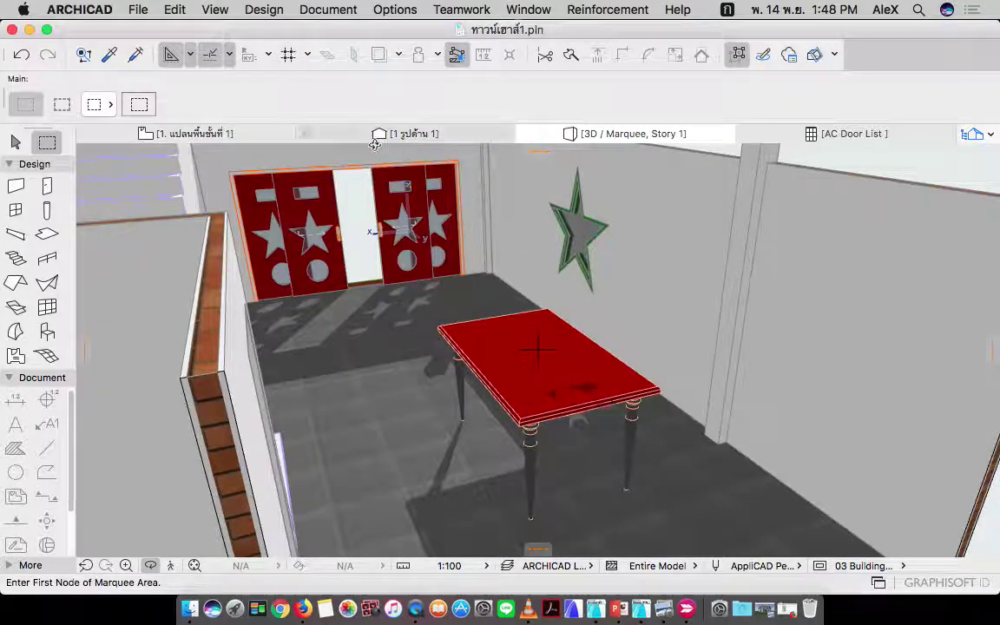
click(225, 133)
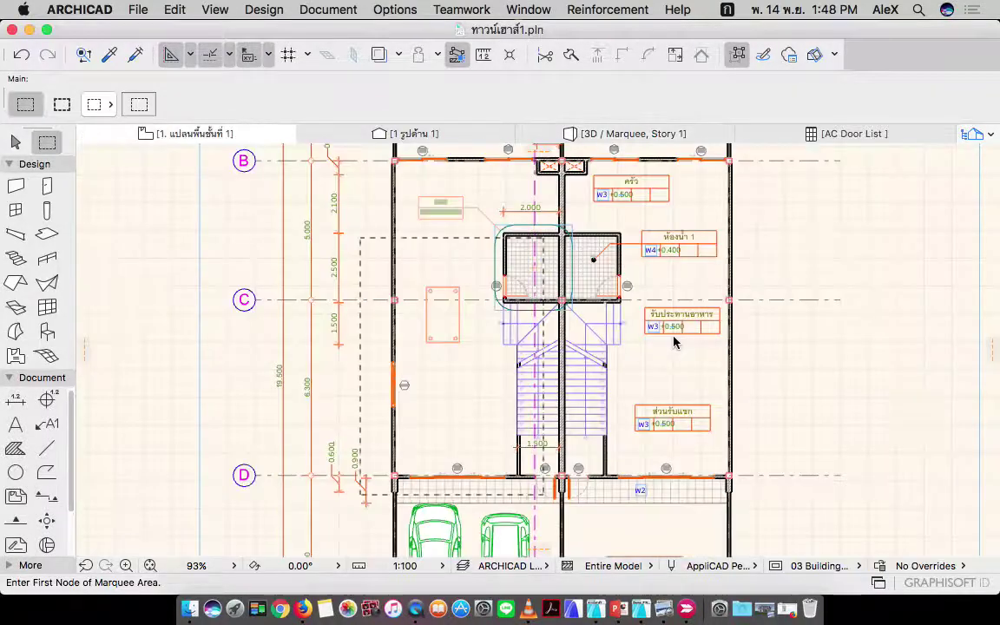
key(Escape)
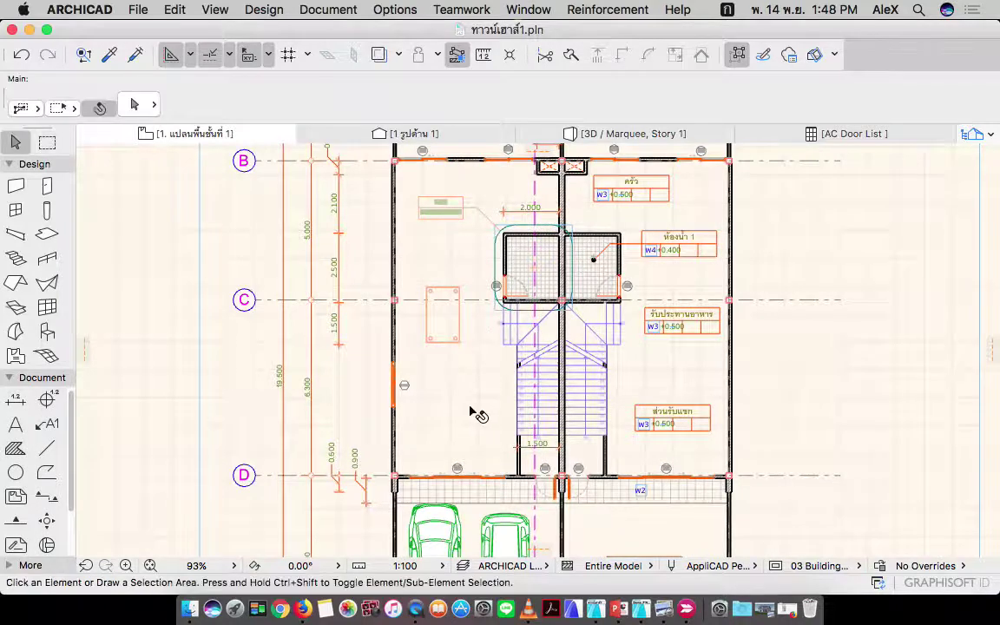
- Select the left parked car to check its object, and clear the selection
scroll(473, 413, down, 5)
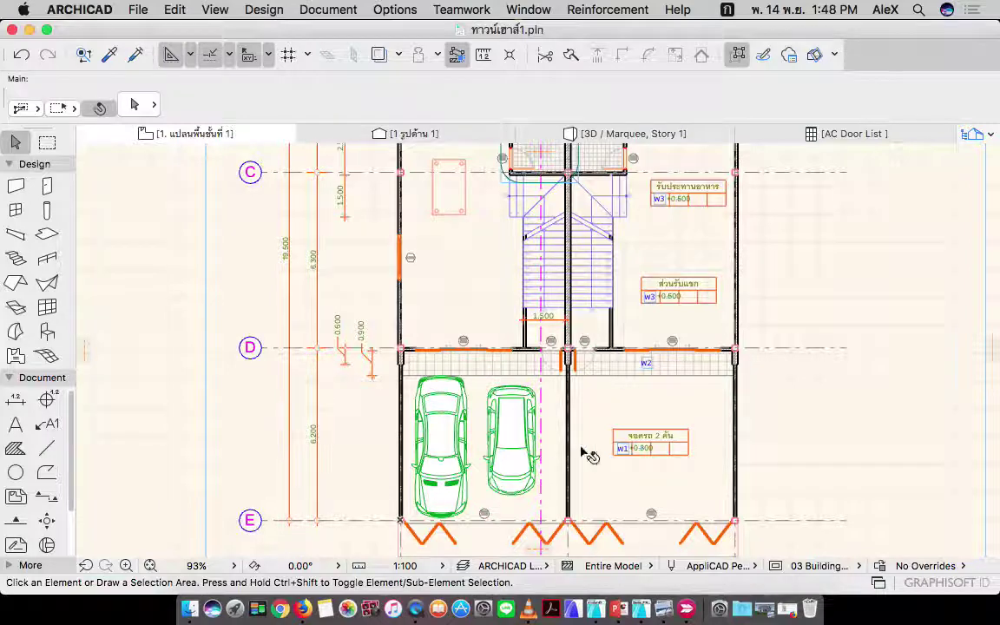
click(473, 432)
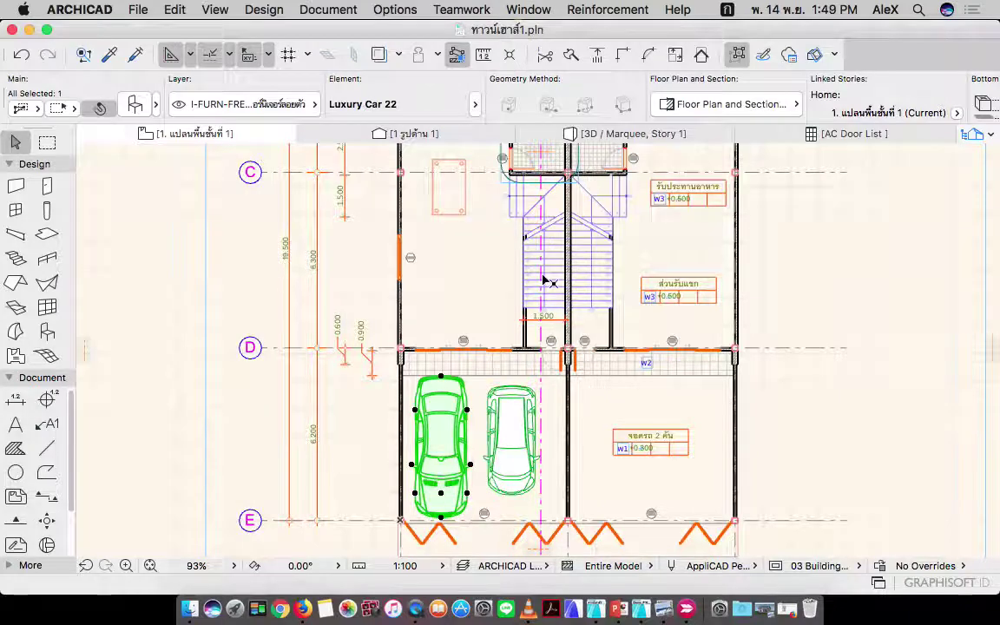
scroll(495, 355, up, 5)
click(521, 346)
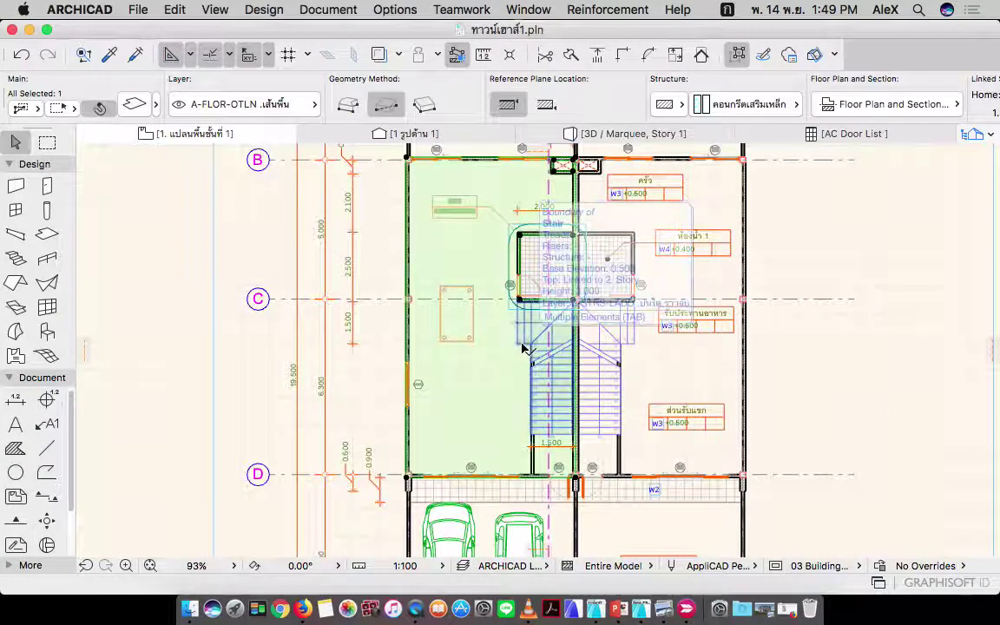
scroll(487, 337, up, 3)
key(Escape)
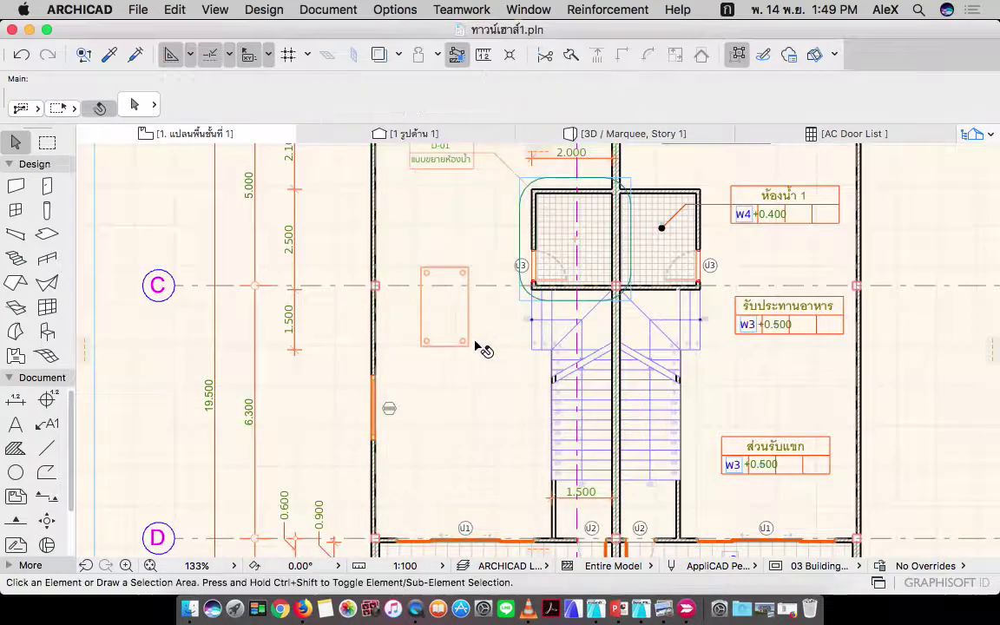
- Select the dining table on the first-storey plan and open its library object for editing
scroll(451, 278, up, 3)
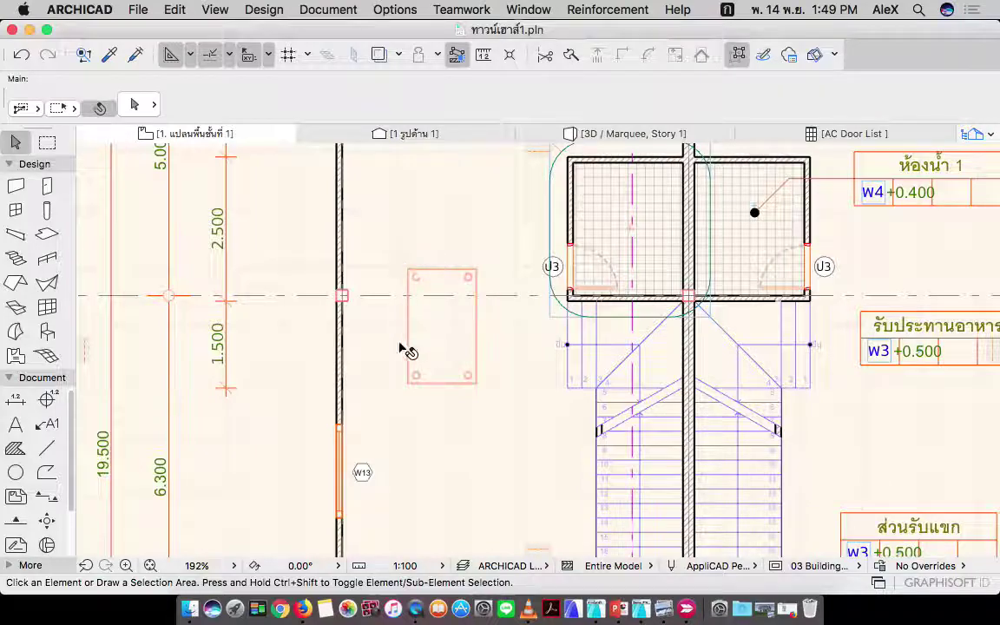
scroll(469, 339, down, 4)
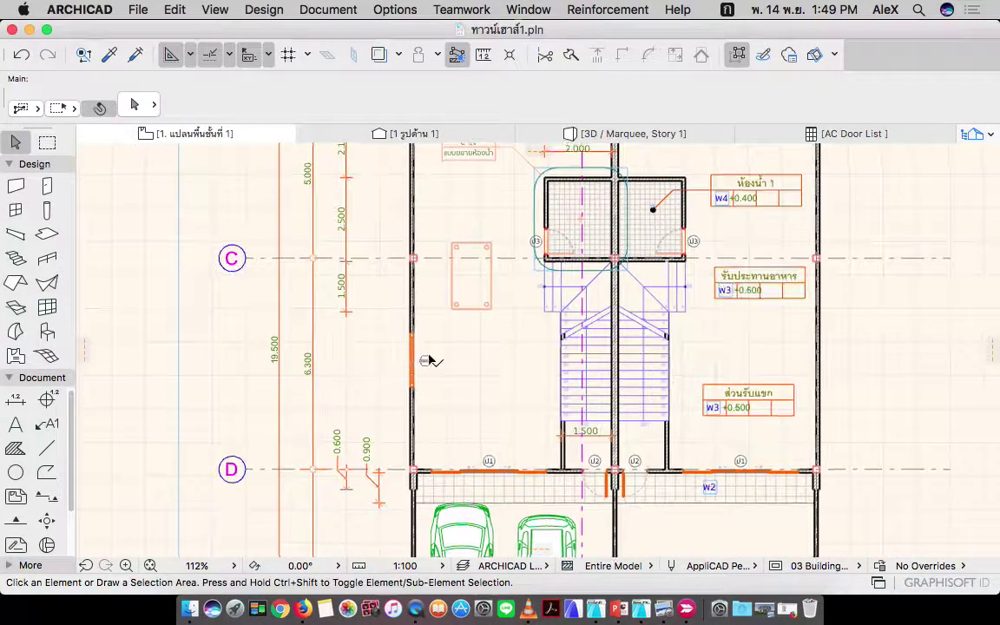
scroll(434, 351, up, 10)
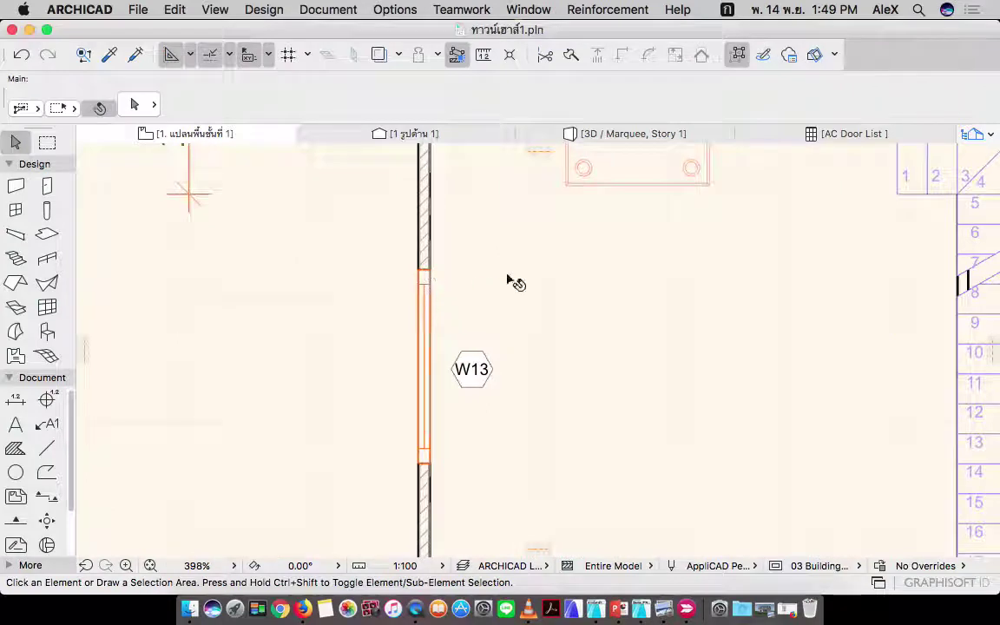
middle_drag(513, 284, 389, 419)
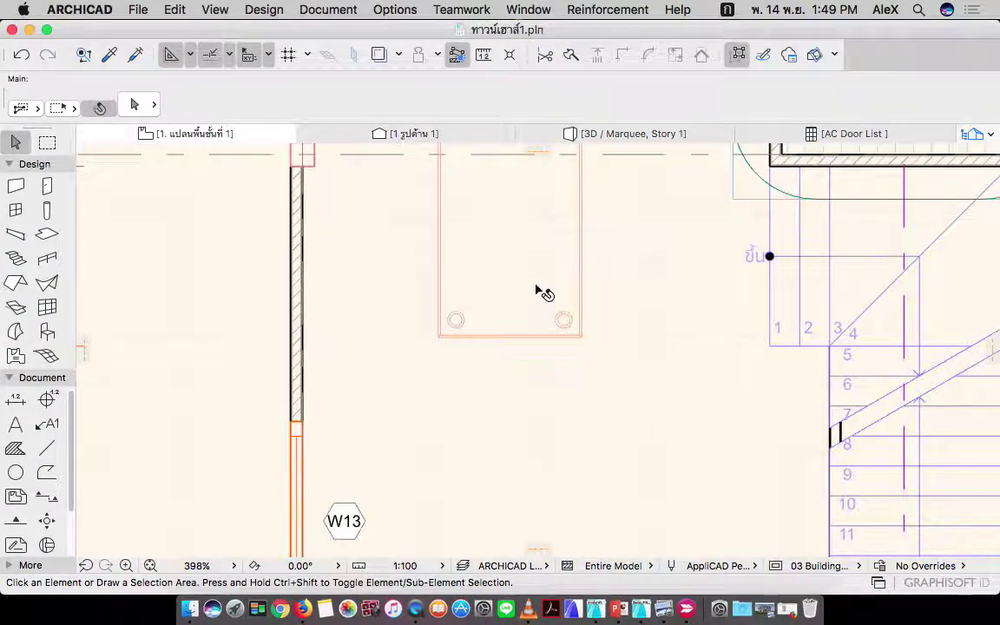
scroll(536, 290, down, 3)
middle_drag(527, 288, 493, 288)
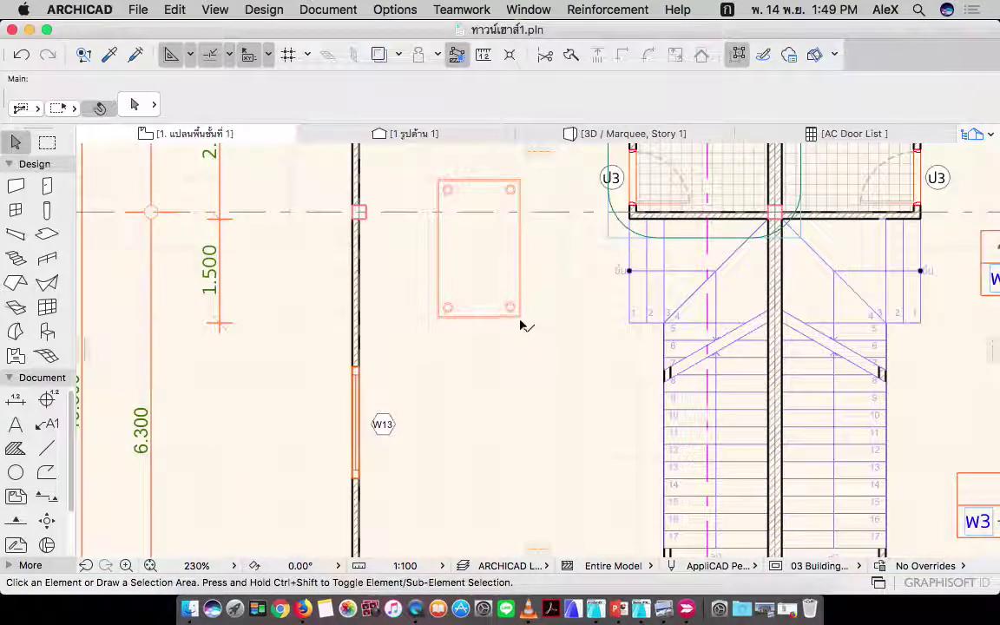
click(520, 319)
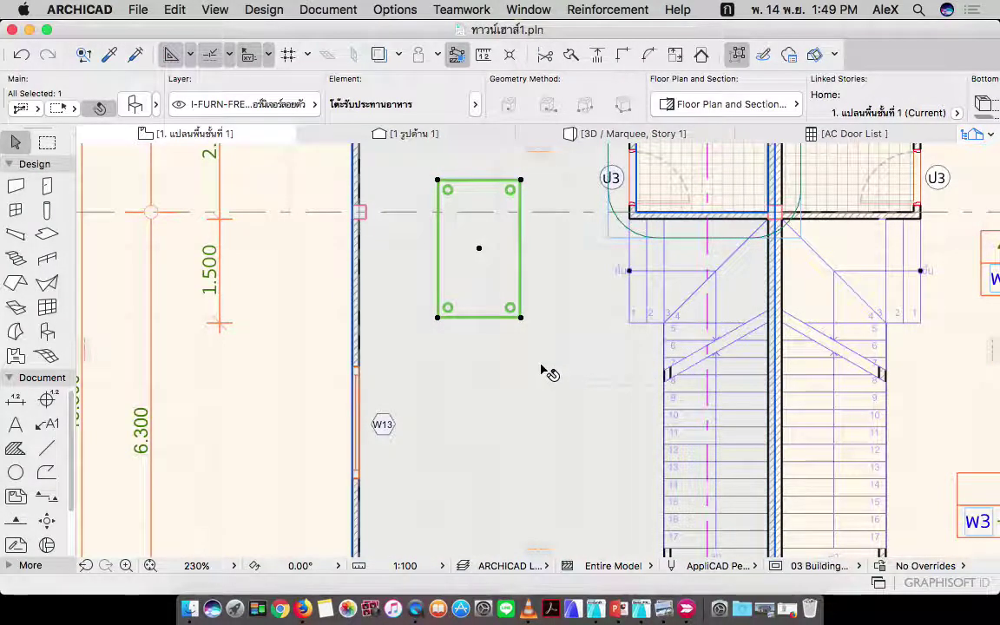
scroll(524, 357, up, 2)
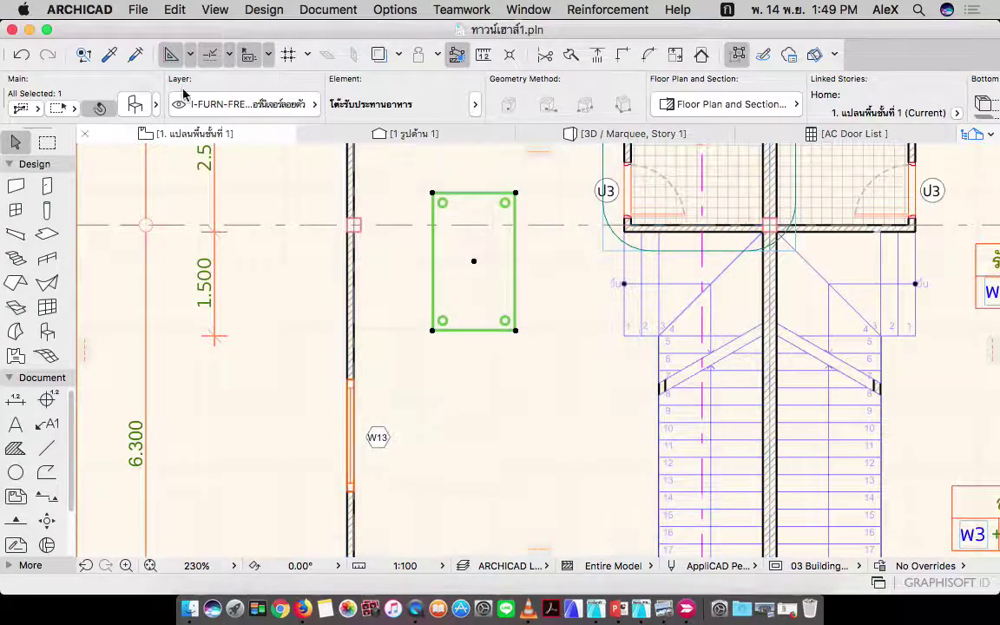
click(125, 10)
mouse_move(185, 266)
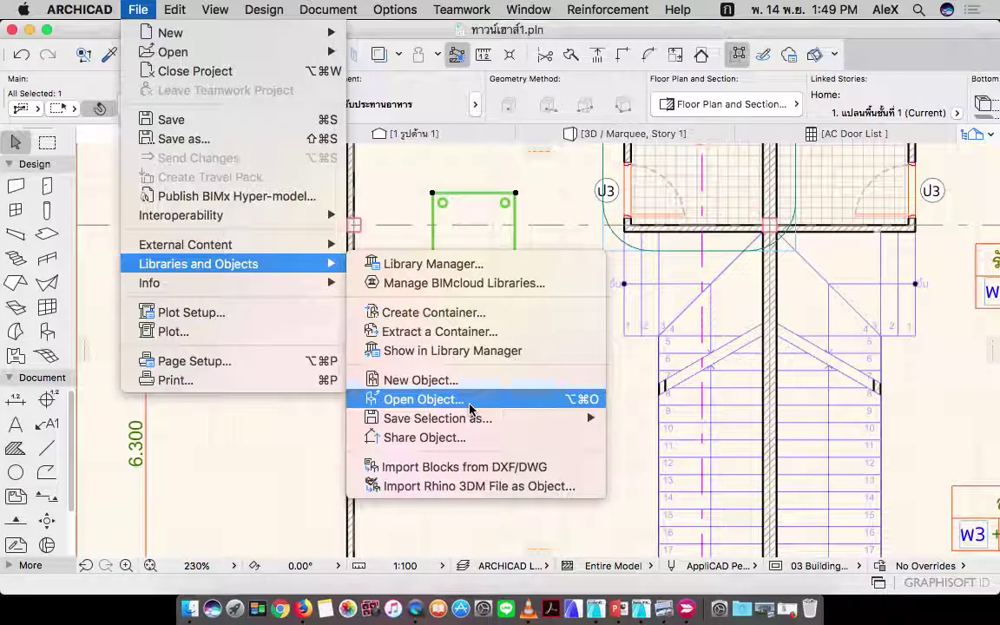
key(Escape)
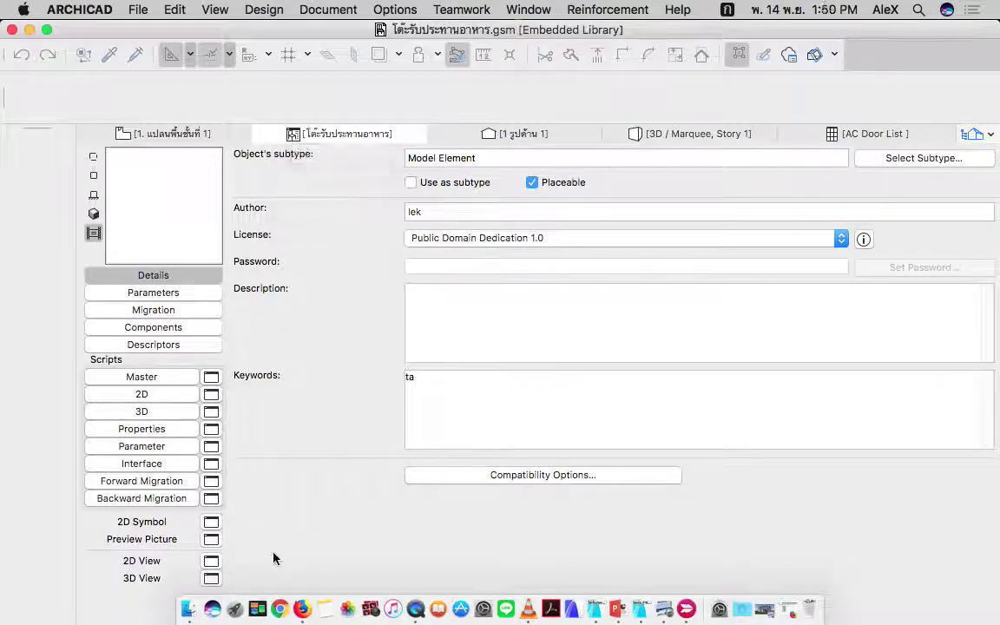
- Open the table object's 2D View, copy its entire drawing, and close that view
click(212, 562)
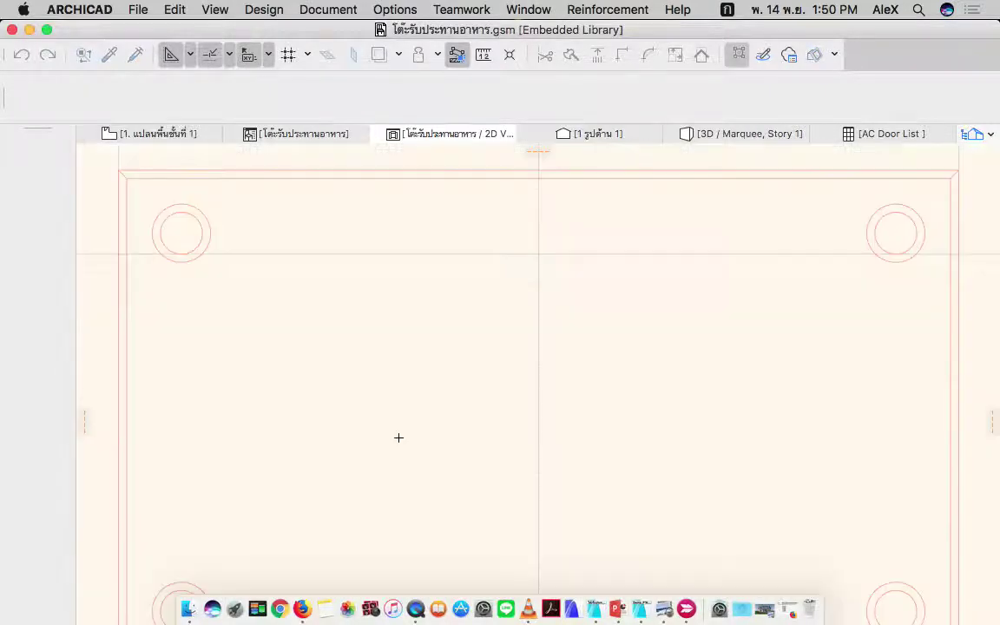
scroll(423, 327, down, 5)
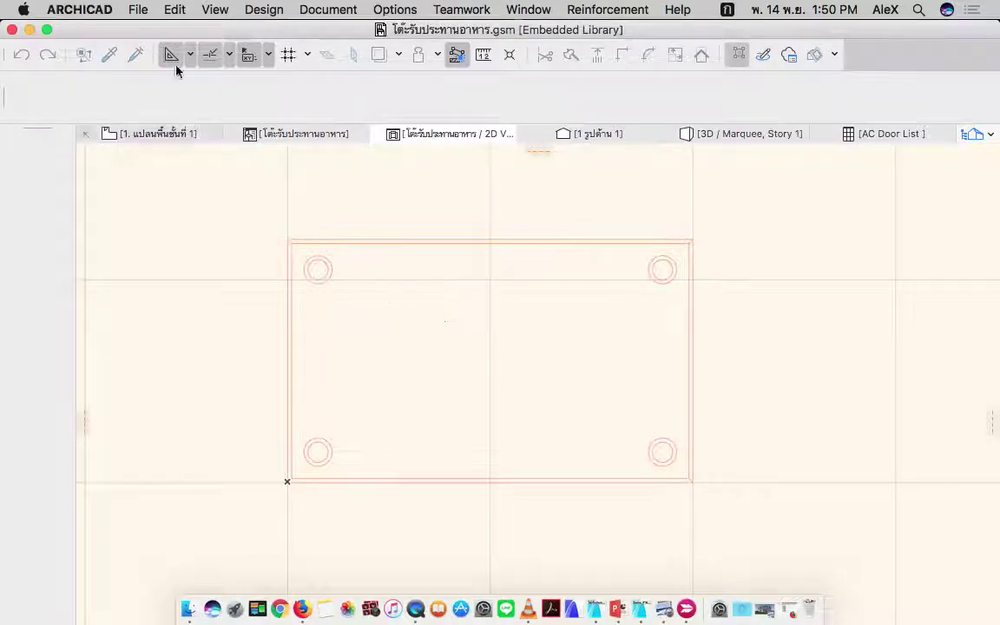
click(174, 9)
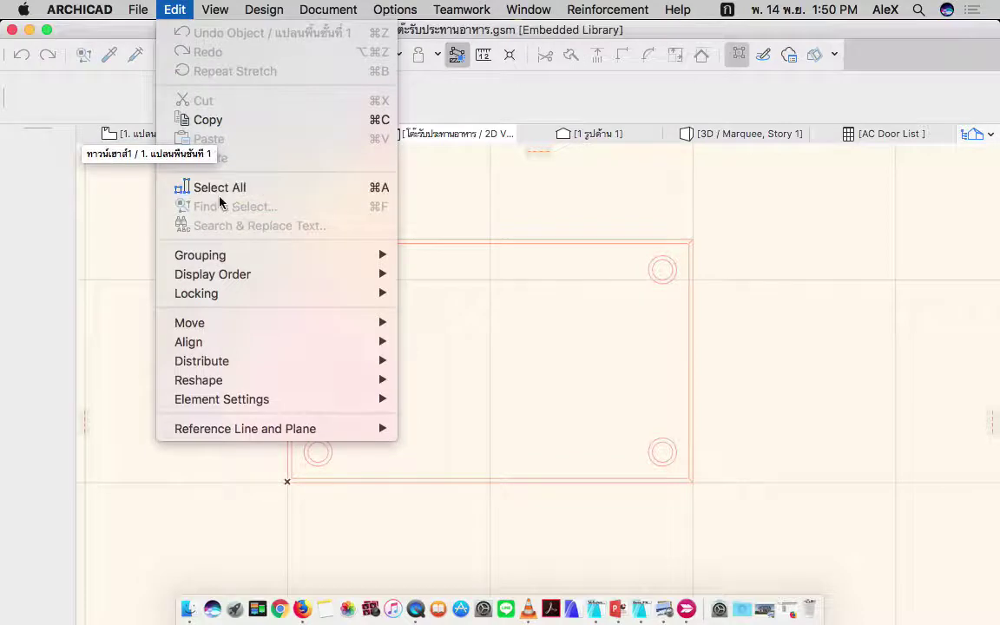
click(219, 187)
click(174, 9)
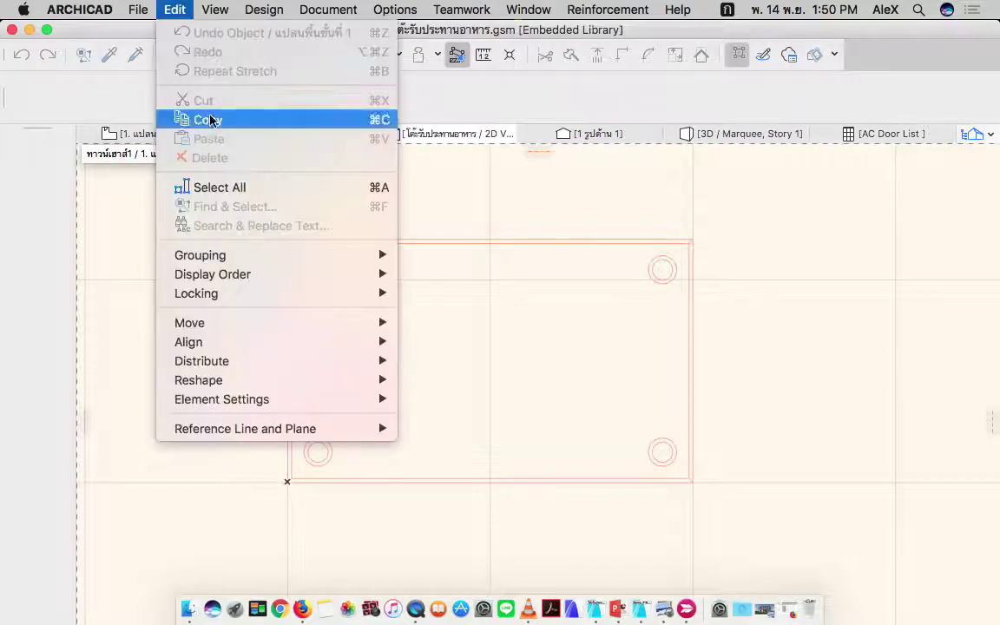
click(211, 117)
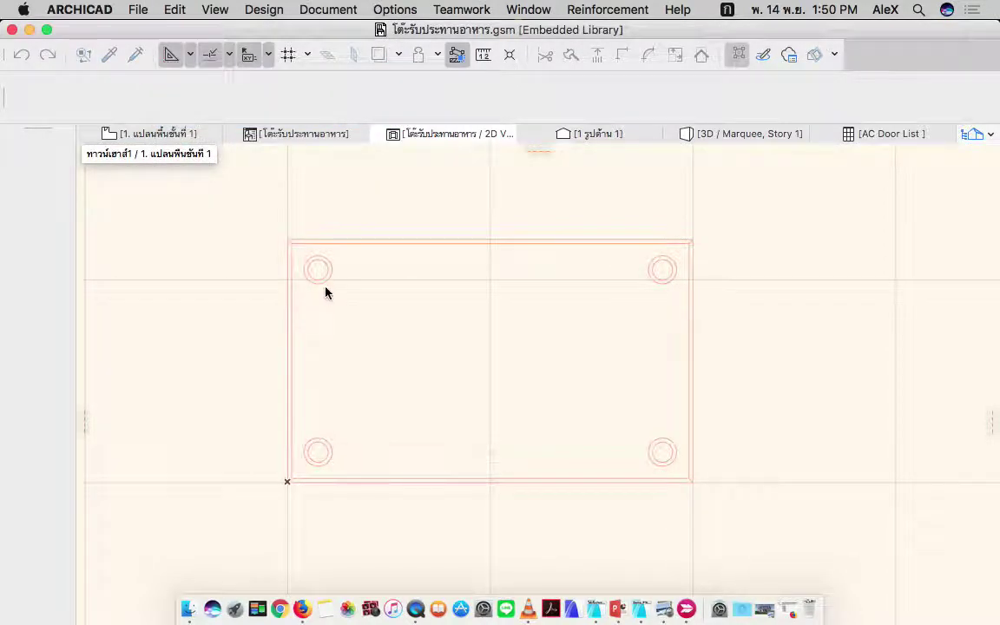
key(super+v)
click(322, 281)
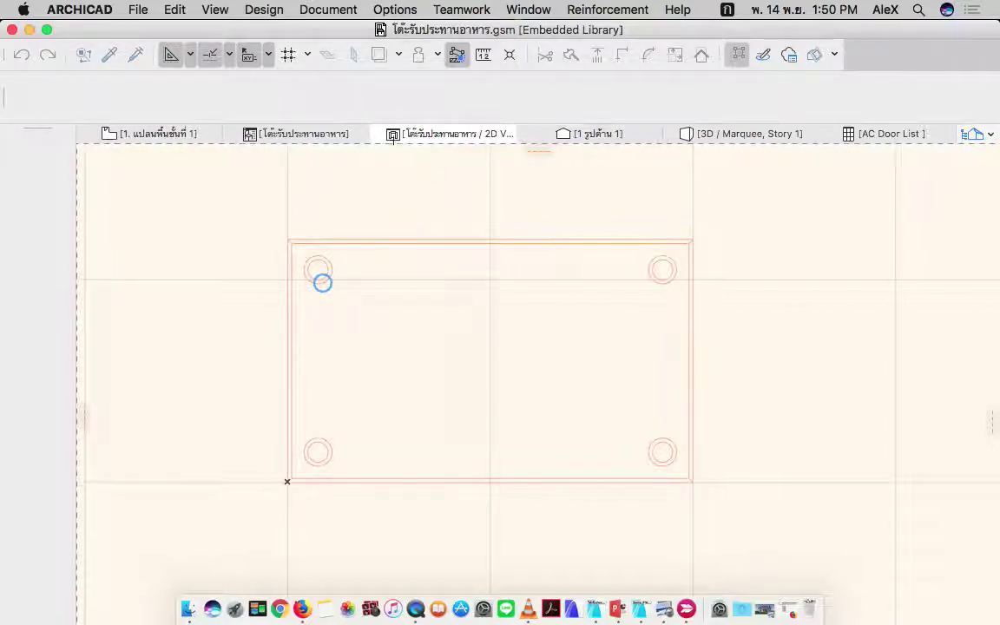
click(378, 134)
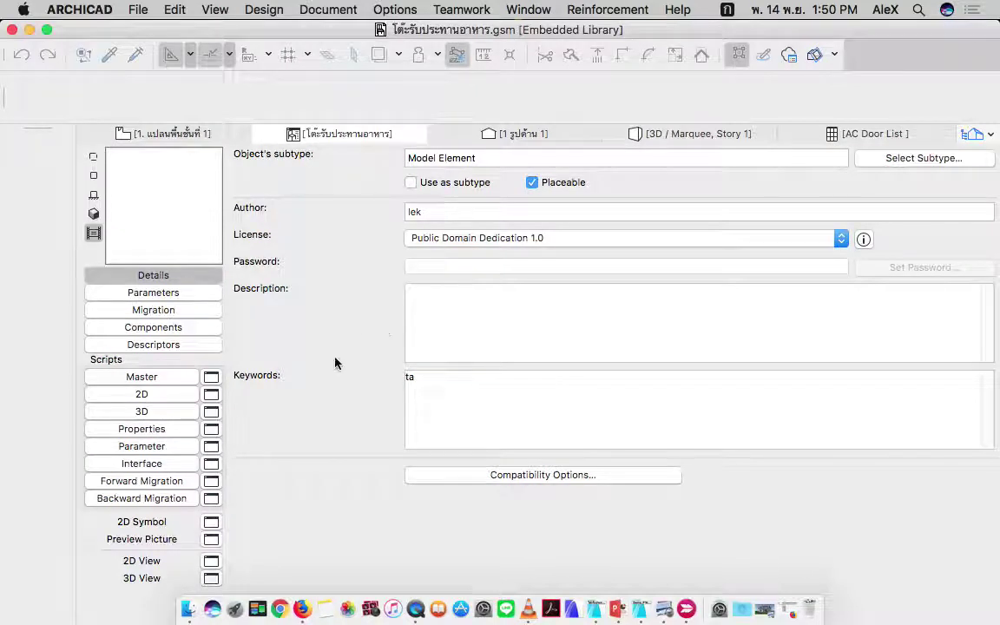
- Open the object's 2D Symbol window and paste the copied table drawing with its lower-left corner at the origin
click(211, 523)
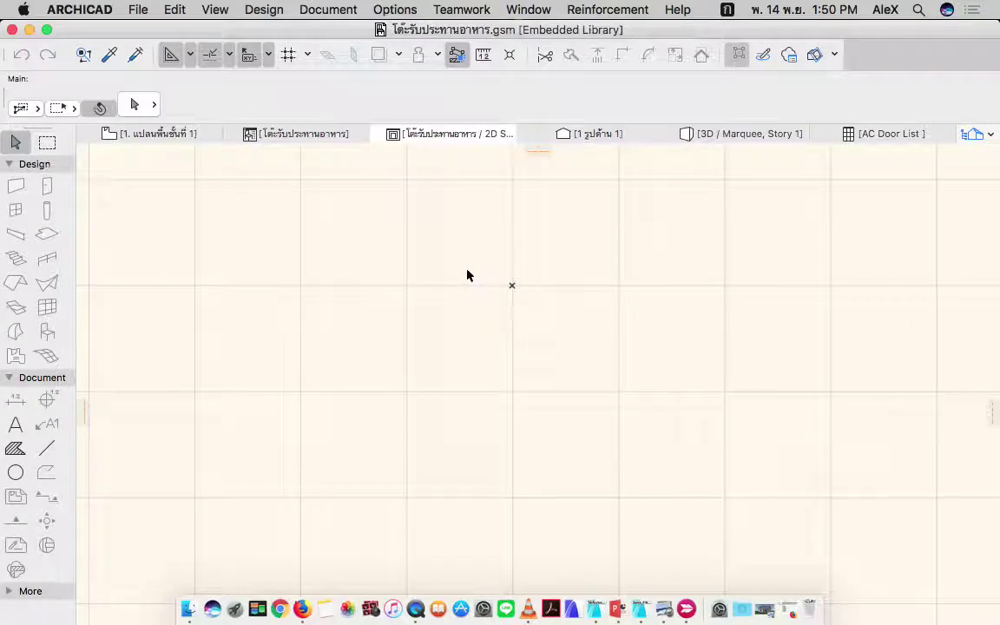
right_click(442, 204)
click(491, 213)
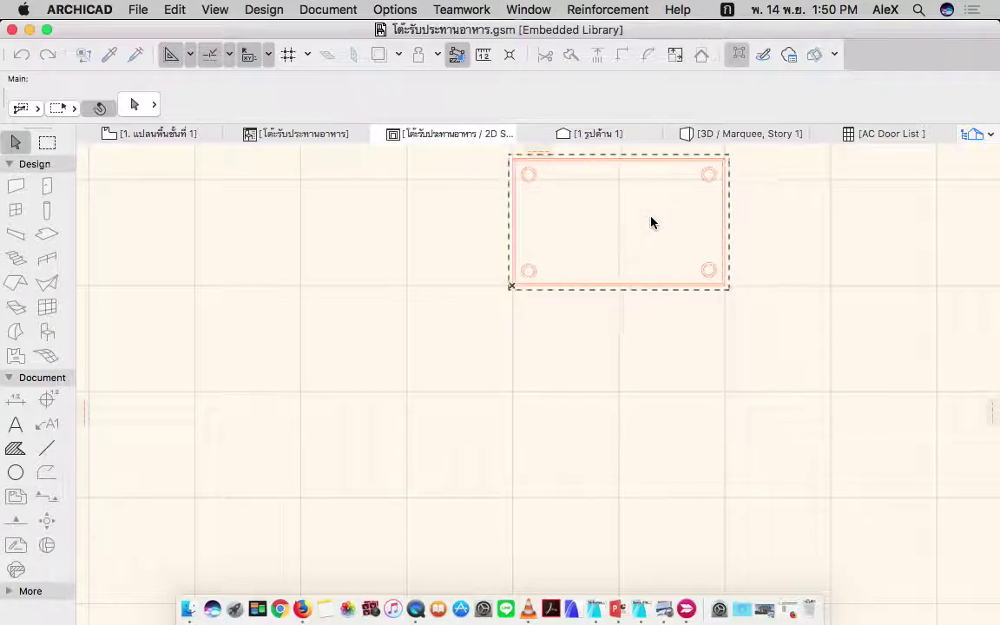
middle_drag(636, 226, 427, 280)
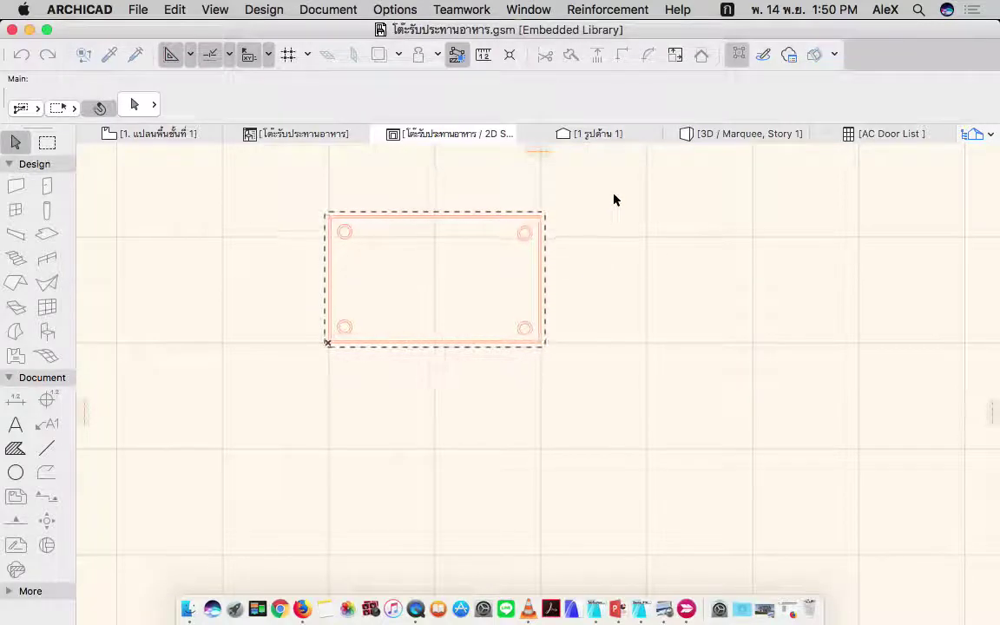
key(Escape)
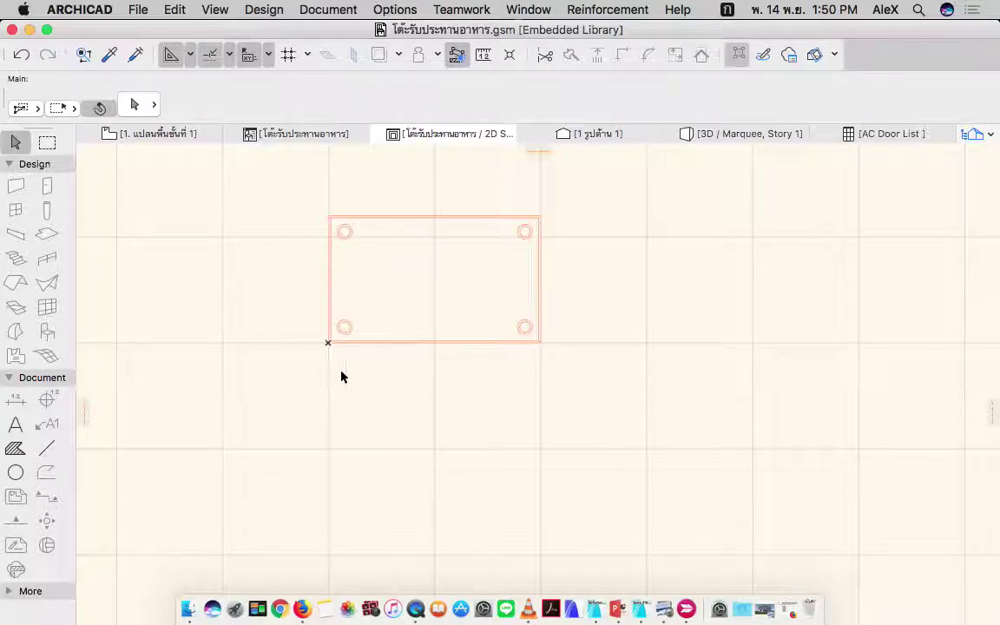
- Place guide lines along all four outer edges of the pasted table outline
middle_drag(345, 376, 401, 399)
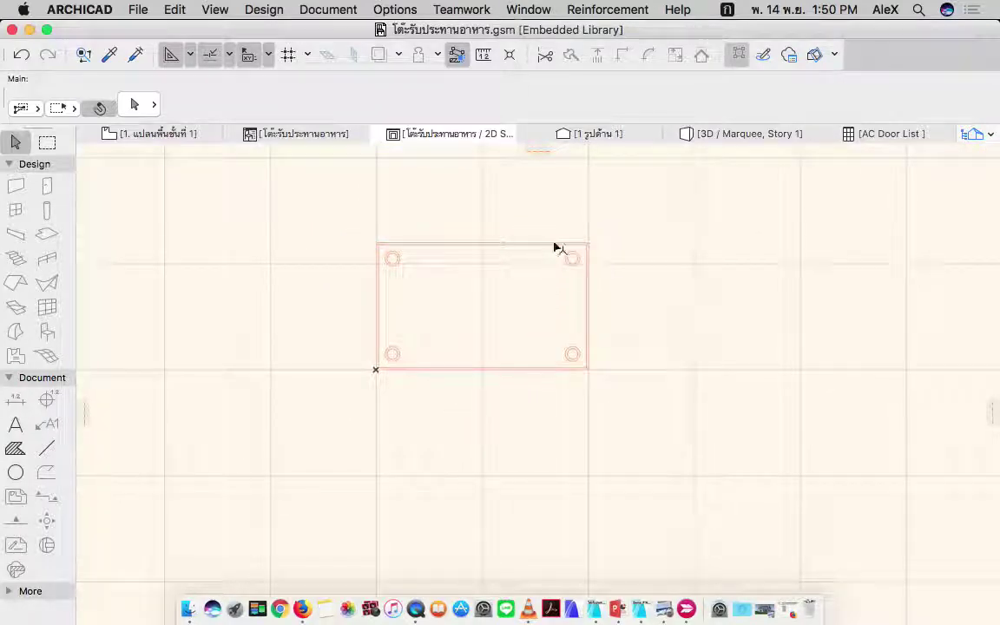
drag(540, 154, 499, 243)
drag(994, 409, 589, 286)
drag(535, 152, 503, 378)
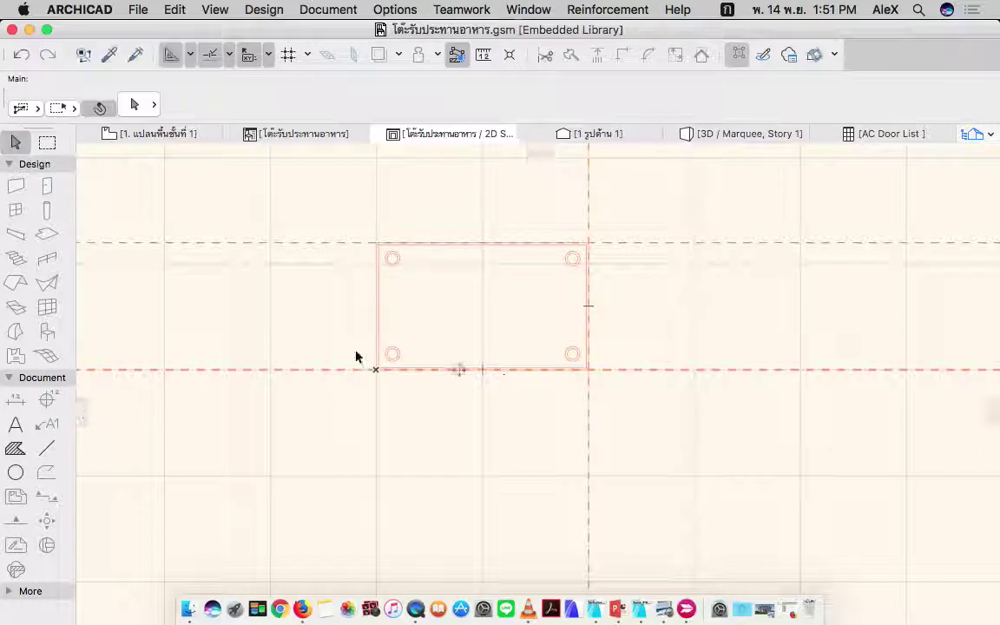
drag(86, 403, 376, 285)
scroll(366, 284, up, 3)
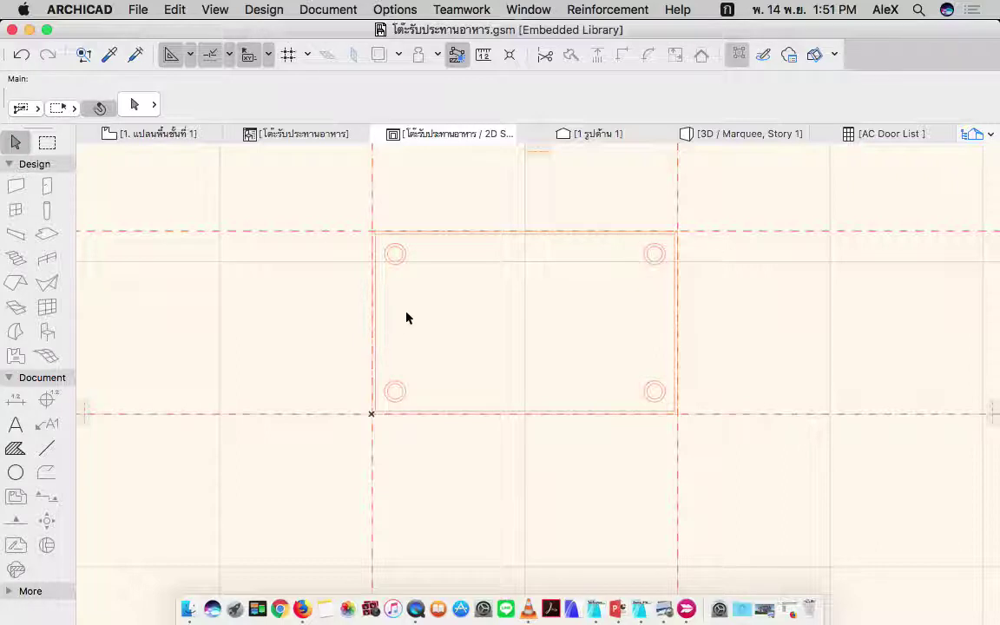
scroll(490, 307, down, 3)
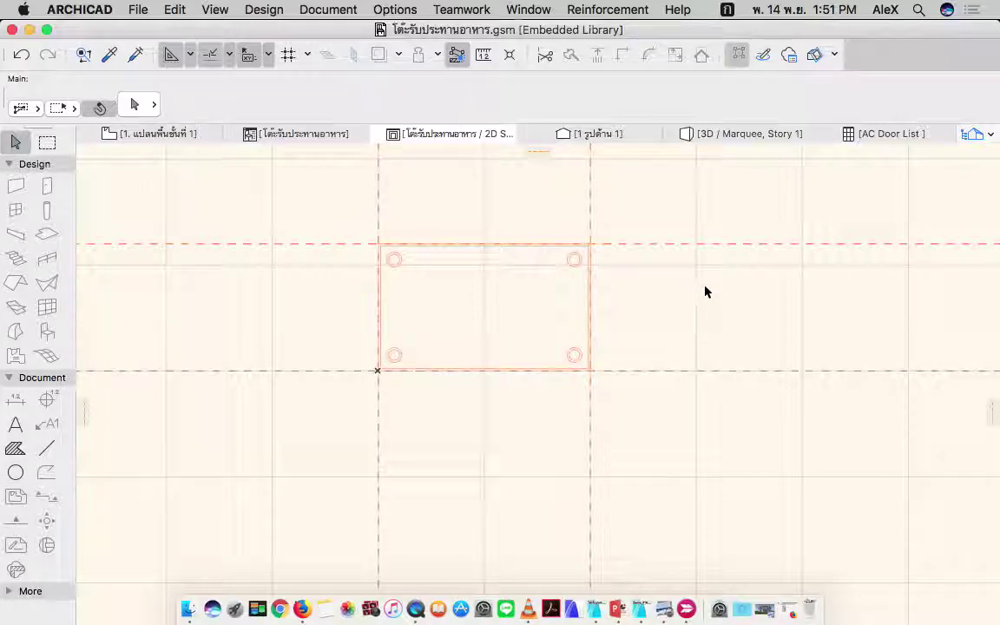
- Delete all the pasted table linework from the 2D symbol, keeping the guide lines
click(47, 446)
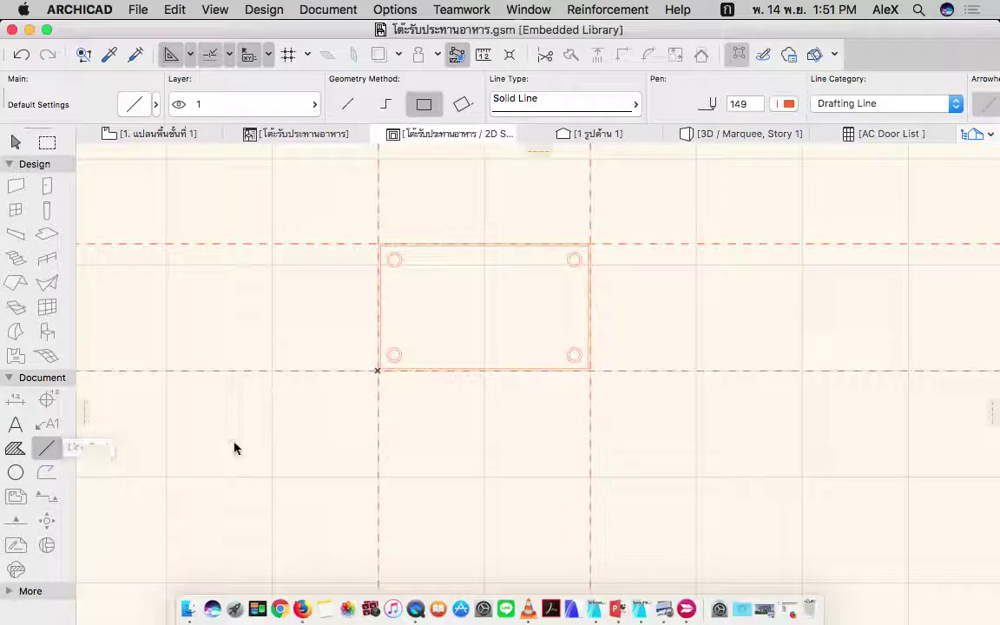
key(super+a)
key(Delete)
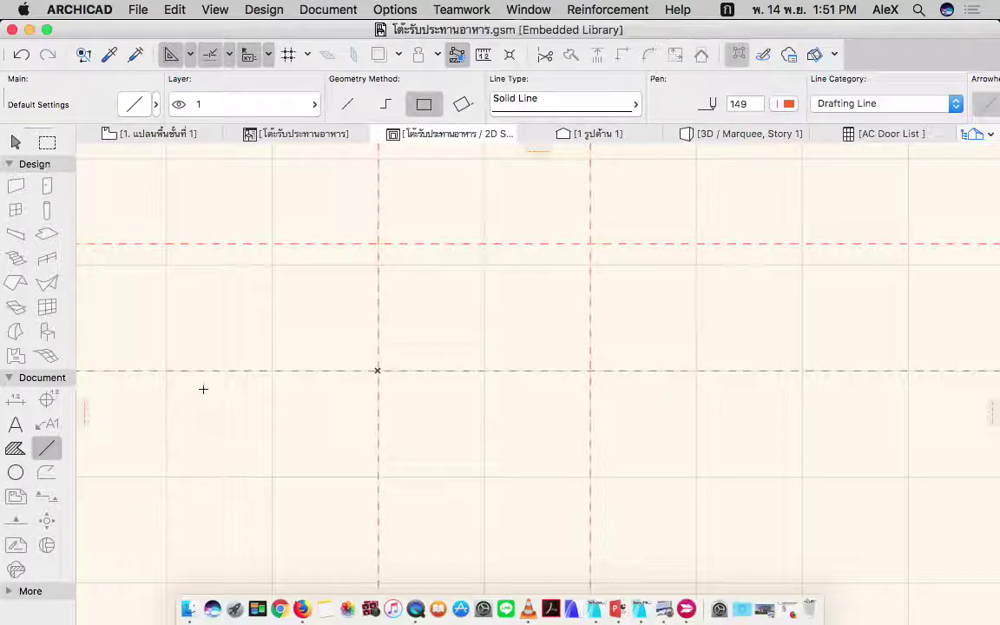
- Draw a rectangular Background fill with contour pen 4 between opposite corners of the guide-line frame
click(15, 449)
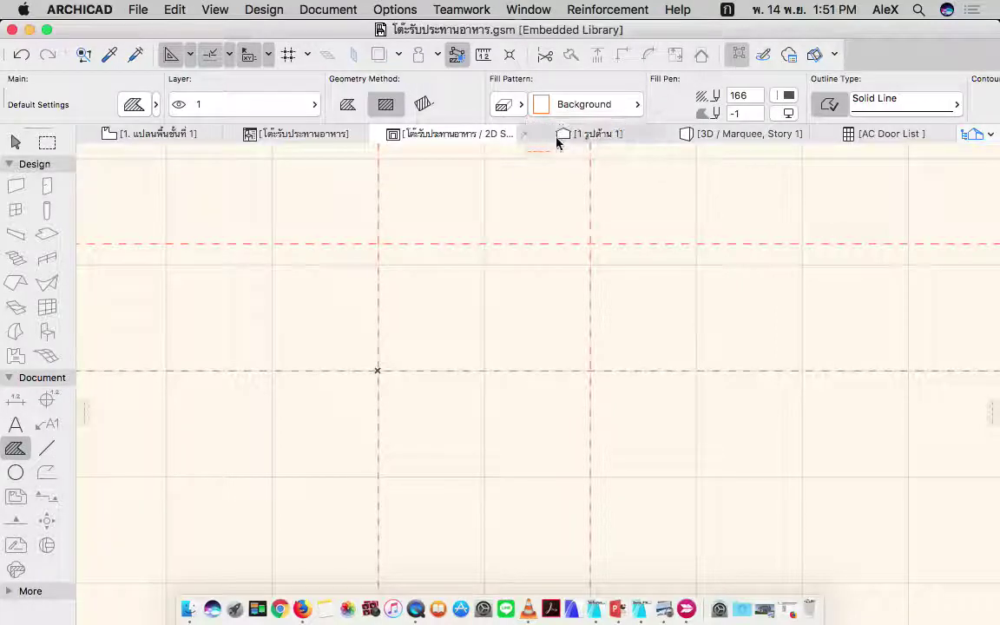
scroll(644, 103, right, 5)
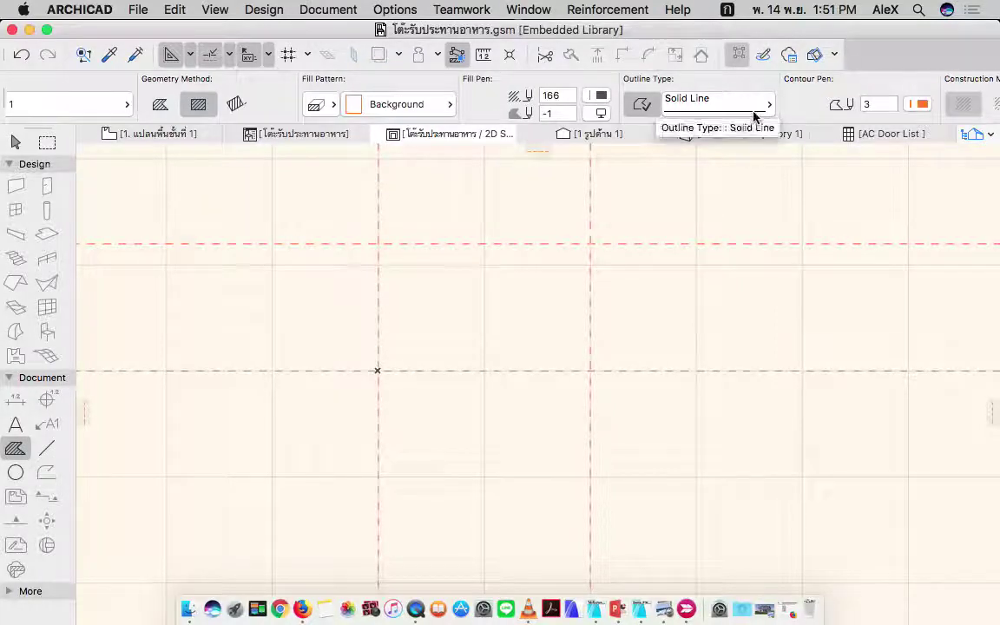
scroll(680, 102, right, 5)
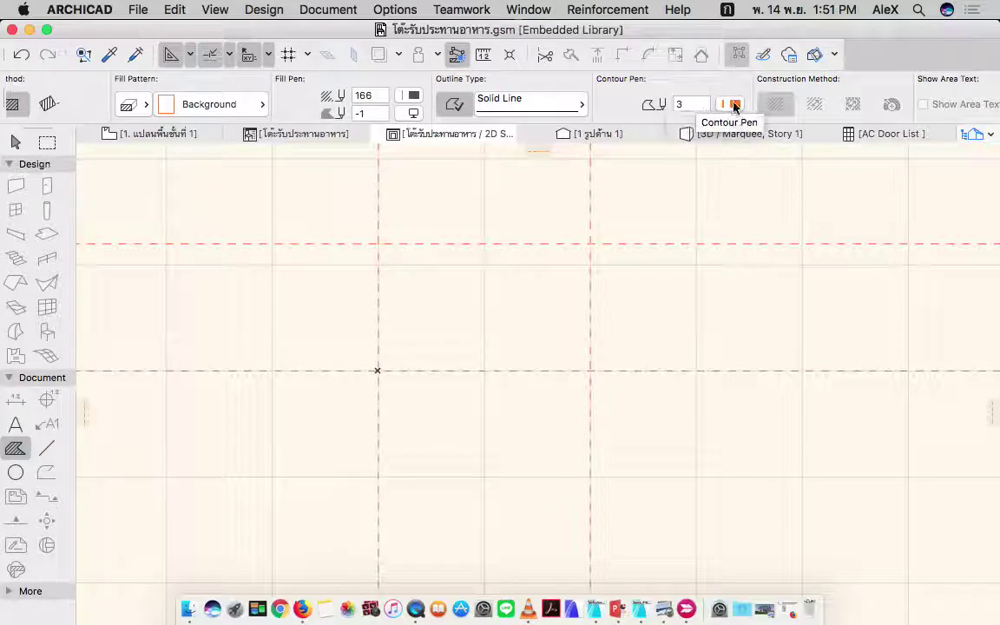
click(734, 104)
click(485, 102)
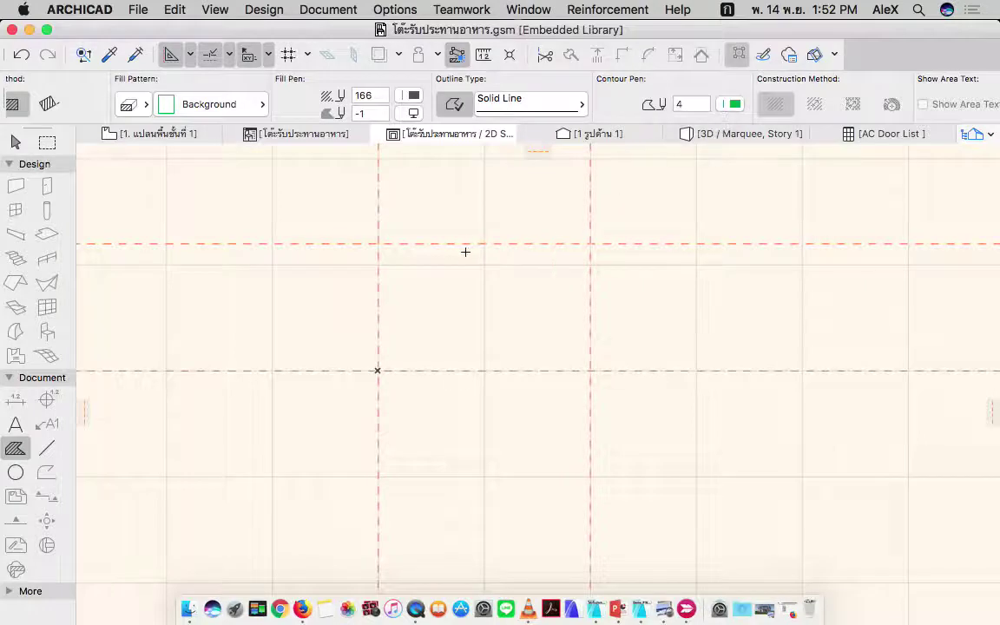
scroll(464, 250, up, 3)
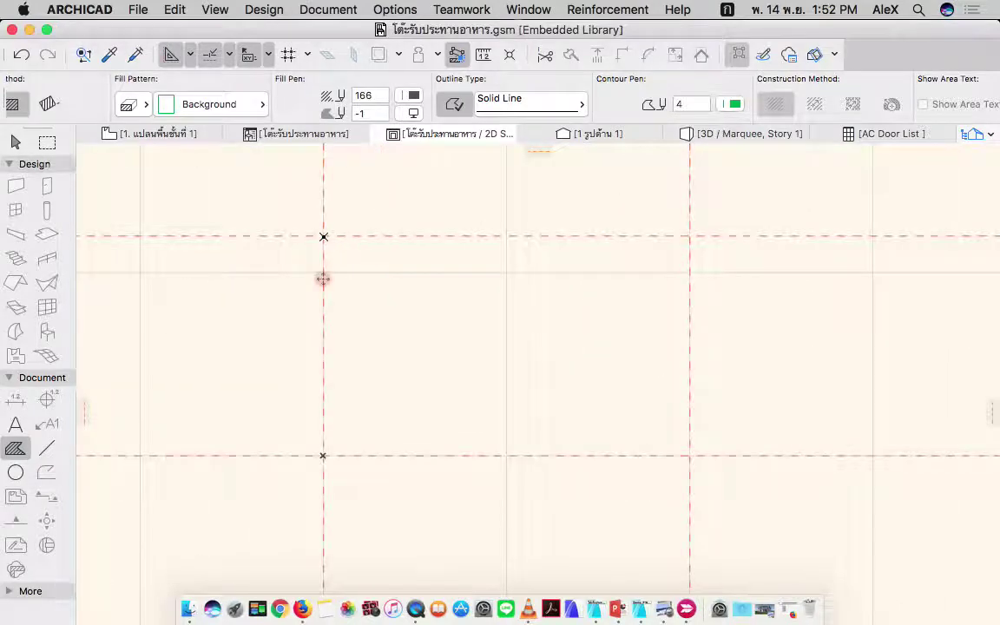
click(323, 236)
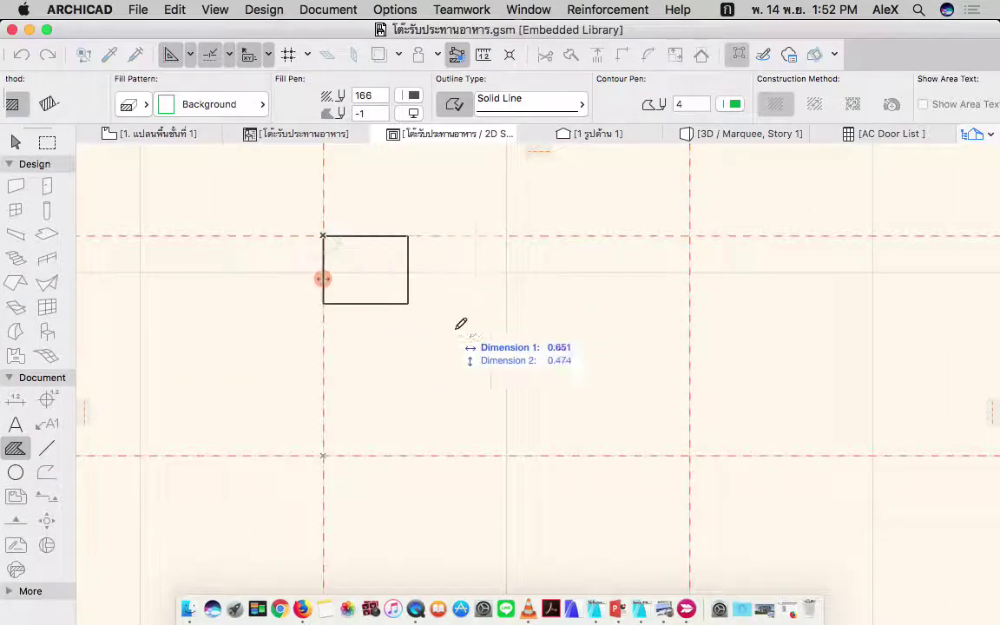
click(689, 455)
scroll(504, 294, down, 5)
middle_drag(524, 301, 469, 299)
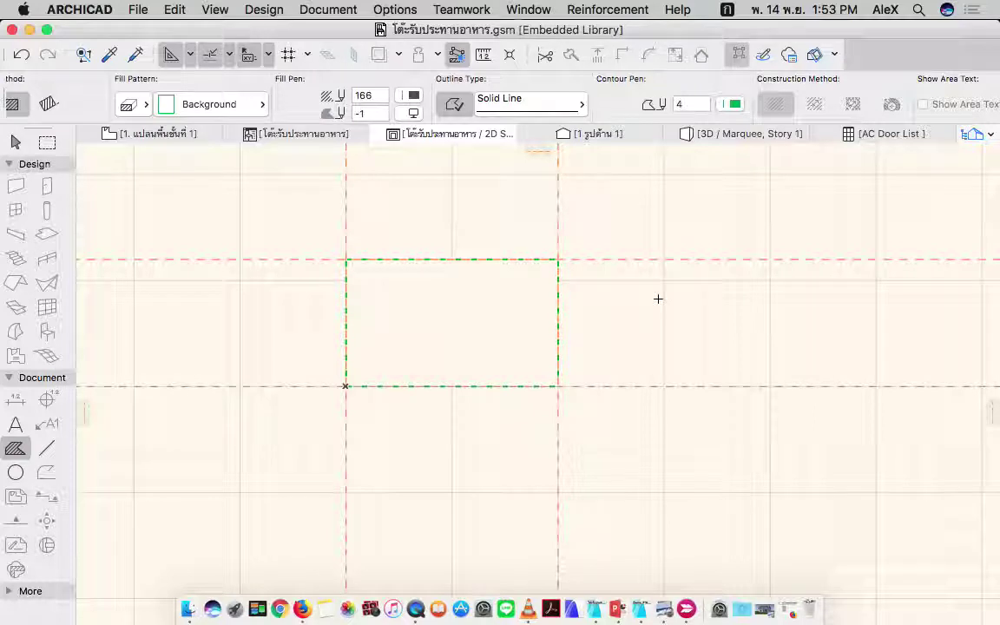
- Draw three short parallel 45° lines with pen 4 inside the rectangle of the table's 2D symbol
click(46, 448)
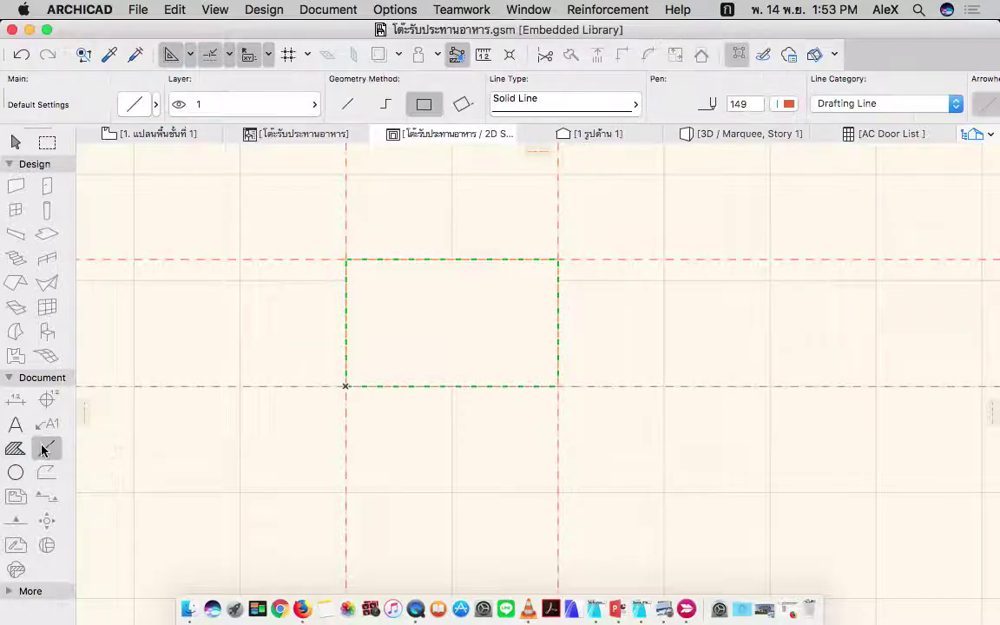
click(349, 104)
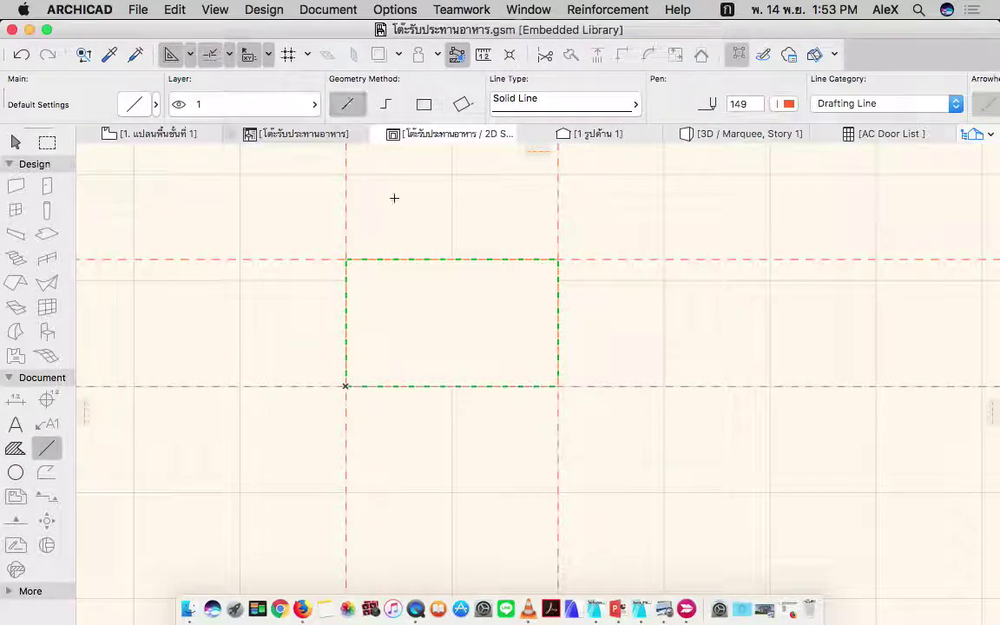
click(713, 101)
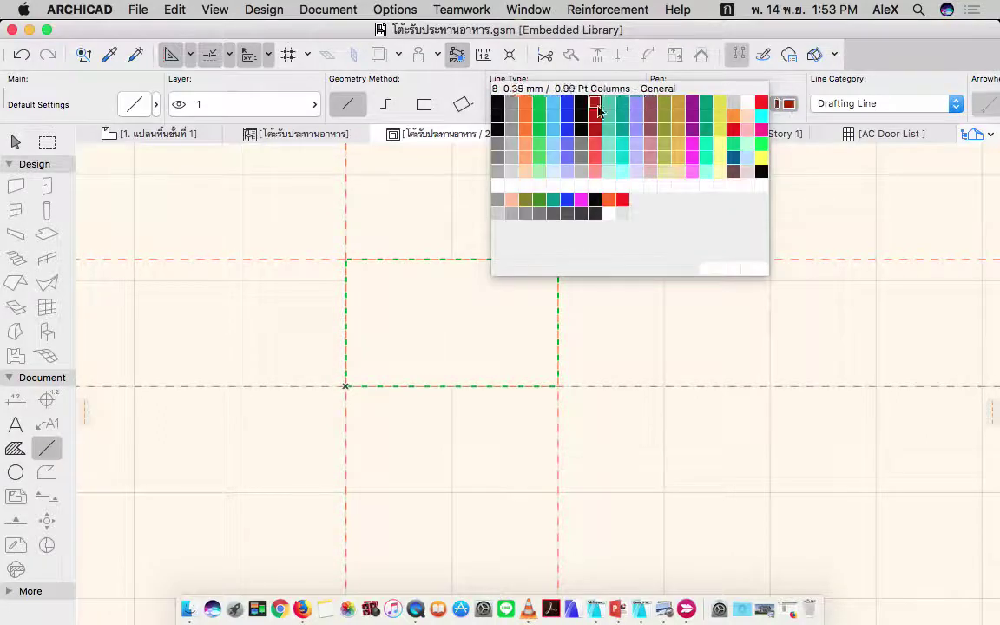
click(535, 102)
click(404, 330)
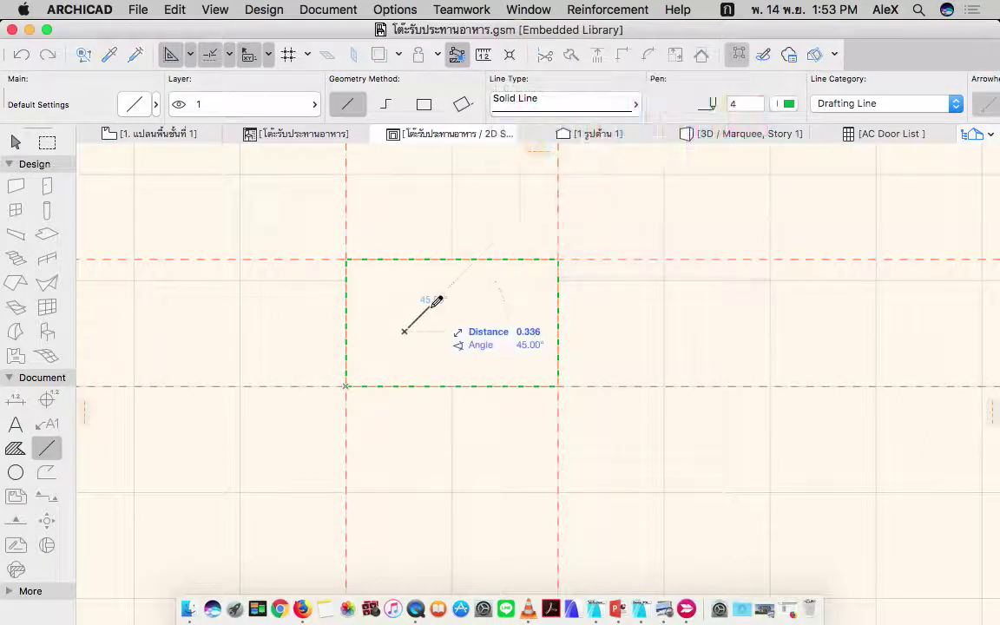
click(429, 306)
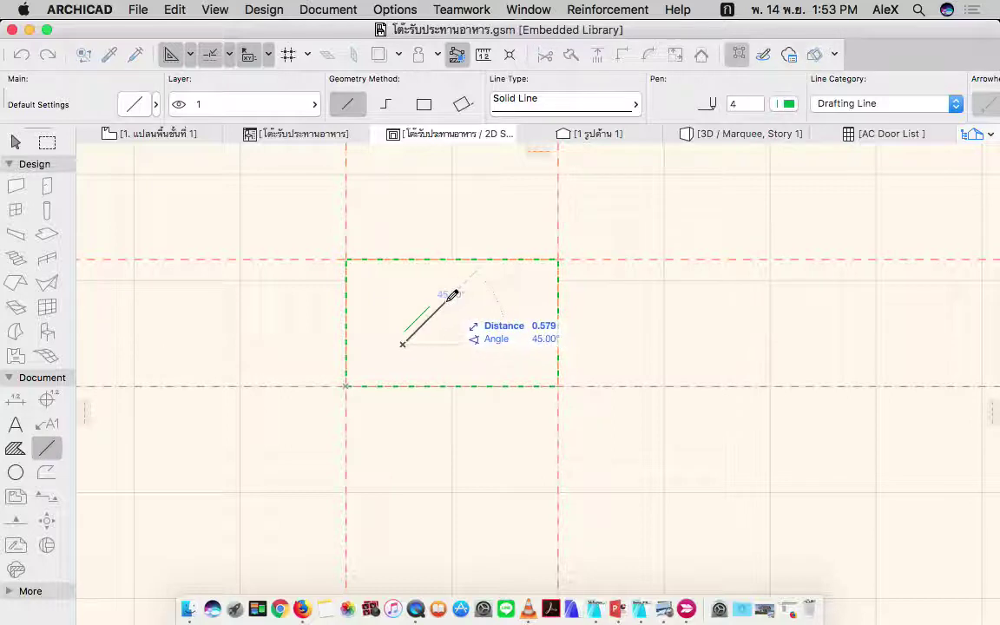
click(446, 303)
click(422, 339)
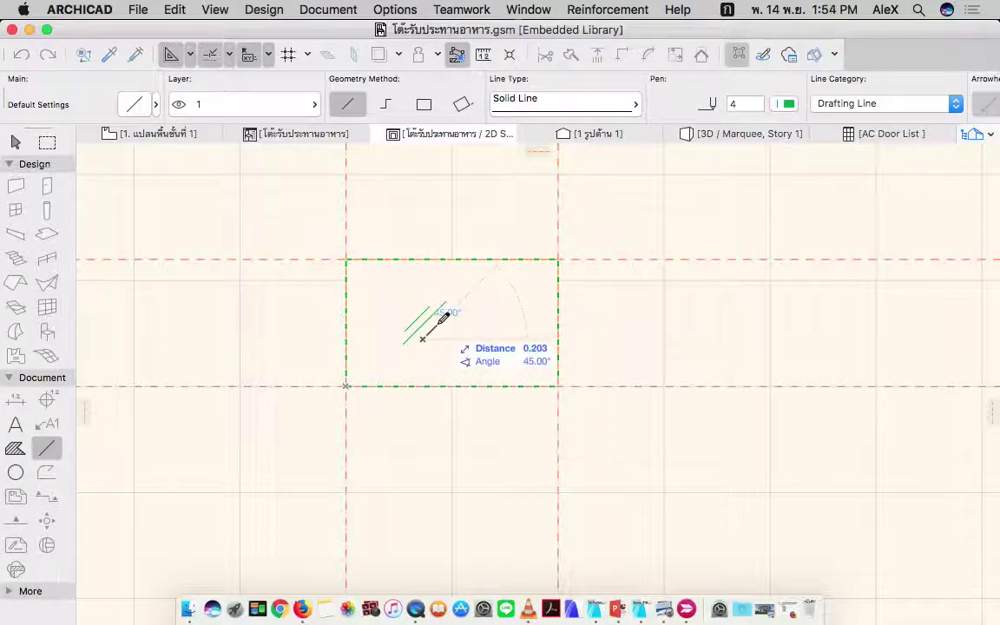
click(437, 326)
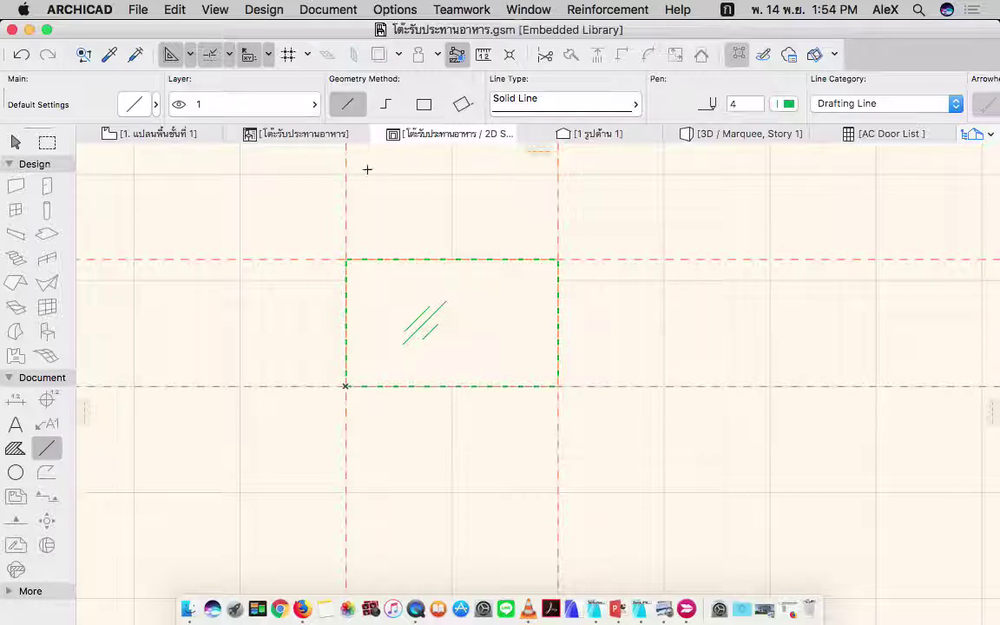
- Delete the three short diagonal lines from the 2D symbol, keeping the rectangular fill
click(16, 142)
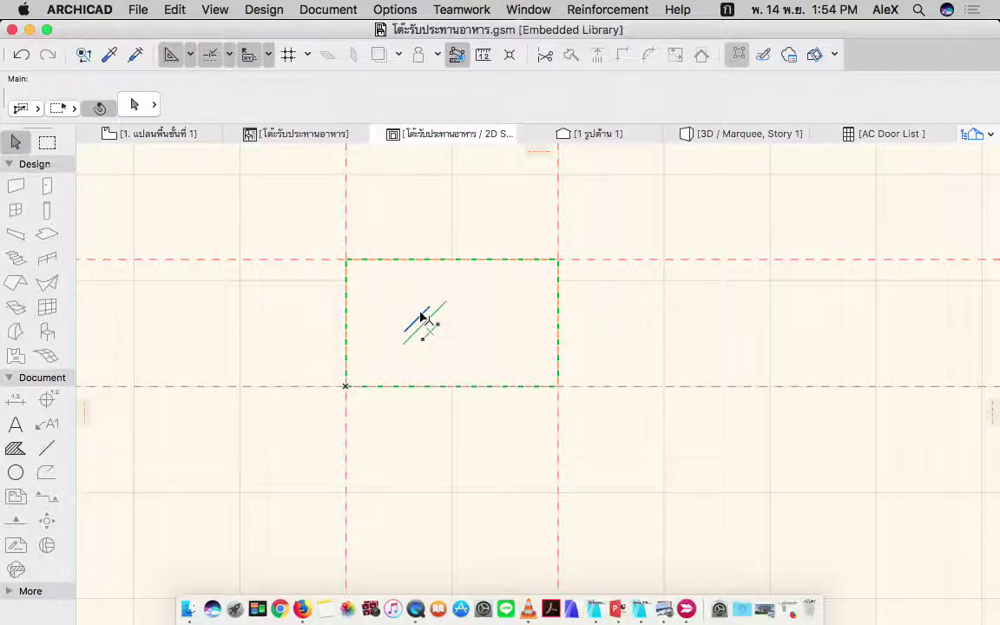
key(super+a)
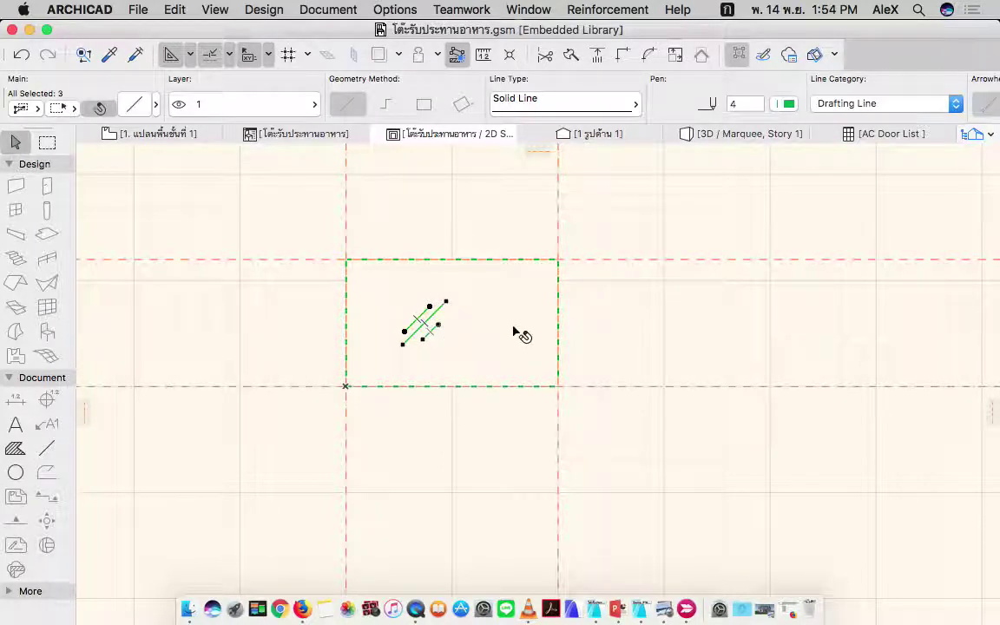
key(Delete)
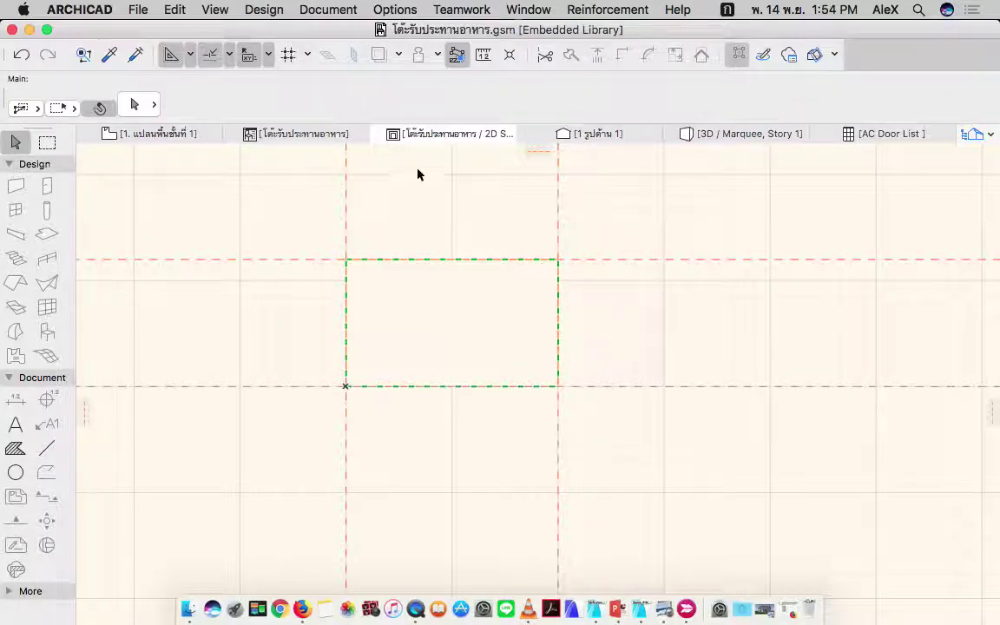
- Delete all code from the object's 2D script and close the script window
click(380, 135)
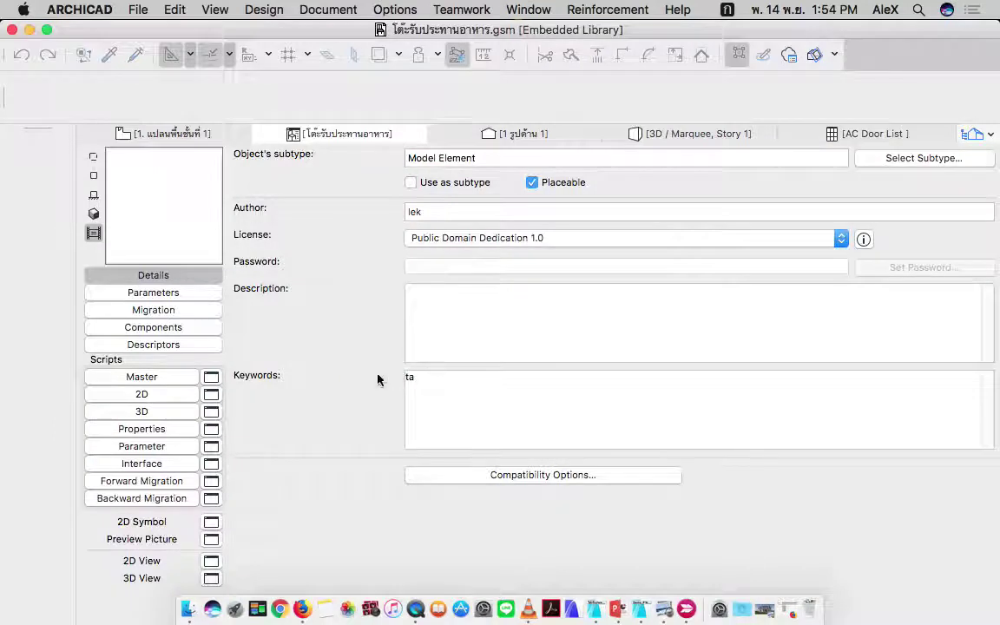
click(210, 395)
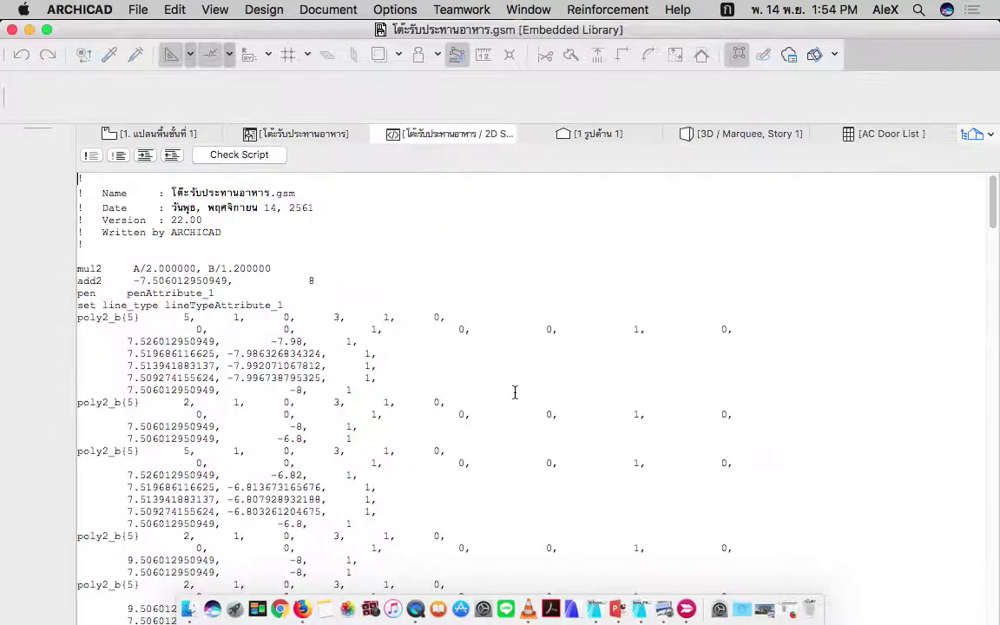
scroll(489, 319, down, 3)
scroll(489, 320, down, 10)
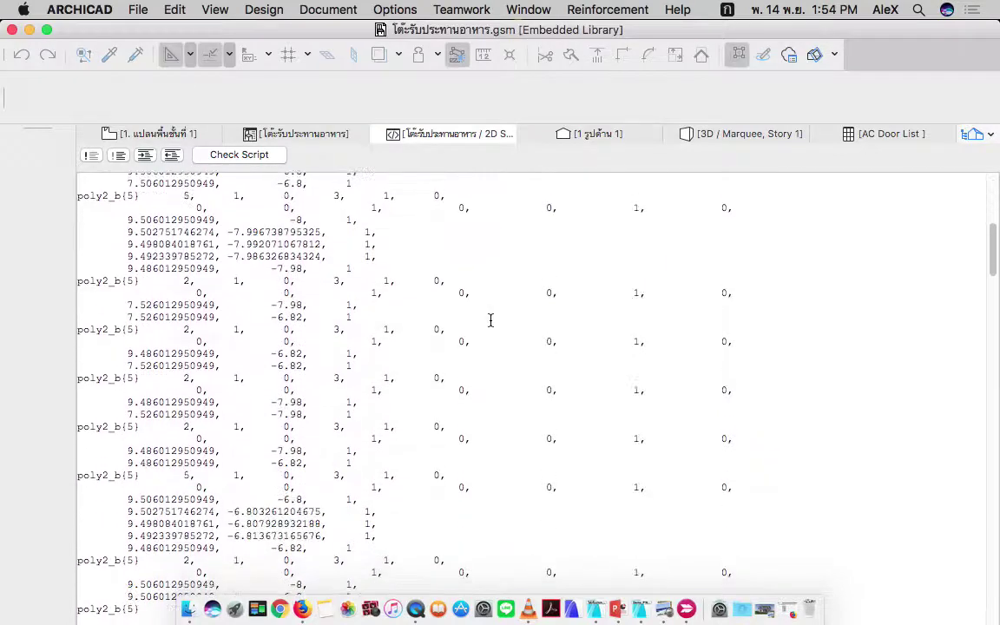
scroll(490, 320, down, 4)
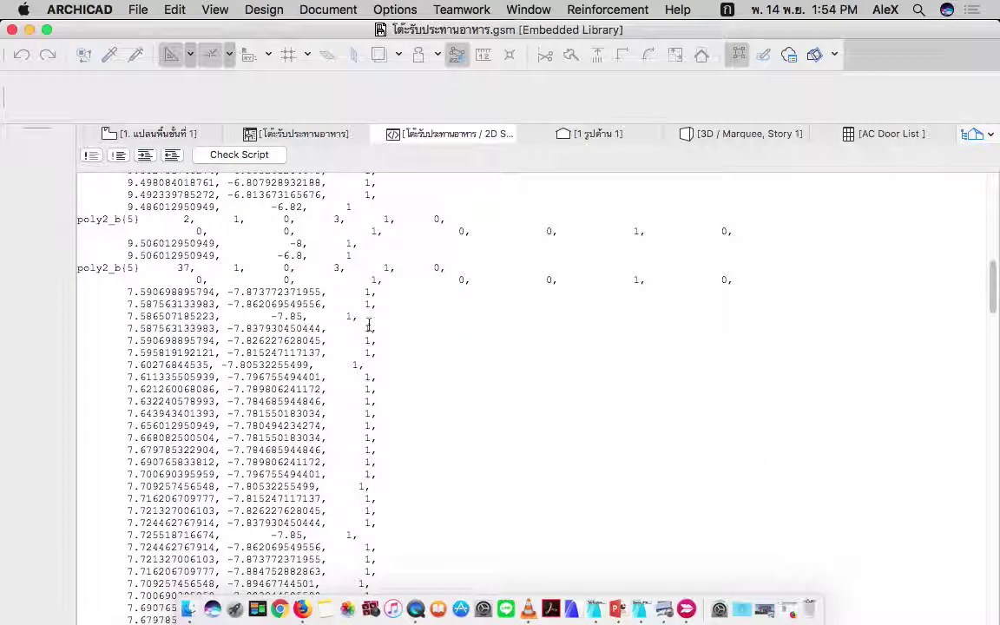
click(314, 320)
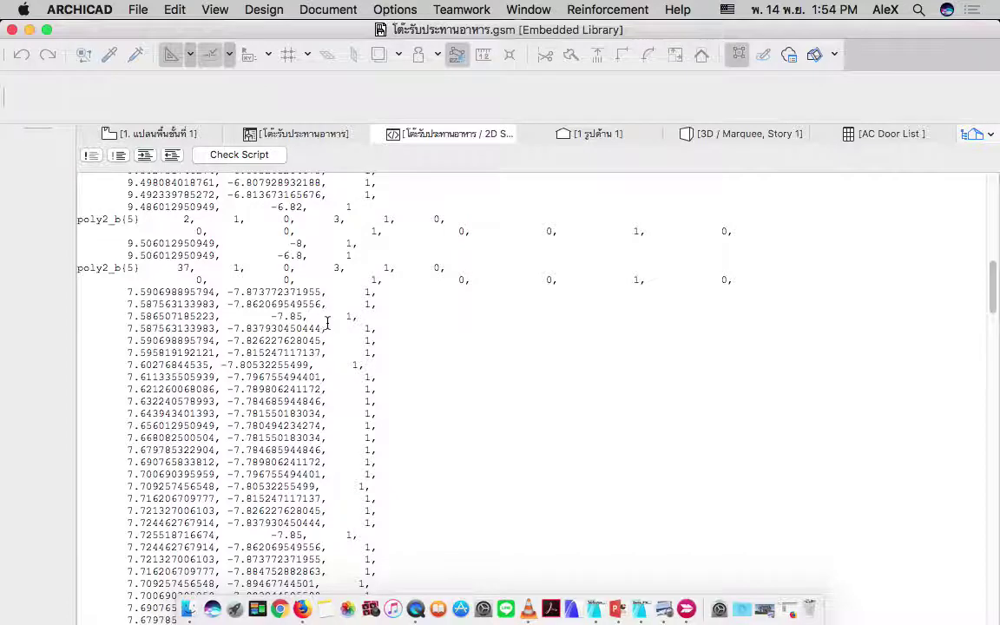
key(super+a)
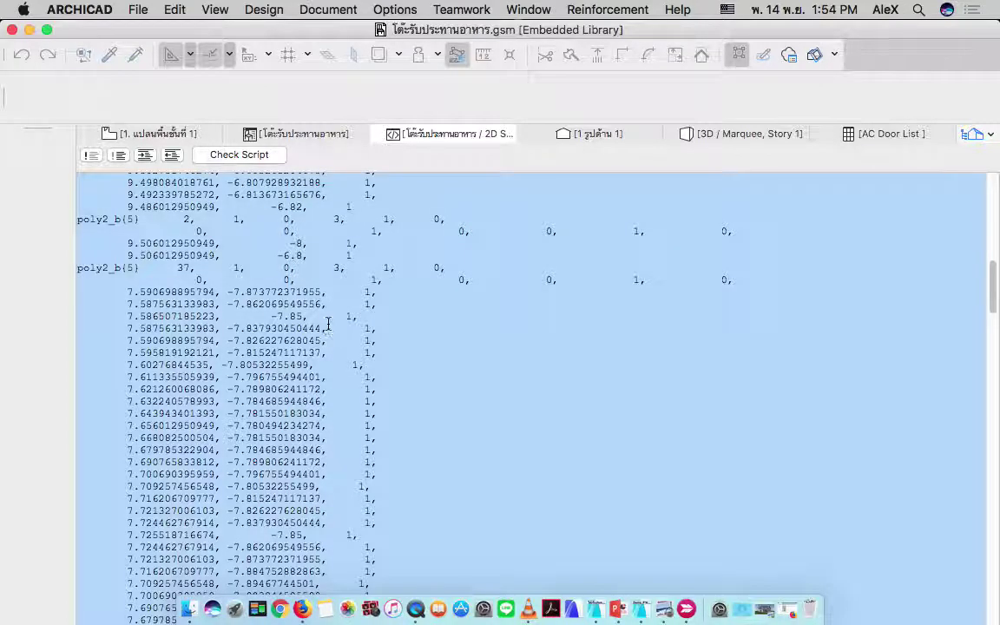
key(BackSpace)
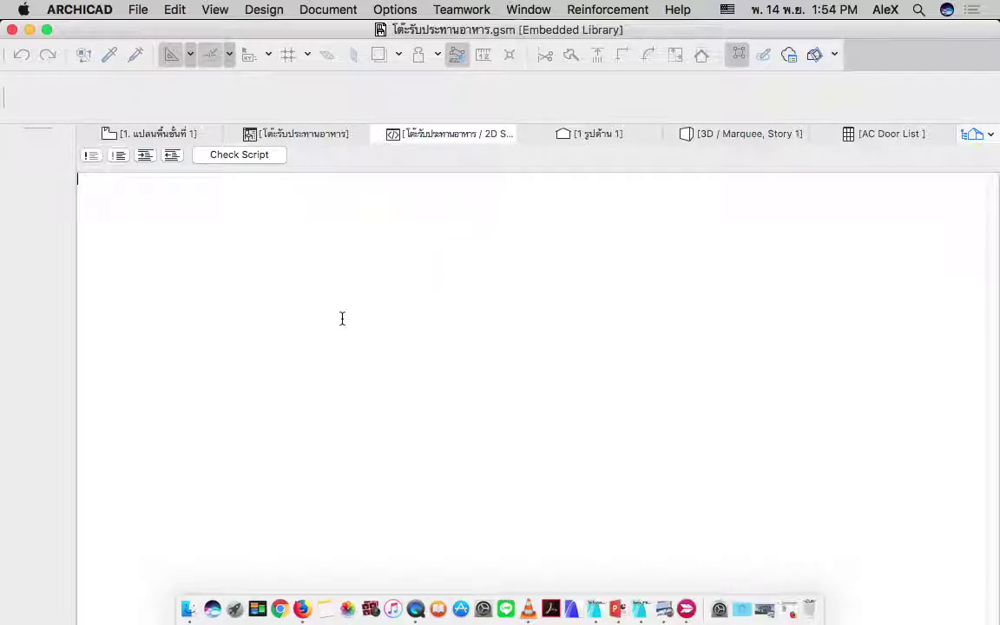
click(174, 9)
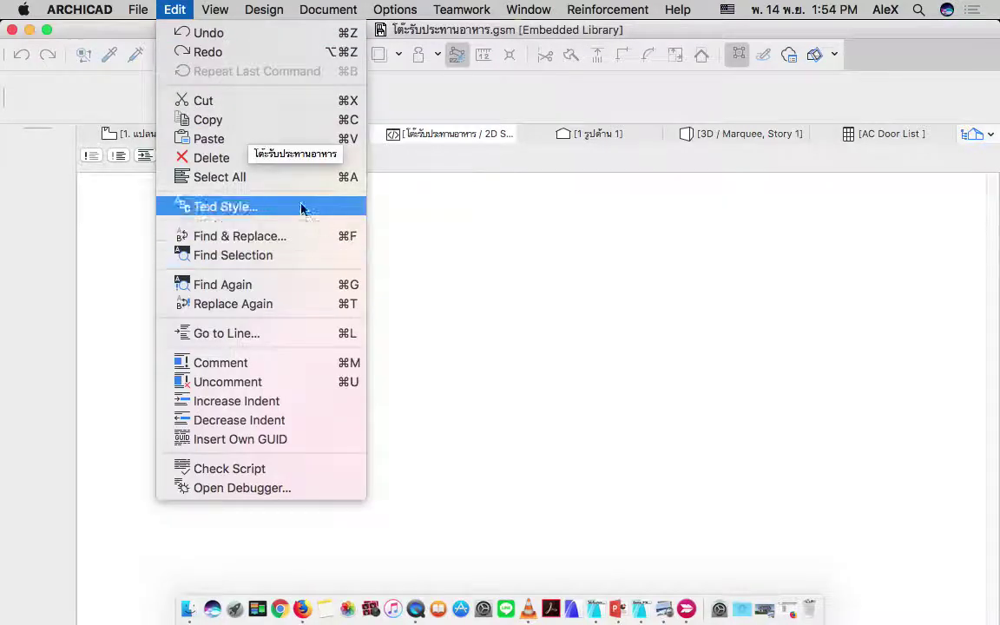
click(571, 308)
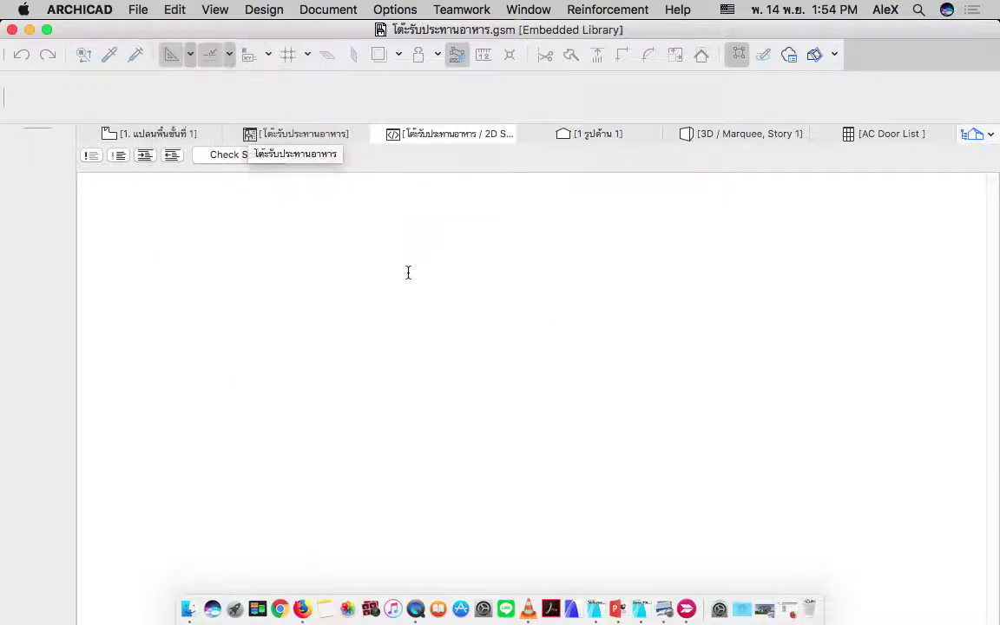
click(378, 134)
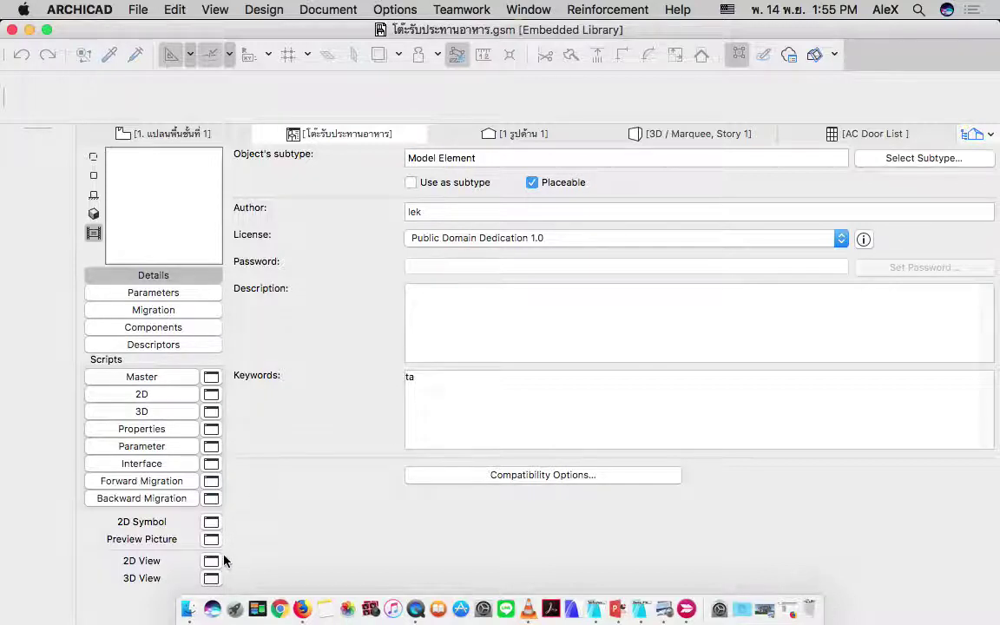
- Open the object's 3D view and frame the whole table from a raised corner angle
click(211, 578)
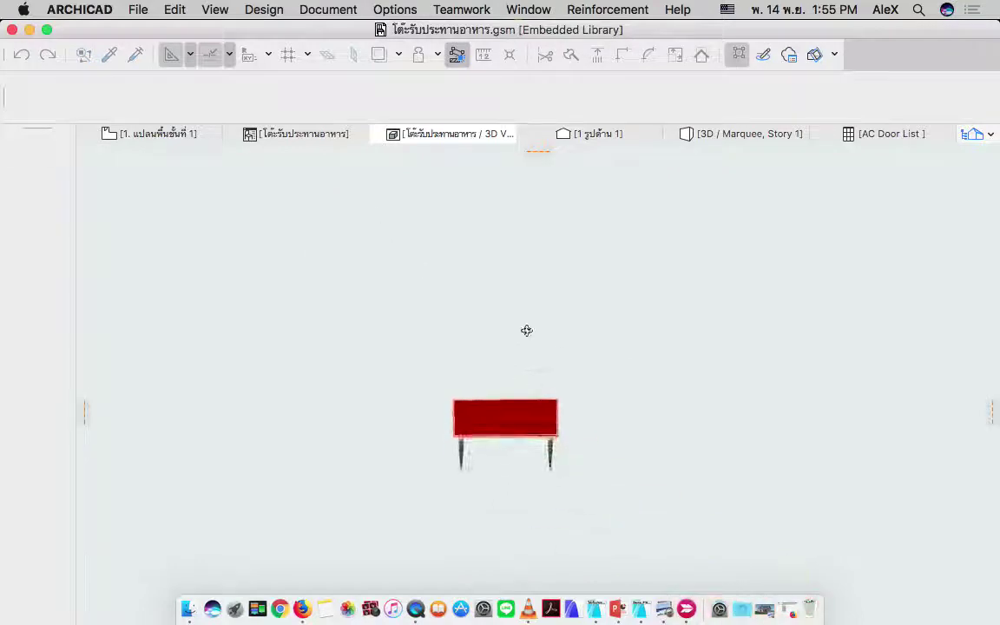
drag(525, 330, 516, 388)
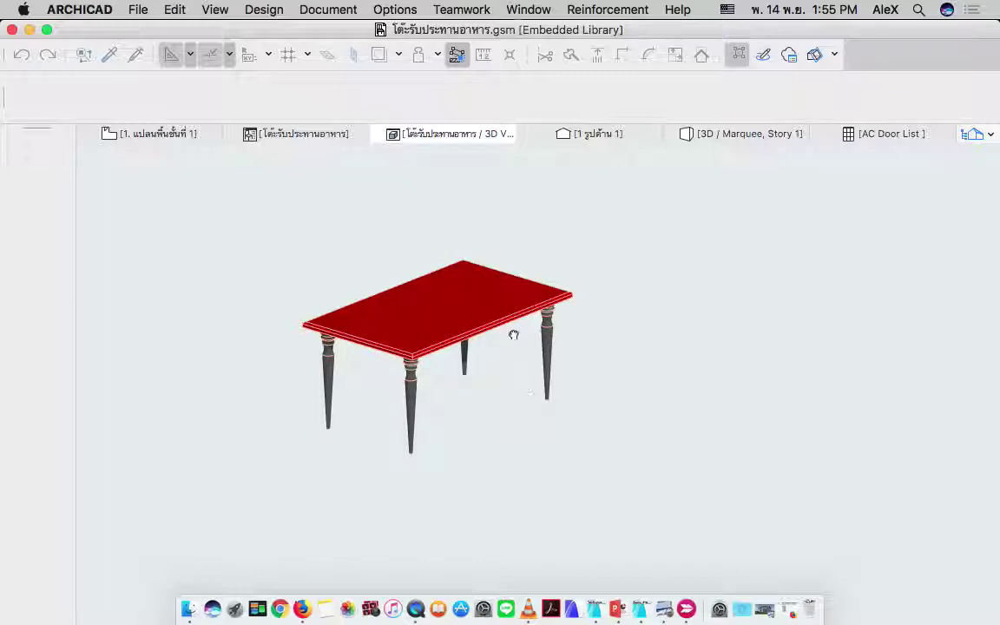
middle_drag(513, 335, 600, 352)
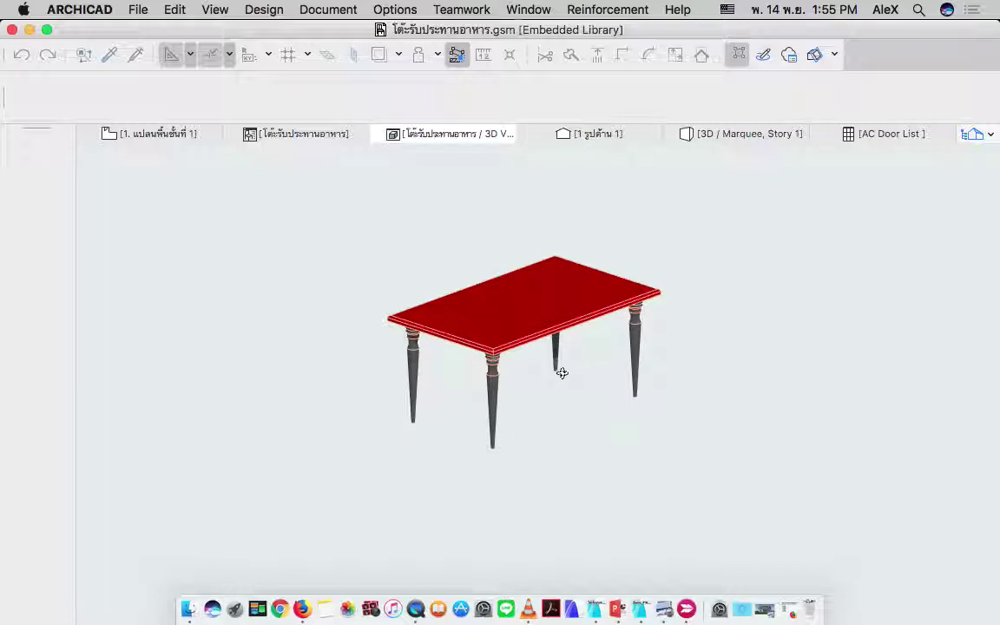
- Switch to Skitch and take a timed, roughly square screen capture around the 3D table, discarding the current star note
click(687, 604)
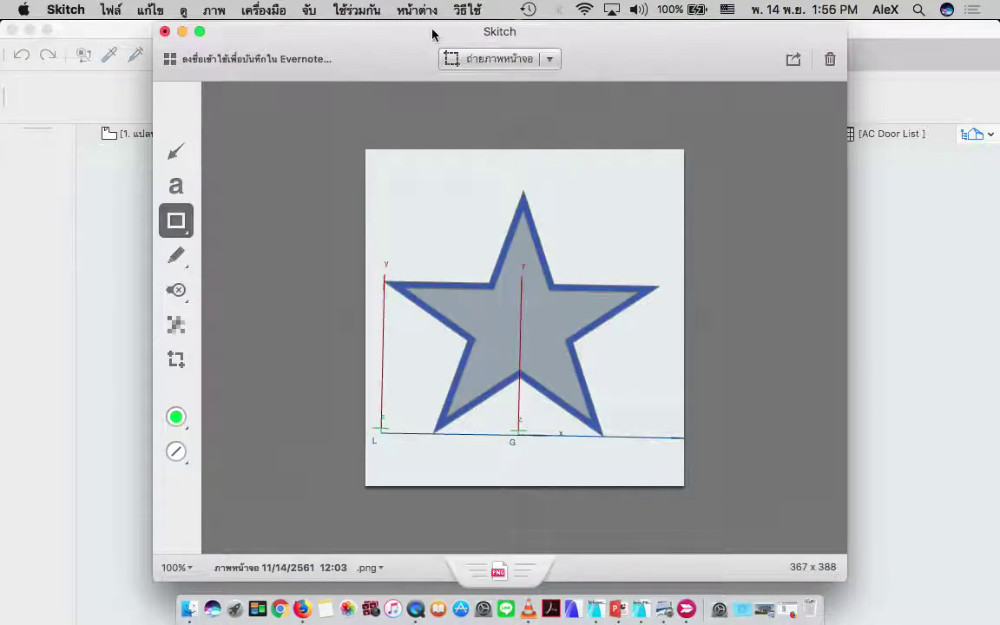
drag(390, 31, 413, 44)
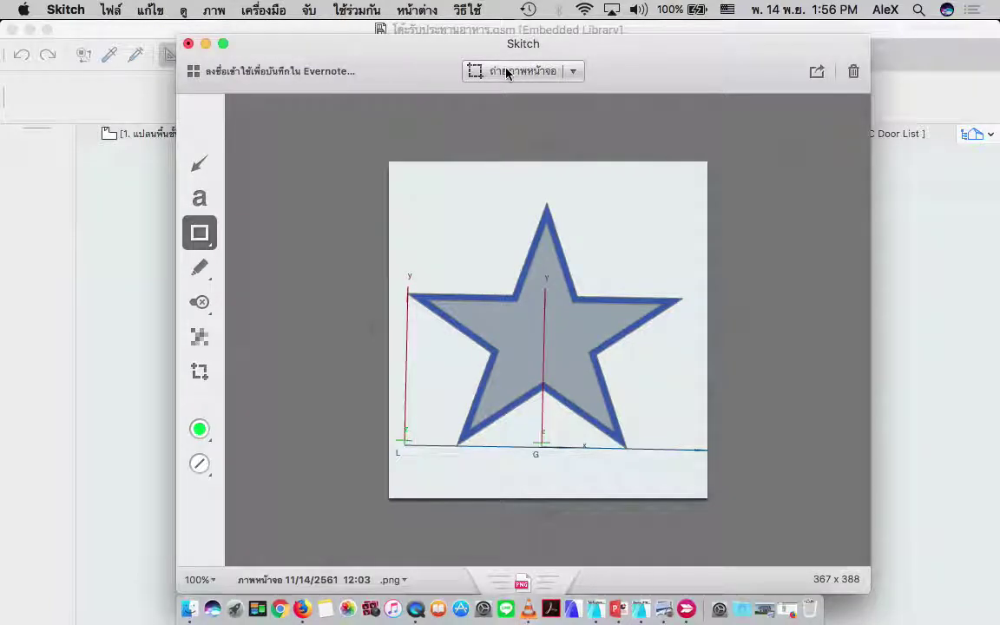
click(574, 73)
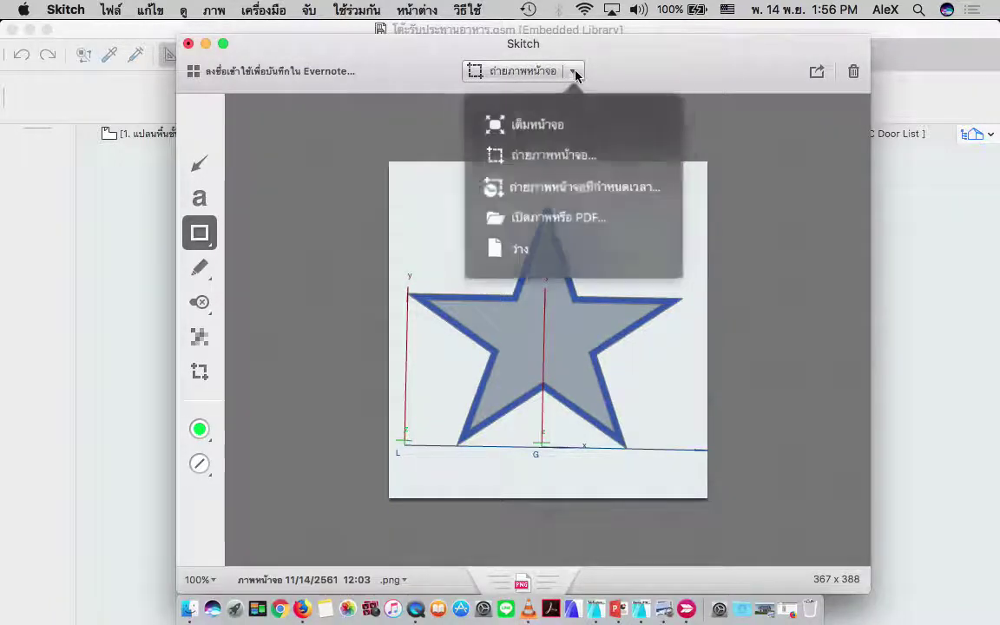
click(566, 182)
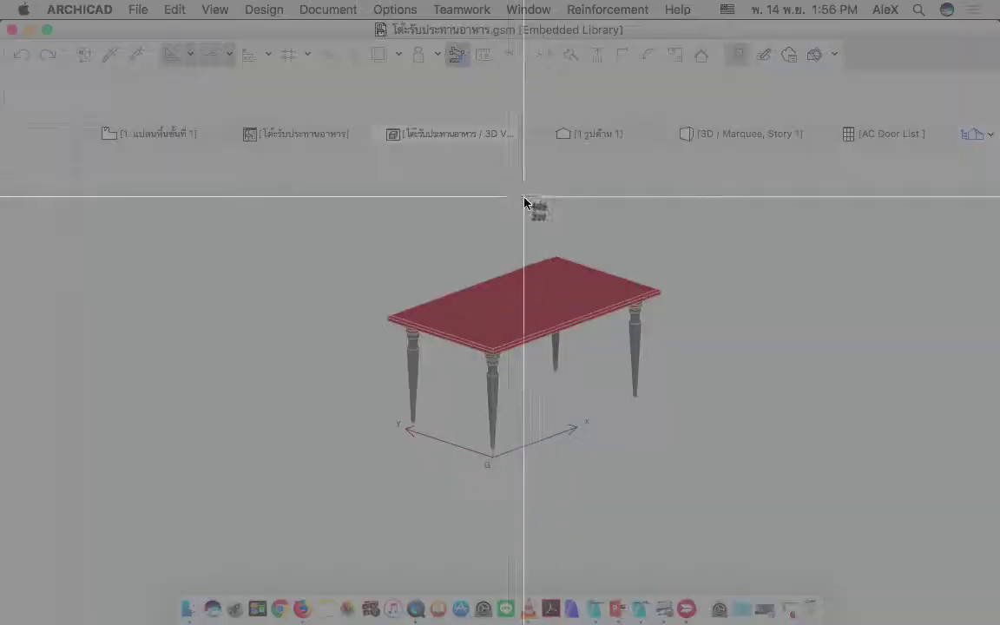
drag(362, 179, 680, 494)
mouse_move(560, 314)
shift+middle_down()
mouse_move(558, 325)
mouse_move(555, 304)
shift+middle_up()
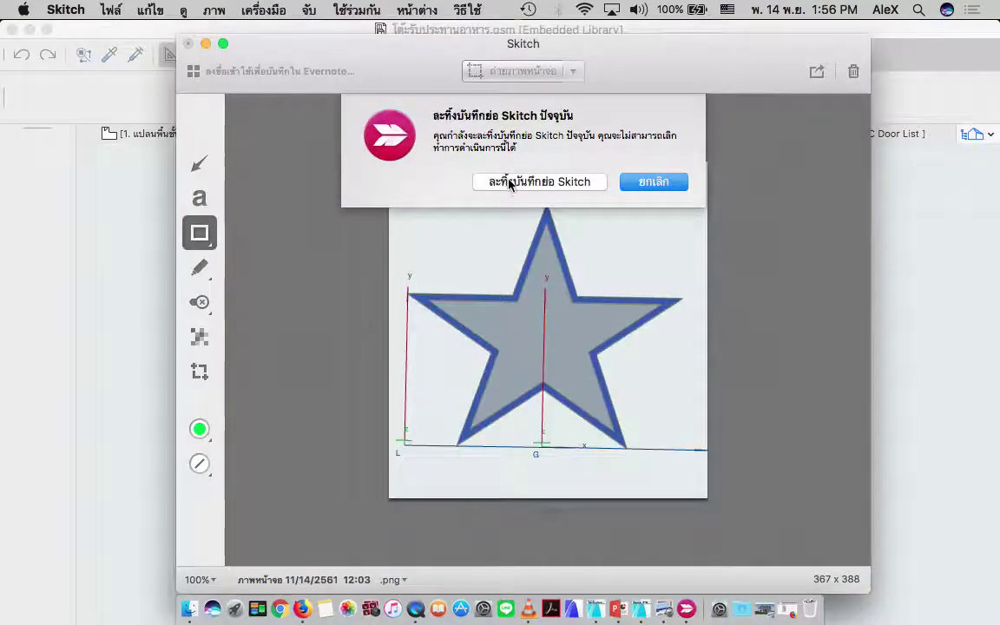
click(540, 180)
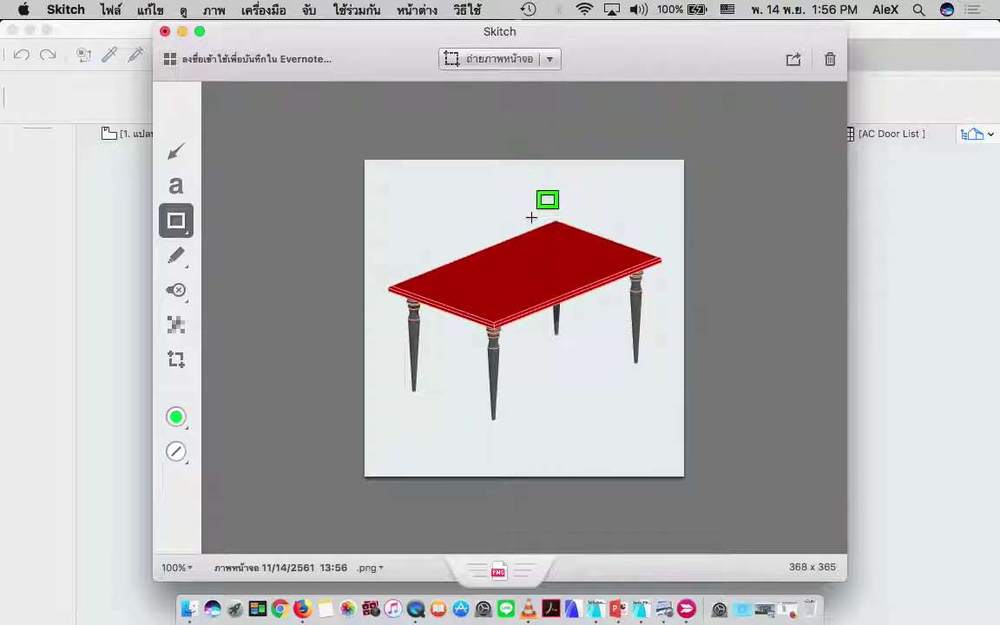
- Return to ARCHICAD, paste the captured table image as the object's Preview Picture, and switch the object preview to its 2D symbol
click(126, 251)
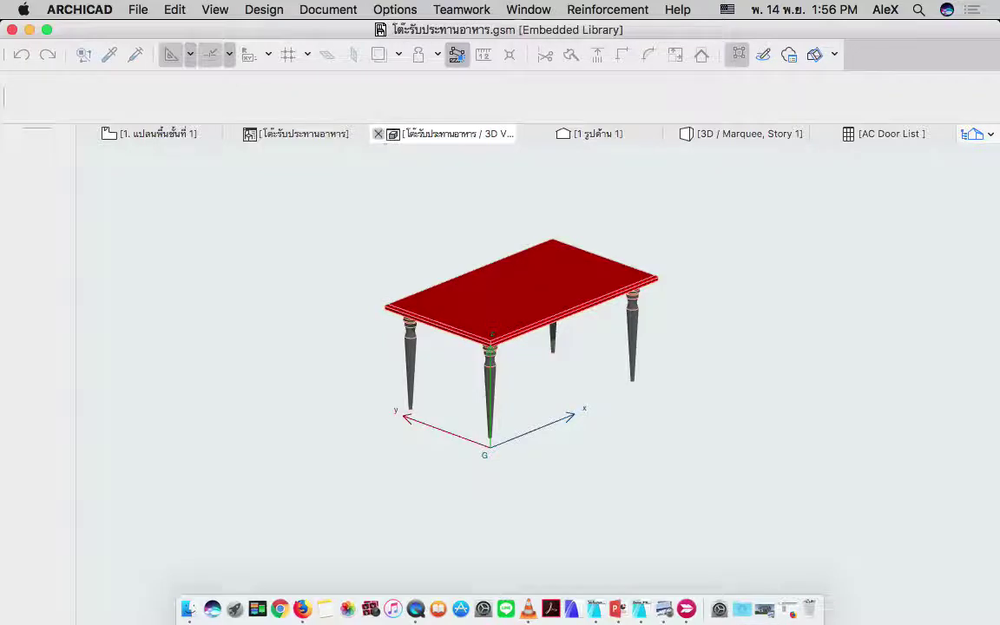
click(378, 133)
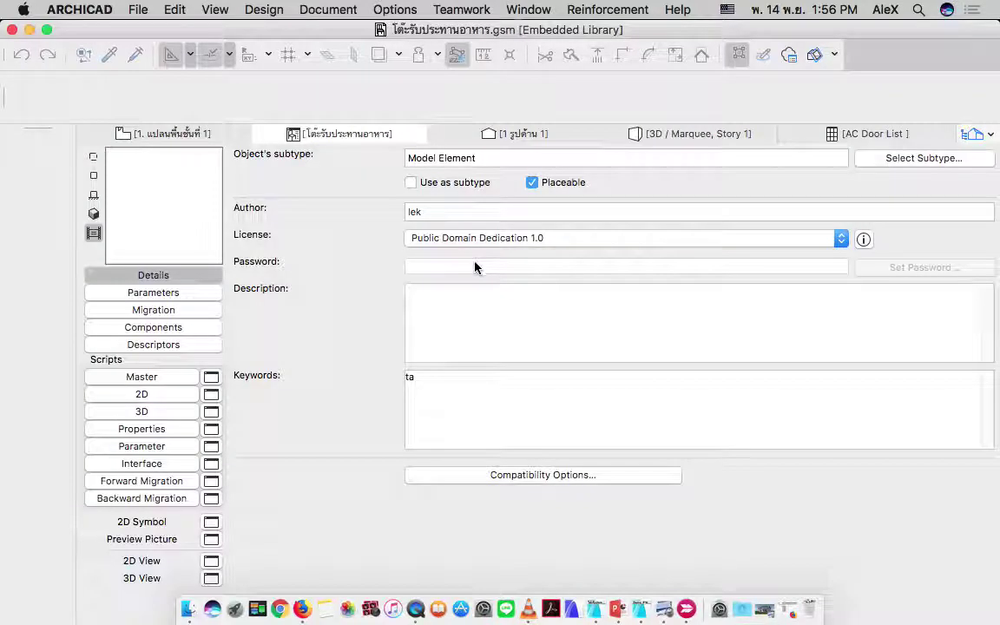
click(211, 538)
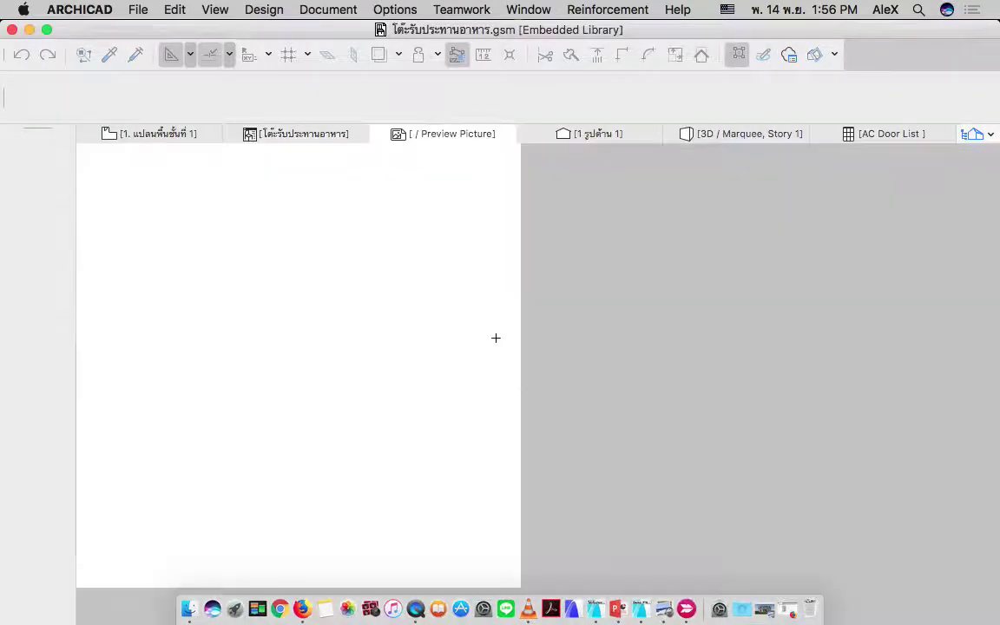
key(super+v)
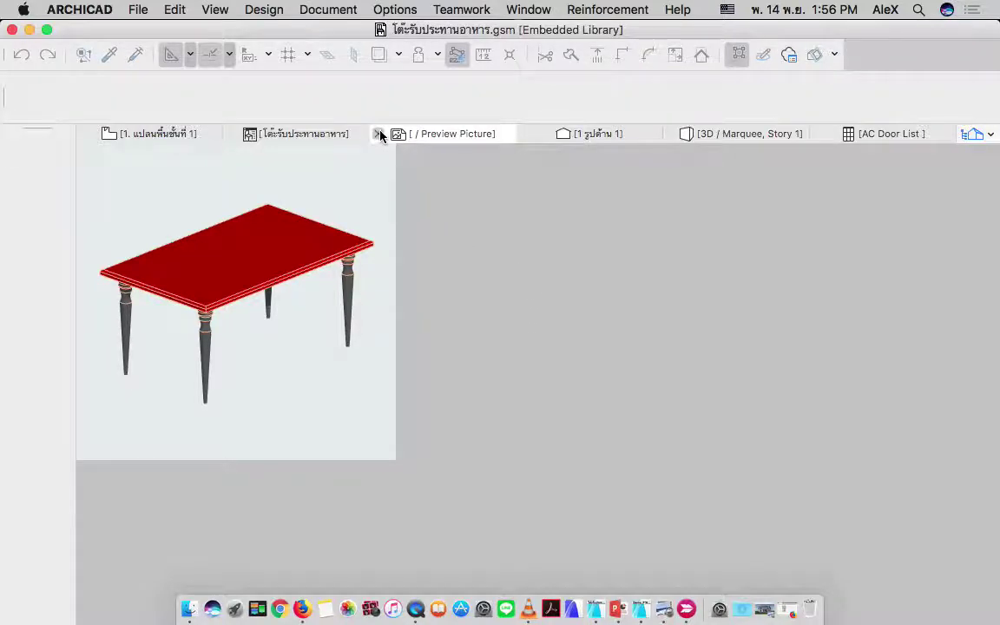
click(378, 134)
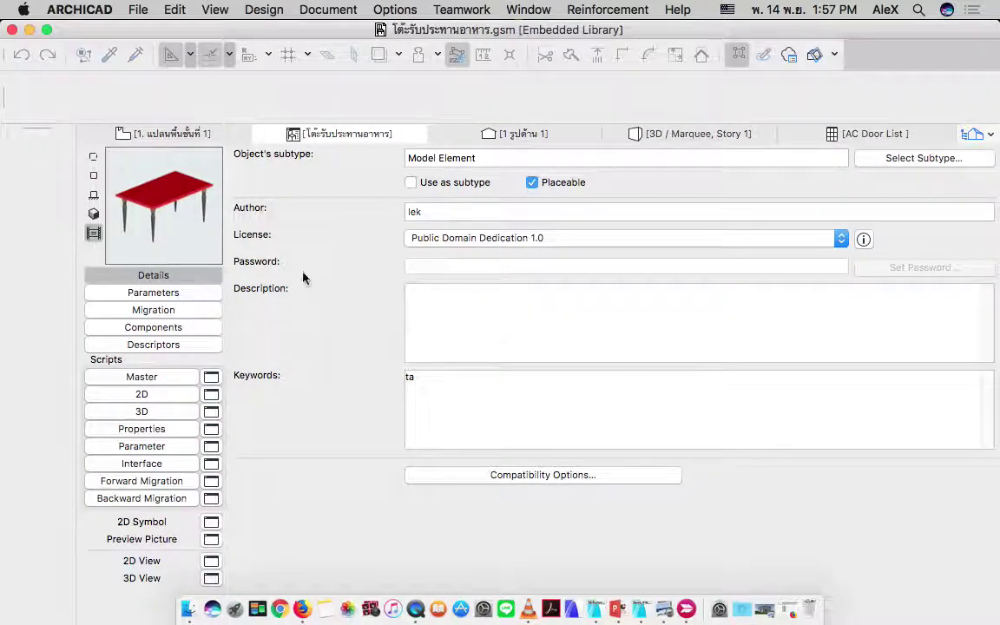
click(94, 157)
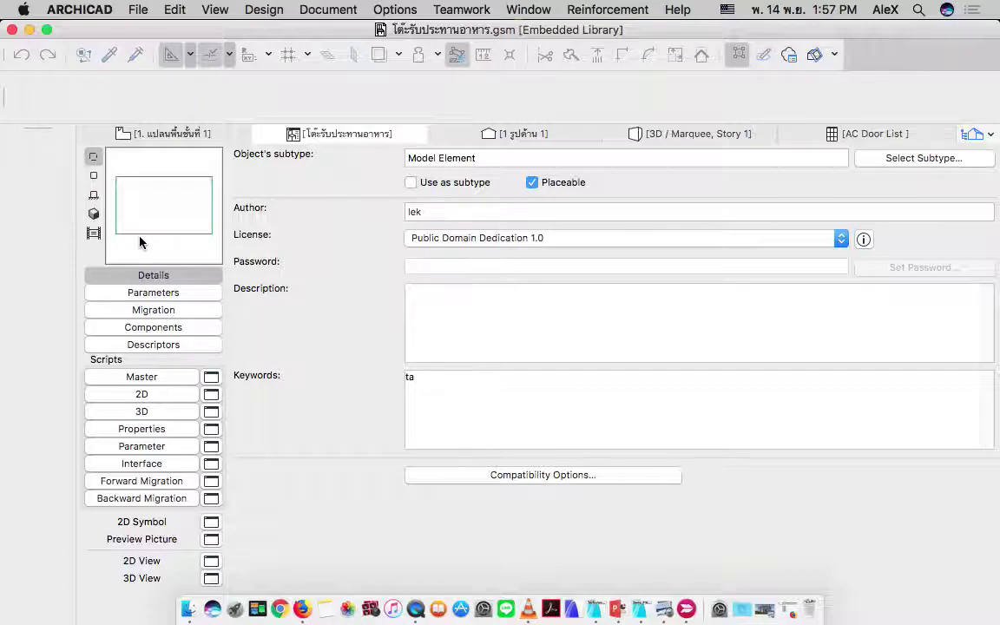
- Check the table object's remaining previews through to its preview picture, and close the object with its changes saved
click(94, 176)
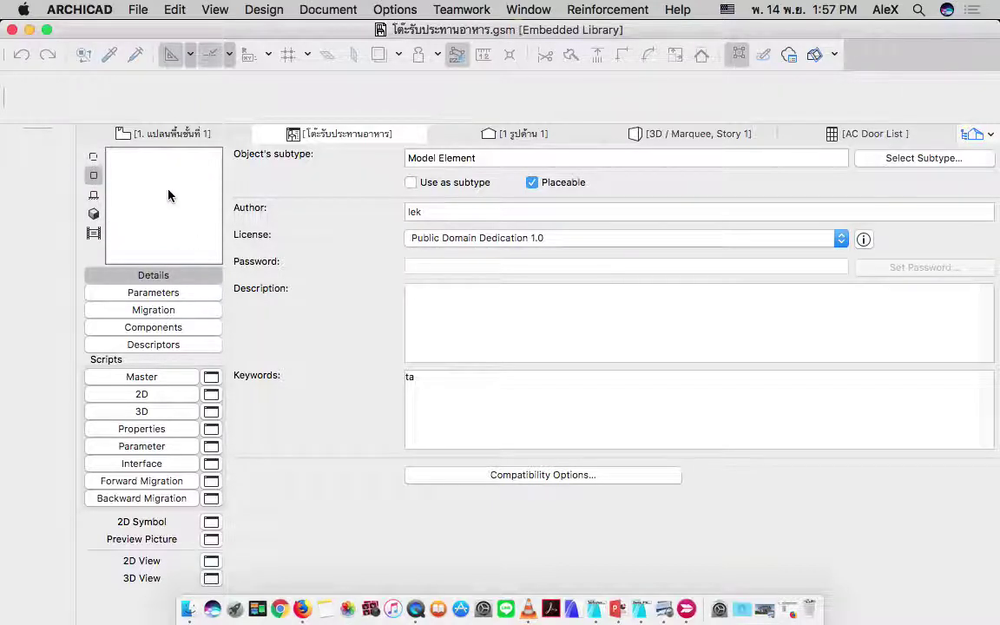
click(94, 194)
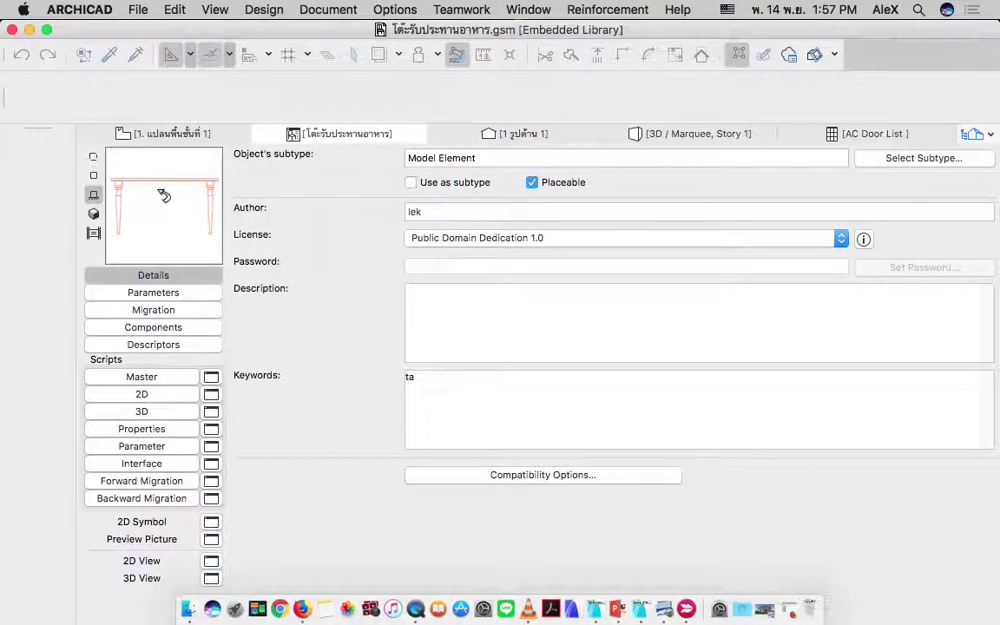
click(94, 215)
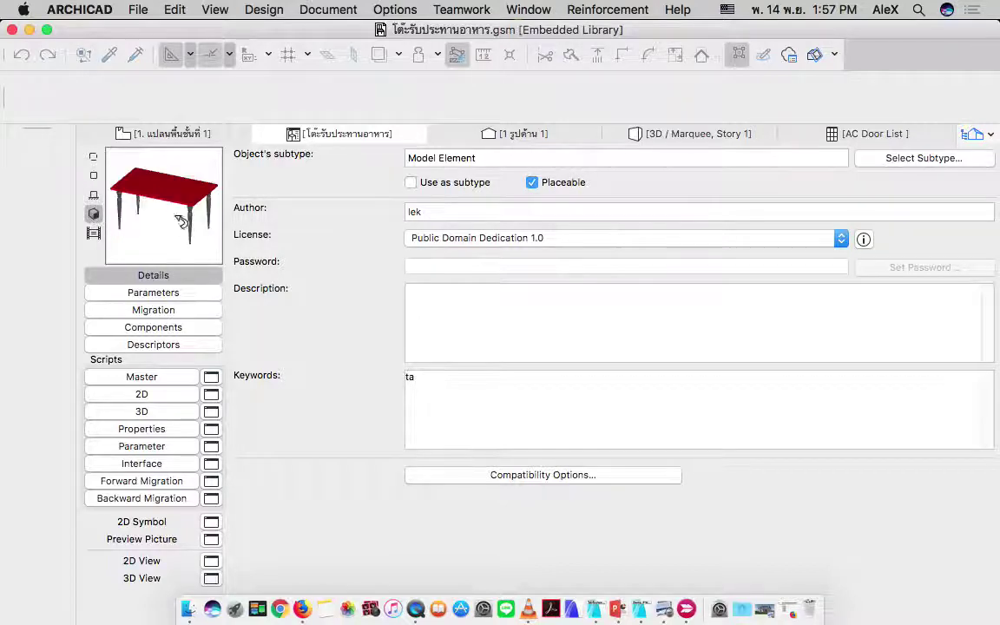
click(94, 233)
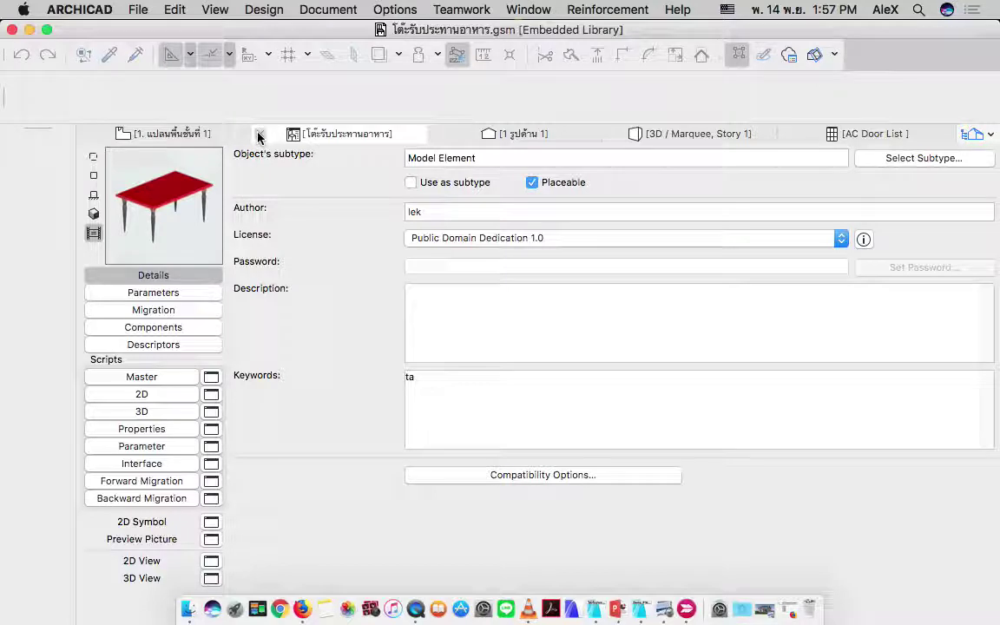
click(258, 135)
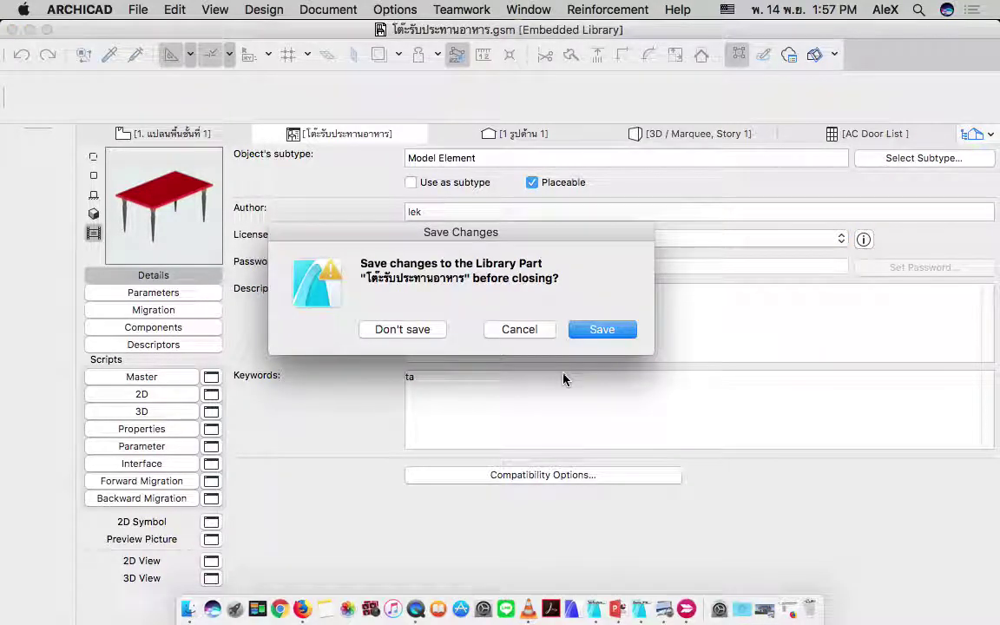
click(611, 332)
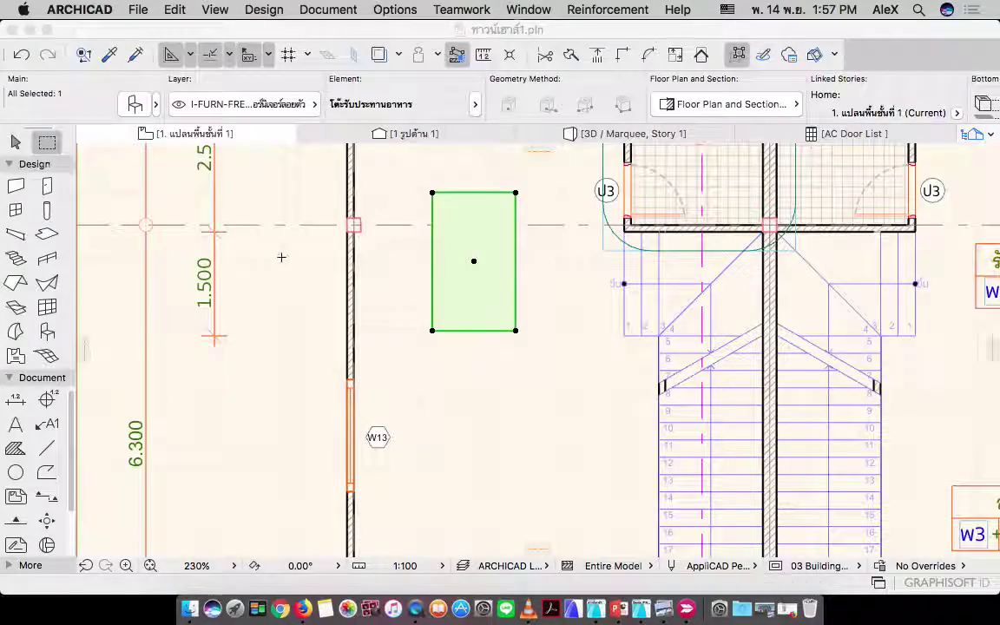
- Examine the updated dining-table symbol on the floor plan, up close and in relation to the surrounding rooms
scroll(464, 260, up, 5)
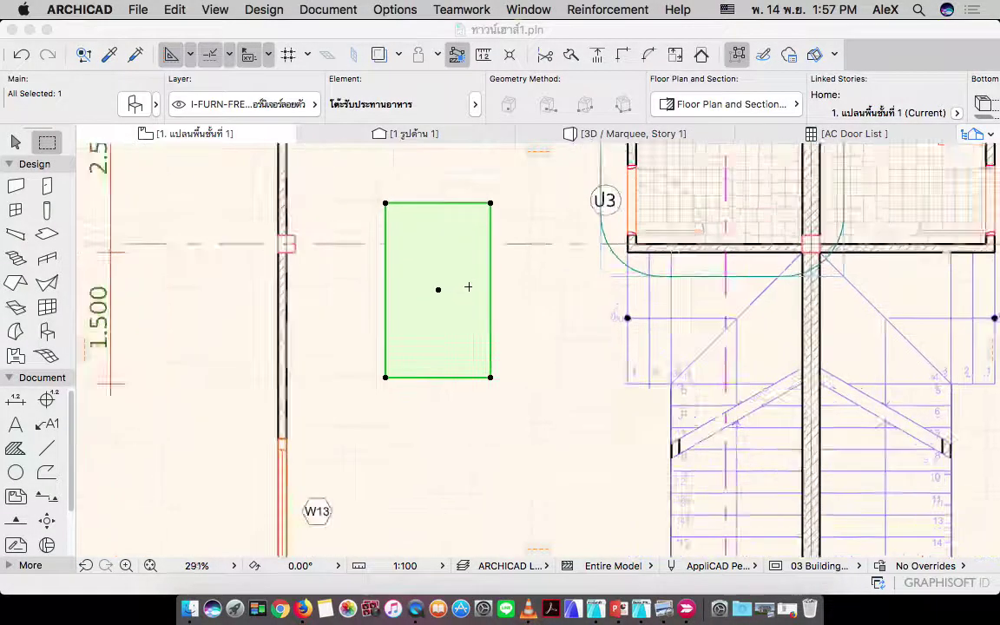
click(531, 289)
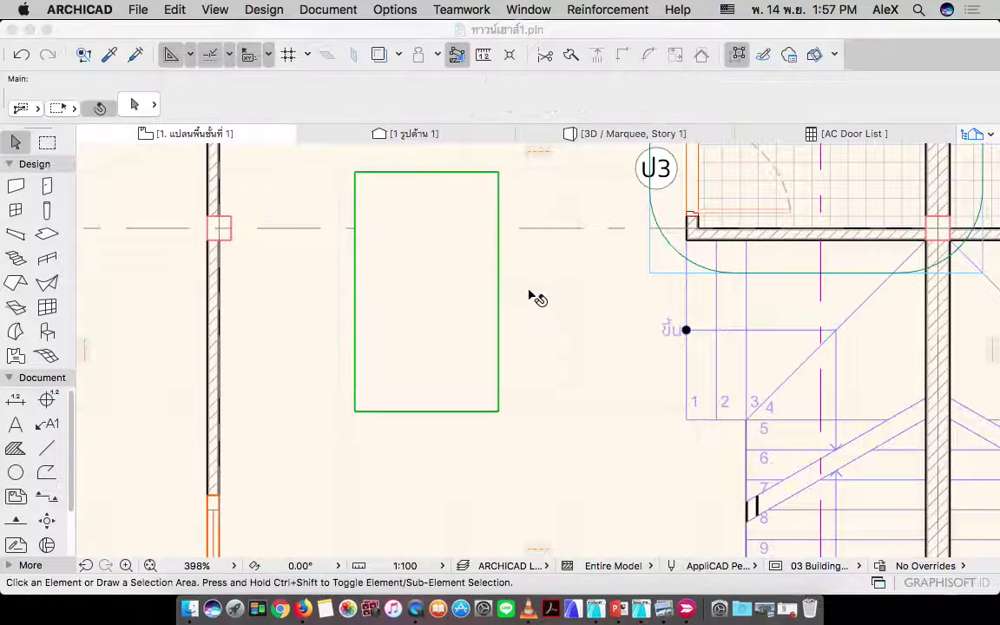
scroll(529, 292, down, 5)
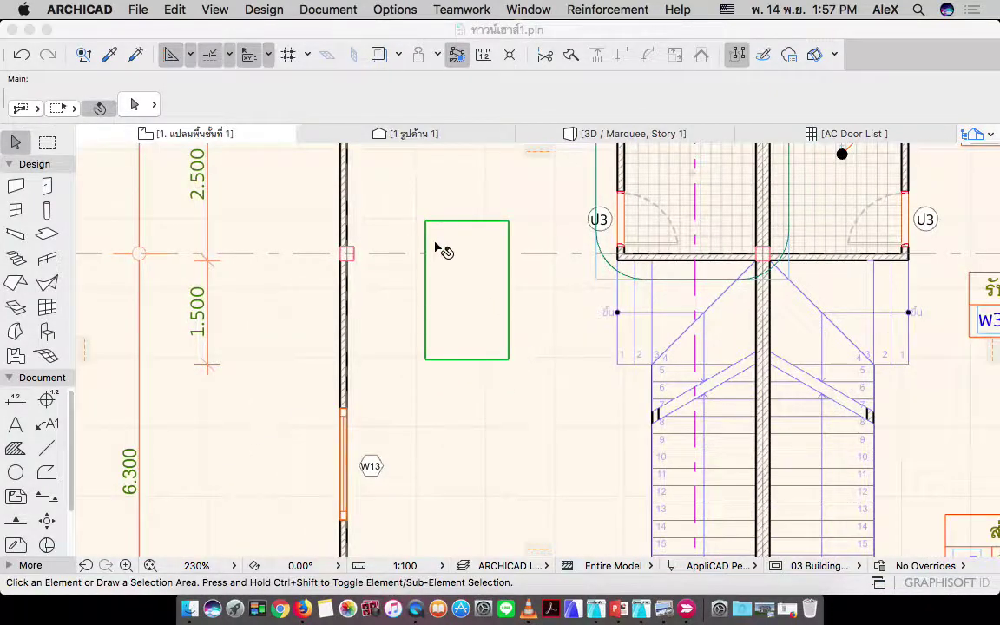
scroll(469, 270, down, 10)
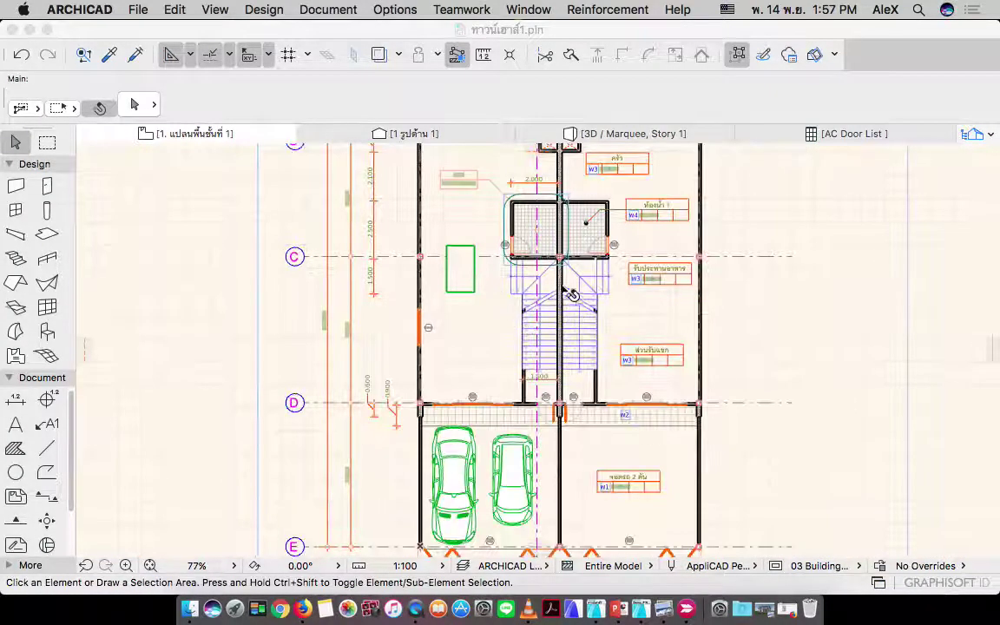
scroll(502, 295, up, 5)
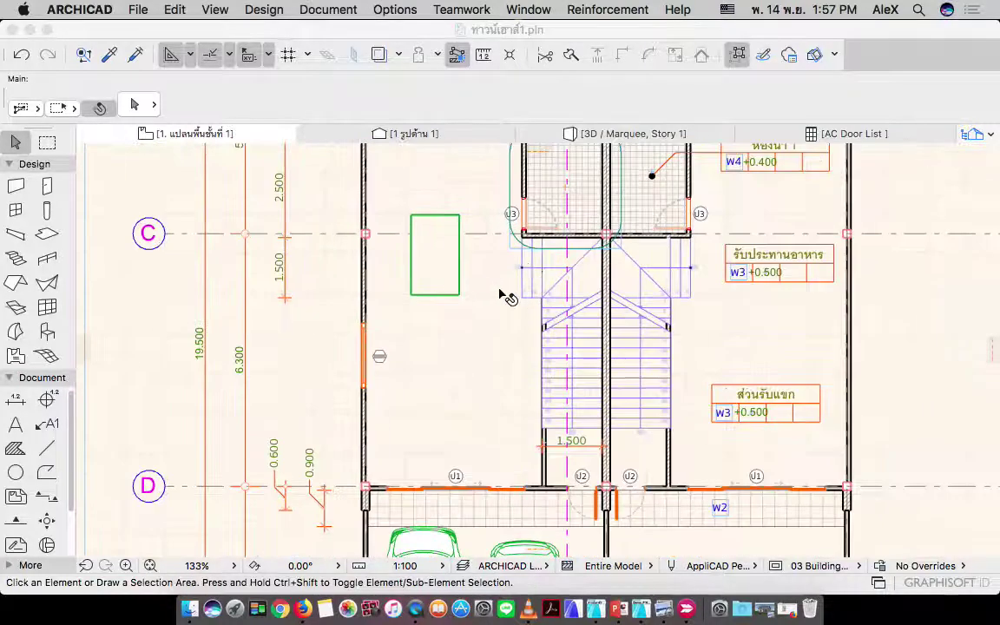
click(451, 272)
click(448, 270)
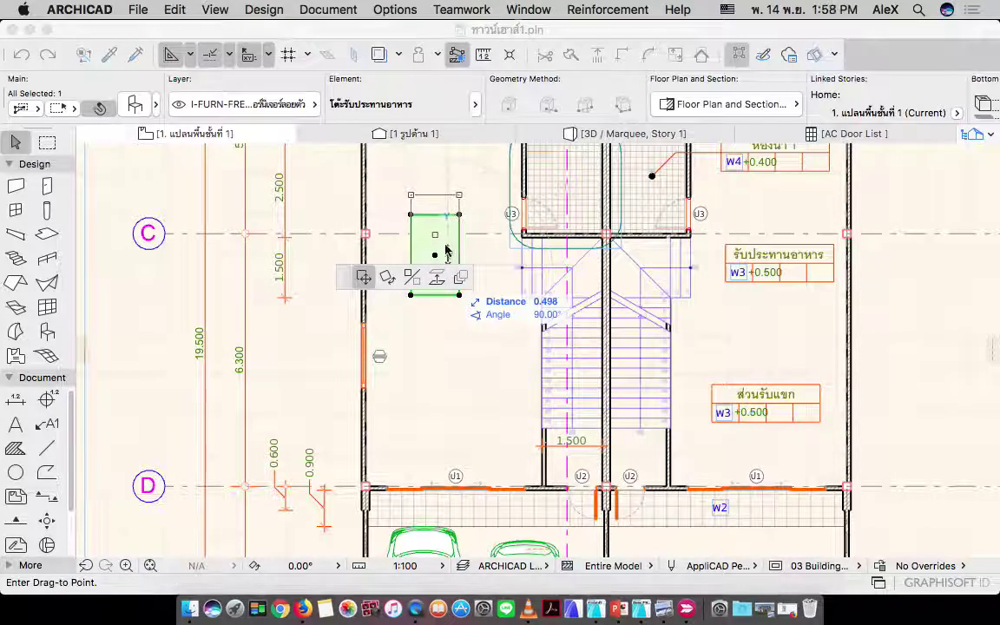
key(Escape)
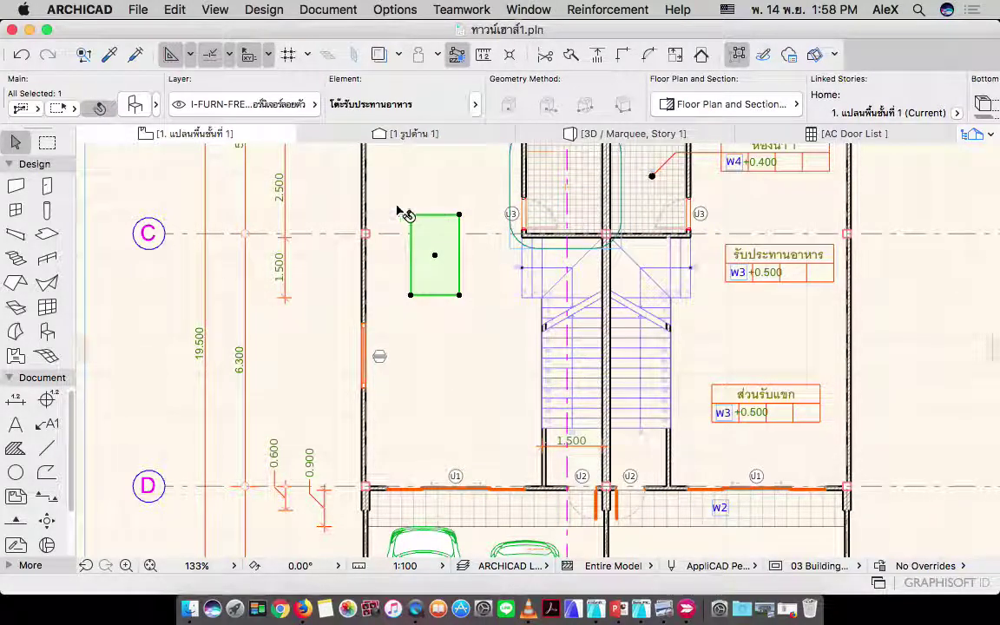
click(327, 284)
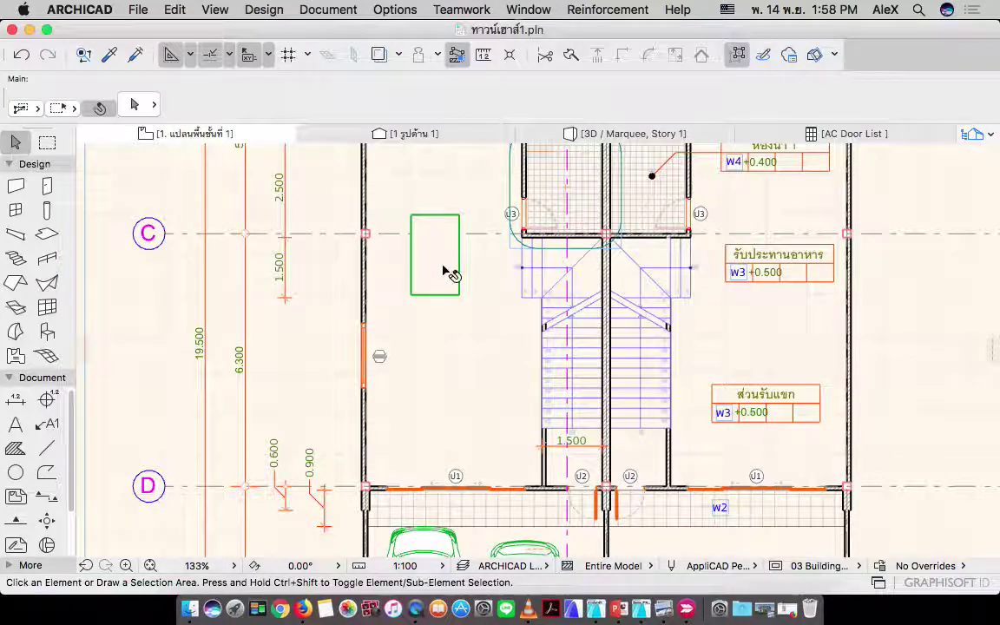
click(446, 272)
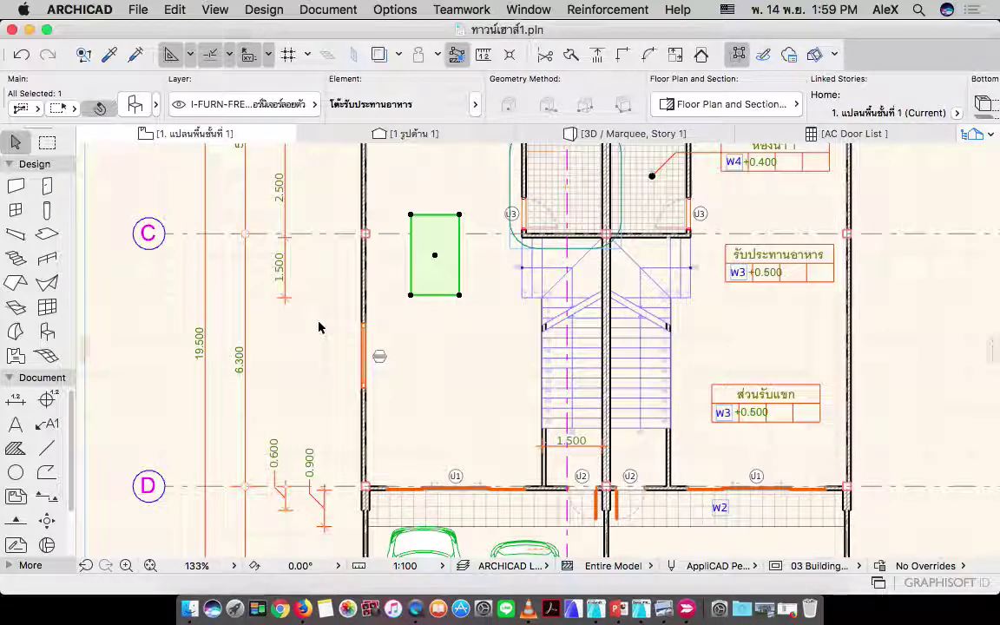
scroll(500, 270, up, 5)
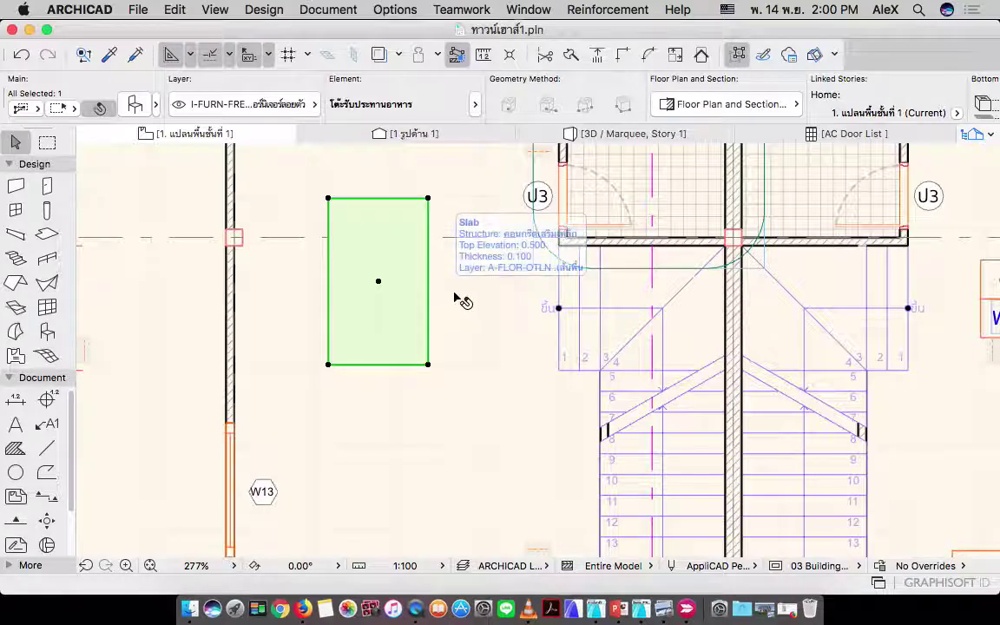
scroll(438, 261, down, 4)
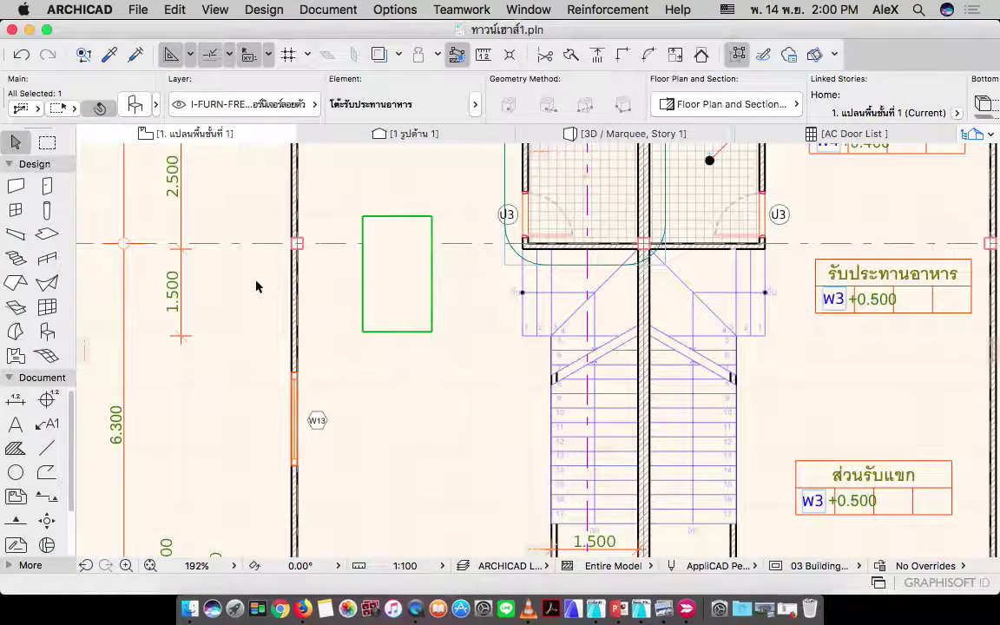
- Open the library object of the dining table placed on the floor plan for editing
click(404, 274)
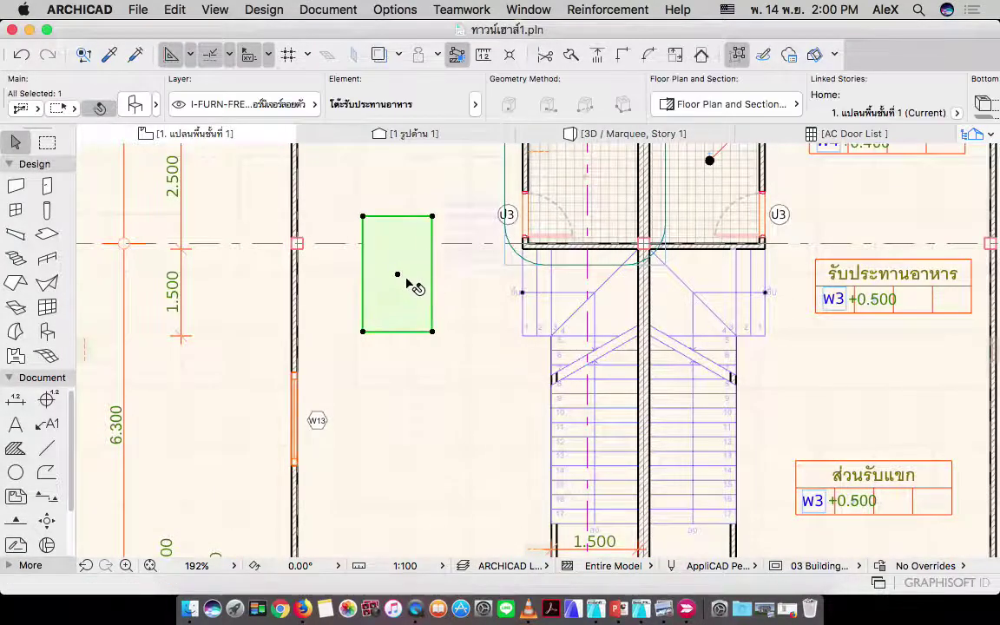
click(138, 10)
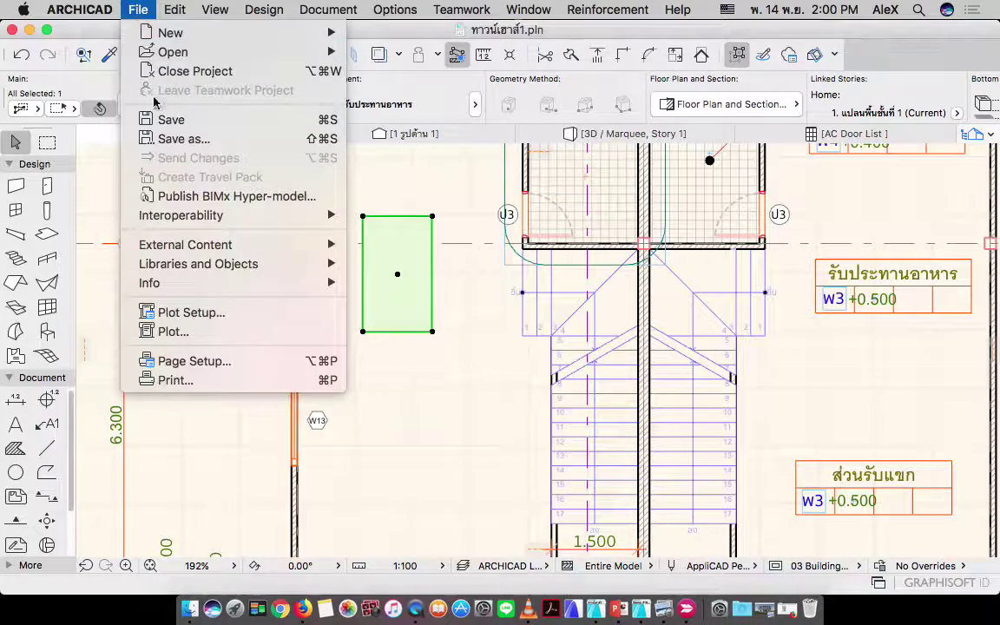
mouse_move(203, 265)
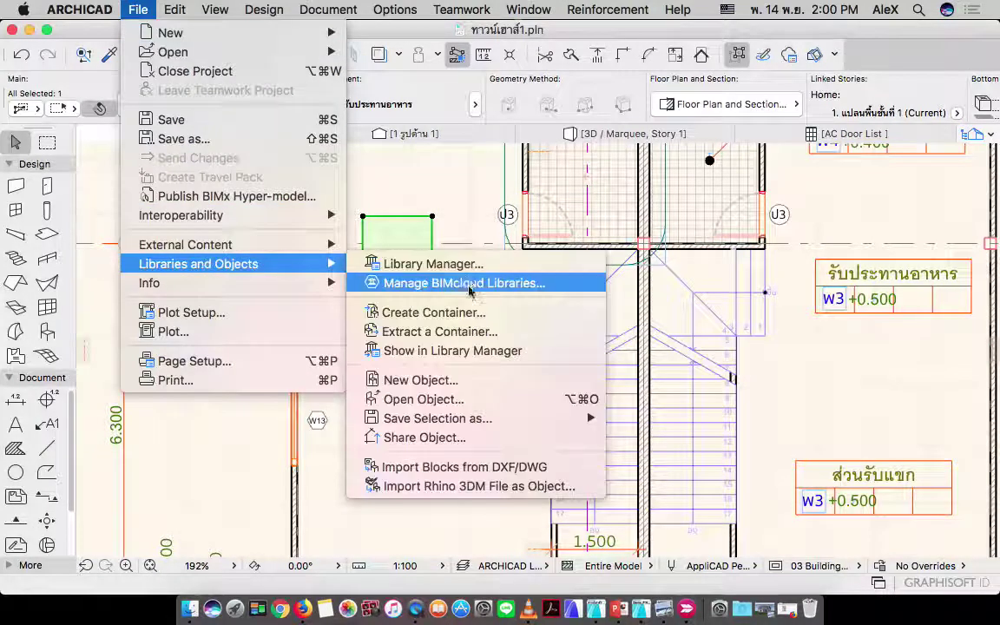
click(469, 399)
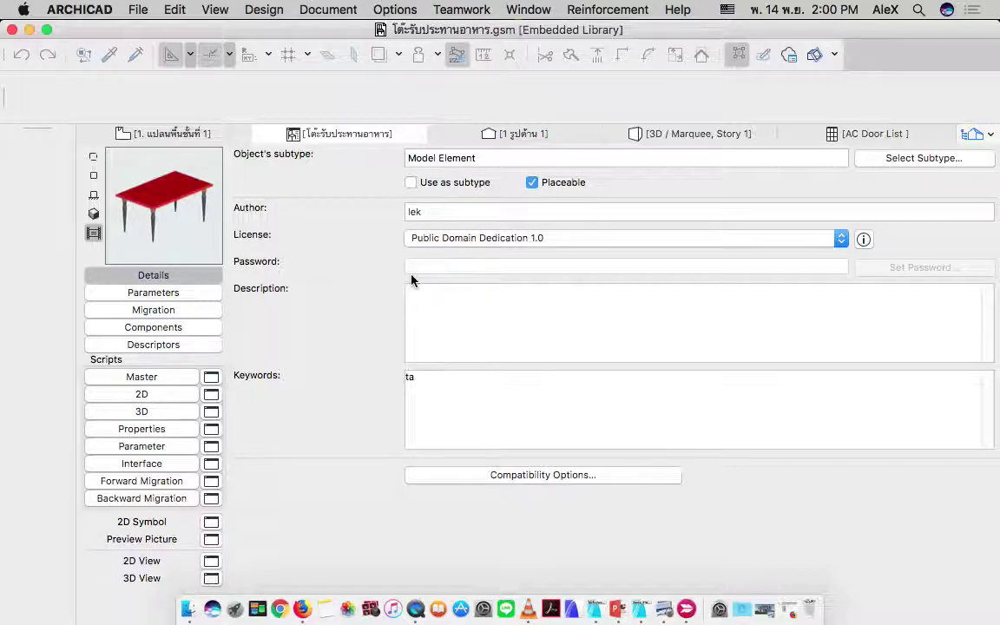
- Open the object's 2D symbol and place vertical guide lines along both short edges of the table rectangle
click(211, 521)
scroll(520, 319, down, 3)
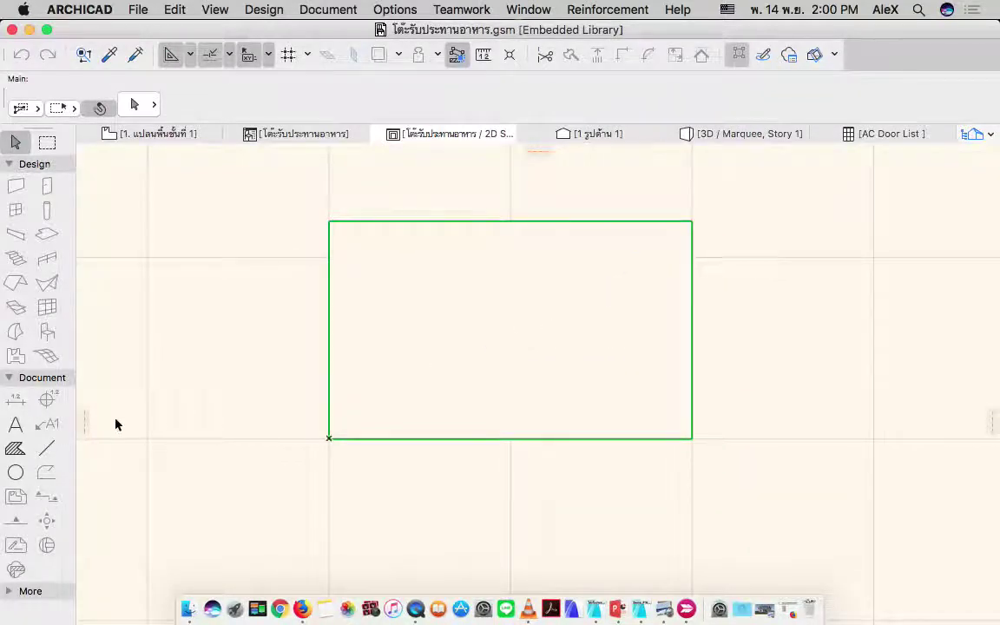
drag(87, 423, 345, 317)
drag(990, 419, 693, 346)
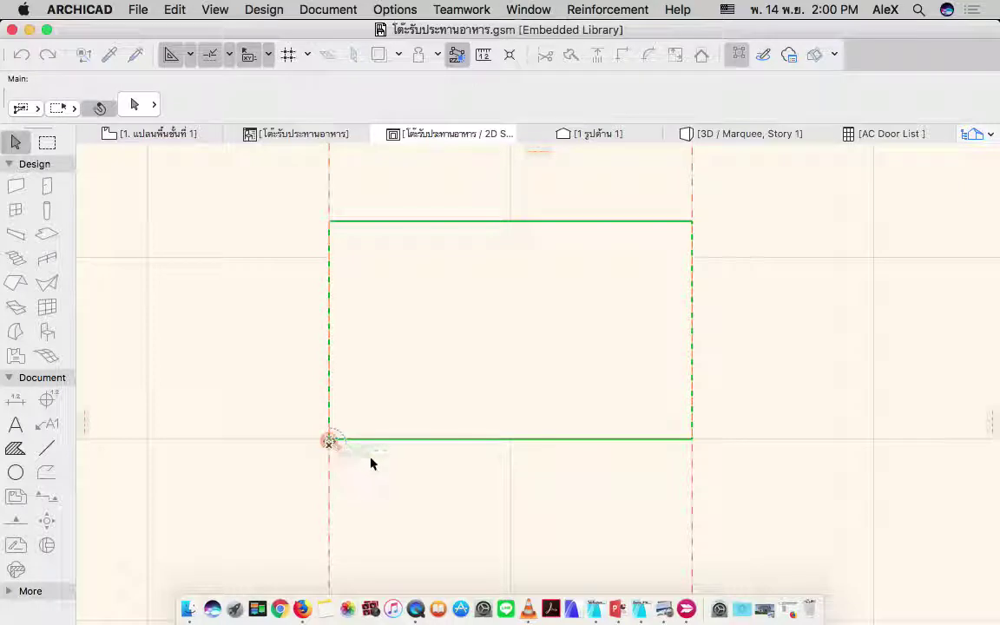
drag(329, 440, 389, 501)
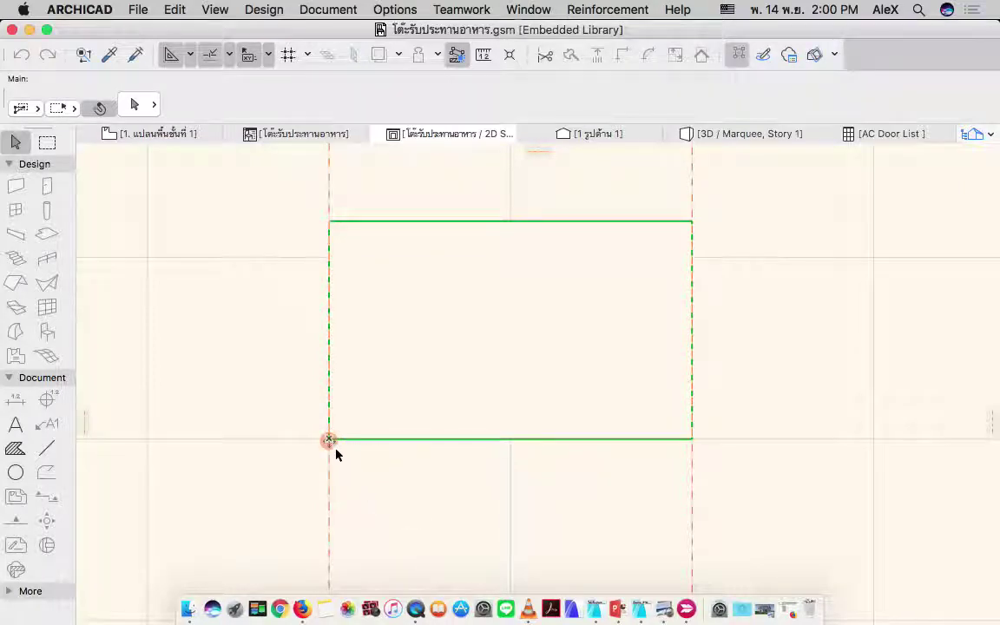
drag(329, 441, 398, 466)
key(Escape)
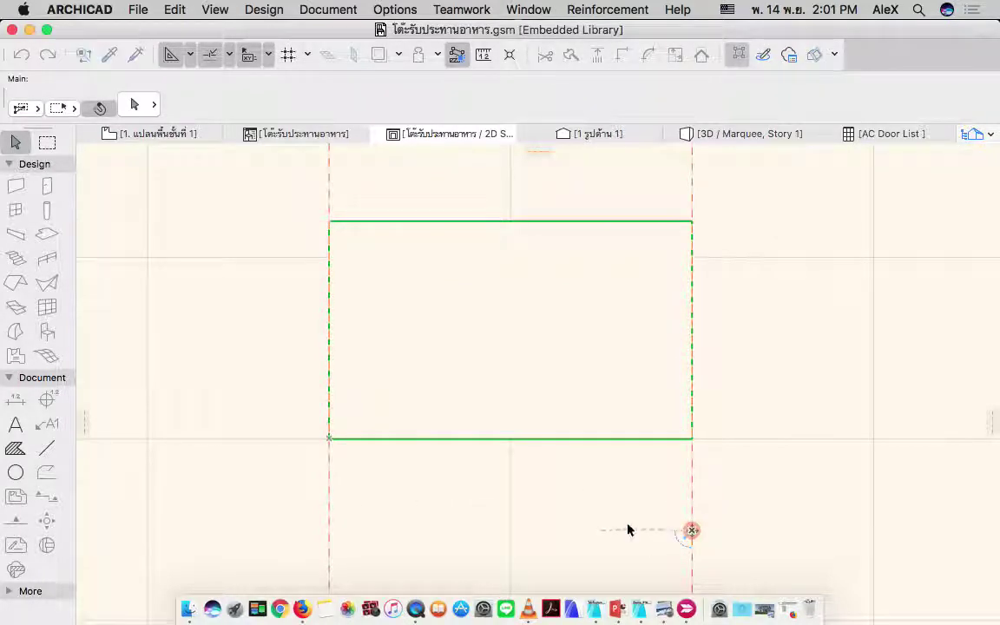
click(693, 530)
scroll(665, 528, down, 3)
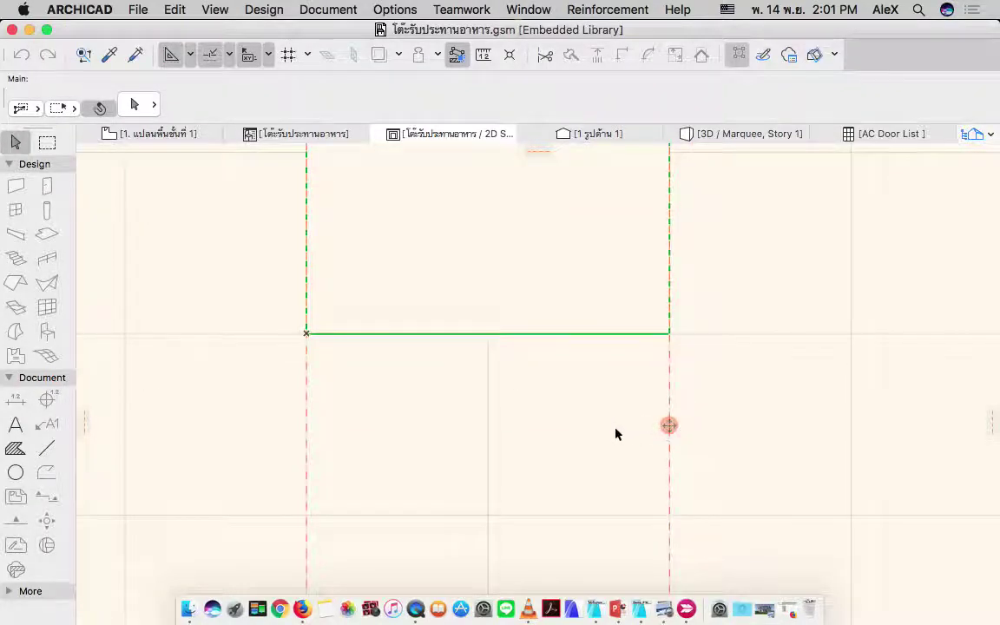
right_click(668, 426)
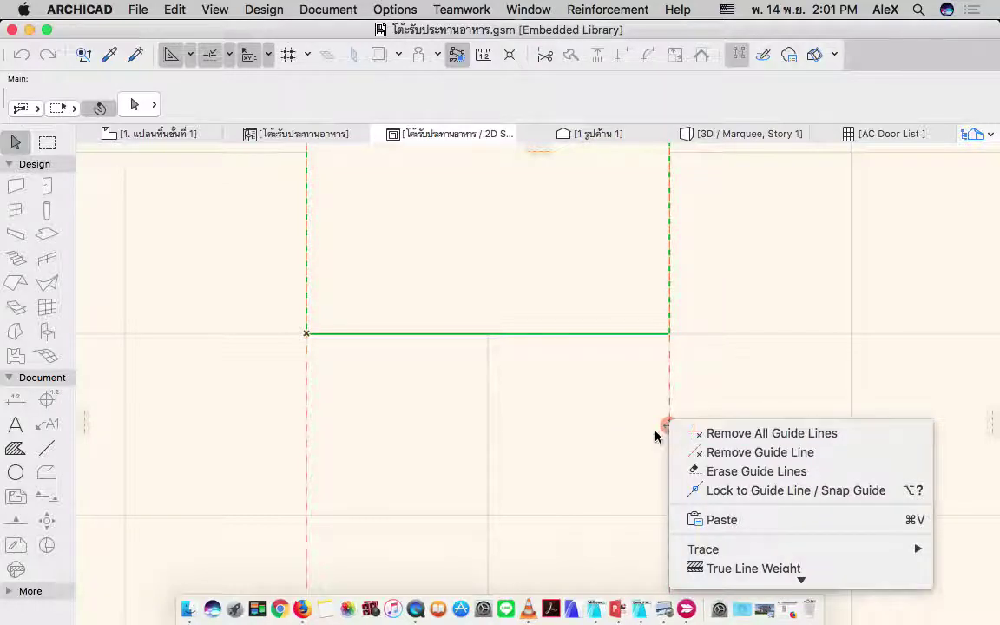
click(602, 437)
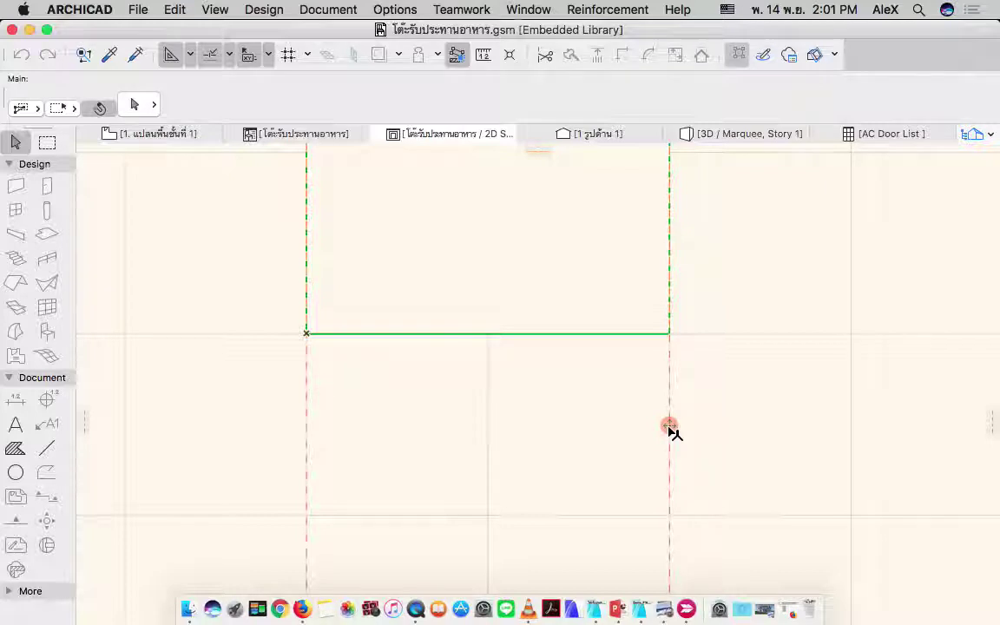
- Draw a 0.4 line from the rectangle's lower-left corner along its lower edge at 0°
click(47, 448)
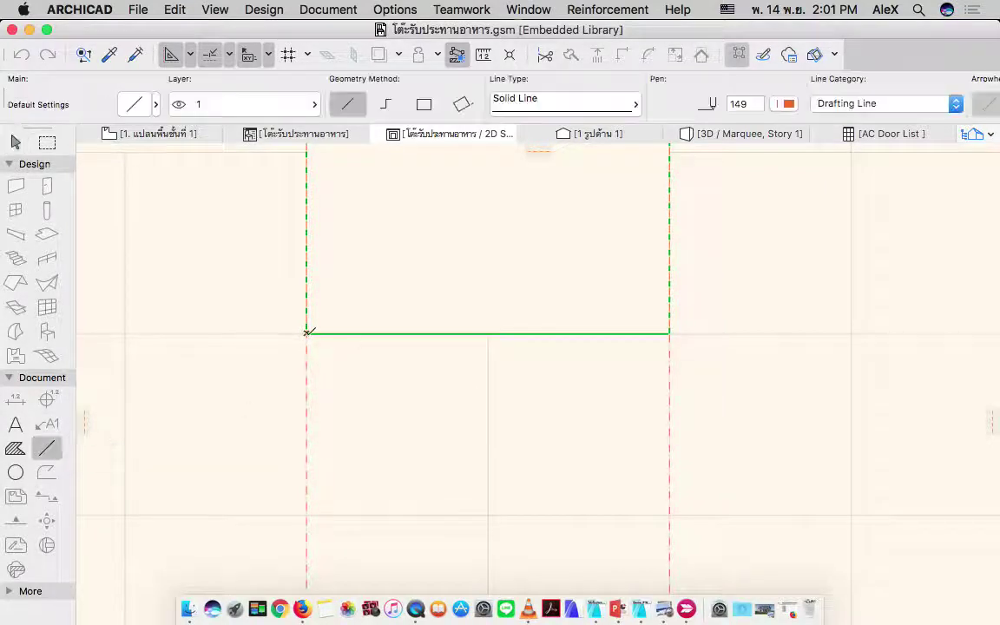
click(306, 332)
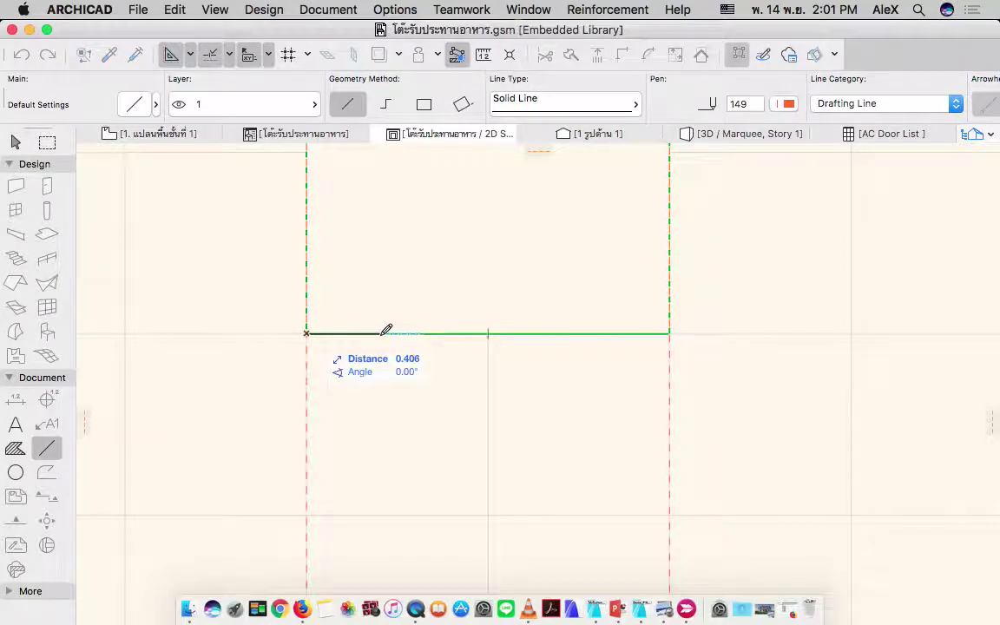
key(Tab)
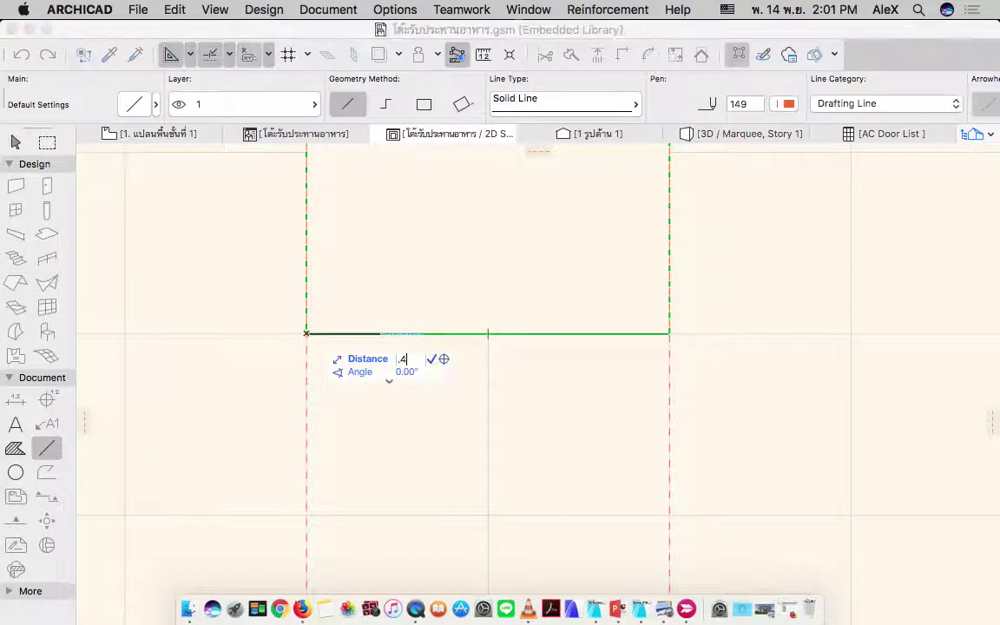
key(Return)
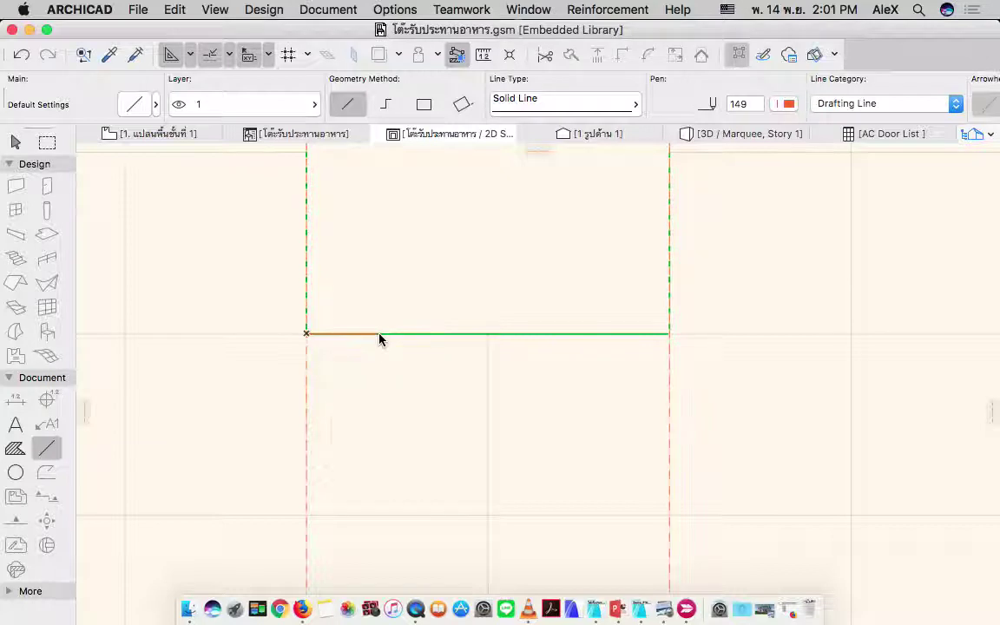
- Place a vertical guide line through the free end of the short line on the rectangle's lower edge
click(16, 141)
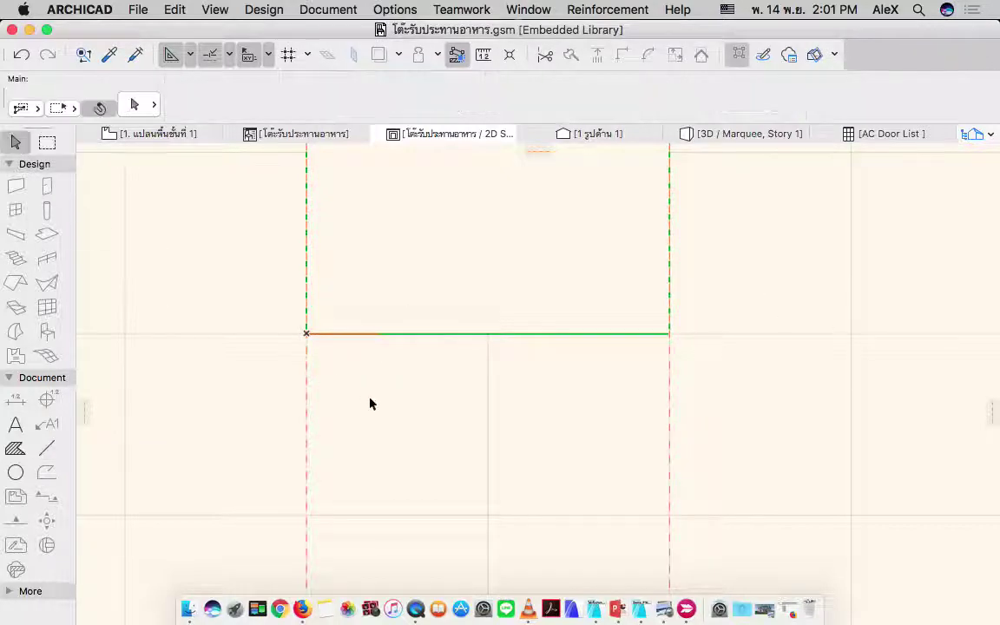
mouse_move(307, 351)
mouse_down()
mouse_move(380, 357)
mouse_move(347, 388)
mouse_move(306, 362)
mouse_move(315, 364)
mouse_move(309, 355)
mouse_move(371, 384)
mouse_move(378, 352)
mouse_move(303, 350)
mouse_up()
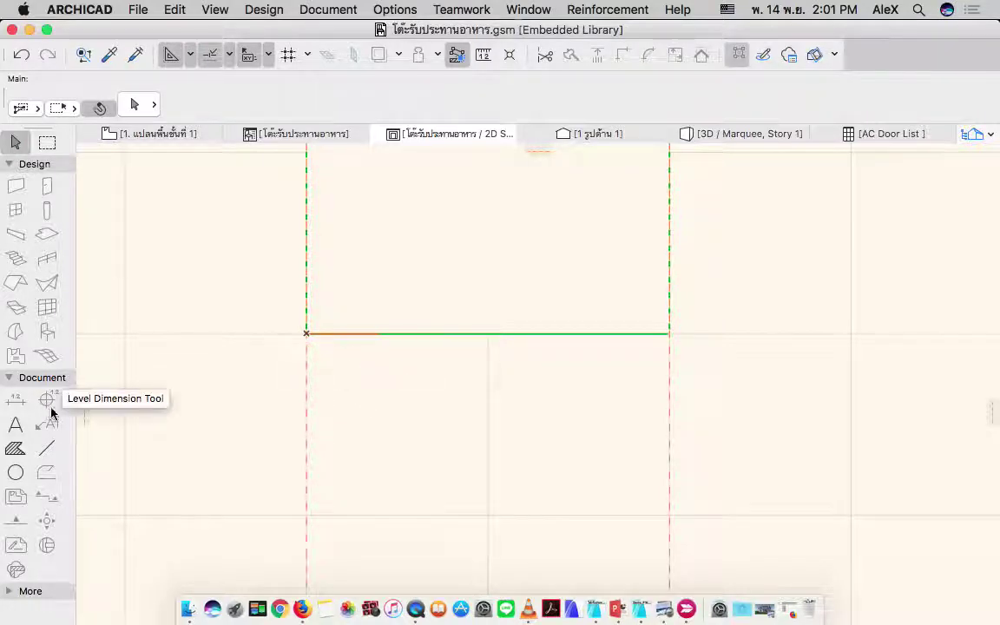
drag(87, 413, 379, 340)
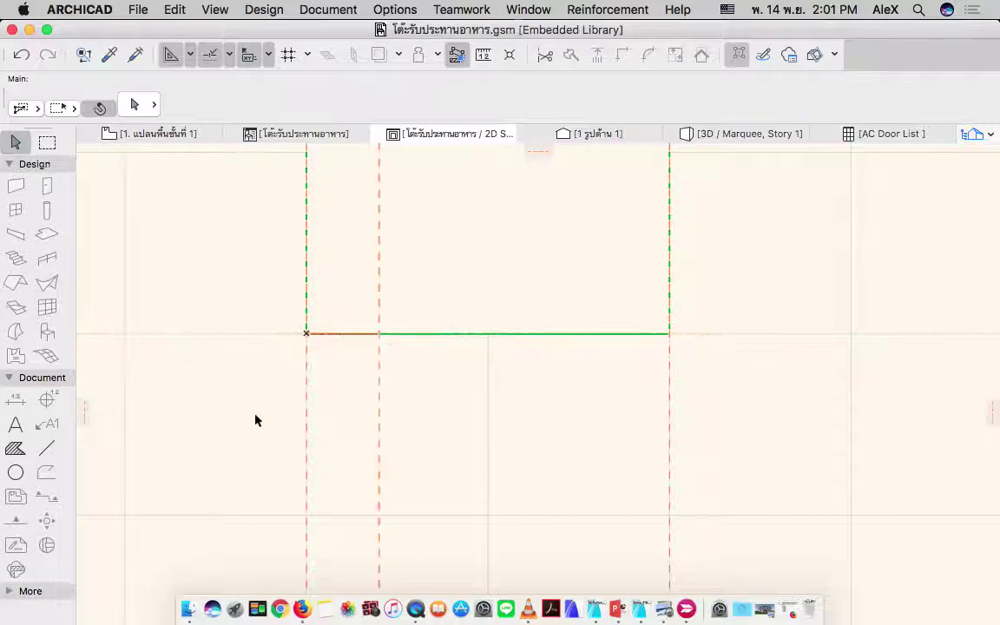
- Remove all guide lines and place a single vertical guide line through the free end of the short line on the rectangle's lower edge
right_click(305, 353)
click(376, 365)
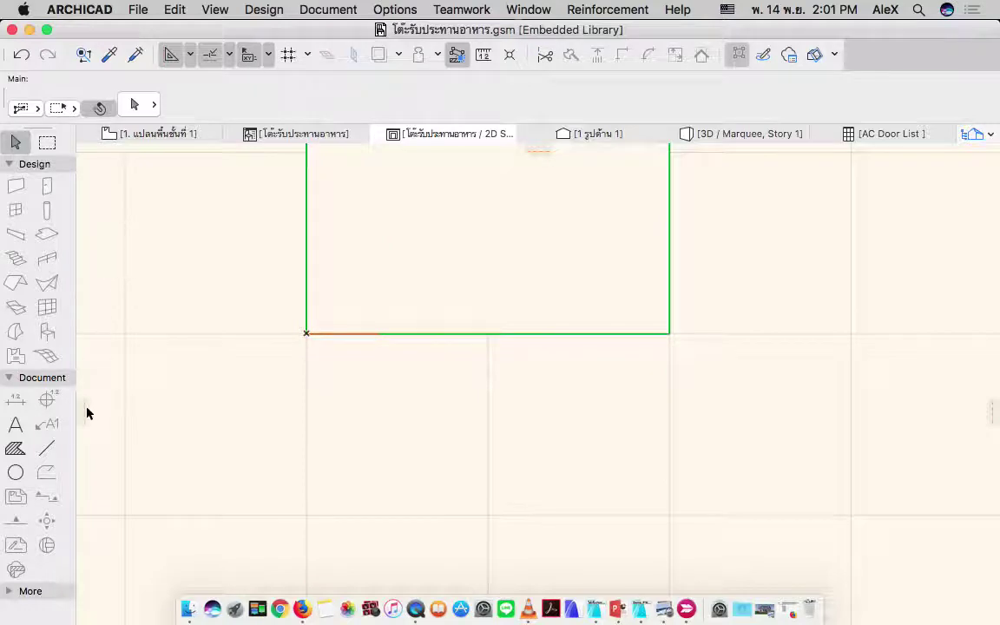
drag(87, 413, 379, 340)
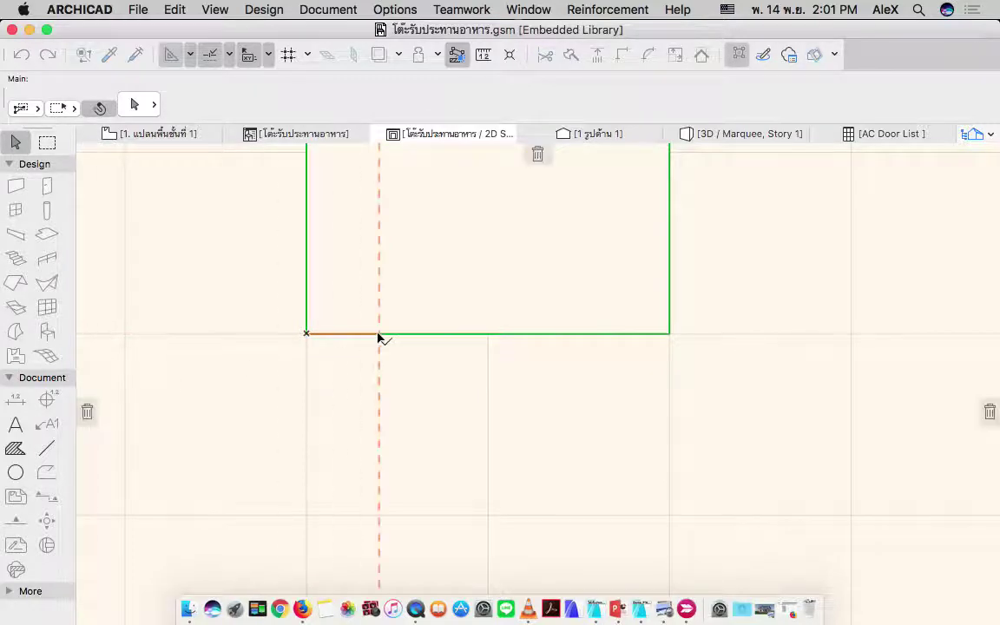
- Draw a 0.4 line from the rectangle's lower-right corner at 180° along the lower edge and place a vertical guide line through its free end
click(46, 448)
click(669, 333)
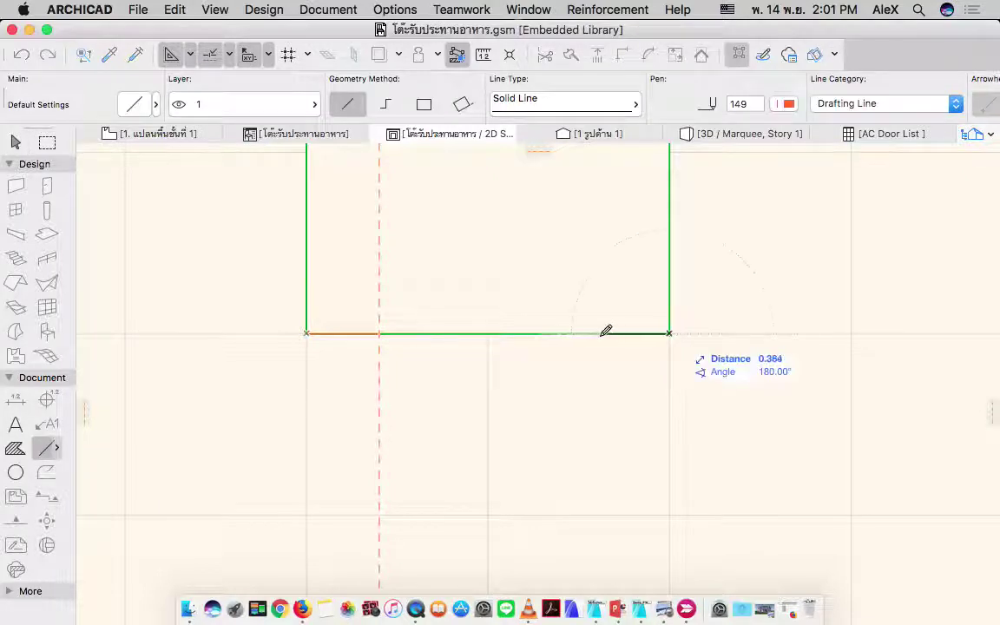
text(.)
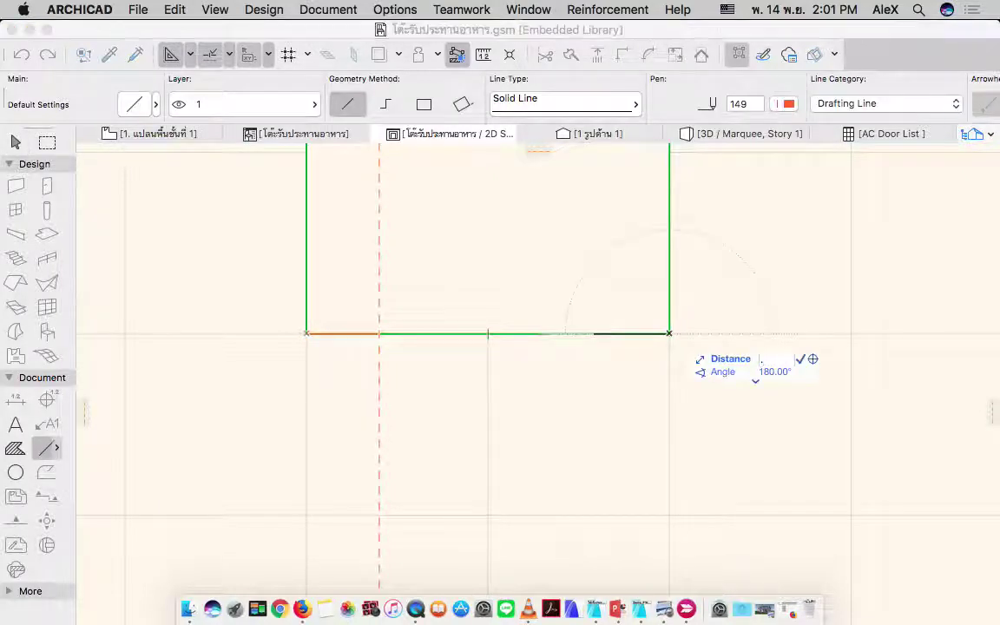
text(4)
key(Return)
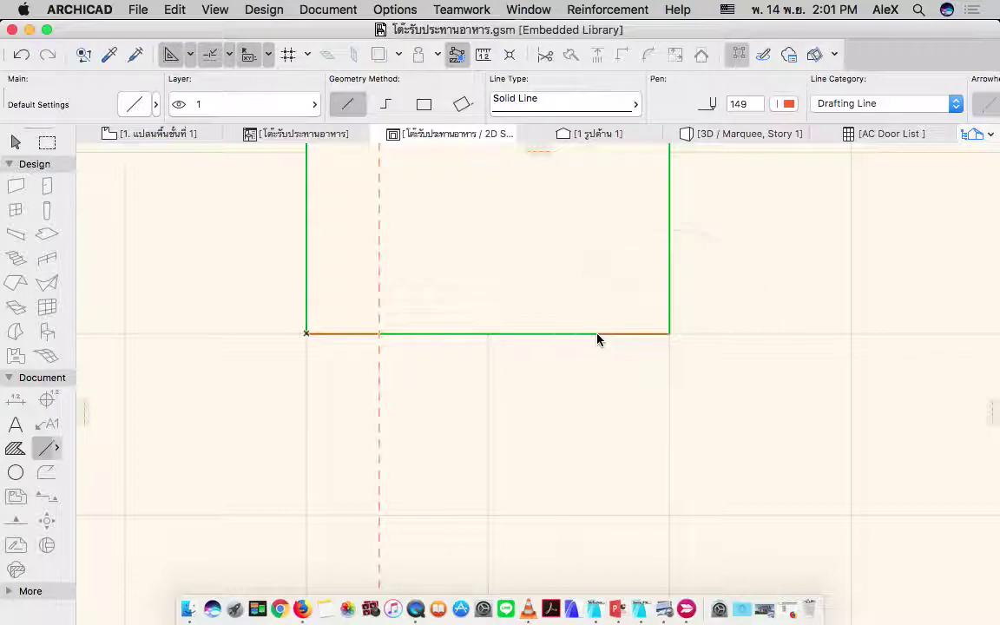
drag(86, 412, 596, 339)
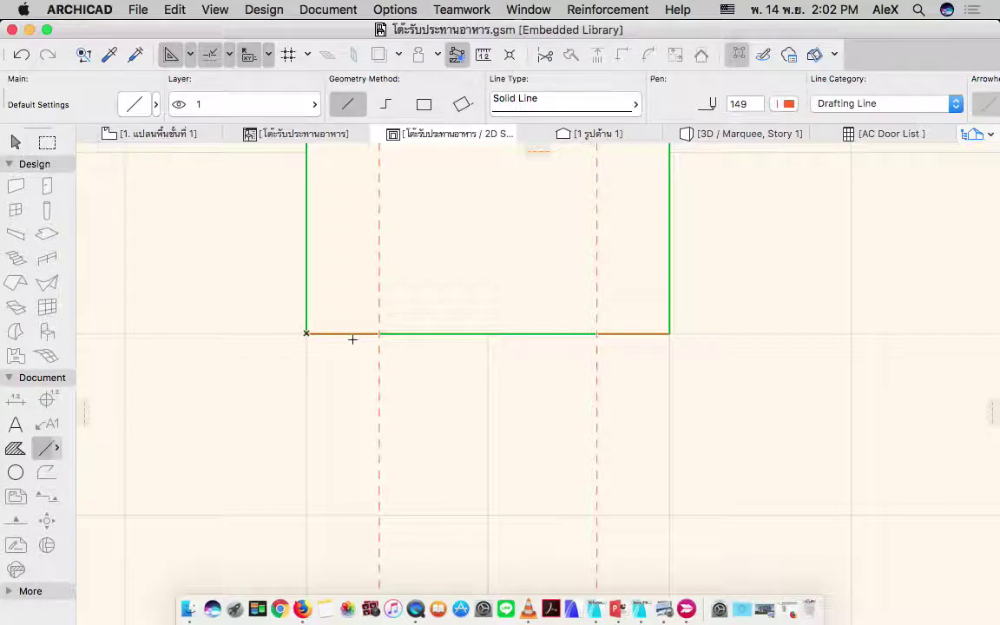
- Delete both short lines on the lower edge and place a horizontal guide line through the midpoints of the rectangle's short edges
key(shift)
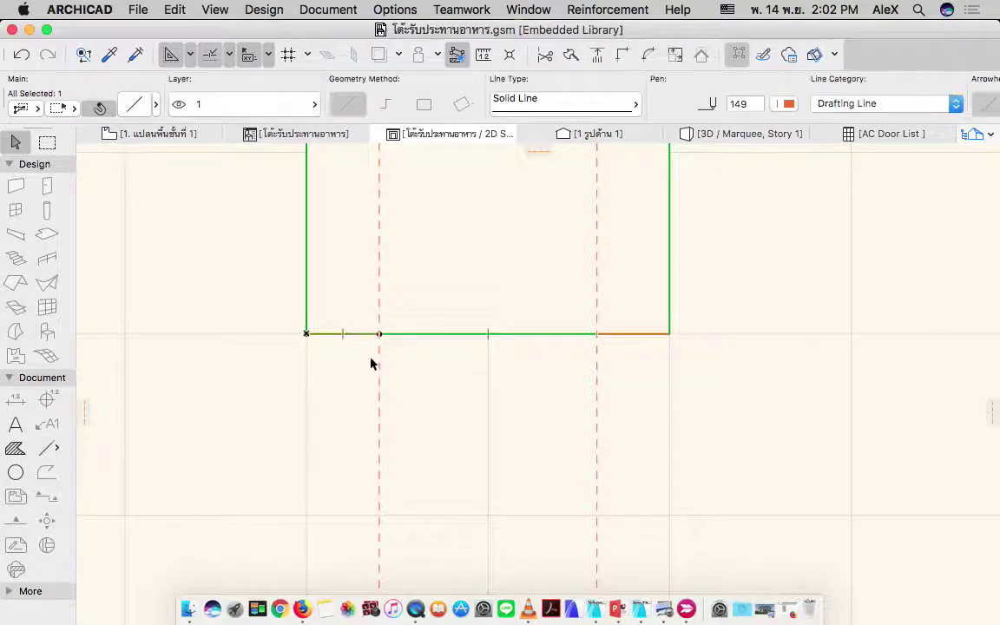
key(shift)
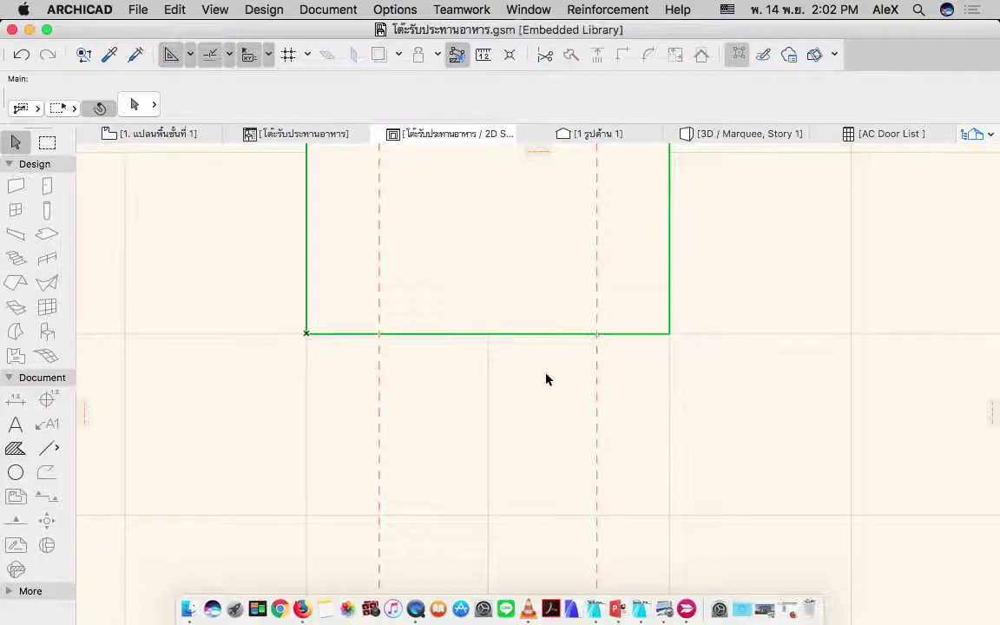
scroll(546, 379, down, 3)
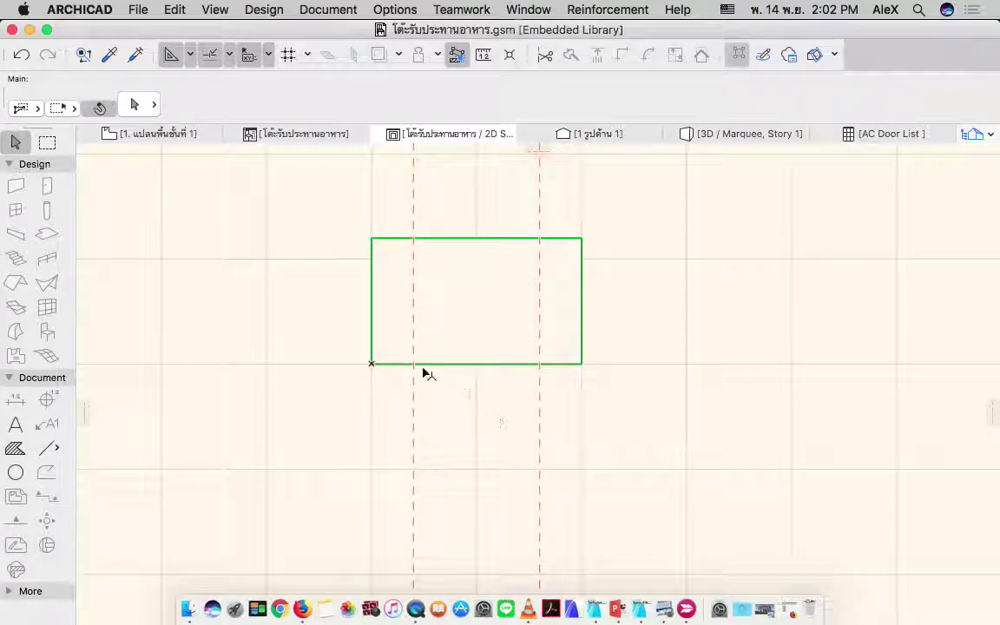
drag(533, 150, 373, 304)
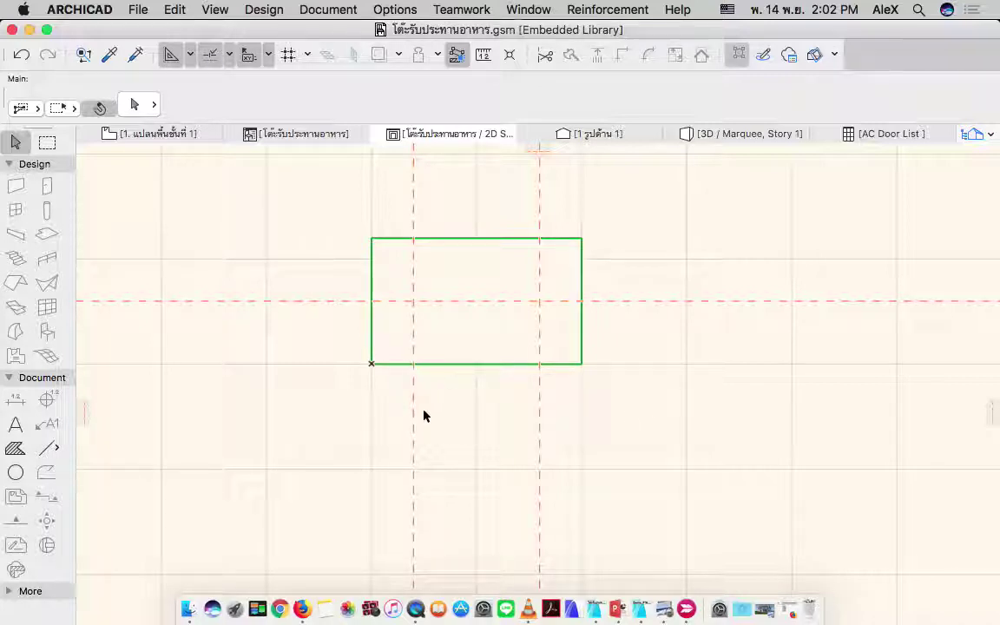
- Activate the Hotspot tool for adding hotspots to the table's 2D symbol
click(36, 164)
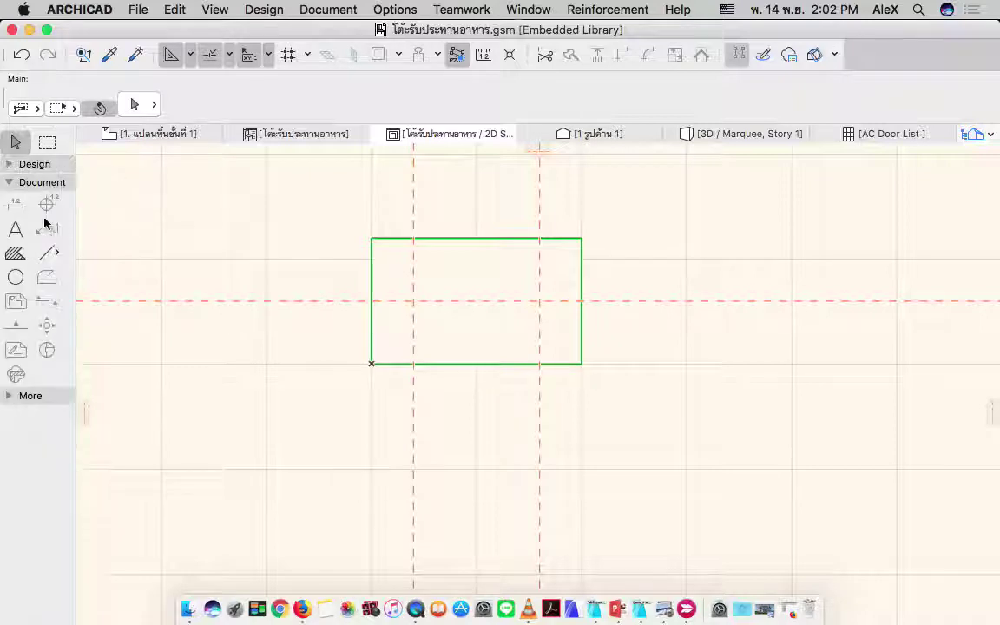
click(29, 397)
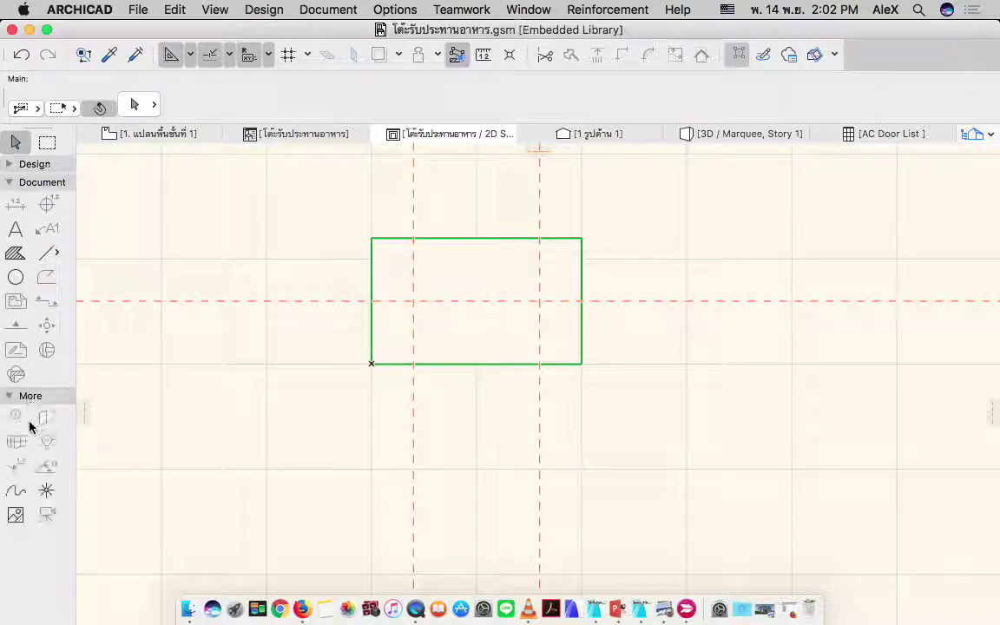
click(46, 491)
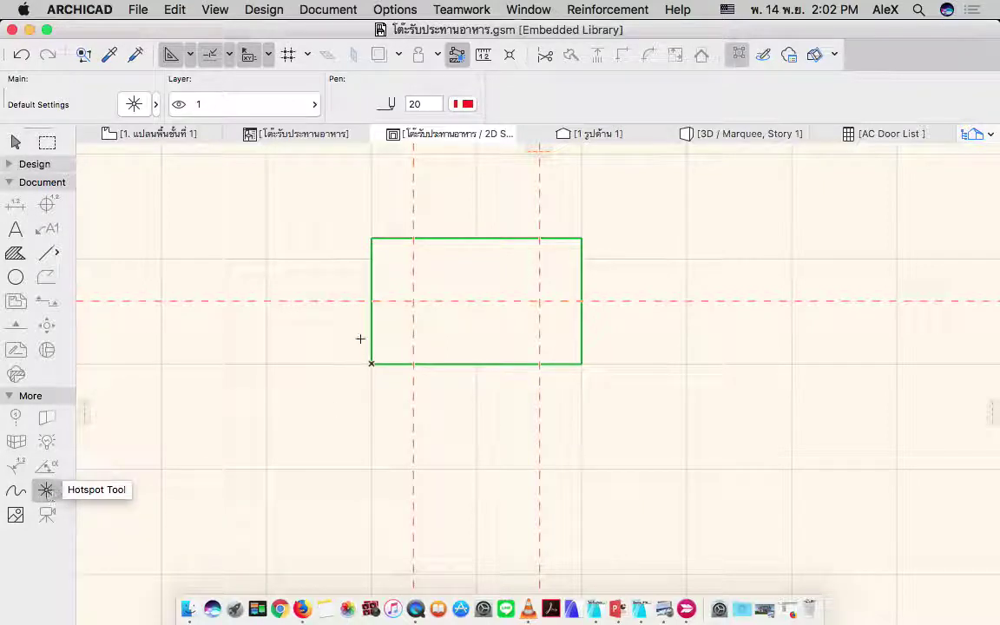
- Place hotspots on the table symbol's outline at the six points where the guide lines cross its edges
click(328, 301)
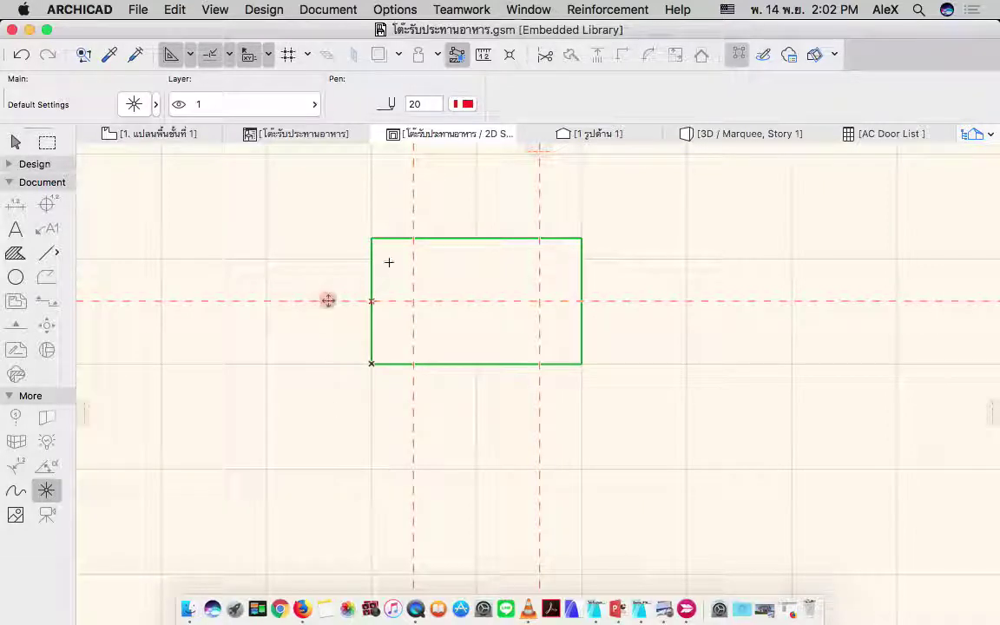
click(413, 281)
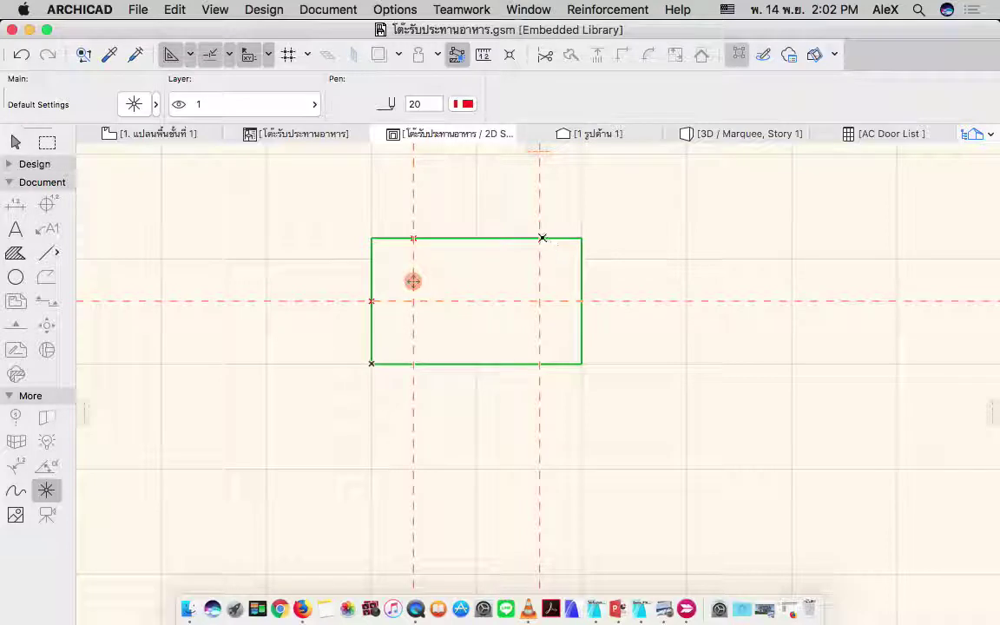
click(539, 281)
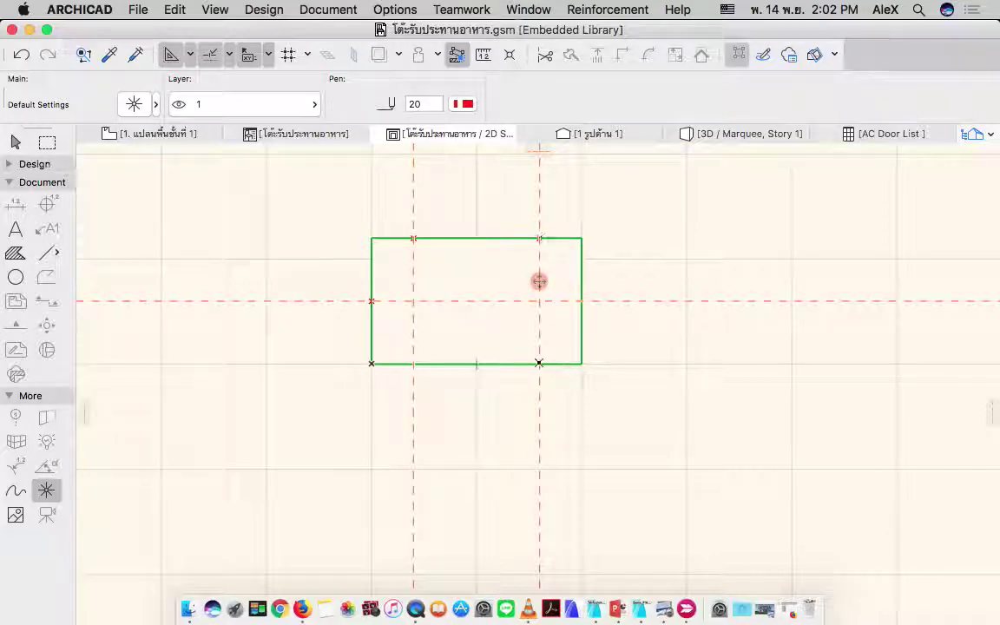
click(413, 363)
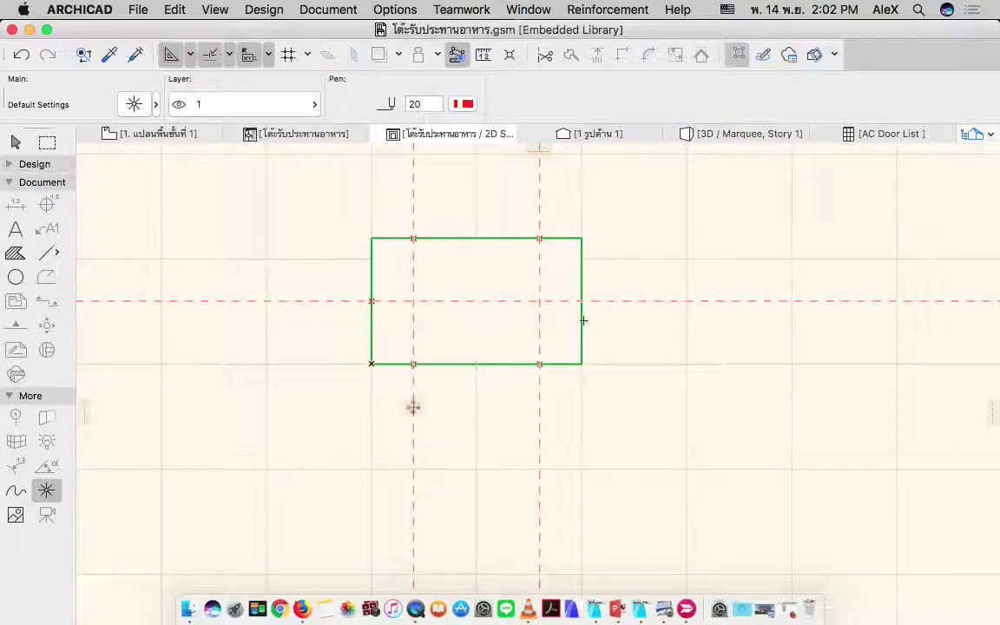
click(583, 301)
scroll(447, 379, up, 2)
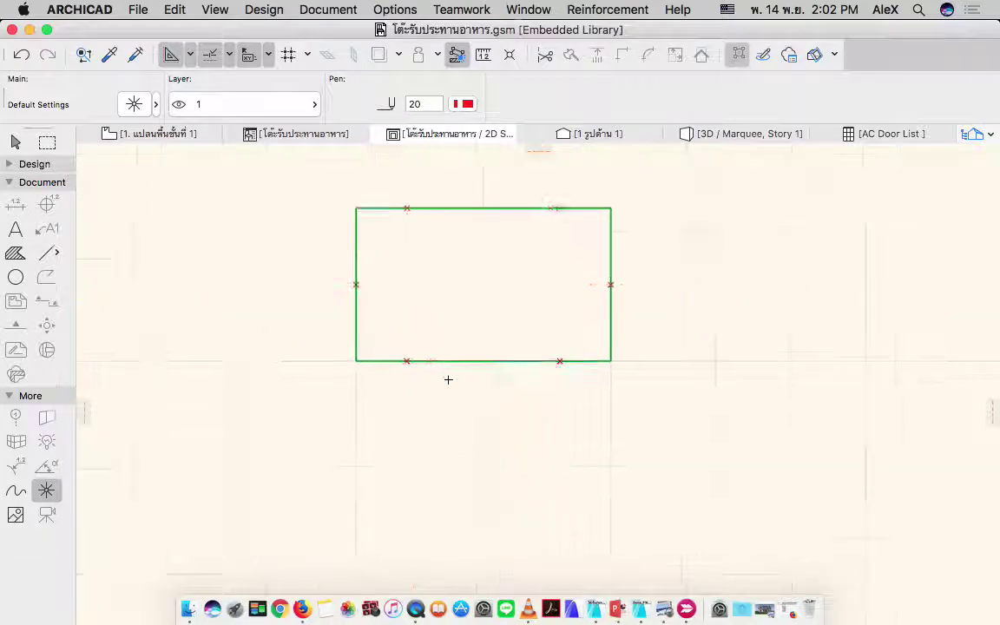
scroll(573, 232, down, 3)
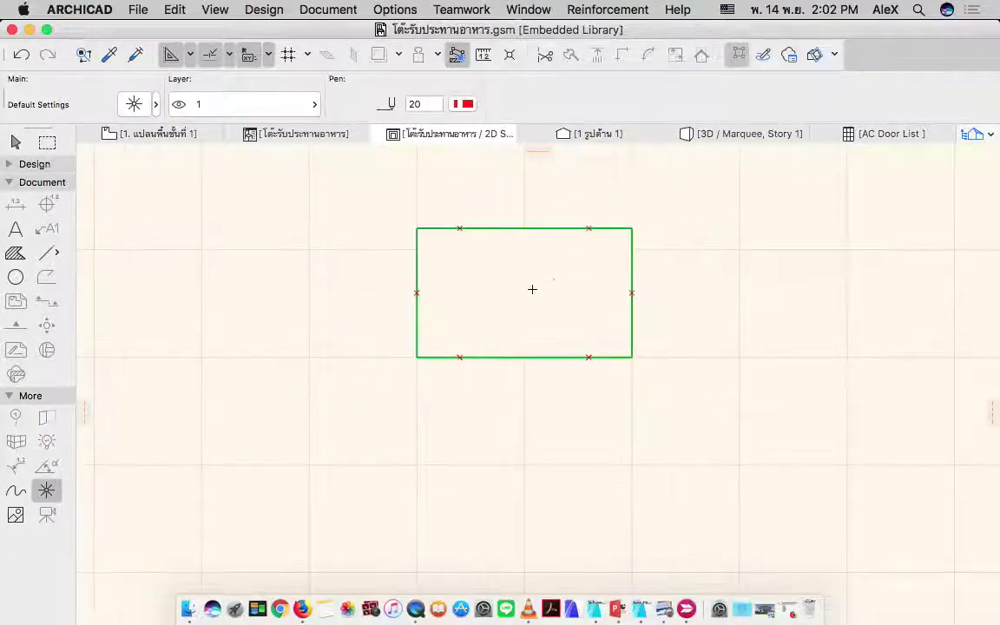
click(417, 356)
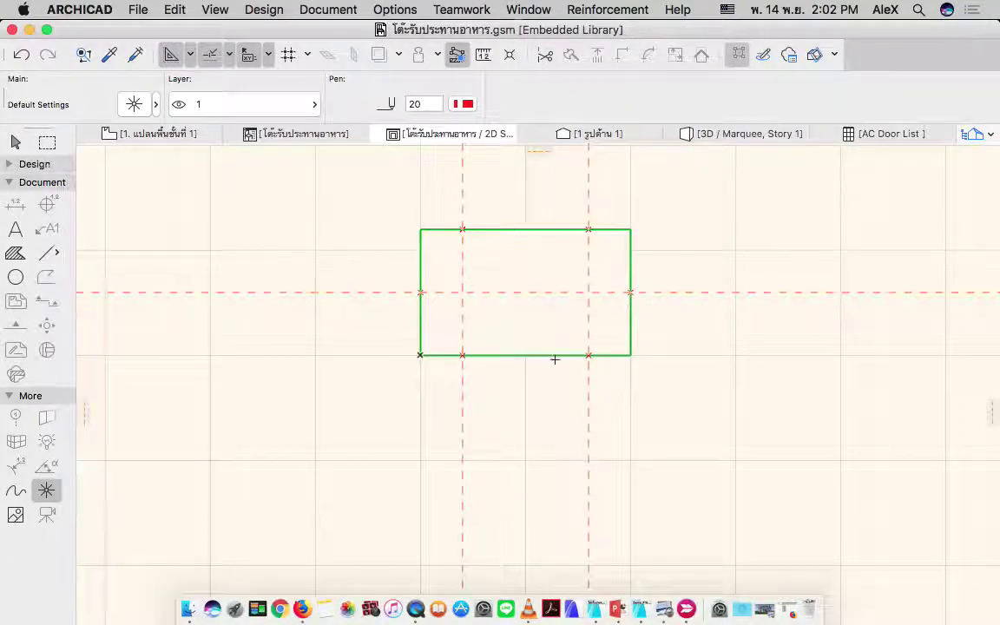
- Remove all guide lines from the 2D symbol, and close the โต๊ะรับประทานอาหาร library part with its changes saved
scroll(554, 358, up, 2)
middle_drag(538, 375, 499, 404)
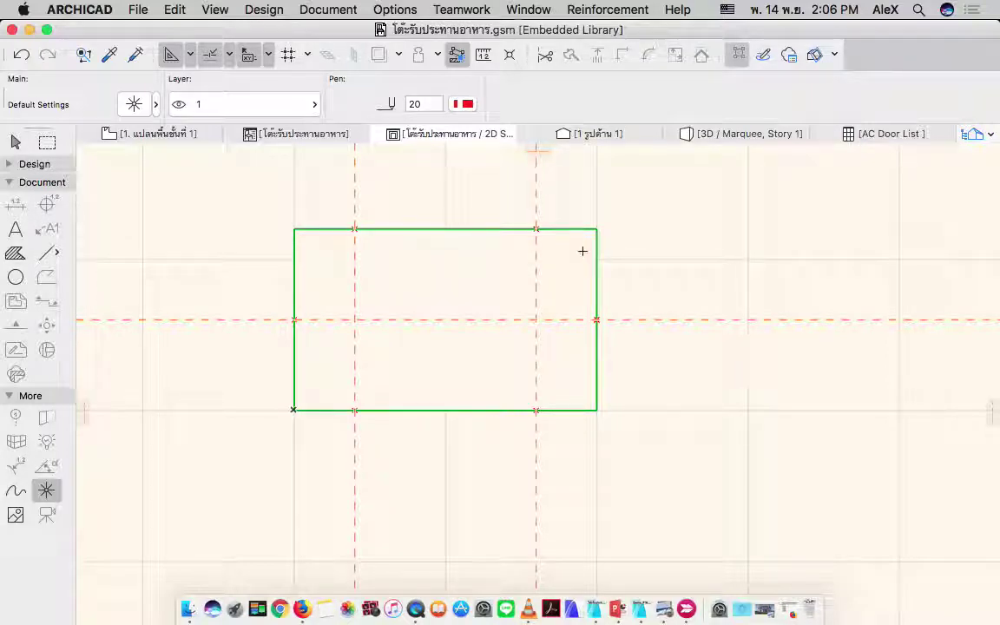
right_click(536, 185)
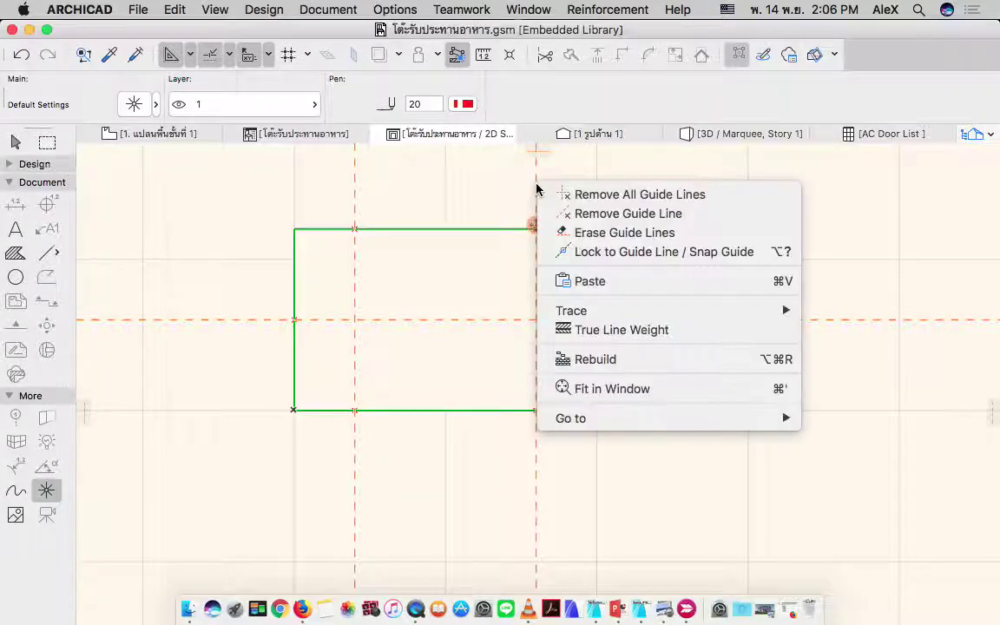
click(566, 192)
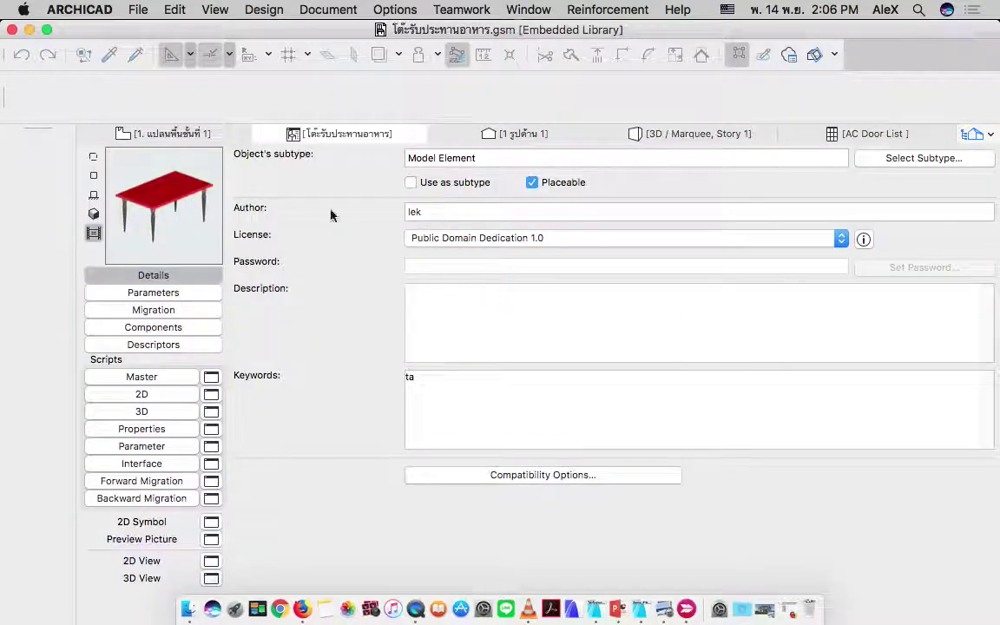
click(261, 133)
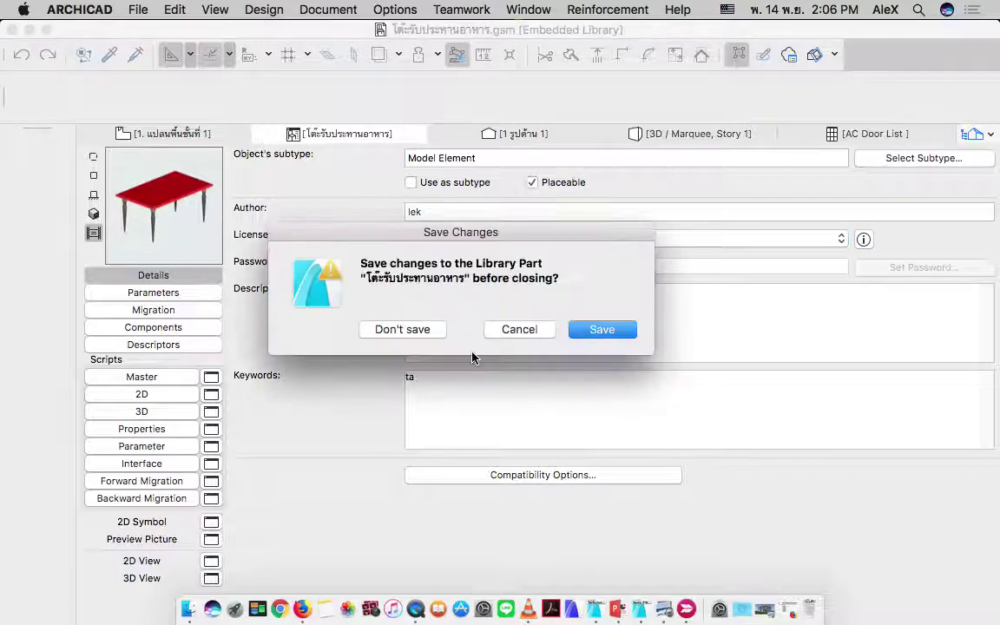
click(597, 330)
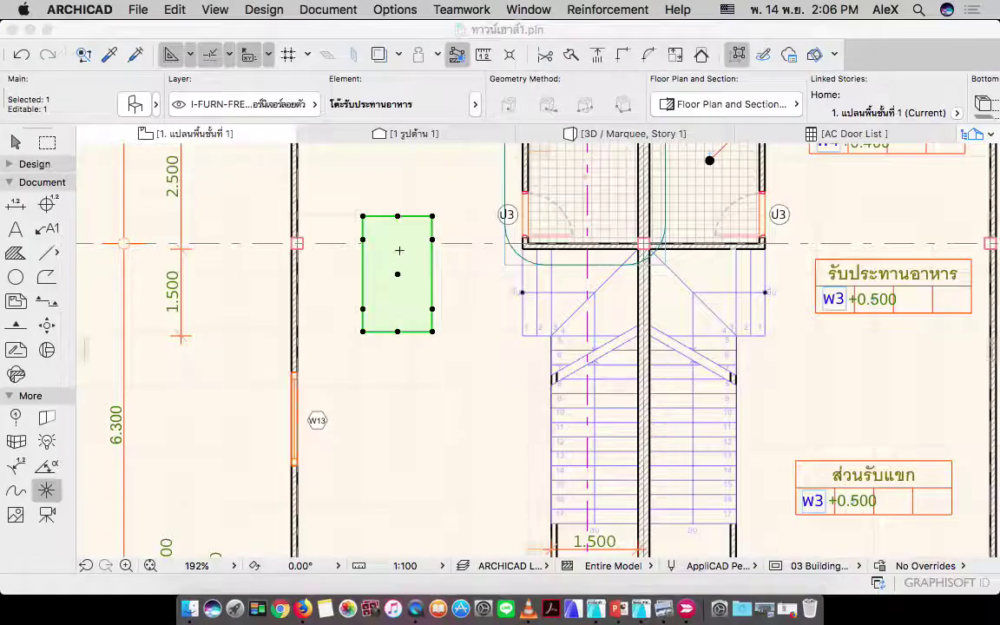
- Check the added hotspots on the placed dining table in the floor plan by reselecting it and trying one as a drag point
scroll(399, 260, up, 3)
scroll(401, 259, up, 1)
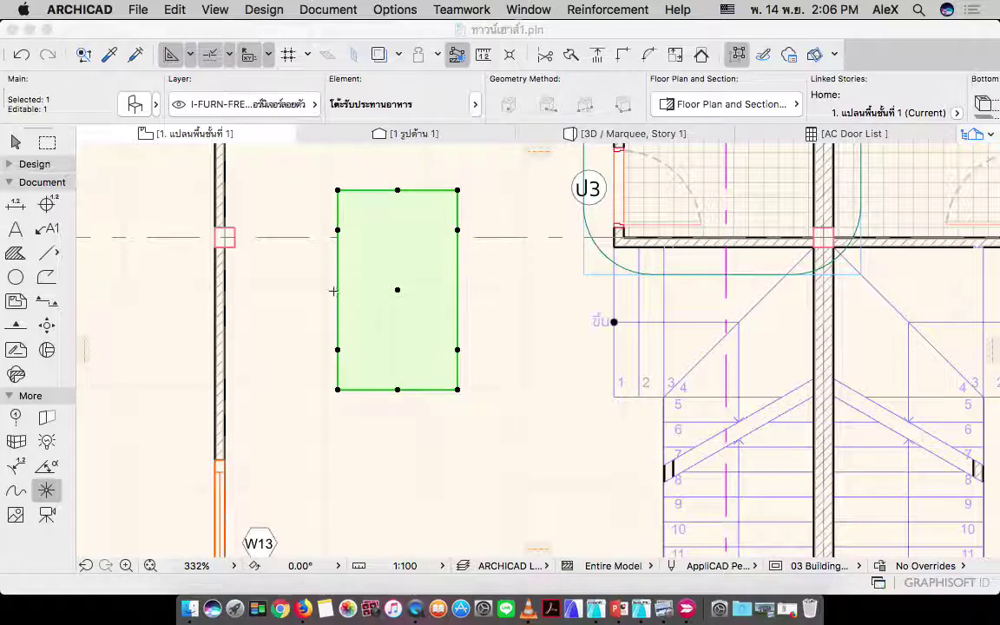
key(Escape)
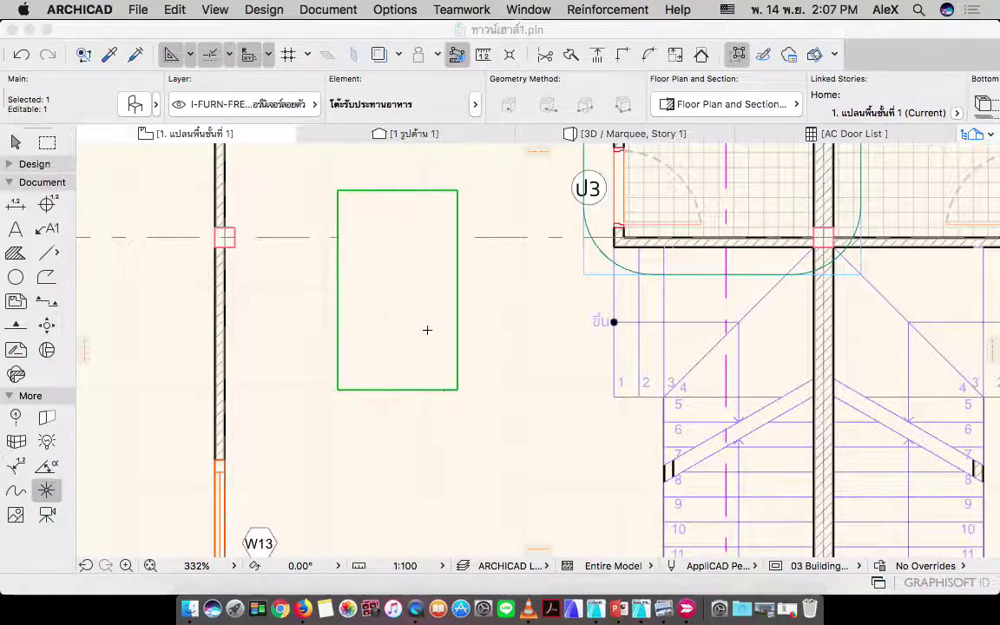
click(441, 373)
click(457, 368)
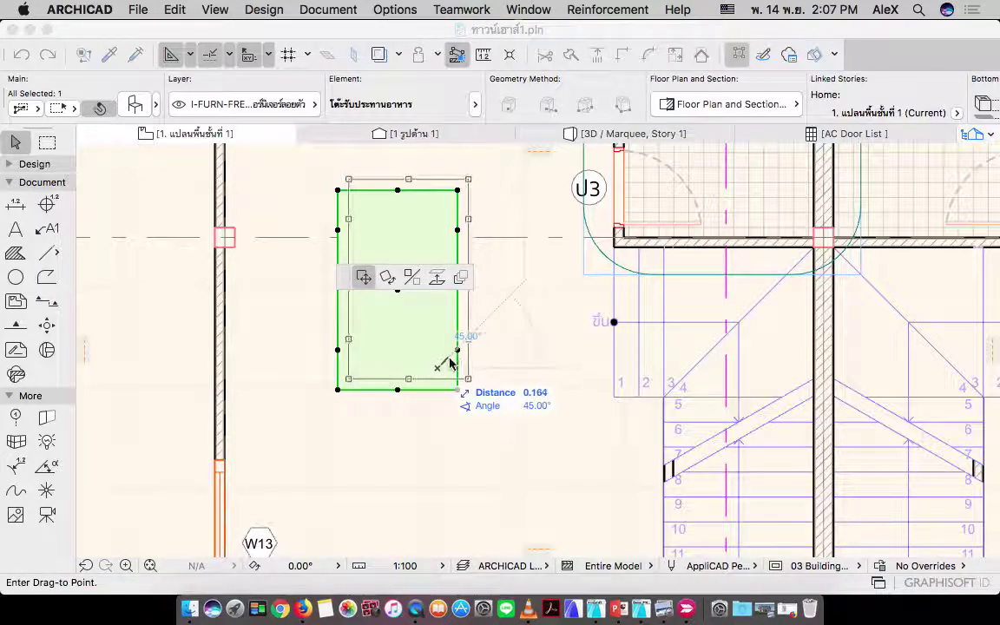
key(Escape)
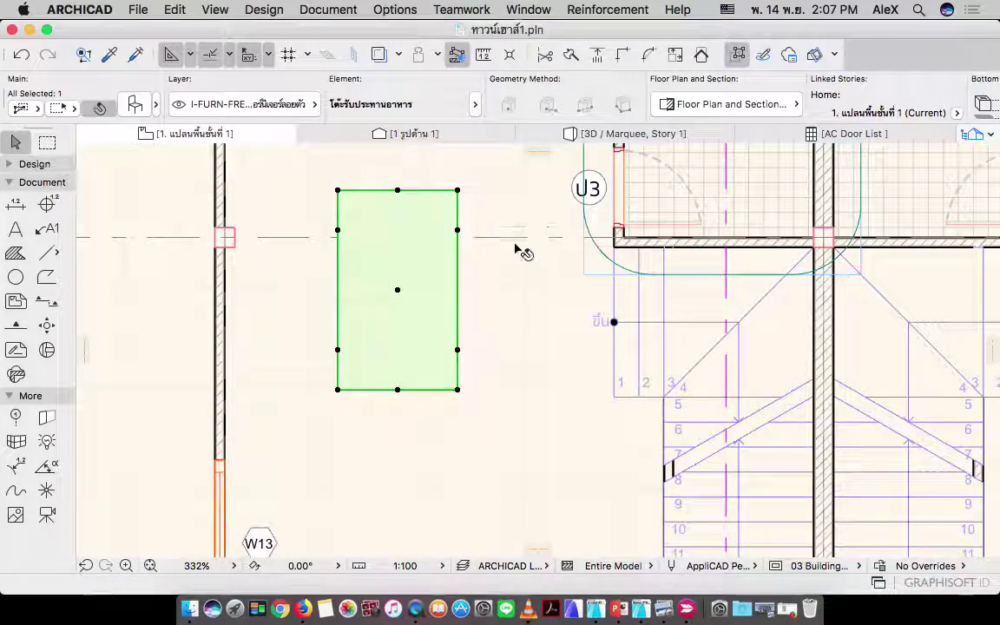
scroll(439, 290, down, 3)
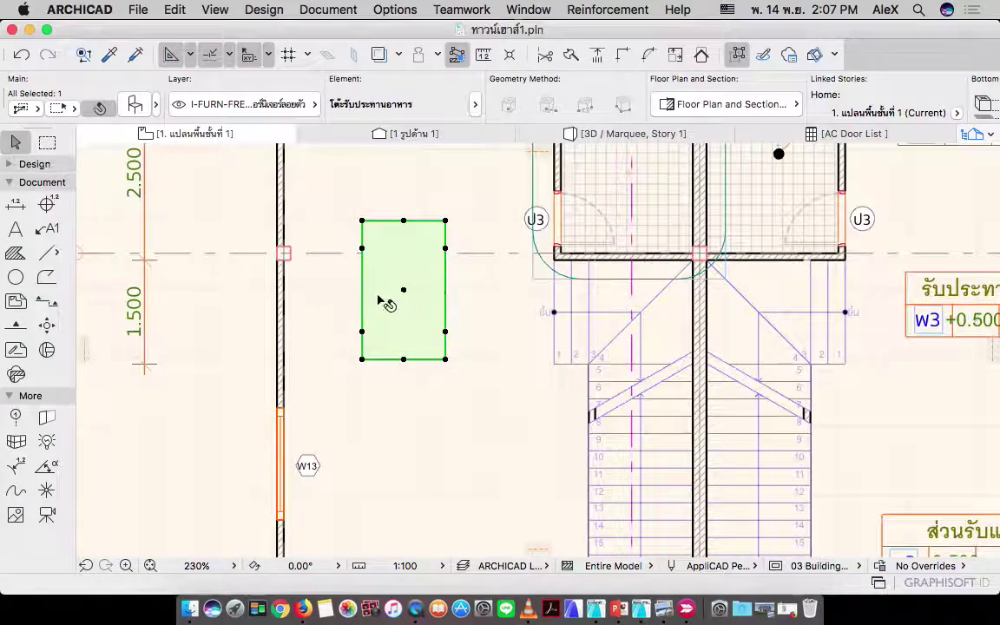
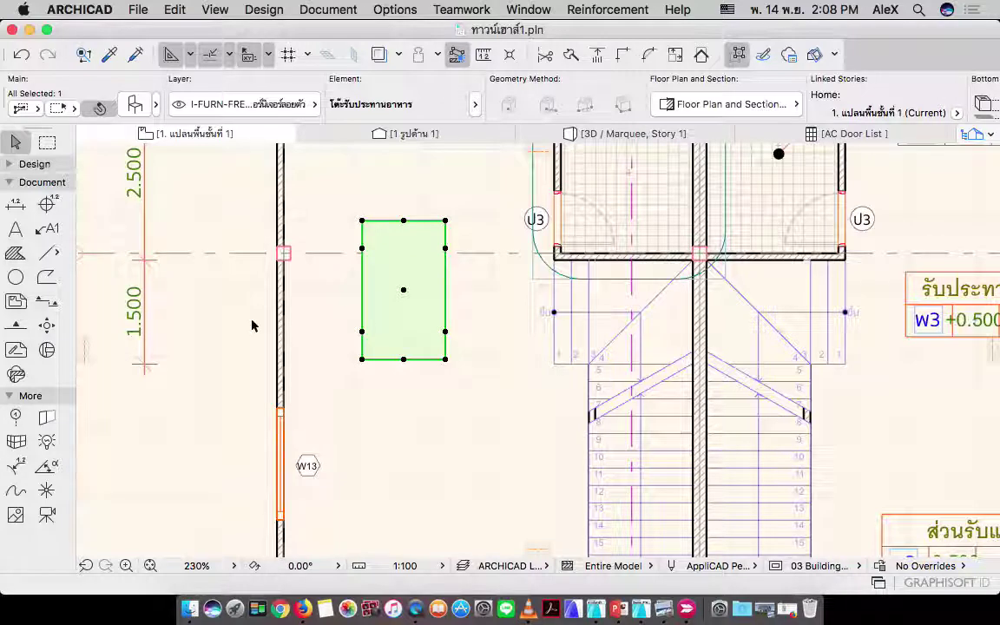
click(462, 310)
click(432, 291)
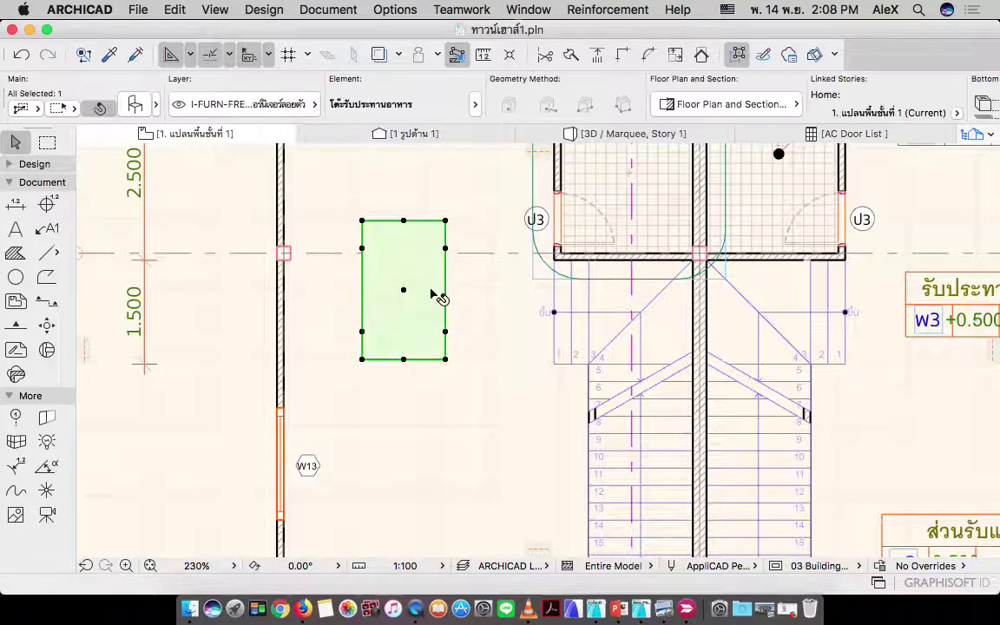
click(458, 304)
click(433, 288)
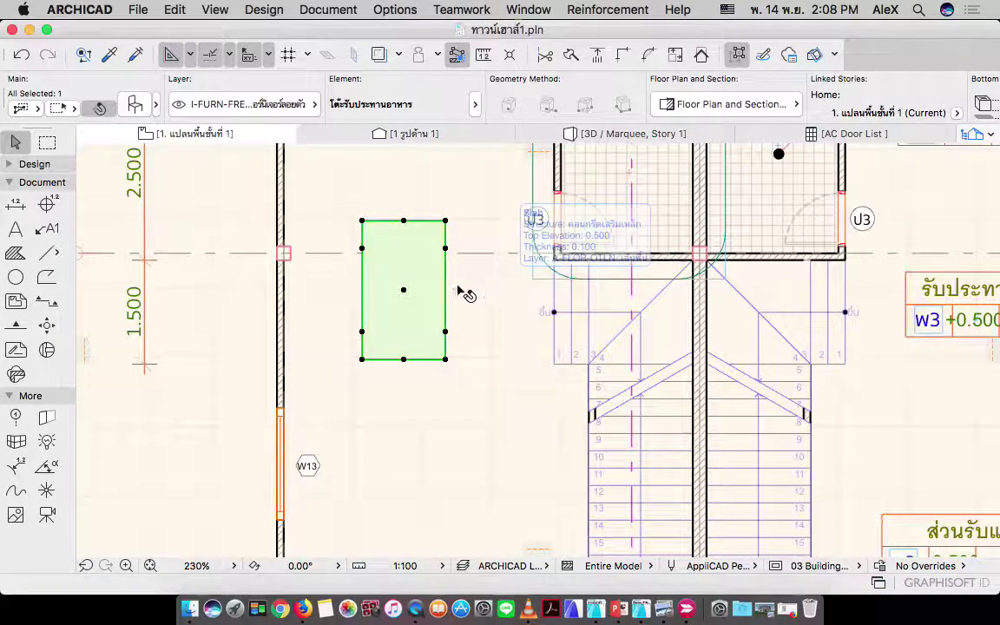
scroll(460, 290, down, 6)
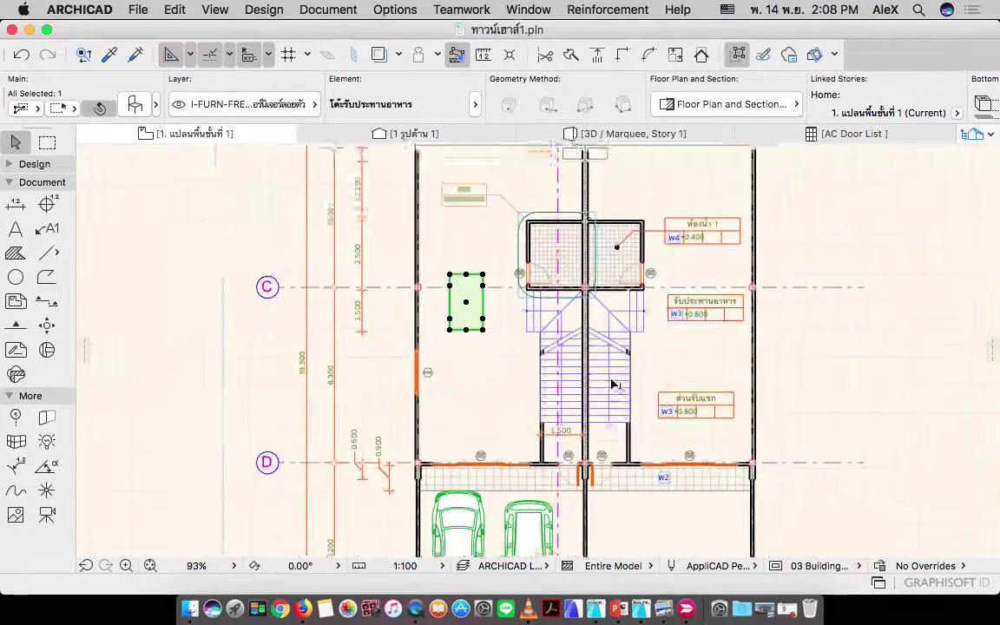
scroll(613, 383, right, 3)
click(751, 335)
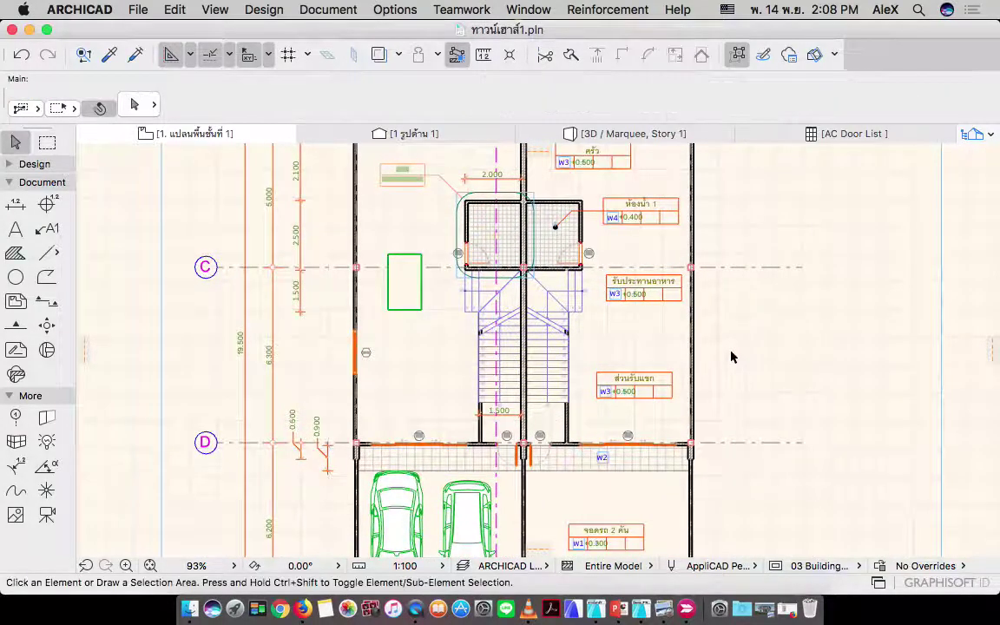
scroll(730, 352, right, 2)
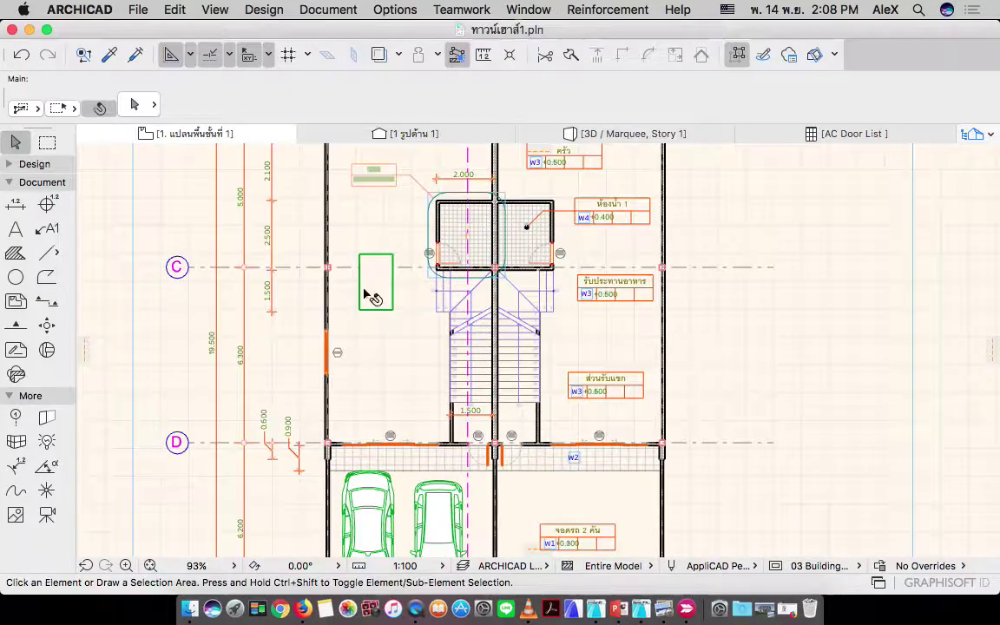
scroll(377, 293, up, 5)
click(401, 286)
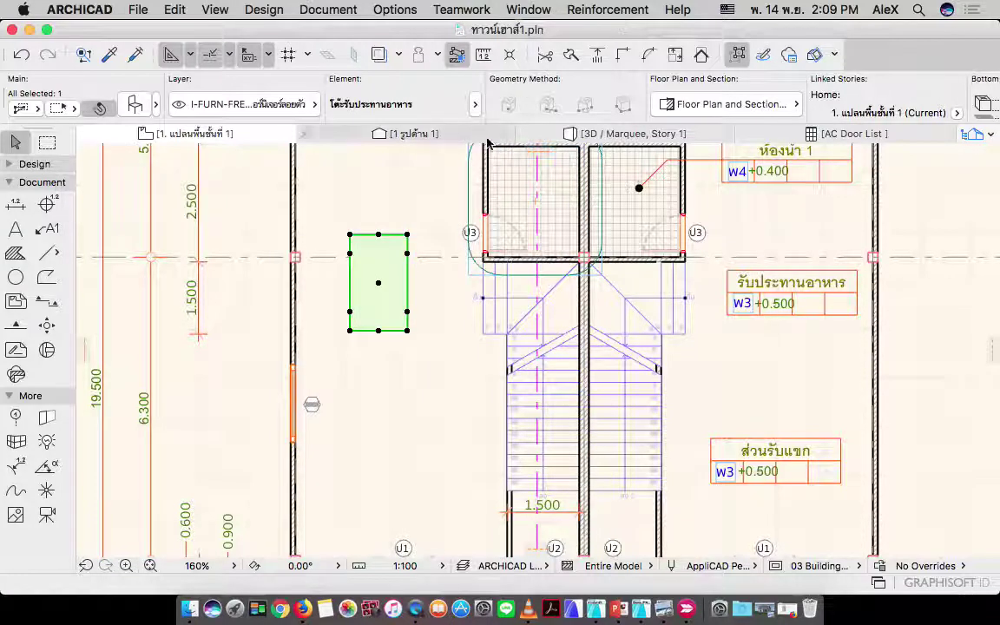
click(277, 223)
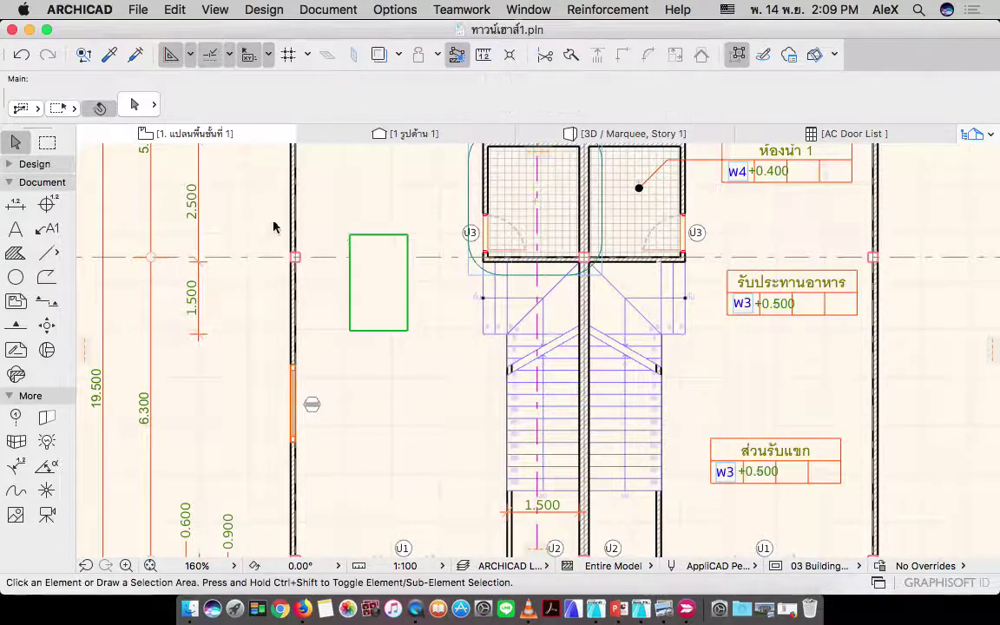
scroll(406, 236, down, 3)
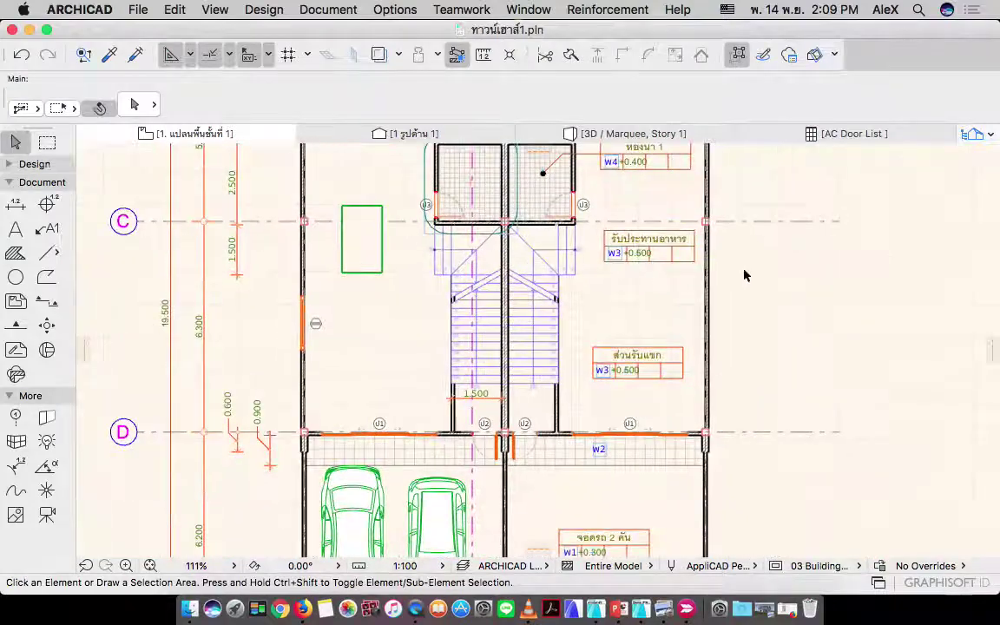
scroll(686, 271, down, 3)
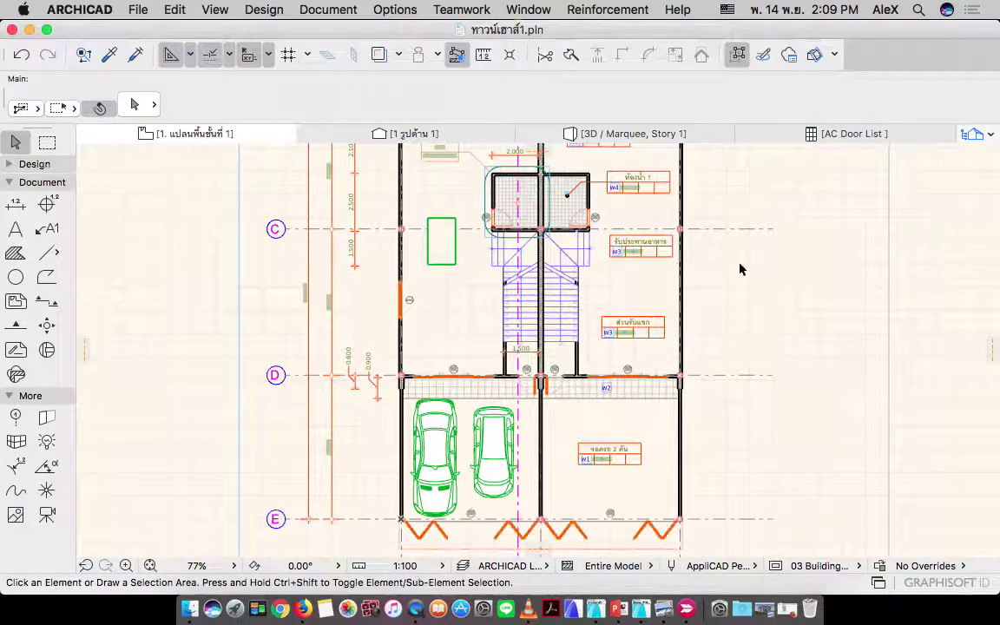
scroll(488, 248, up, 4)
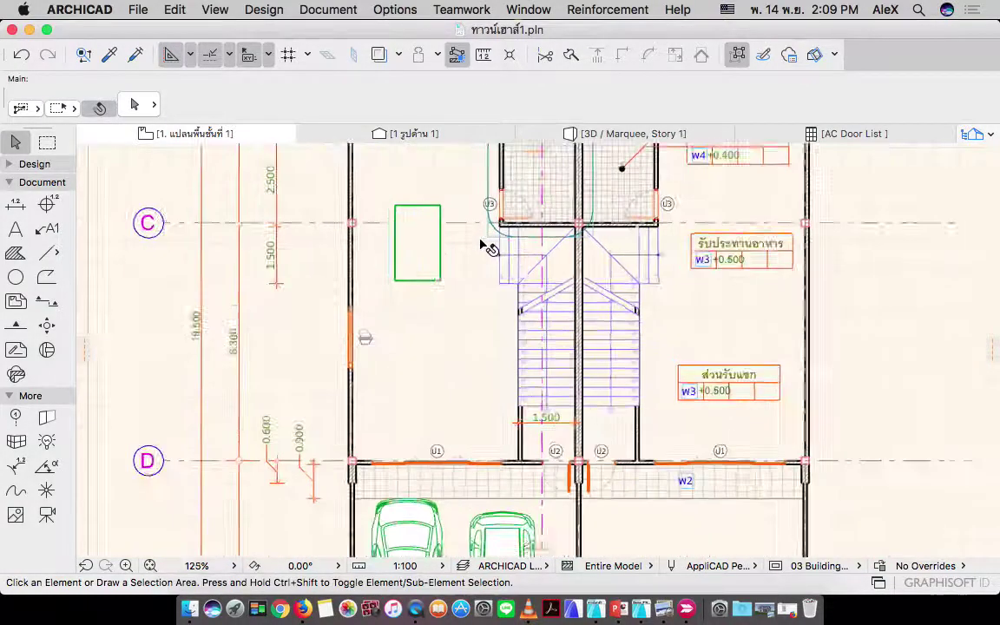
- Enclose the source table model below the floor plan in a marquee, delete all its morphs, and clear the marquee
scroll(513, 268, down, 4)
middle_drag(542, 486, 566, 249)
scroll(613, 438, up, 4)
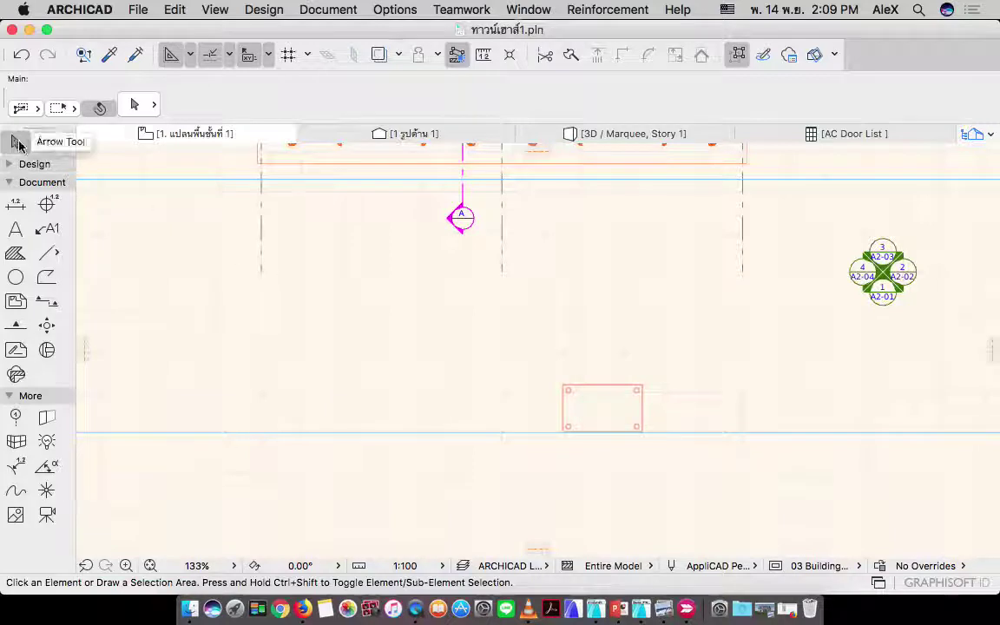
click(47, 142)
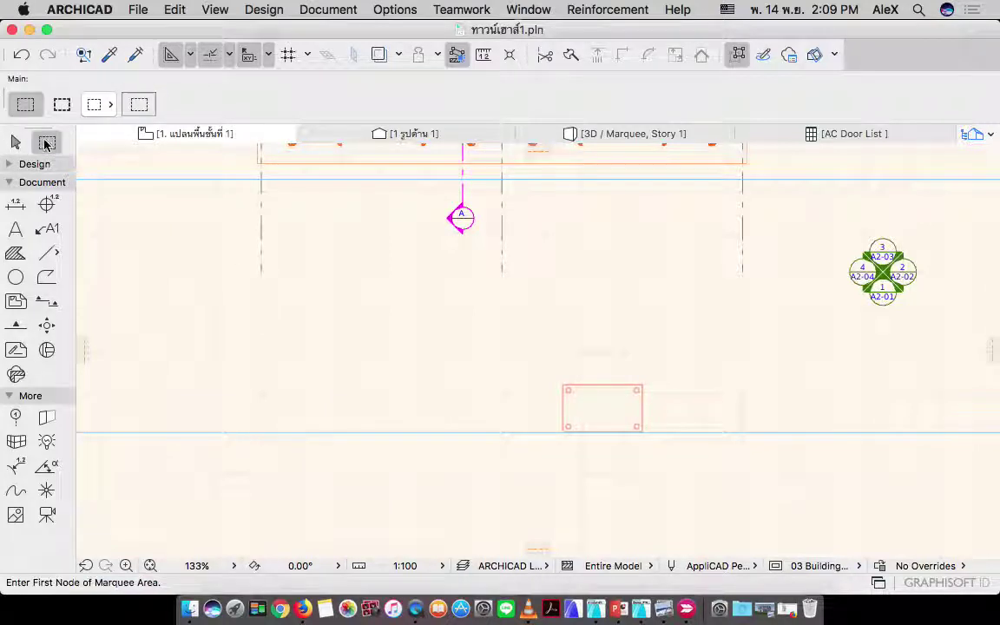
click(551, 364)
click(653, 465)
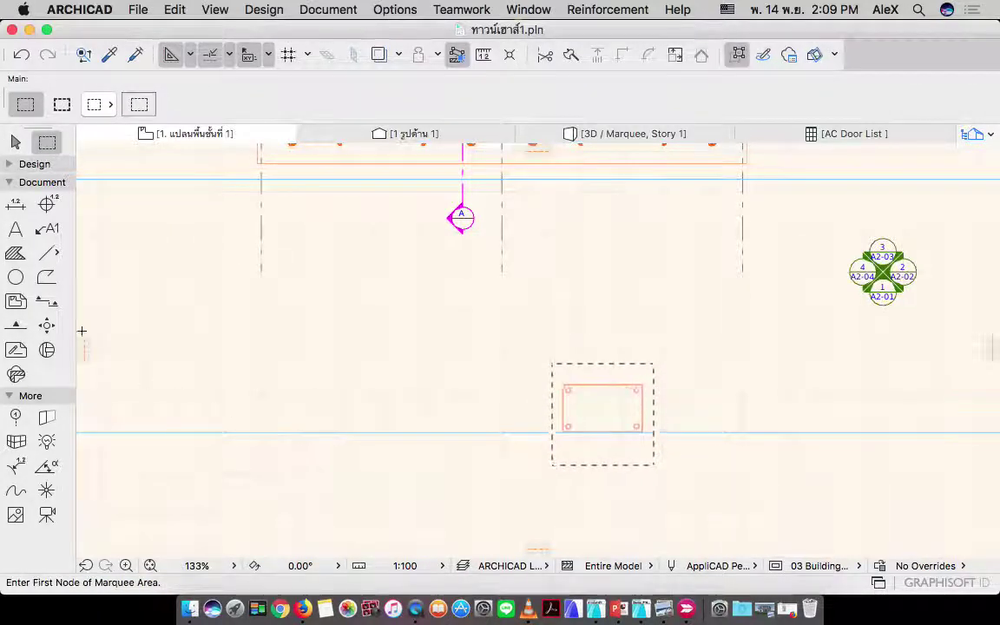
click(27, 165)
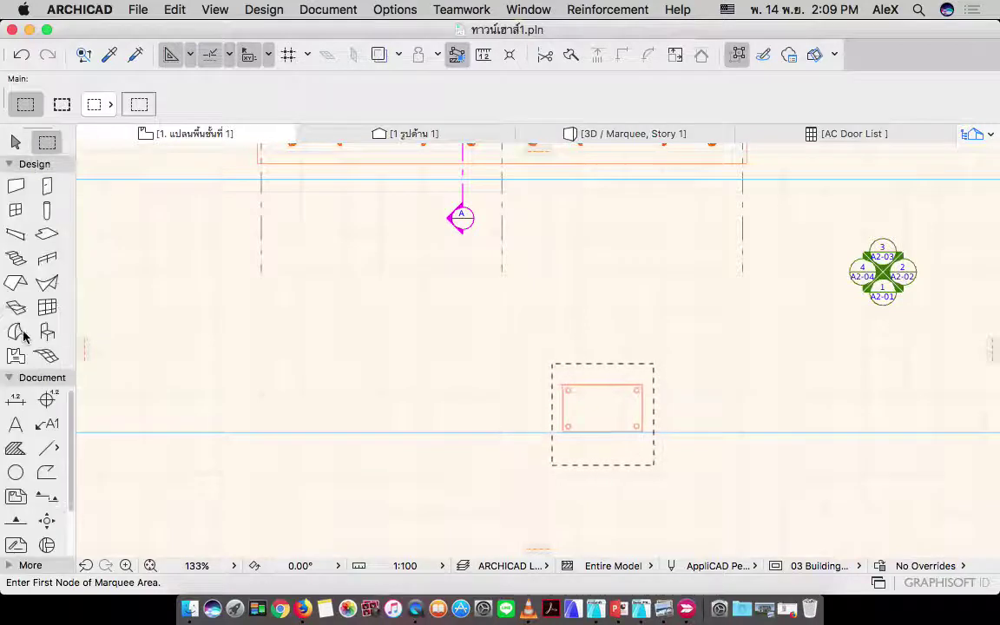
click(17, 332)
key(ctrl+a)
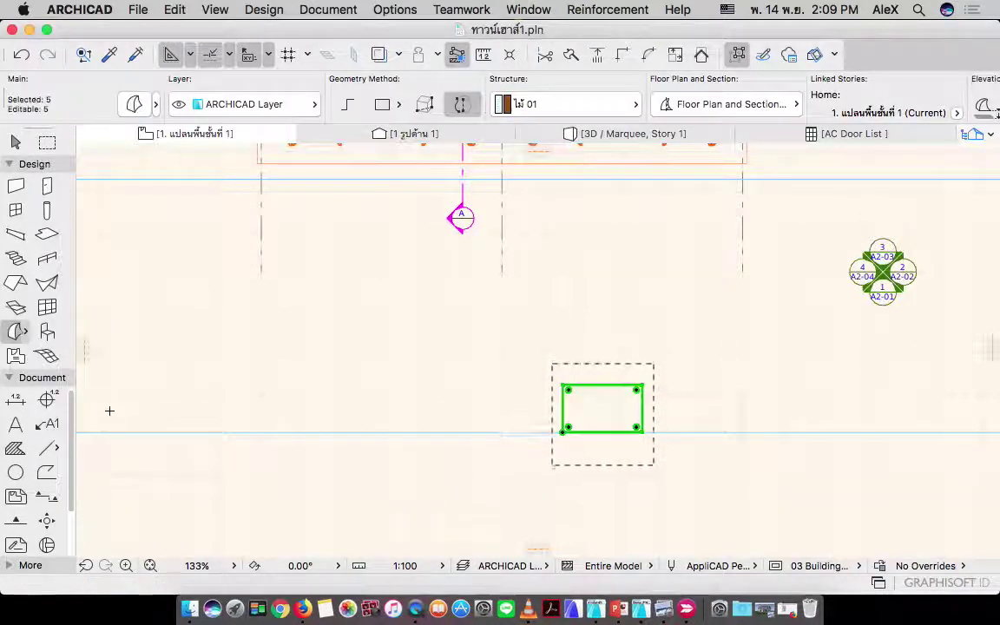
key(Escape)
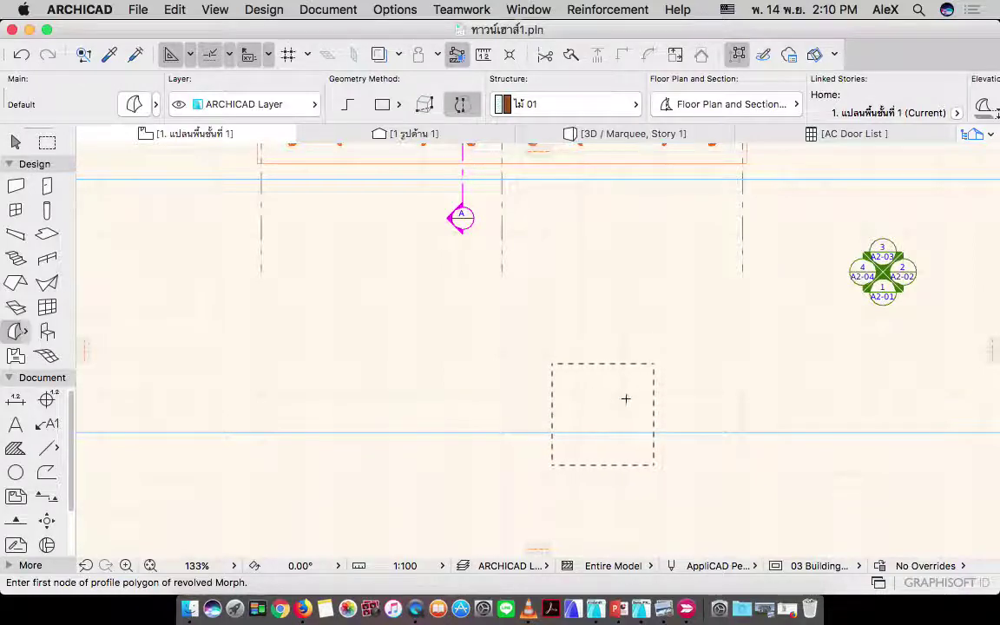
key(Escape)
key(Escape)
scroll(566, 472, down, 1)
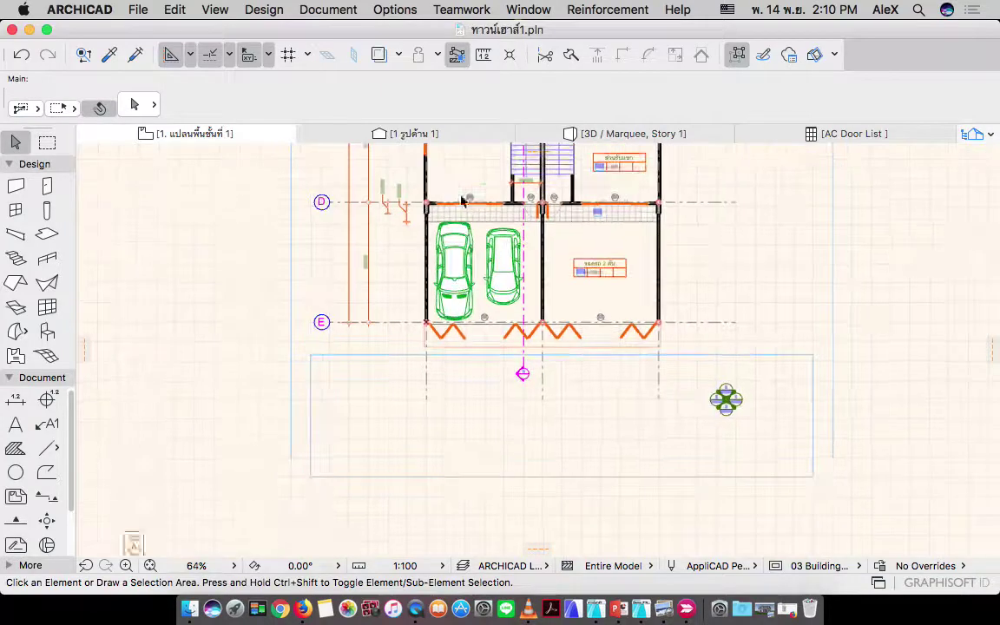
- Open the AC Object List schedule from the project's element schedules
scroll(520, 408, up, 5)
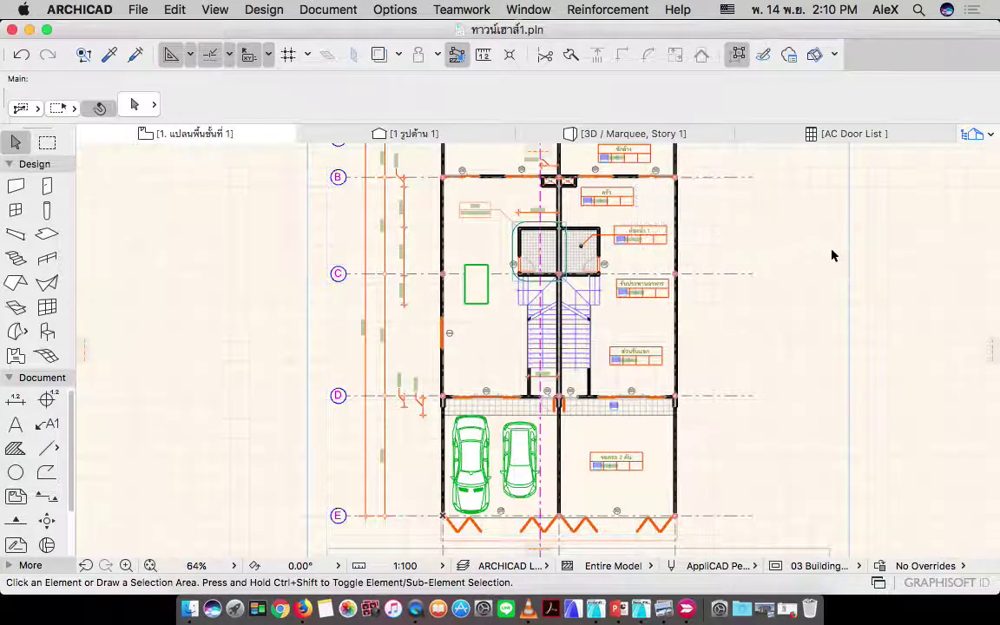
click(985, 137)
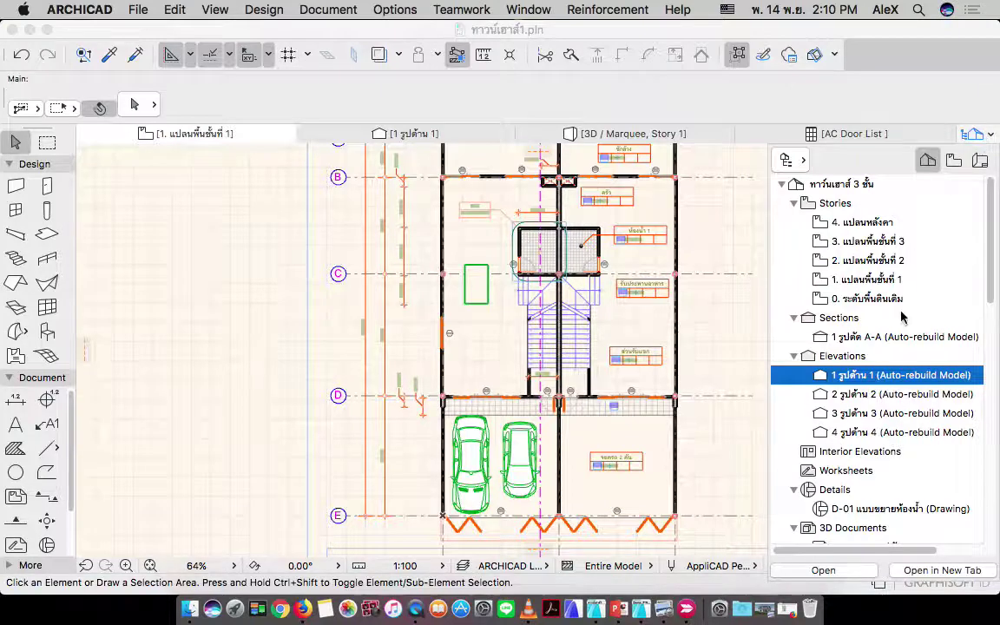
scroll(903, 319, down, 5)
scroll(902, 319, down, 1)
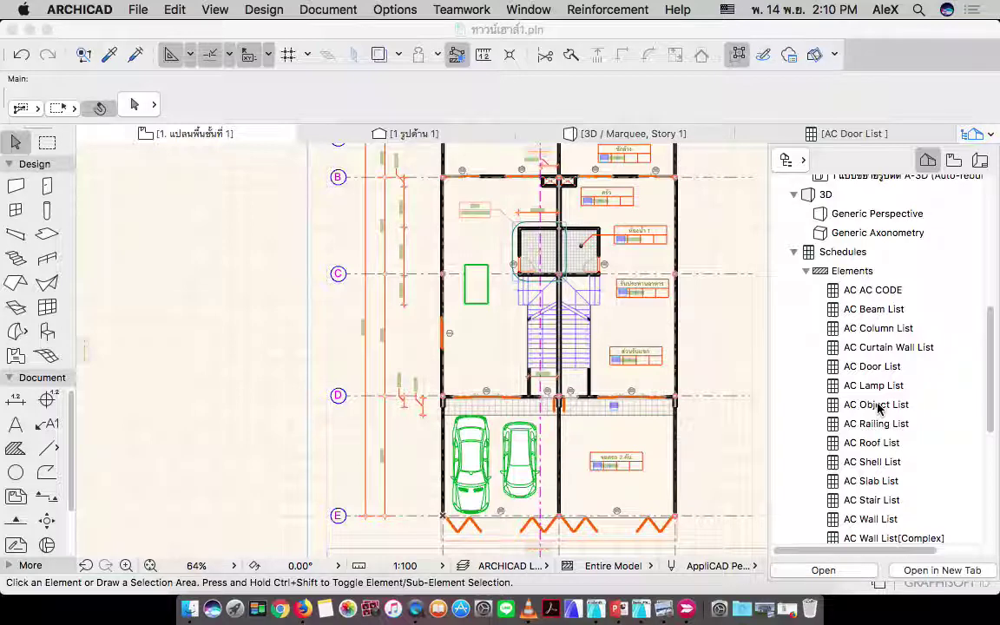
double_click(877, 404)
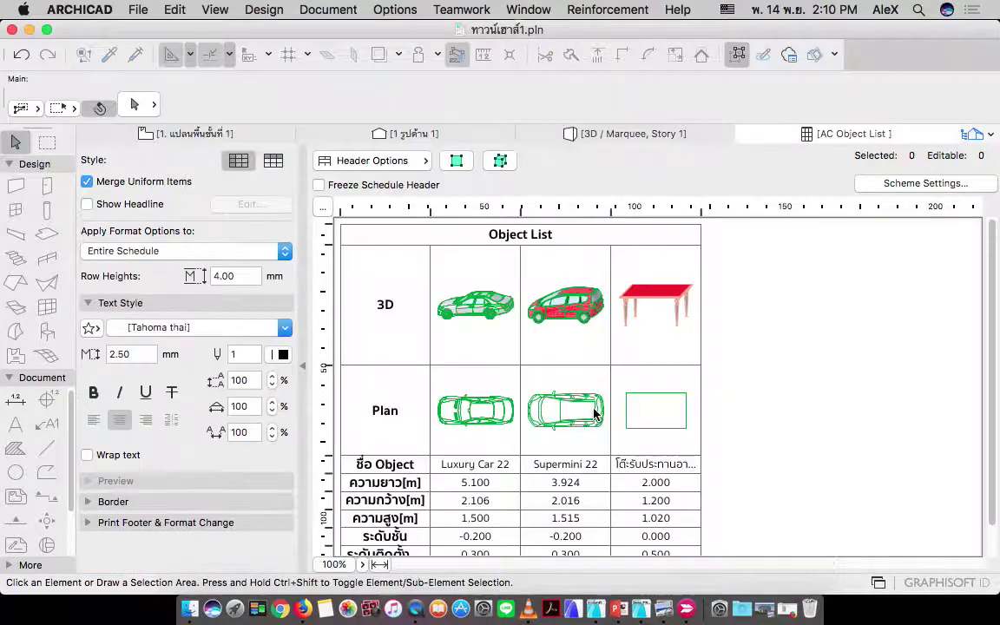
- Check the dining table's 3D preview and quantity in the object schedule, and clear the selection
click(667, 299)
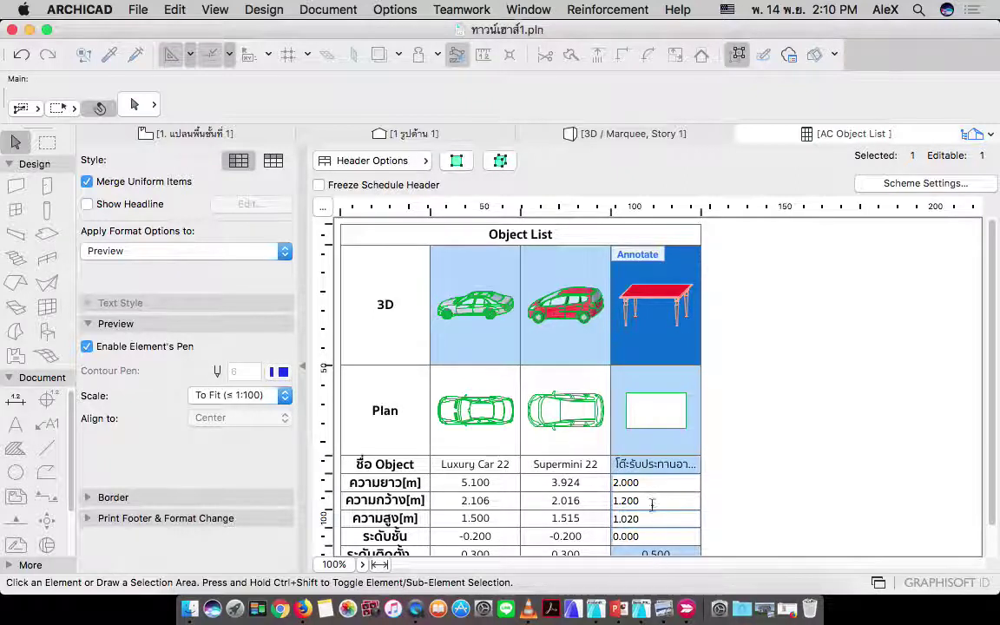
scroll(659, 504, down, 2)
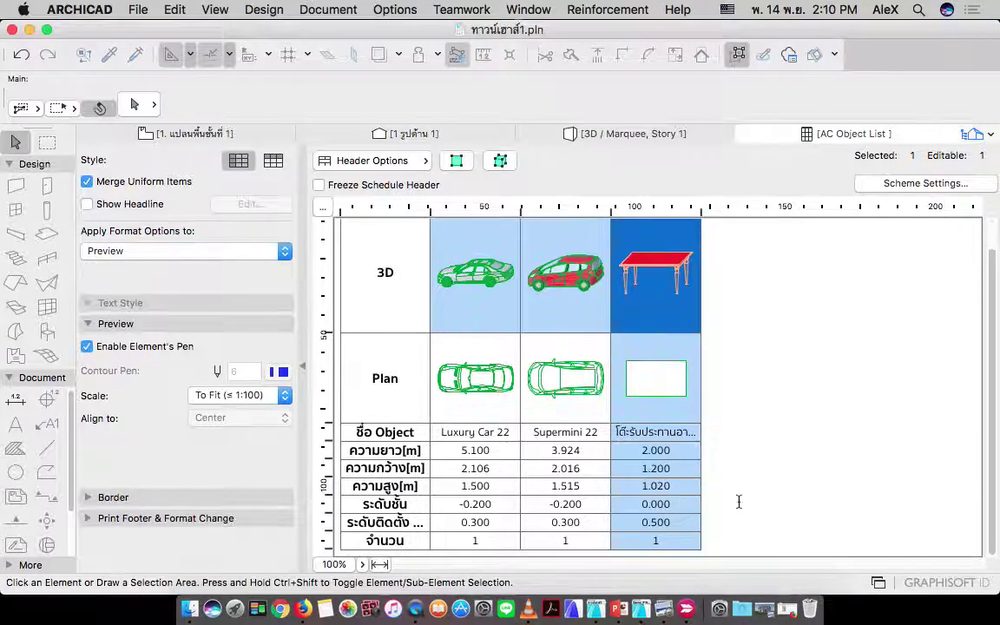
click(664, 543)
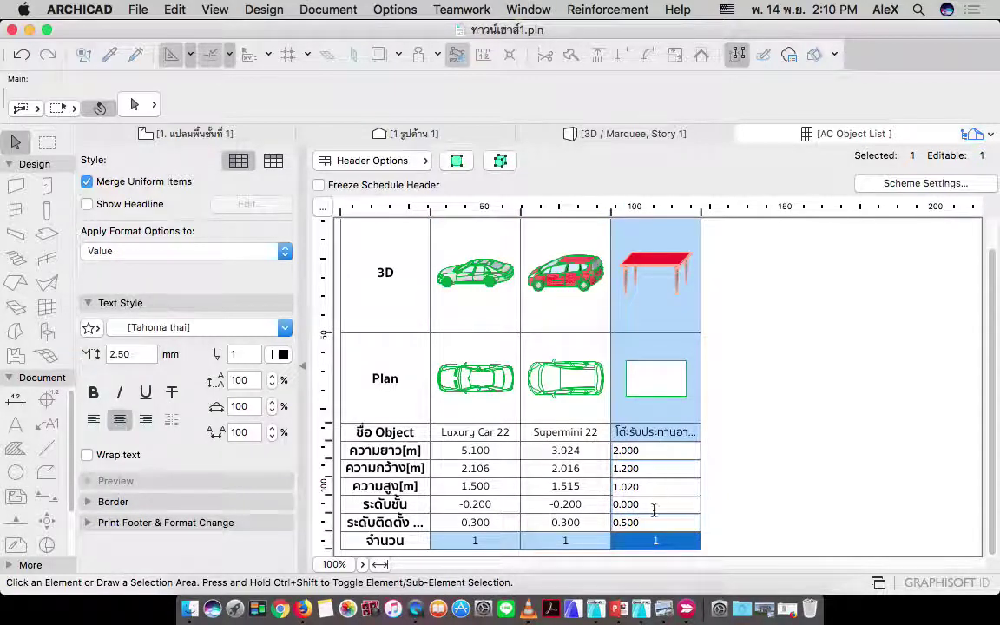
click(769, 457)
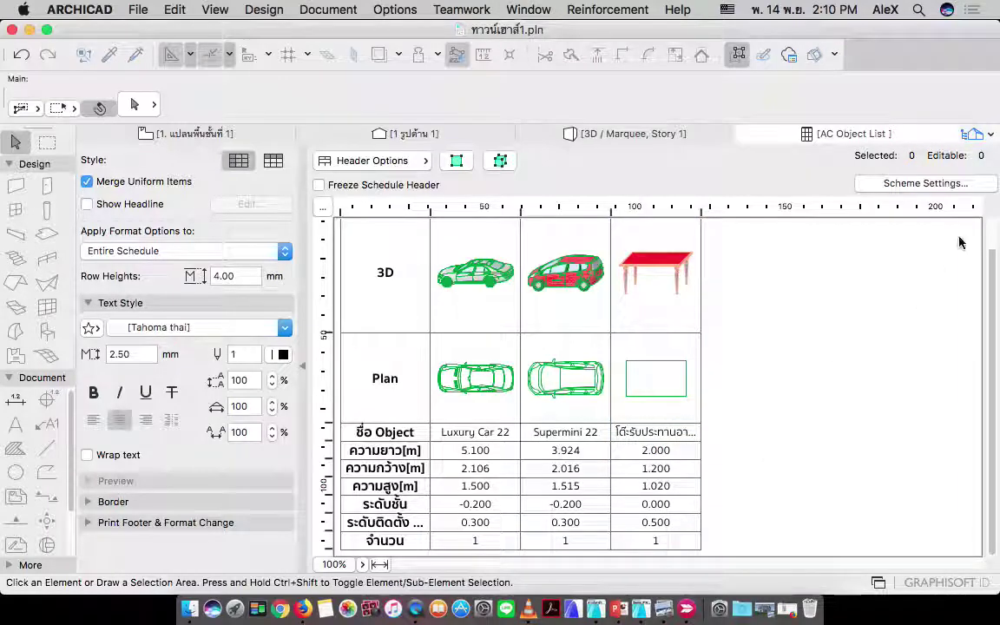
- Look through the project's list of element schedules, and return to the first-floor plan
click(990, 135)
scroll(868, 391, down, 5)
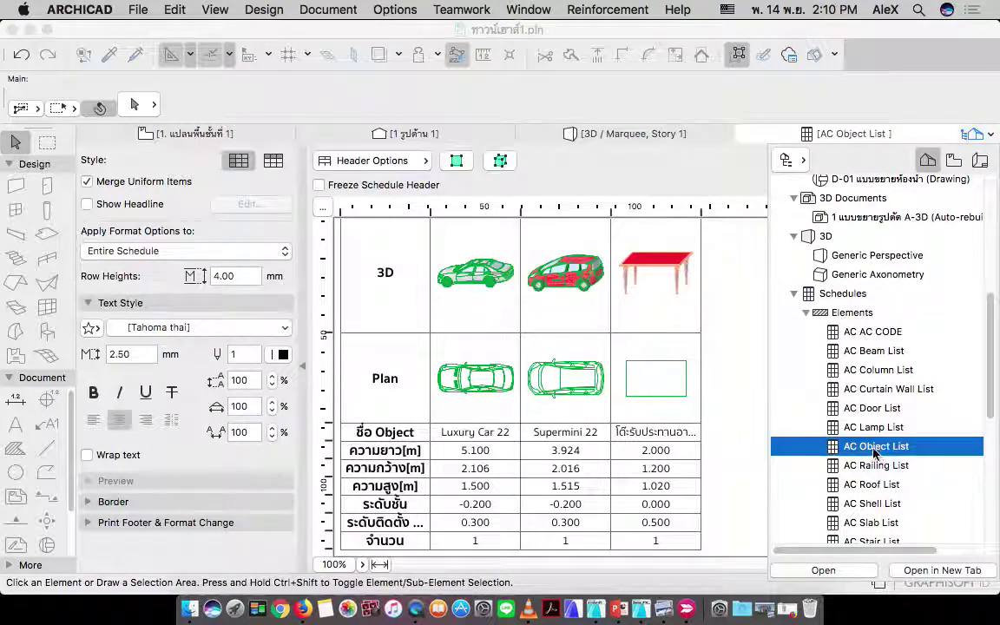
scroll(881, 446, down, 1)
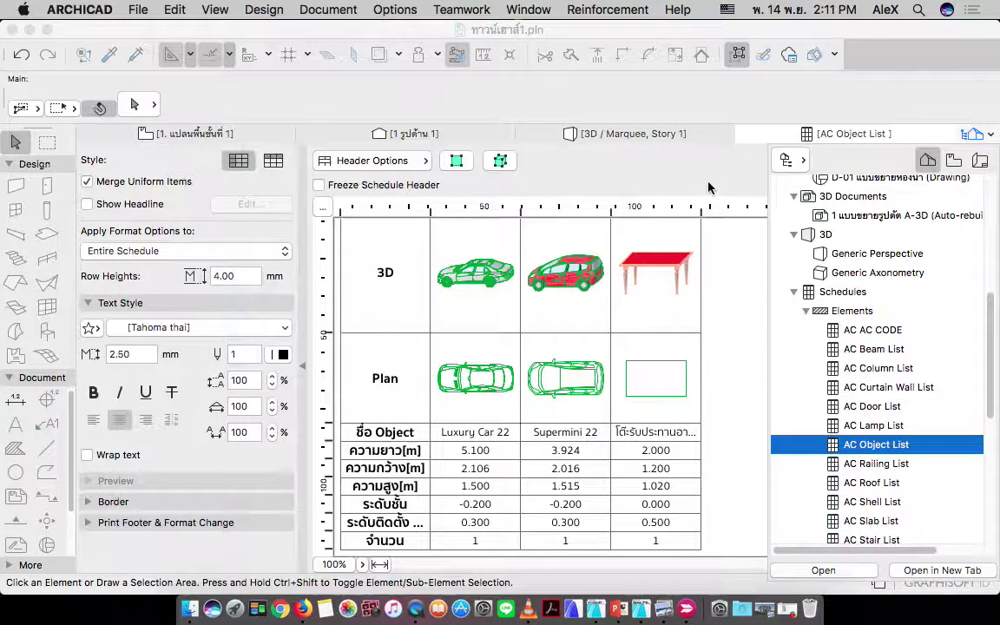
click(637, 150)
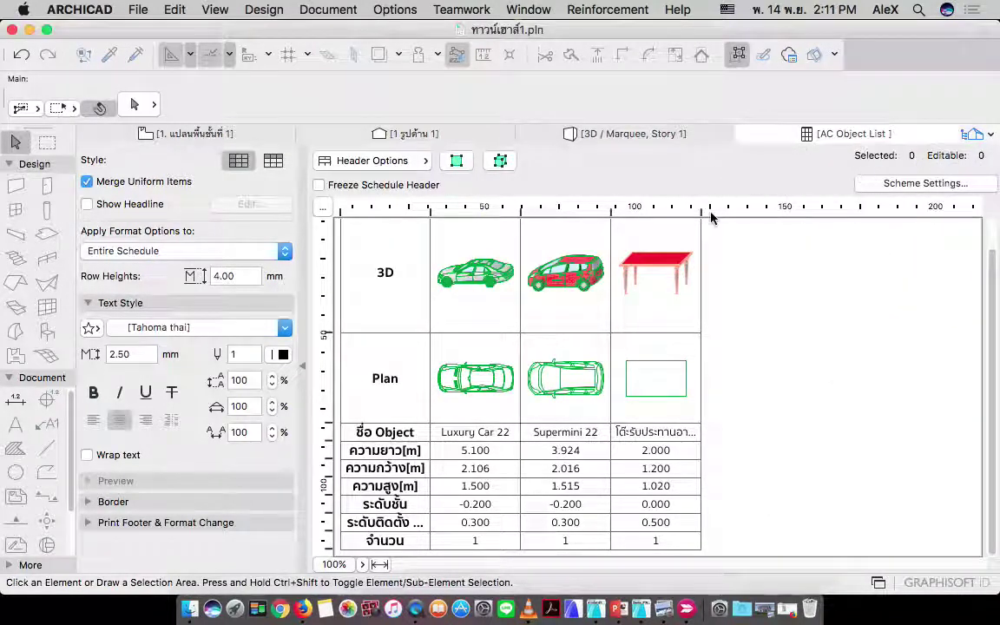
click(194, 133)
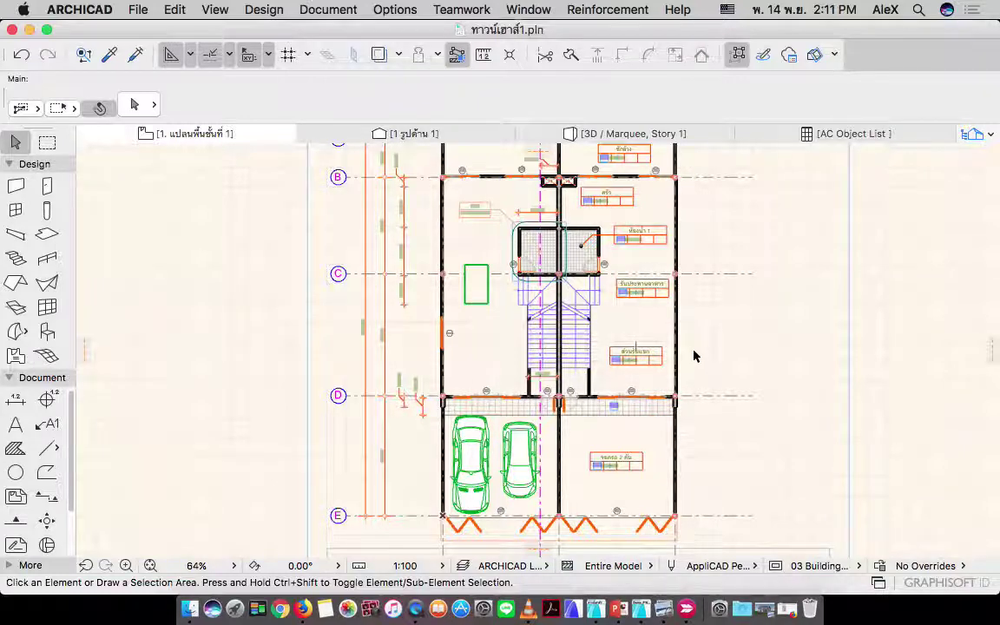
scroll(521, 269, down, 3)
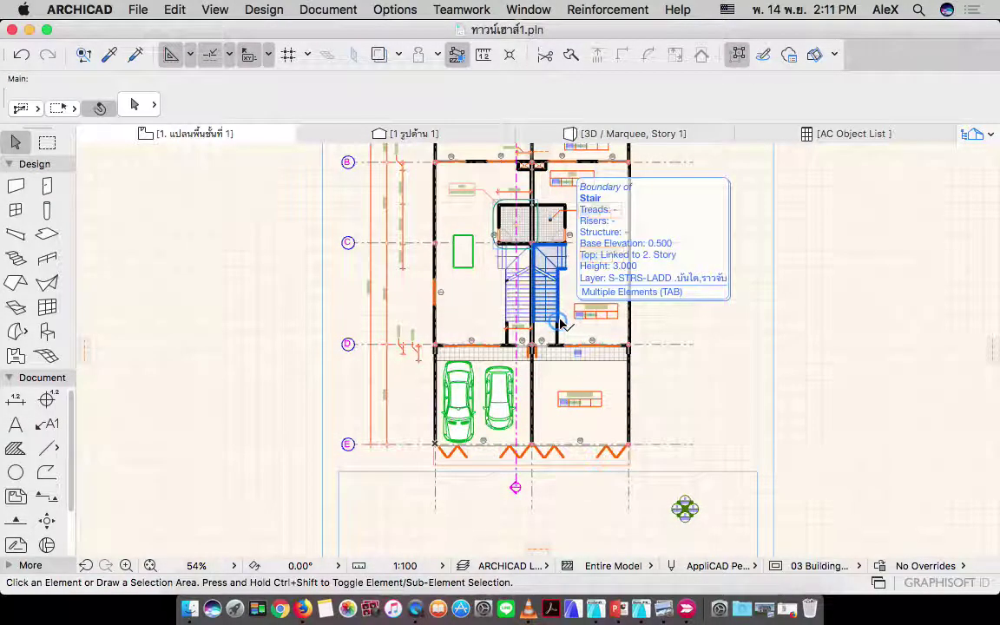
- Switch to Firefox, search for 3dwarehouse in a new tab, and open the 3D Warehouse site
click(302, 610)
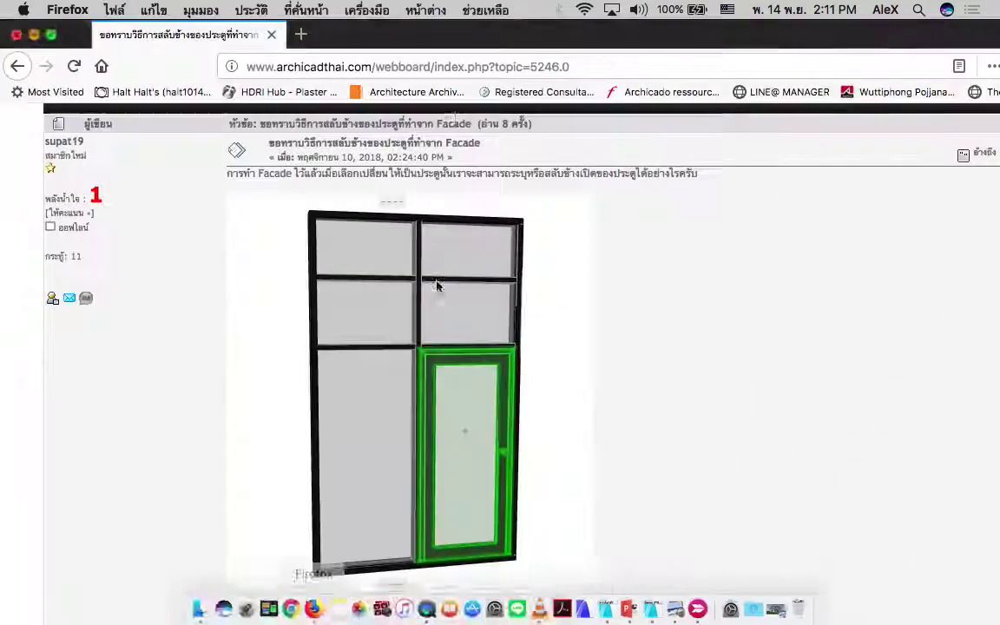
click(301, 36)
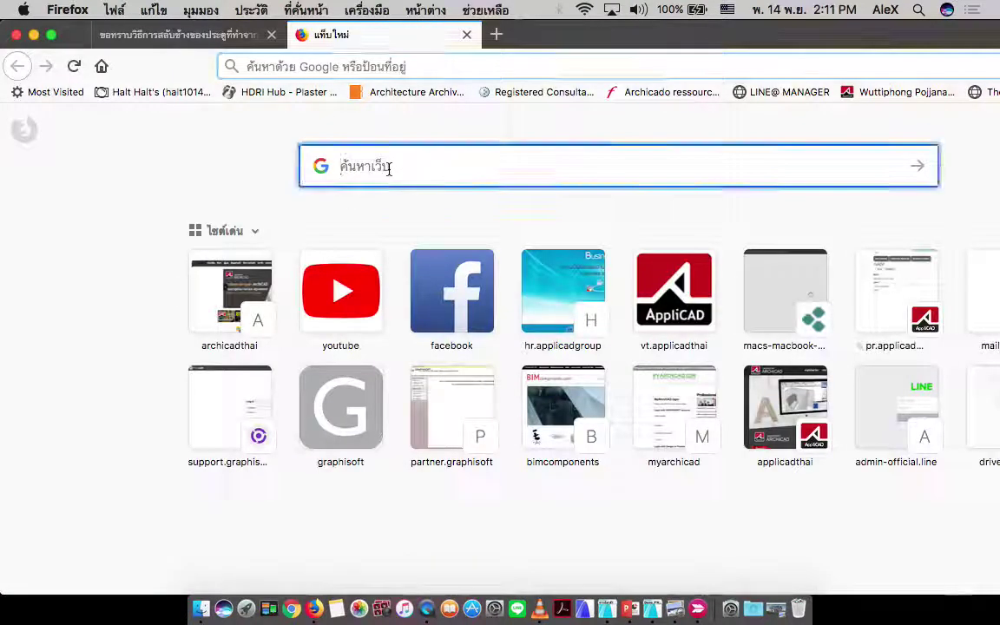
text(3)
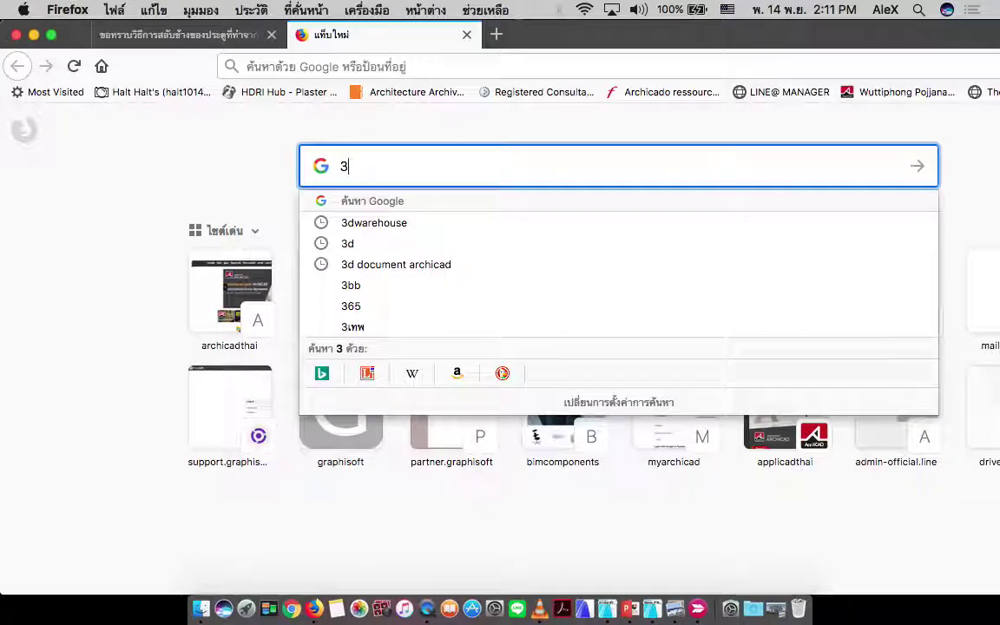
click(378, 224)
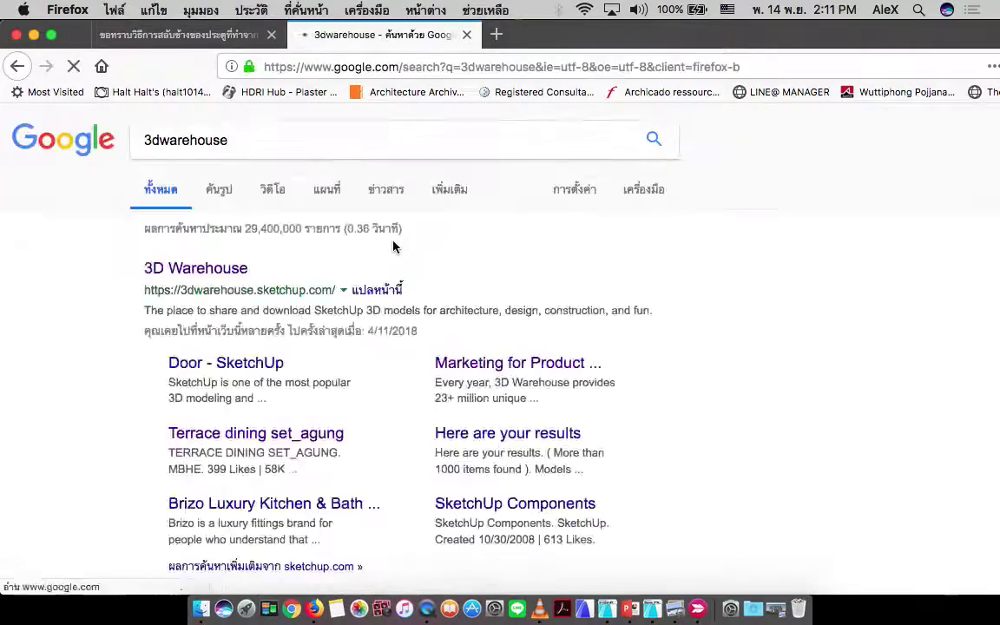
click(223, 271)
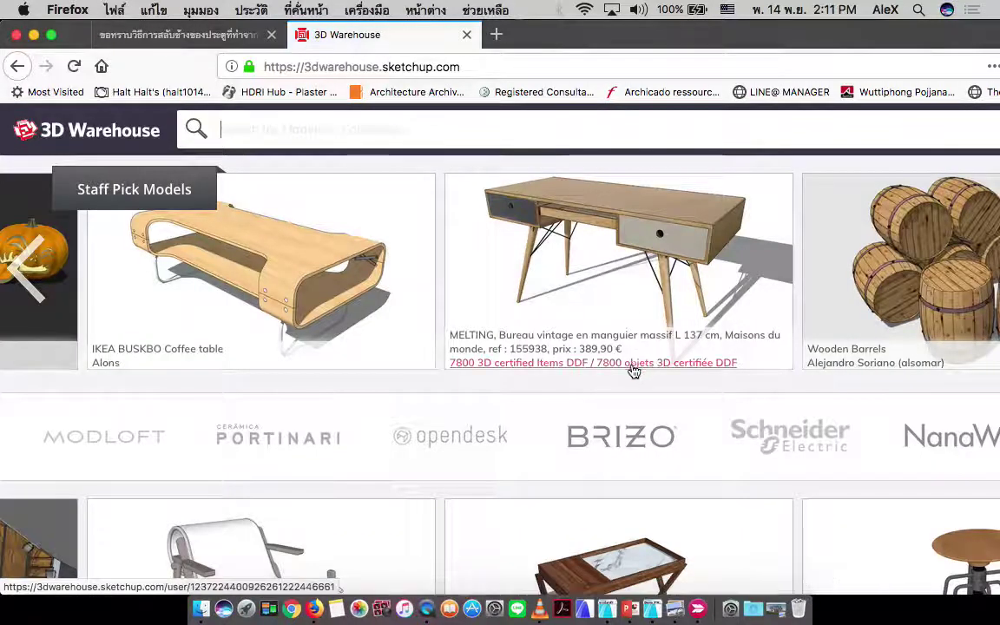
- Browse the staff pick models and open the page of the MELTING vintage desk
scroll(433, 347, down, 5)
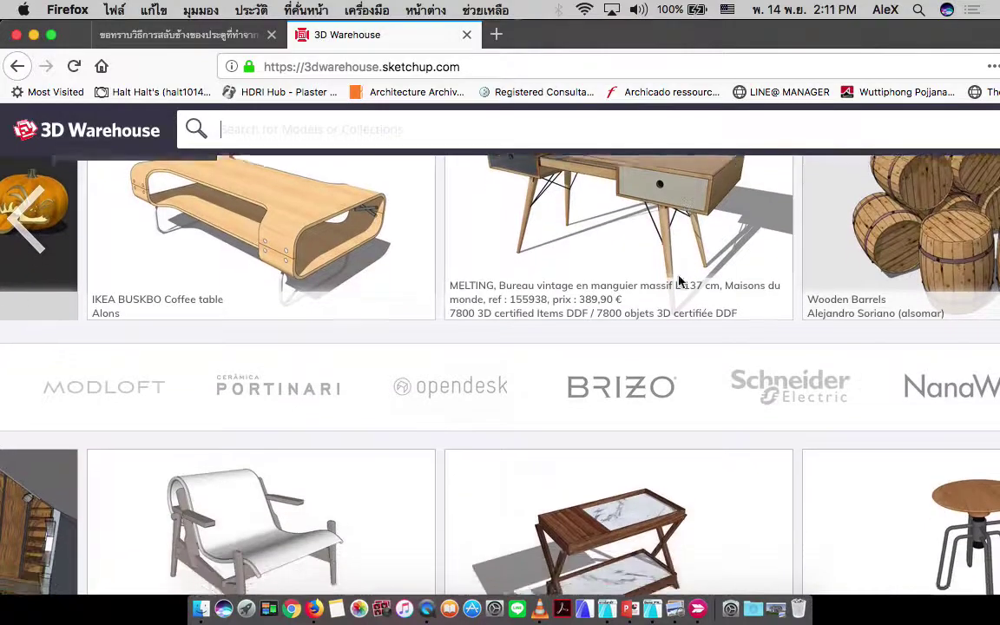
scroll(512, 356, up, 3)
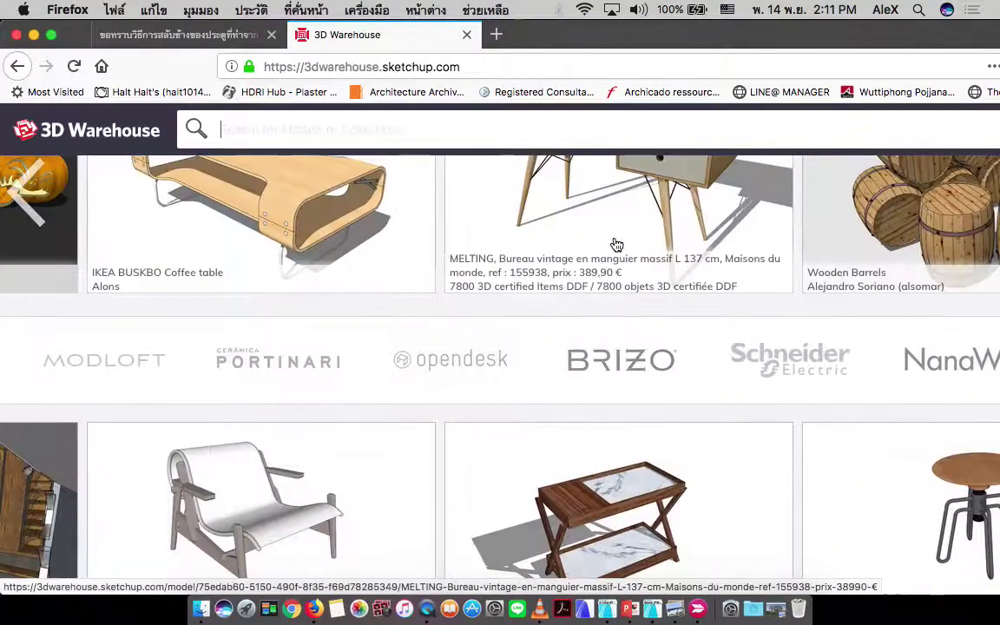
scroll(521, 260, up, 2)
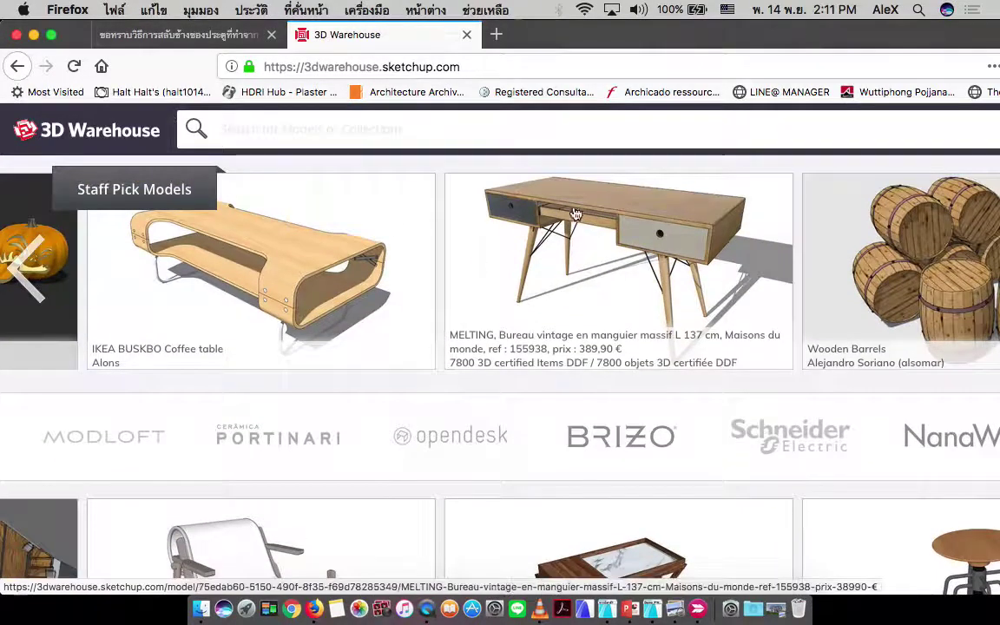
click(584, 330)
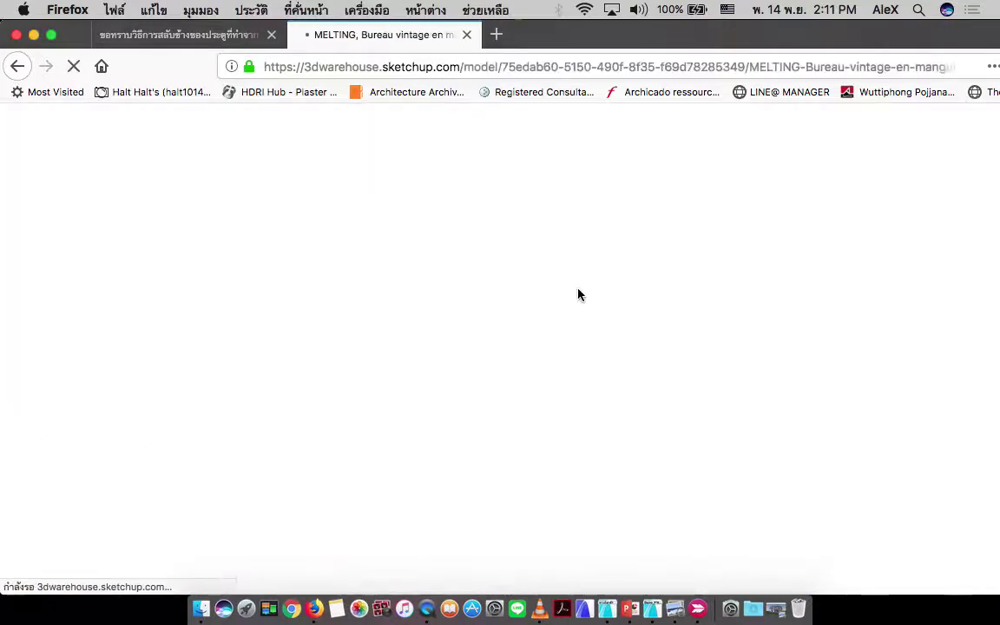
- Examine the file formats offered for downloading the MELTING desk model, and dismiss the list without choosing one
scroll(581, 295, down, 8)
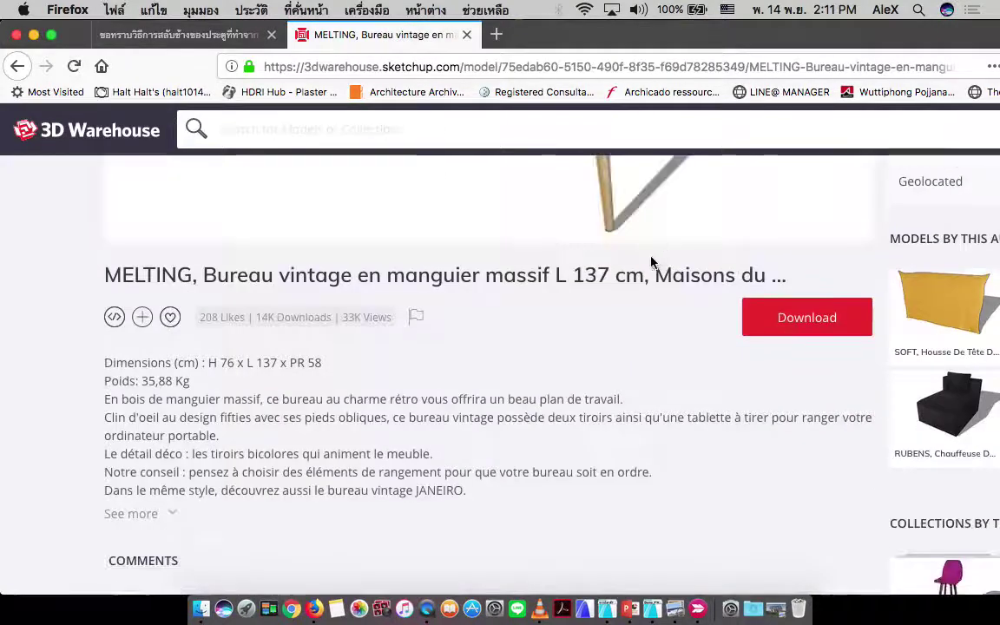
scroll(652, 263, up, 1)
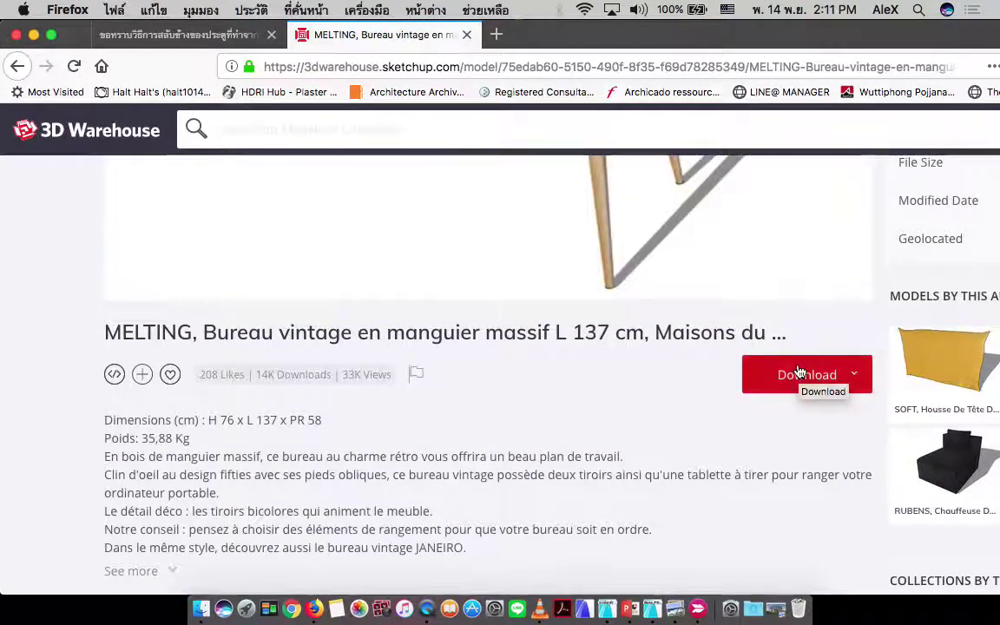
click(798, 372)
scroll(798, 374, down, 4)
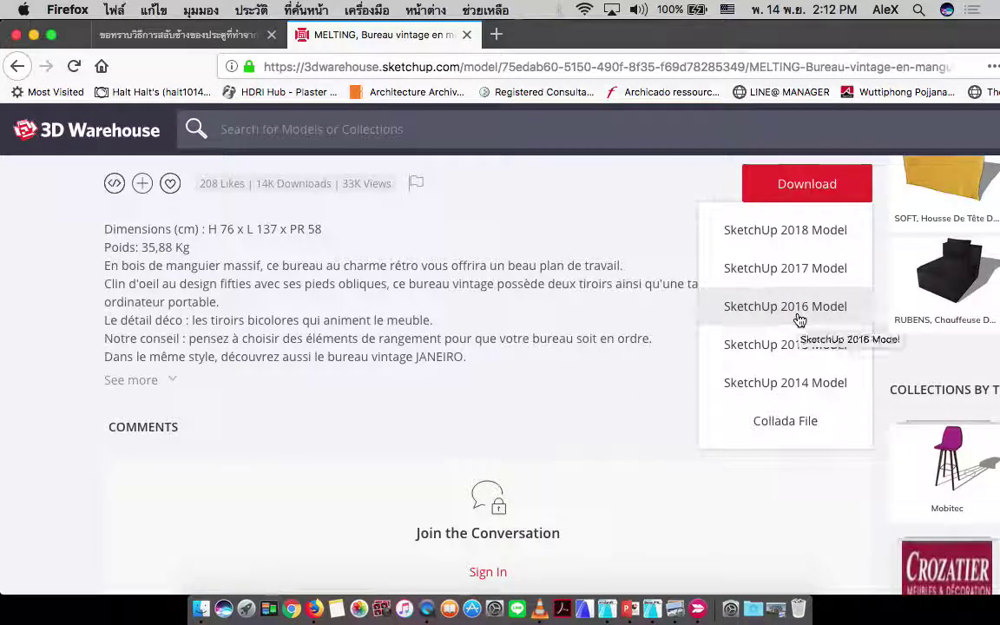
click(605, 429)
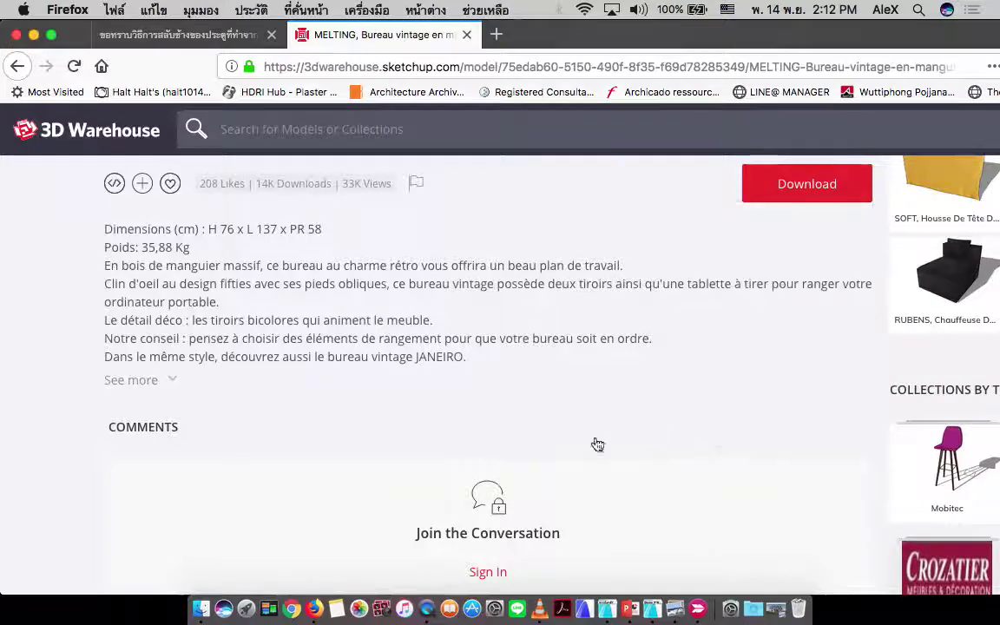
- Switch to ARCHICAD and merge the SketchUp file Hiroshima+Sofa.skp into the first-floor plan, in the empty area in front of the house
click(607, 608)
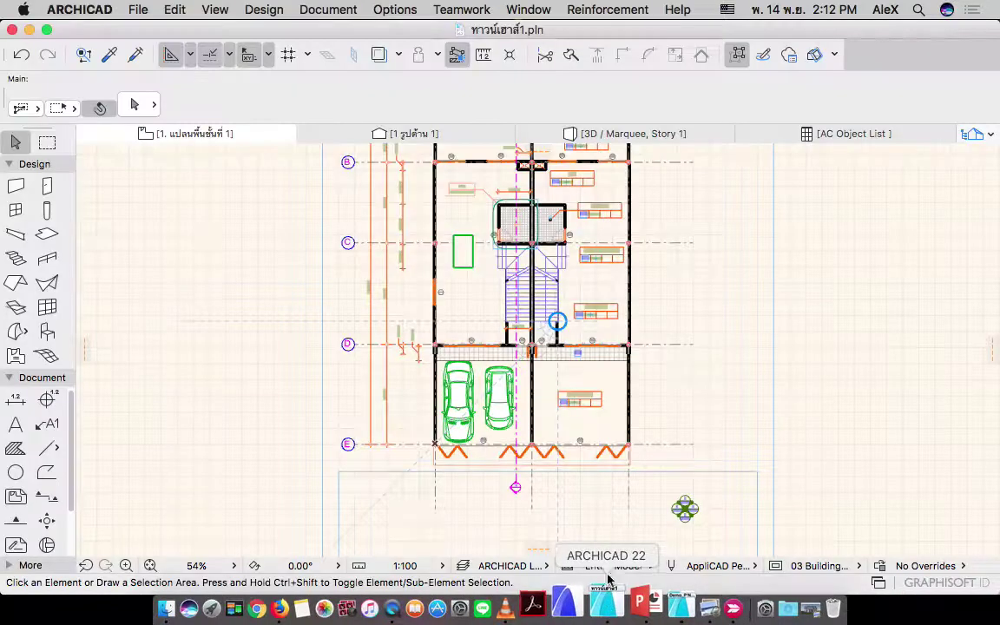
scroll(549, 447, up, 3)
middle_drag(549, 447, 564, 356)
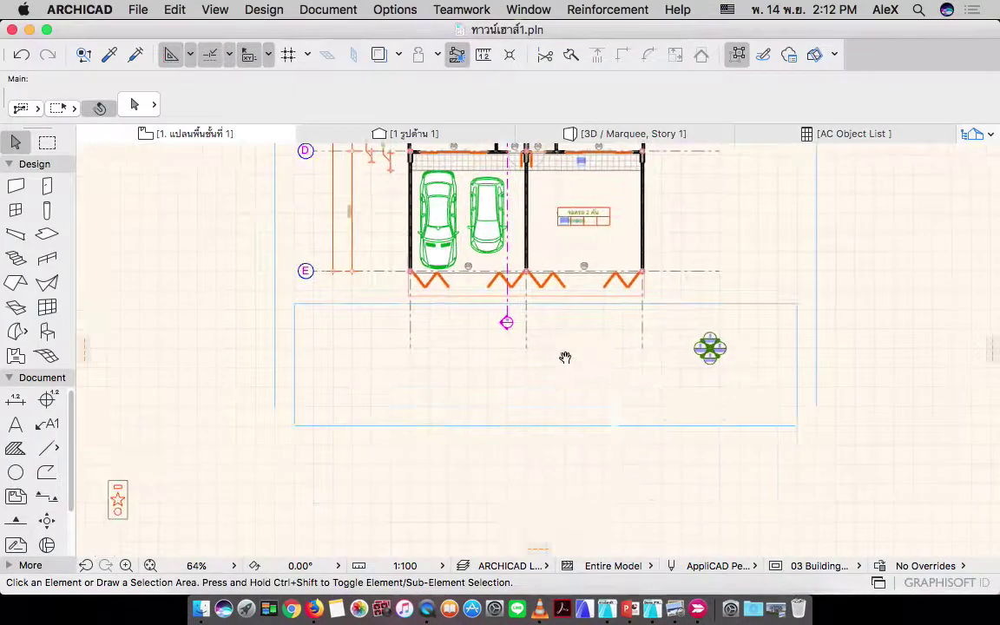
scroll(529, 365, up, 2)
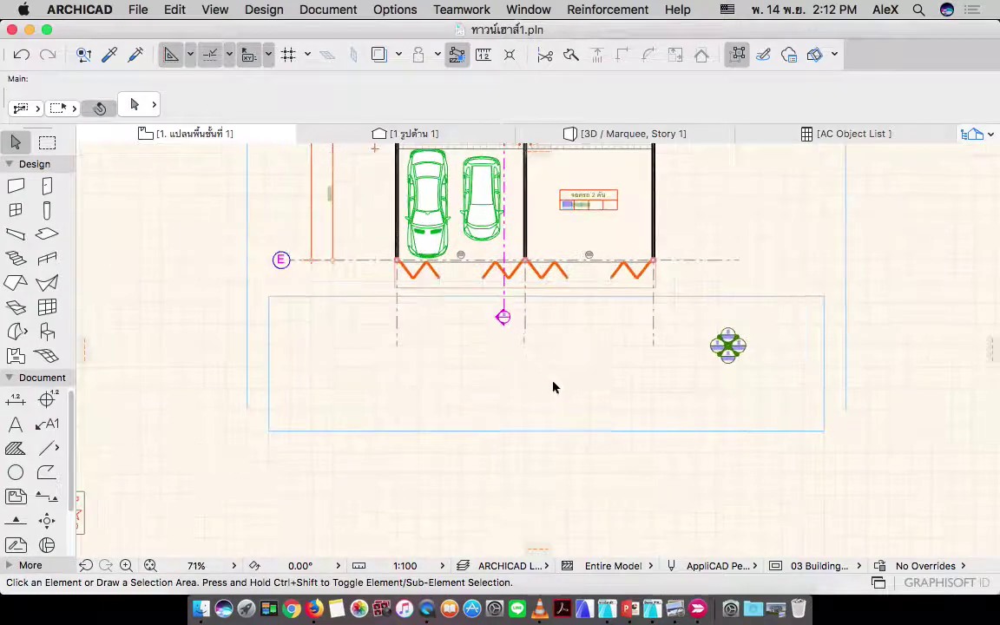
scroll(549, 387, right, 1)
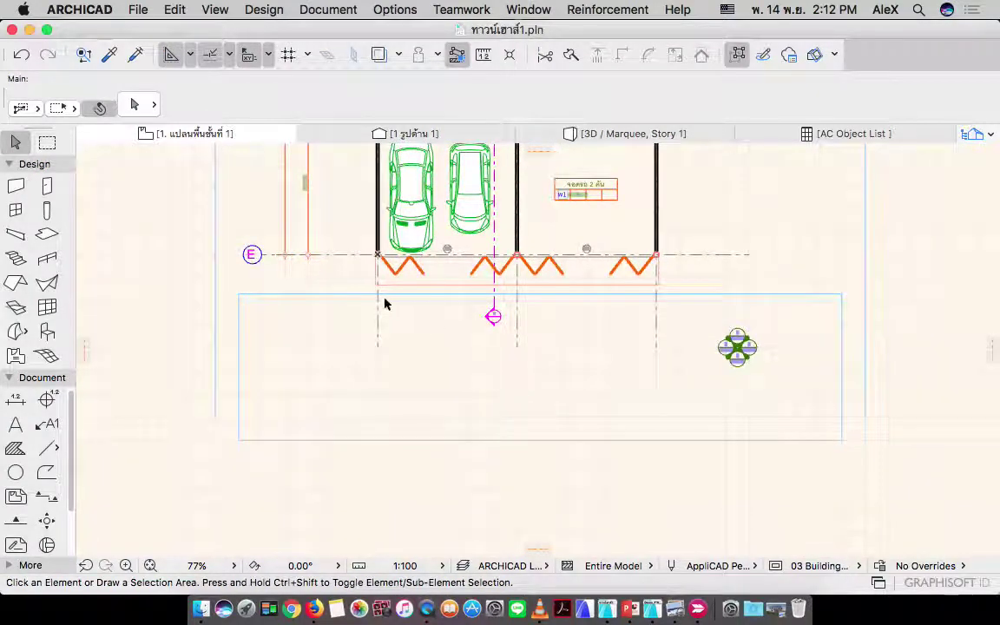
click(136, 10)
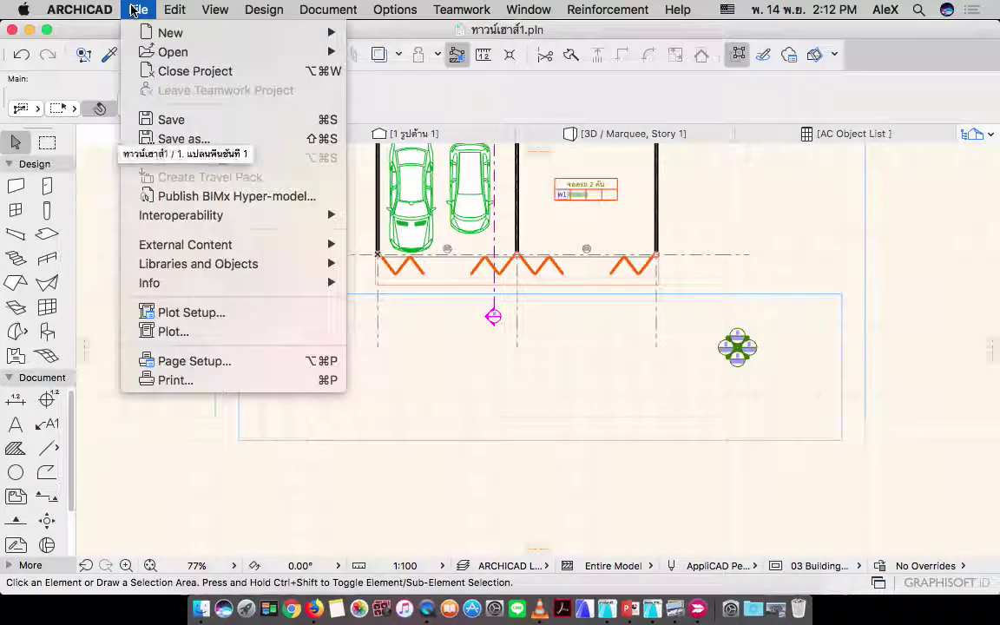
mouse_move(177, 216)
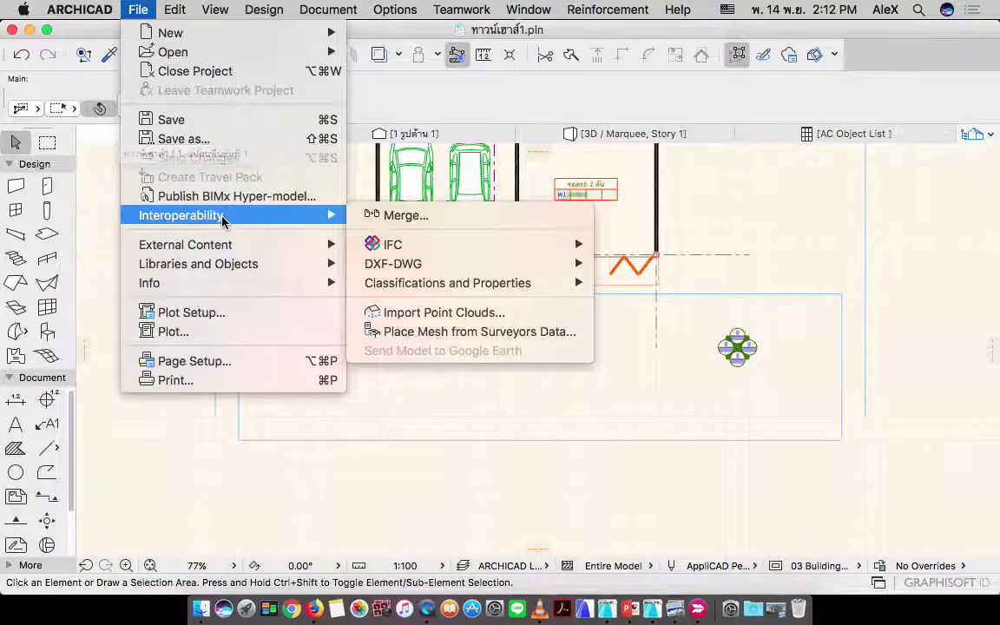
click(401, 219)
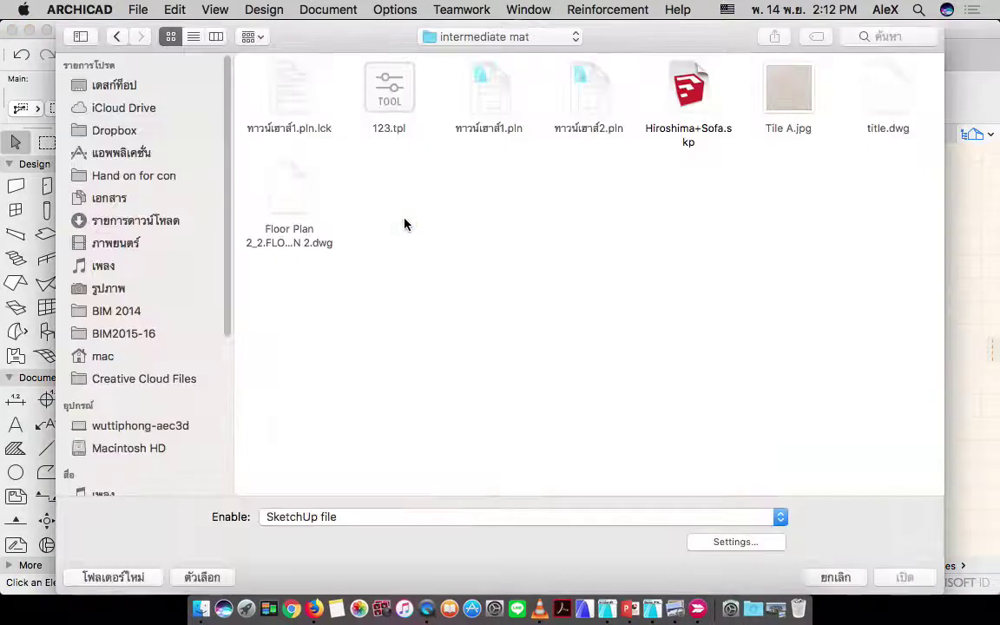
click(386, 518)
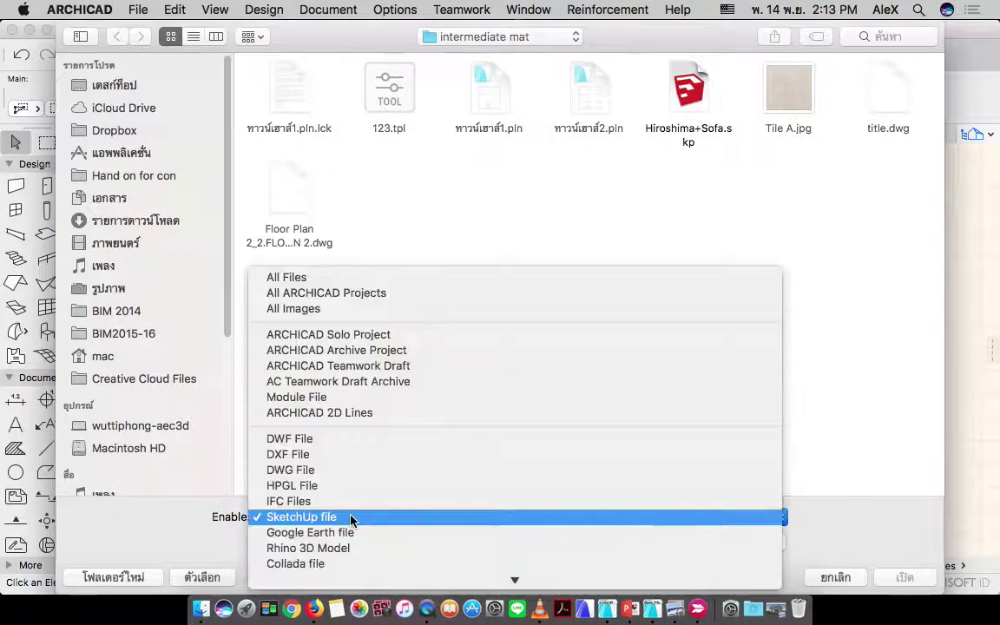
click(350, 517)
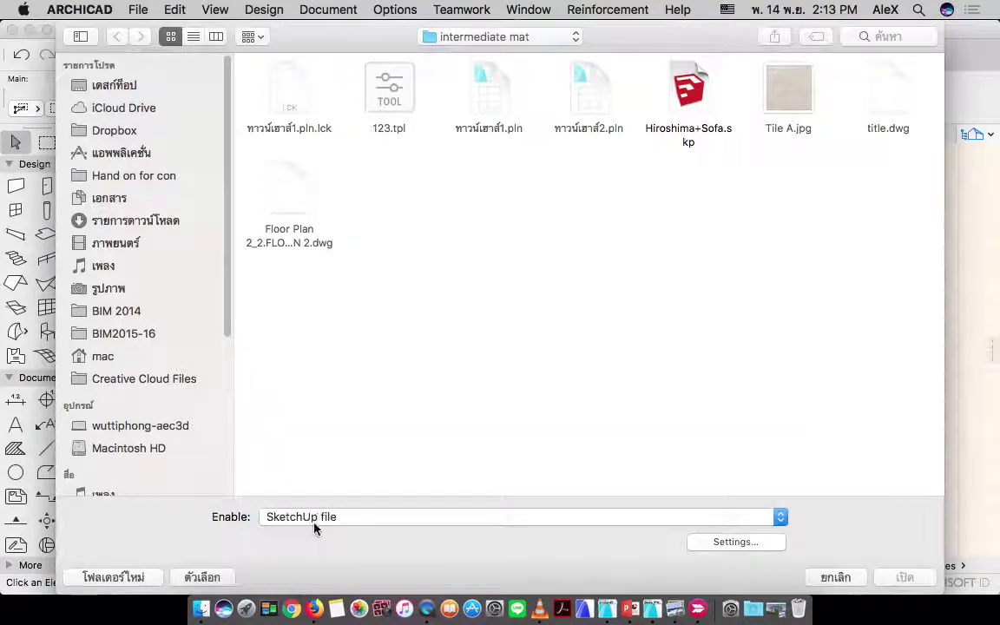
click(686, 112)
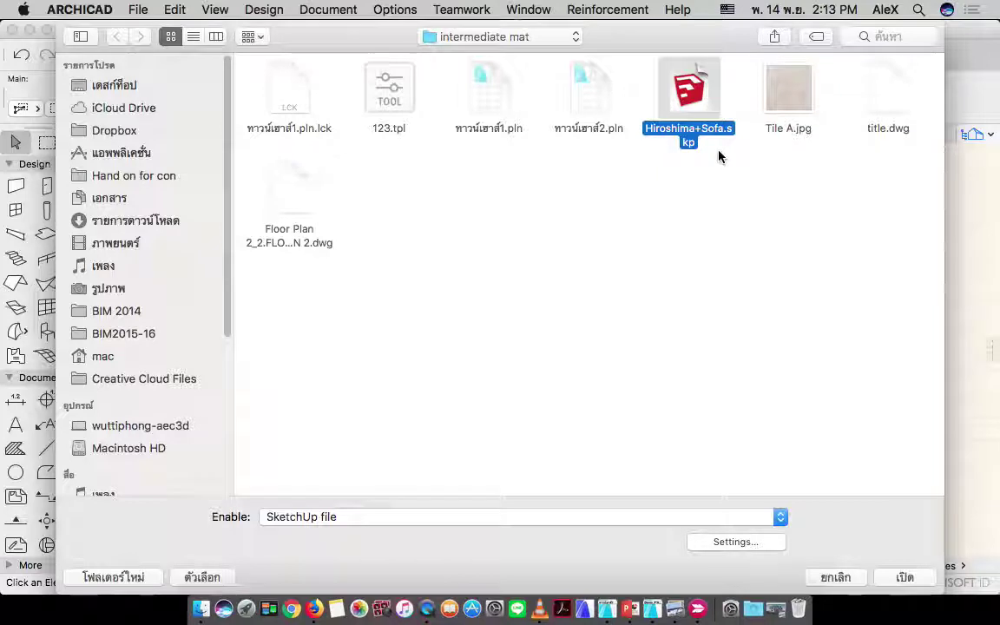
click(903, 577)
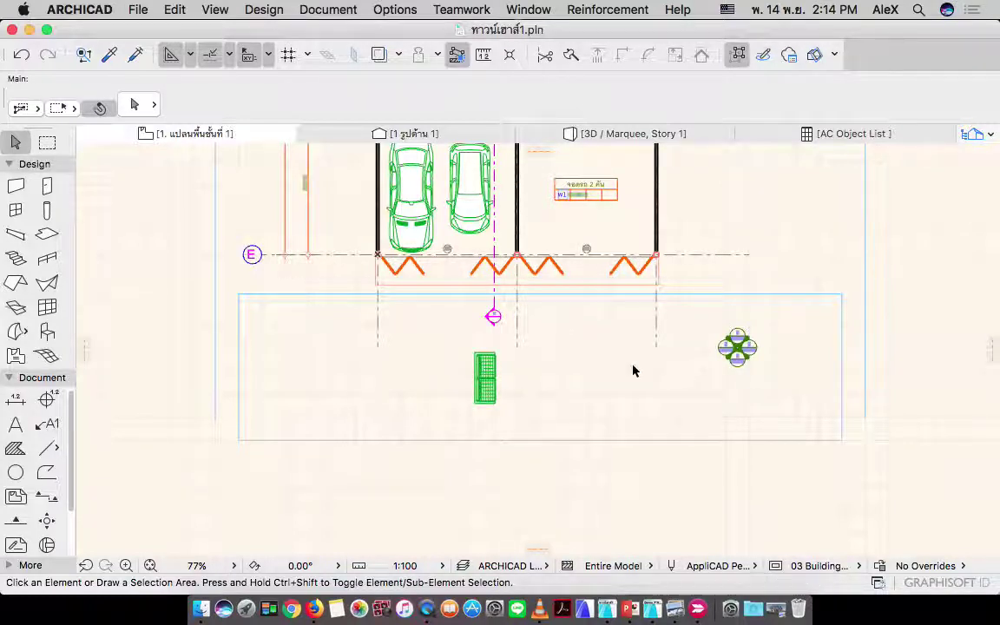
- Examine the merged sofa up close in the floor plan, selecting it to check its element details and deselecting it again
scroll(469, 394, up, 5)
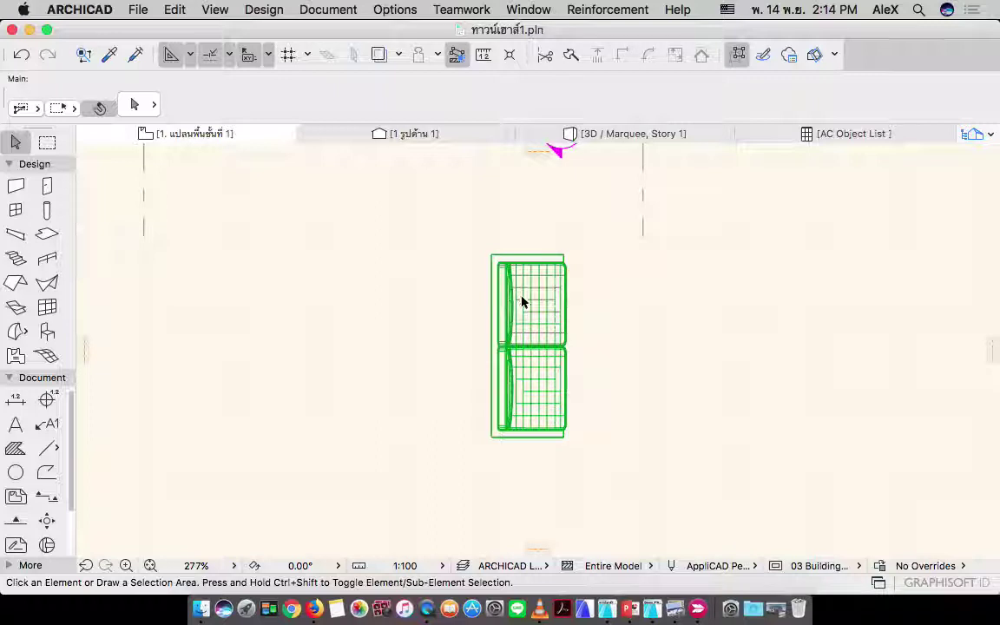
scroll(492, 315, down, 4)
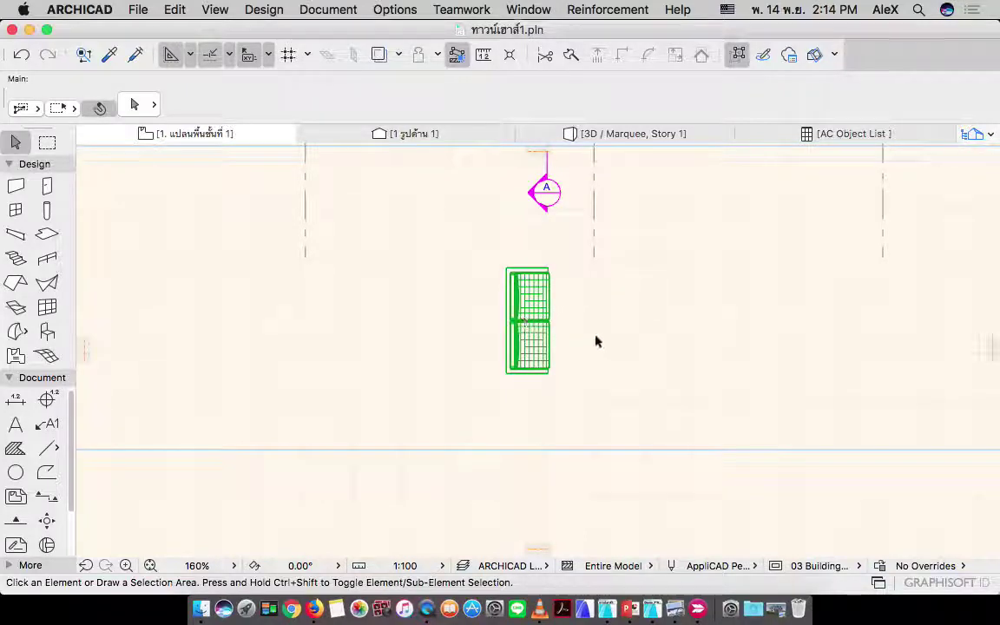
click(531, 317)
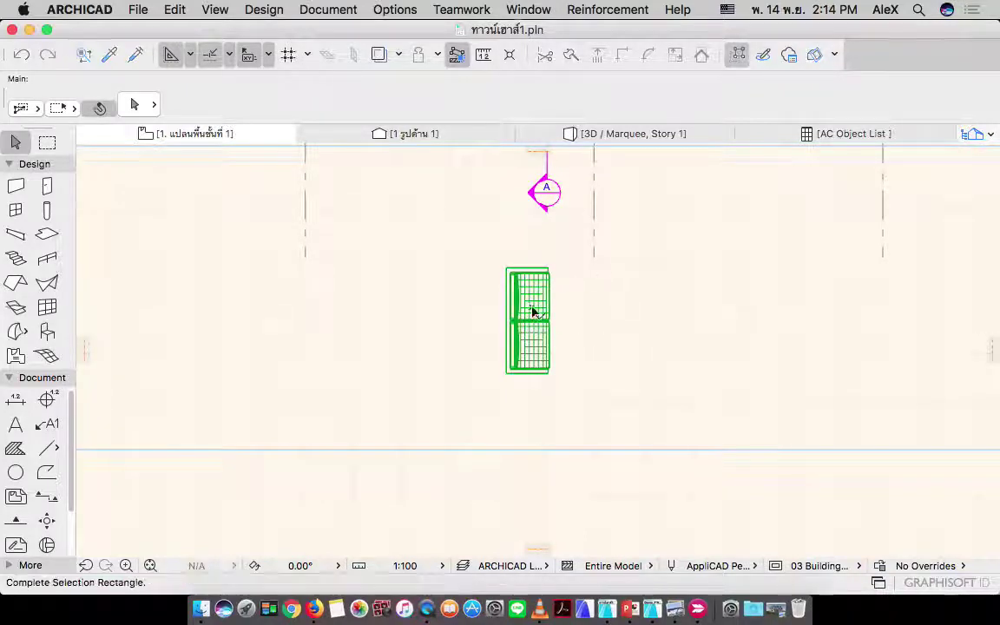
click(516, 335)
click(516, 335)
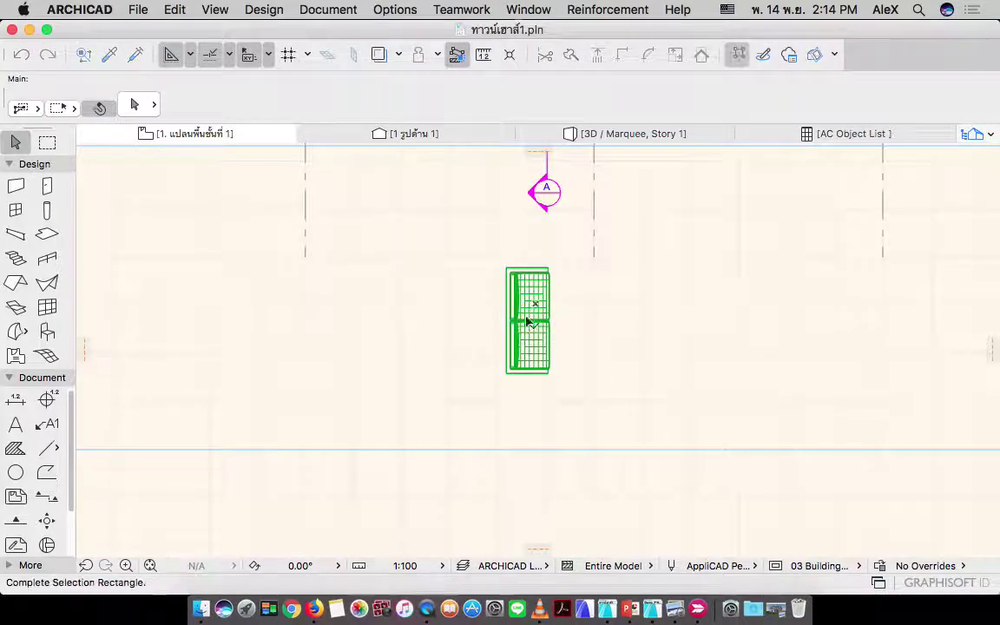
click(522, 330)
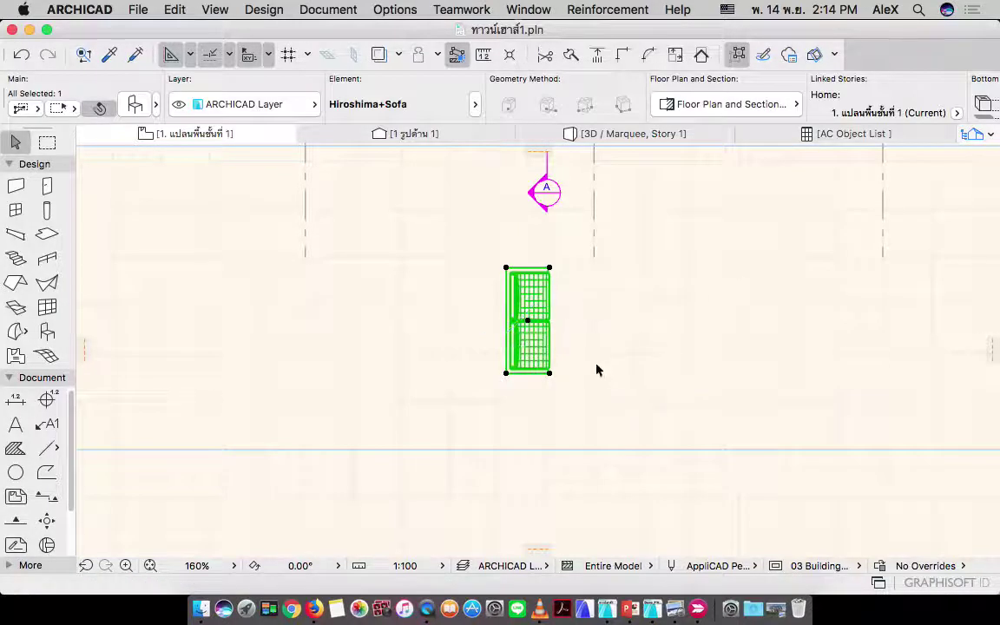
key(Escape)
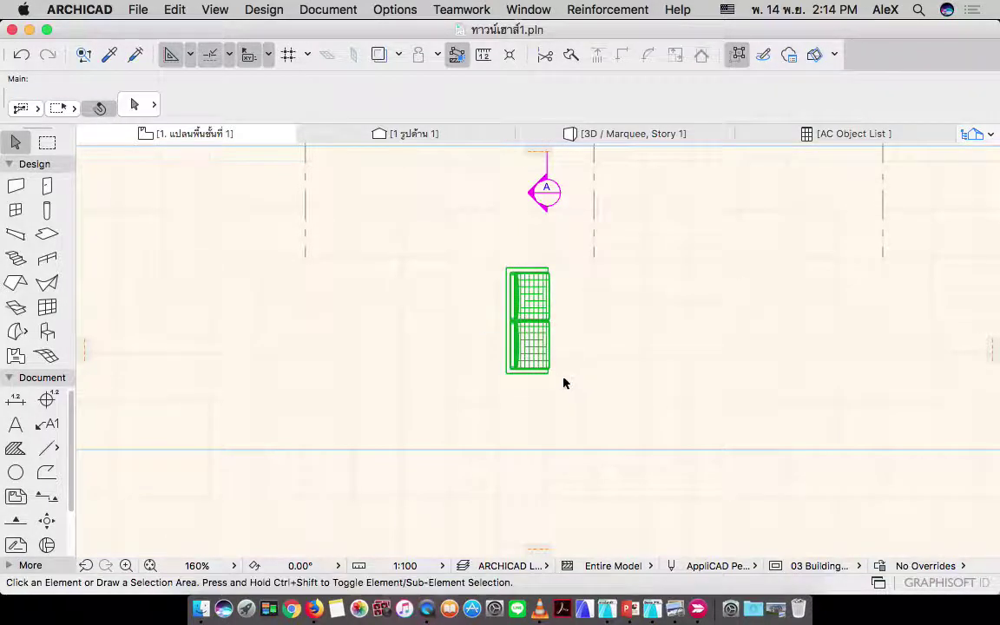
- Rotate the Hiroshima+Sofa object a quarter turn clockwise about its centre so its back faces the house
click(510, 374)
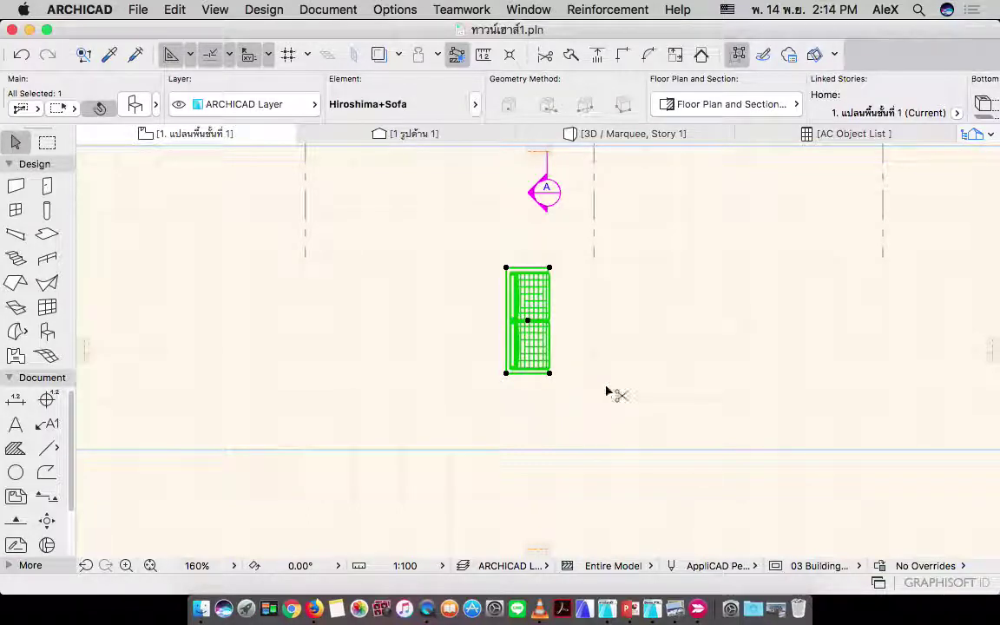
key(super+e)
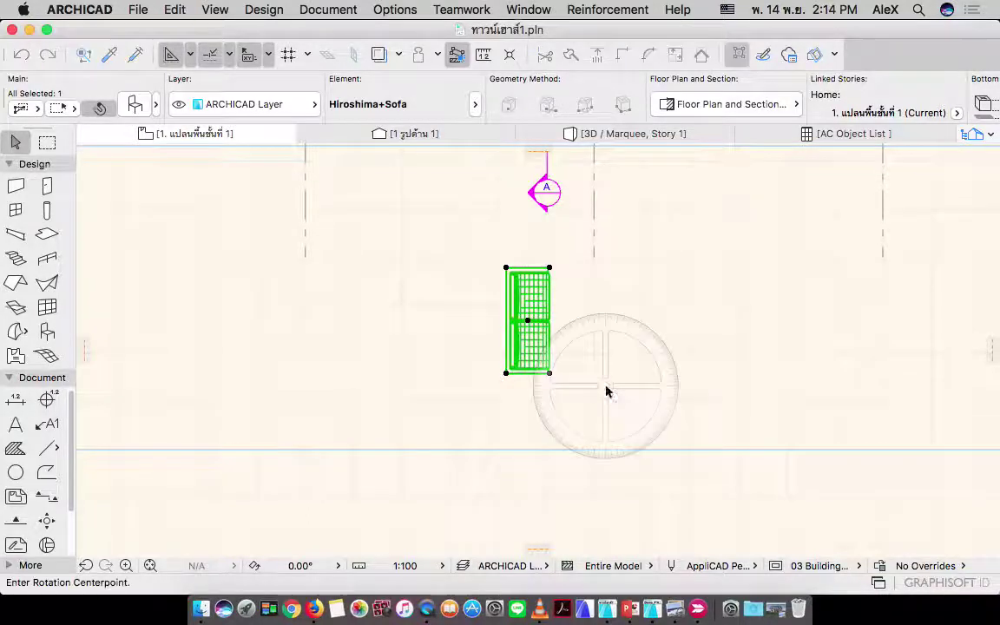
click(528, 322)
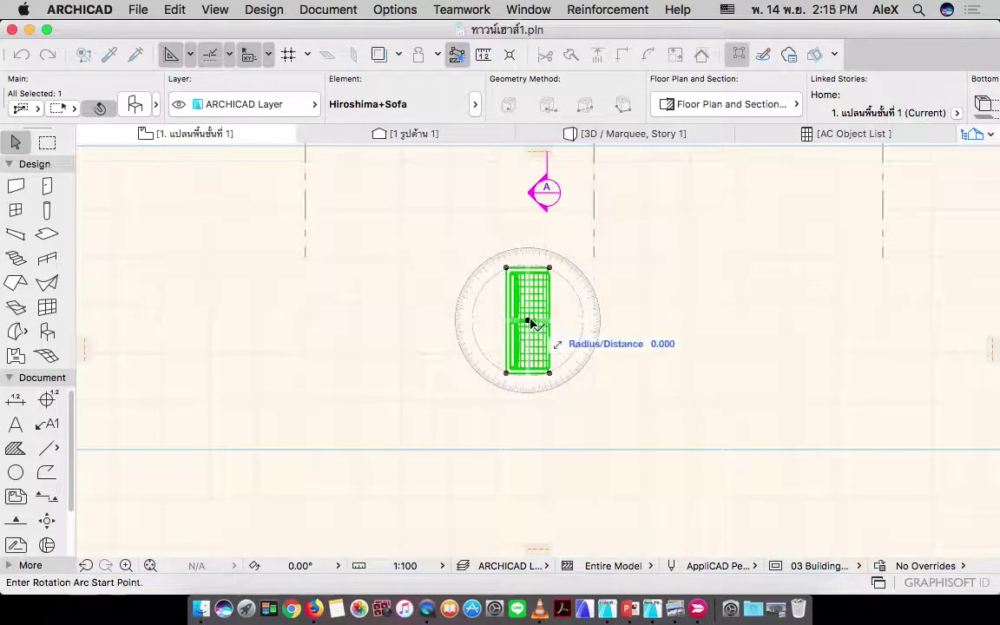
click(533, 224)
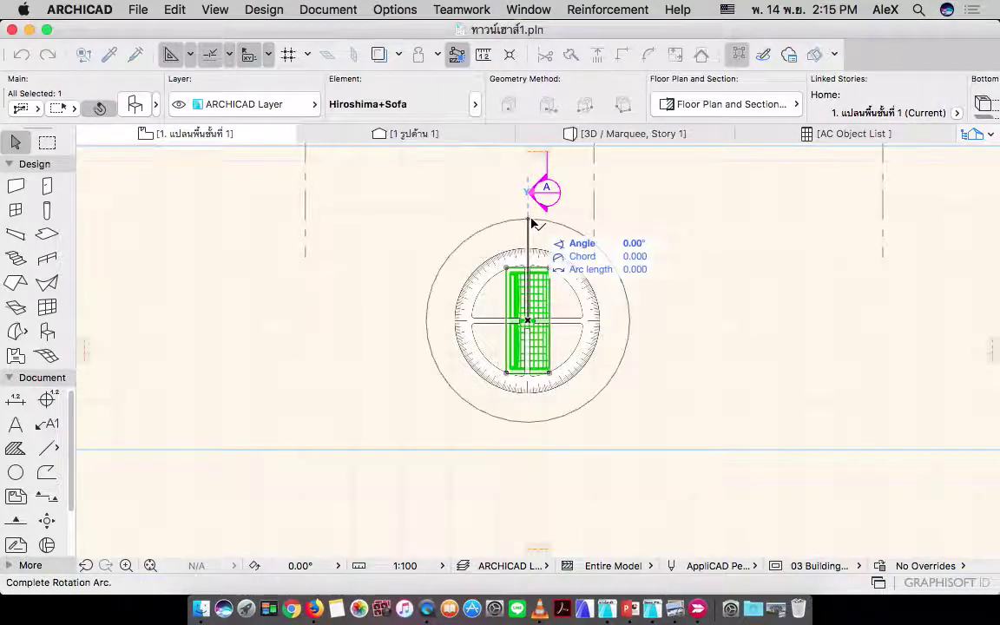
click(647, 326)
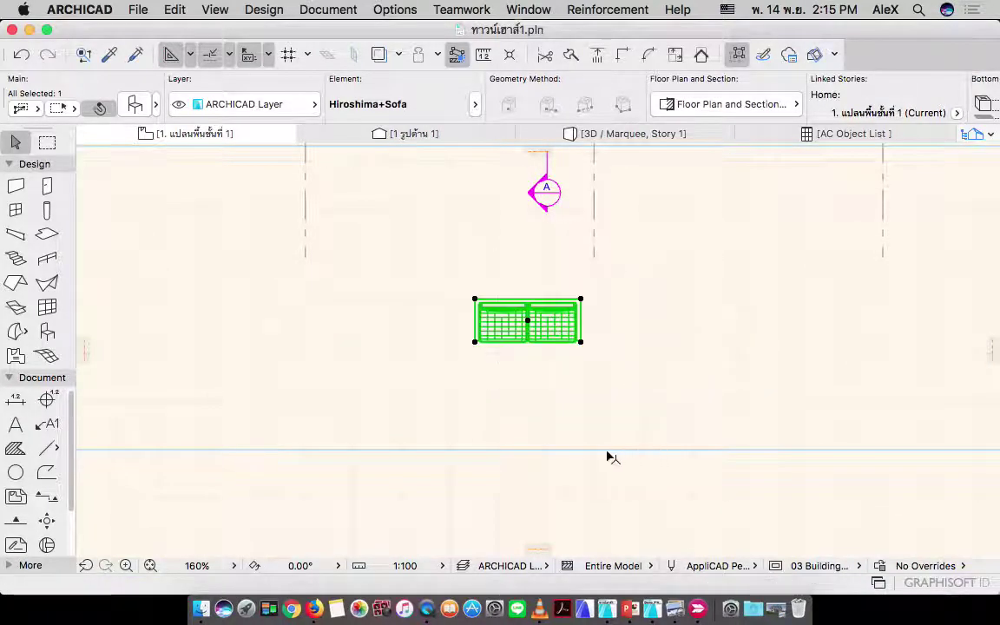
- Open the 1 รูปด้าน elevation and delete the leftover orange table-leg profile drawing beside the sofa
scroll(590, 399, left, 2)
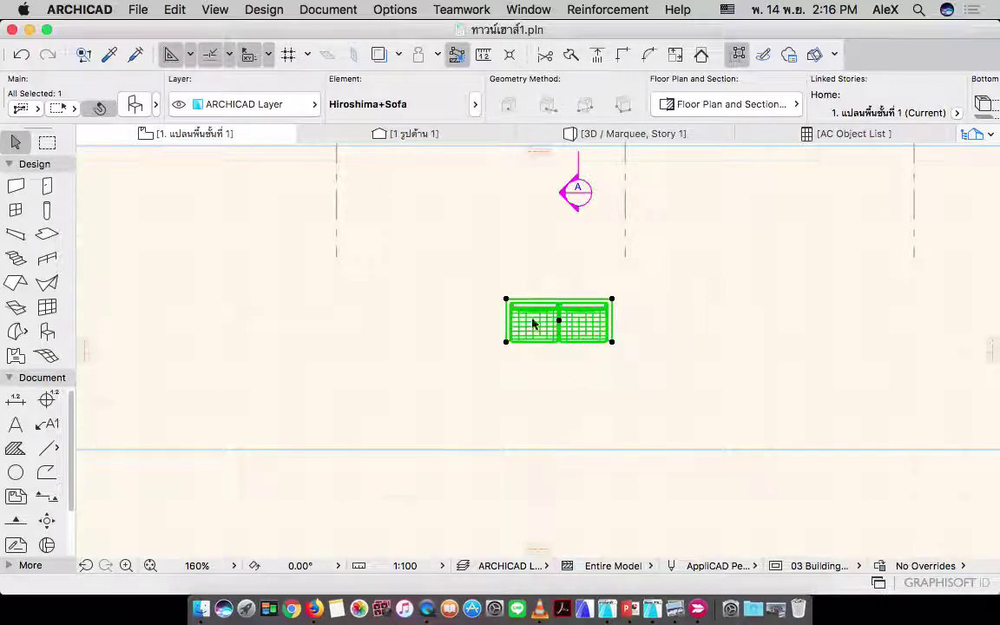
click(420, 136)
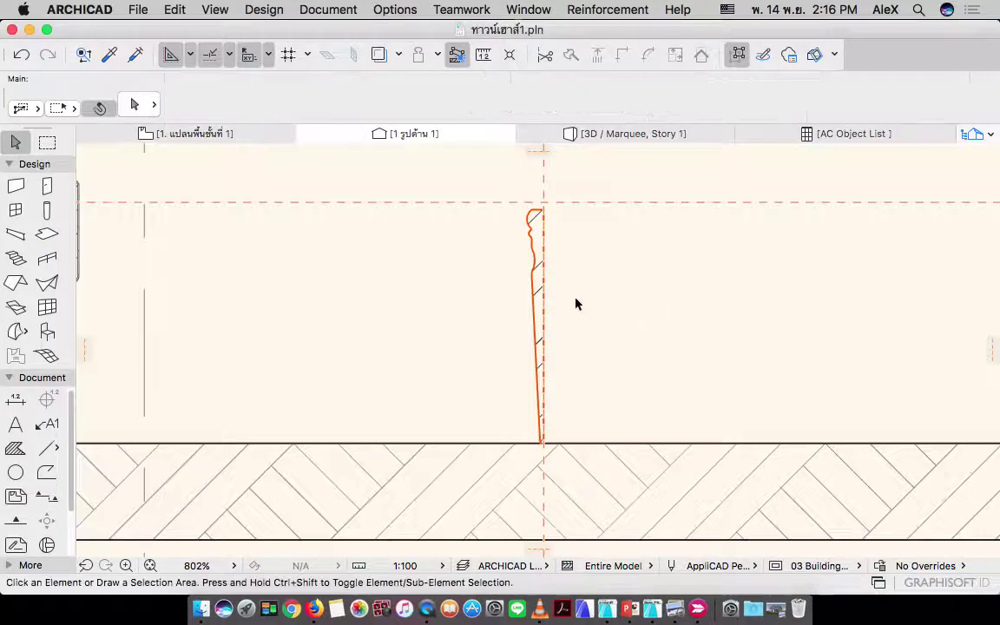
scroll(574, 305, down, 5)
scroll(604, 288, up, 3)
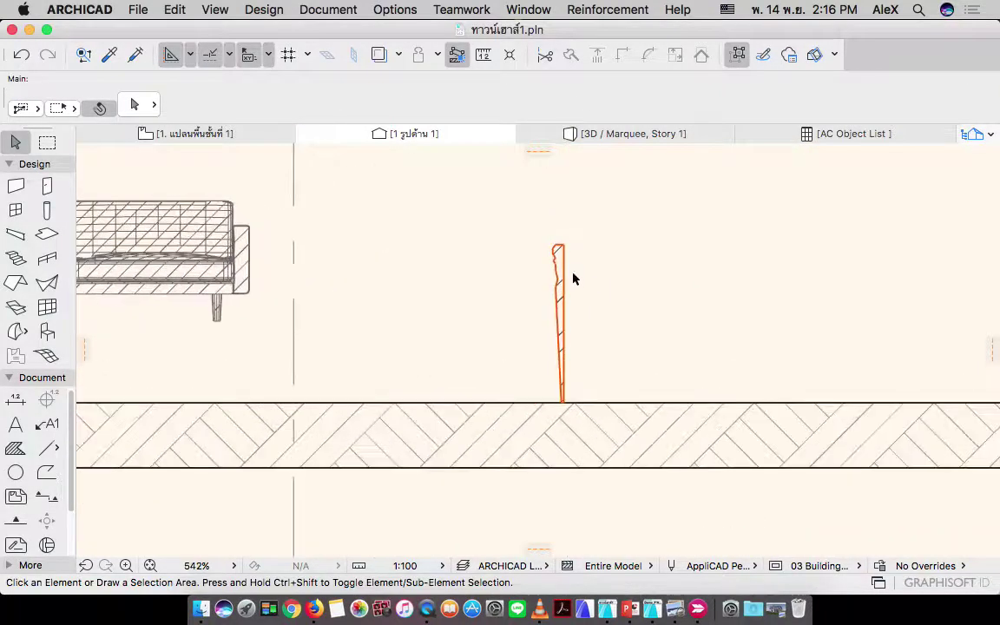
click(587, 305)
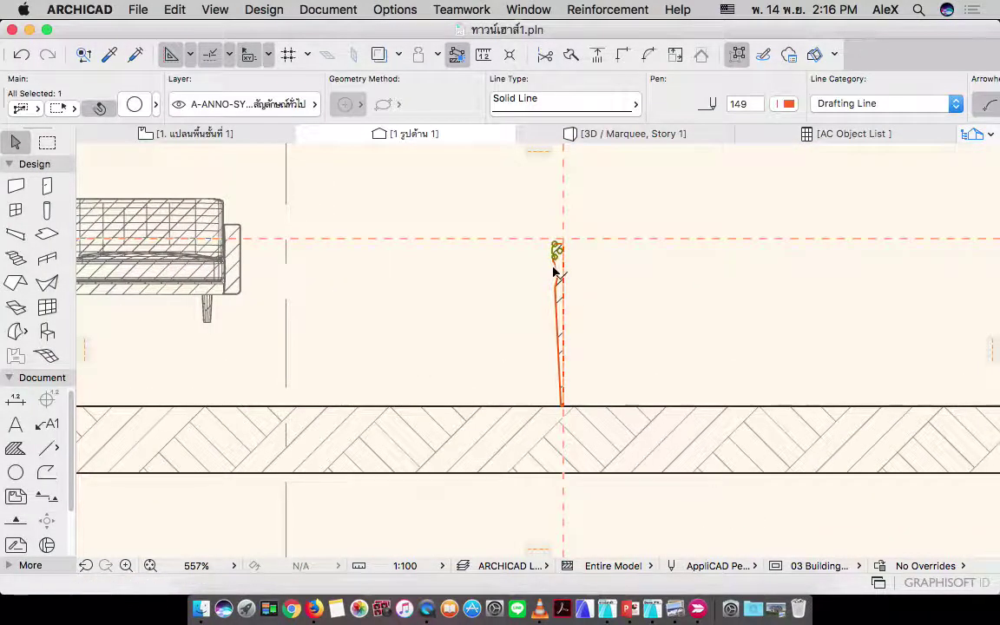
scroll(557, 260, up, 3)
key(Escape)
click(518, 190)
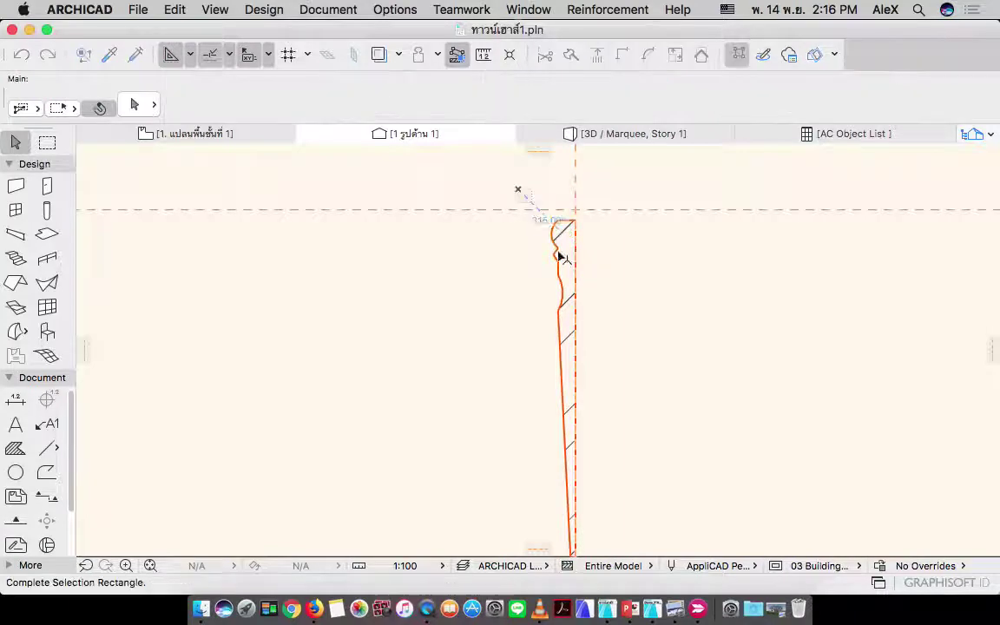
click(628, 434)
key(Delete)
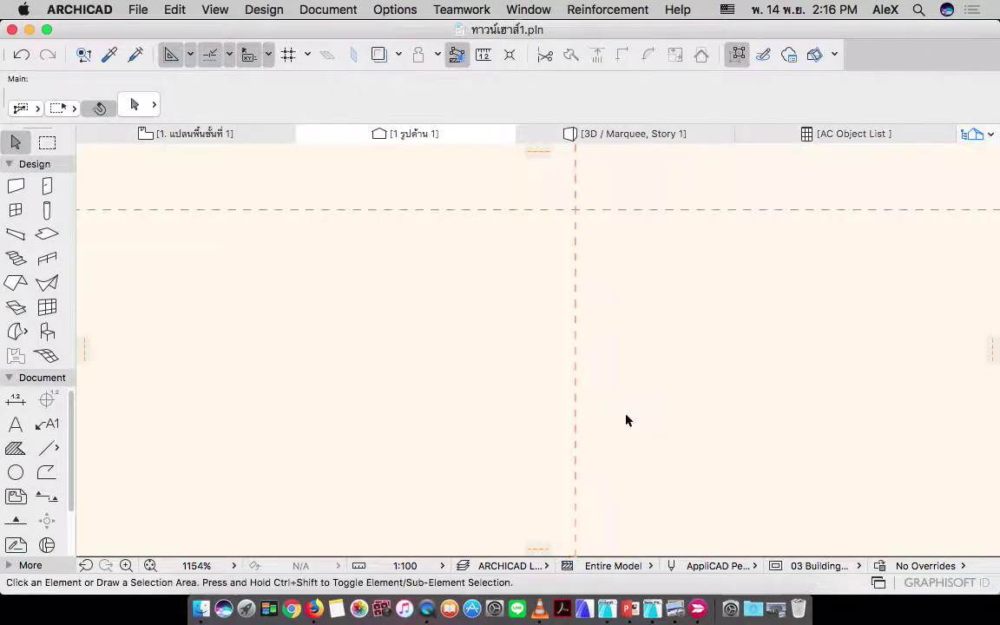
- Examine the sofa's position relative to the floor slab in the elevation, and try to select it there
scroll(633, 382, down, 3)
scroll(637, 345, down, 1)
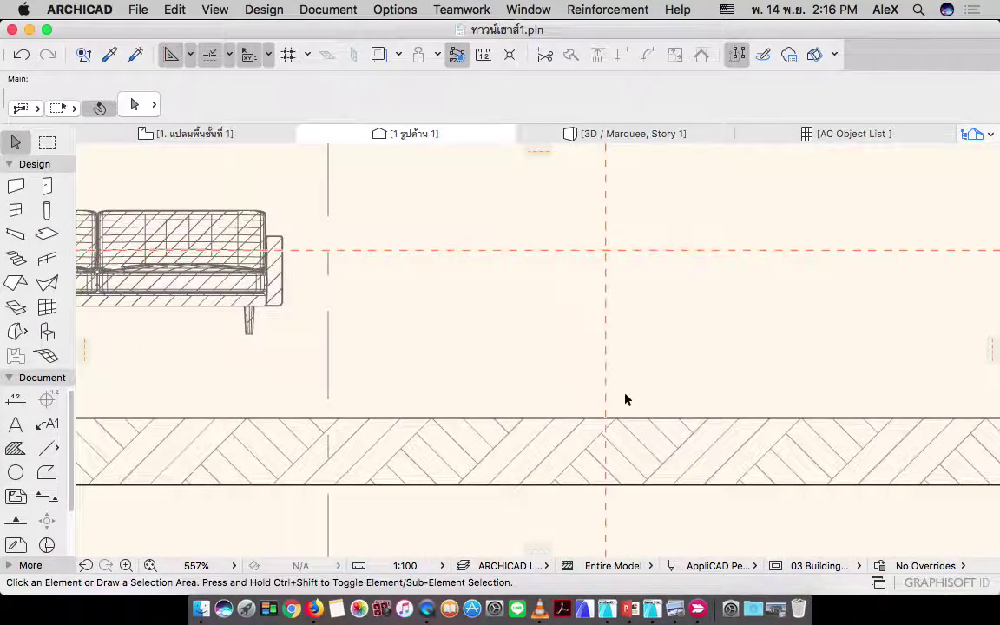
scroll(626, 391, left, 6)
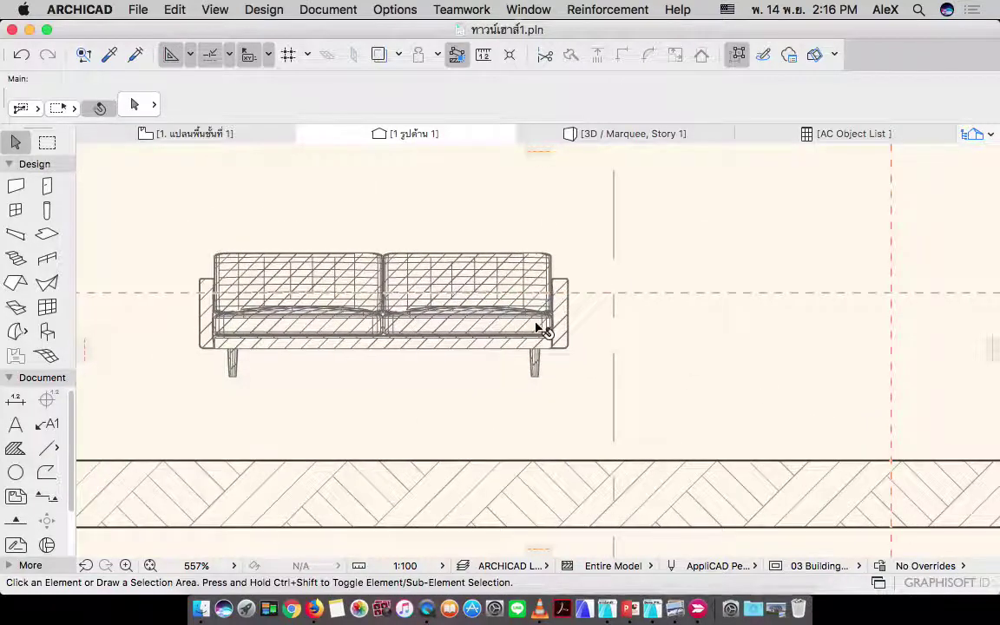
middle_drag(539, 330, 649, 305)
click(607, 301)
click(794, 339)
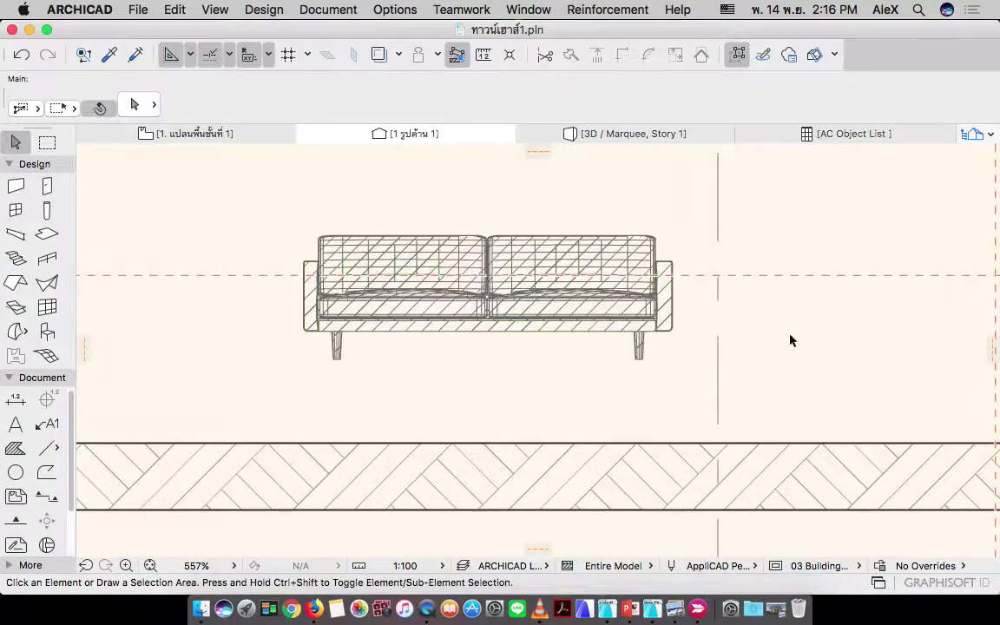
click(560, 309)
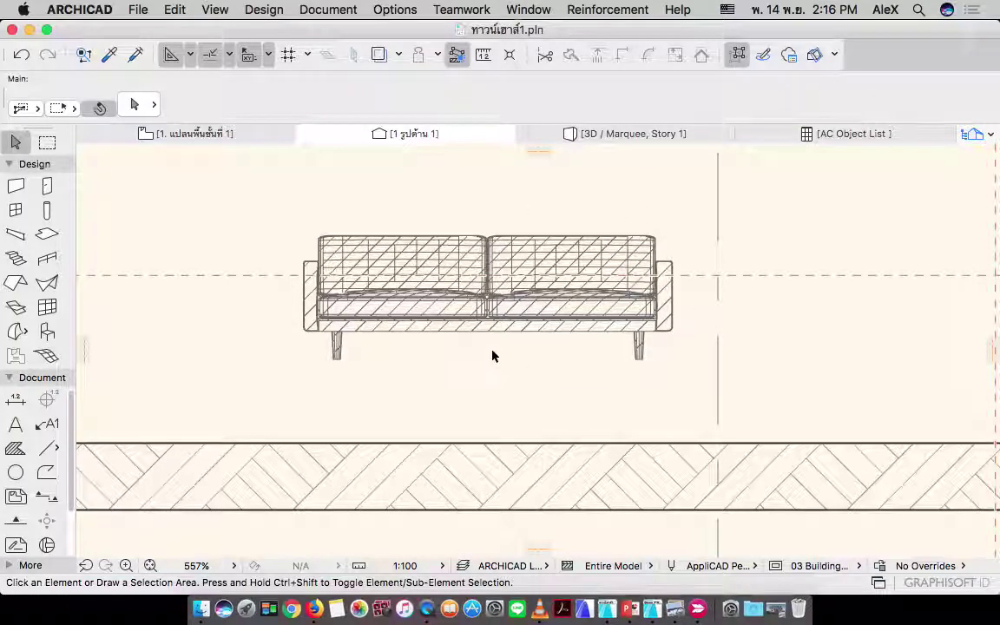
- Remove all guide lines from the elevation
scroll(676, 284, down, 3)
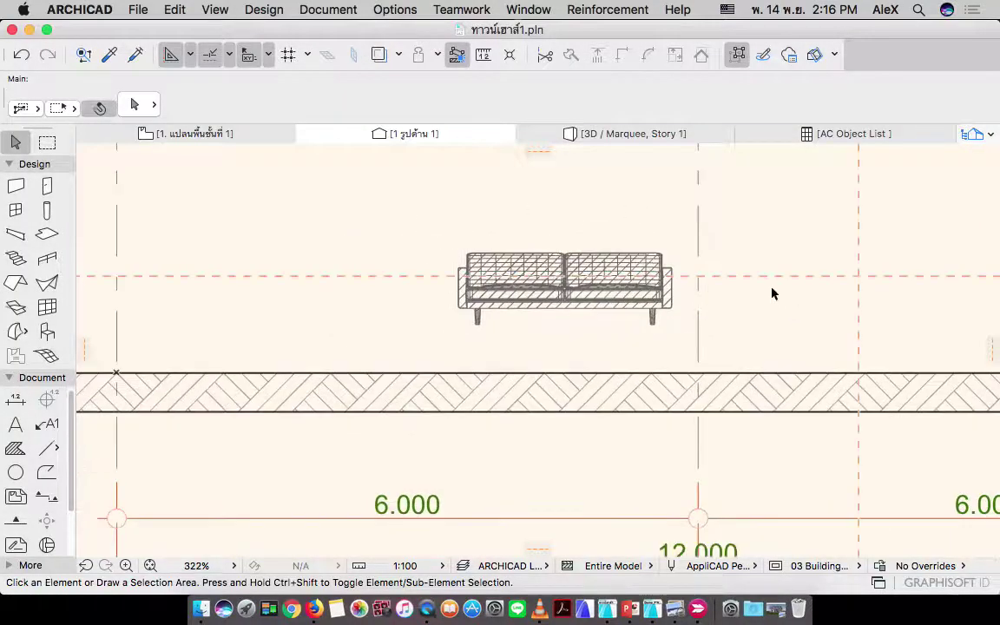
right_click(773, 282)
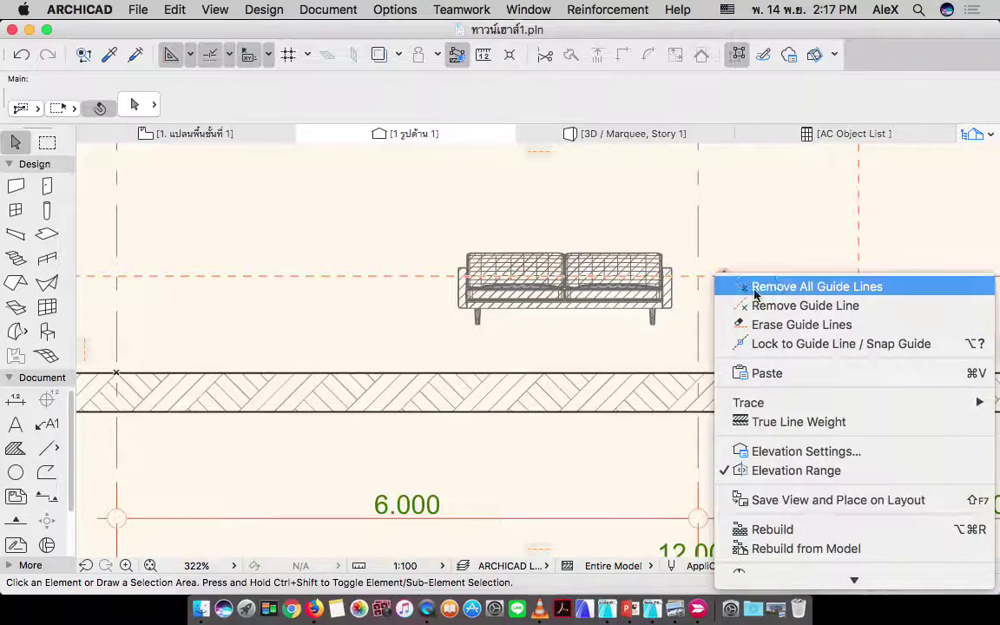
click(773, 286)
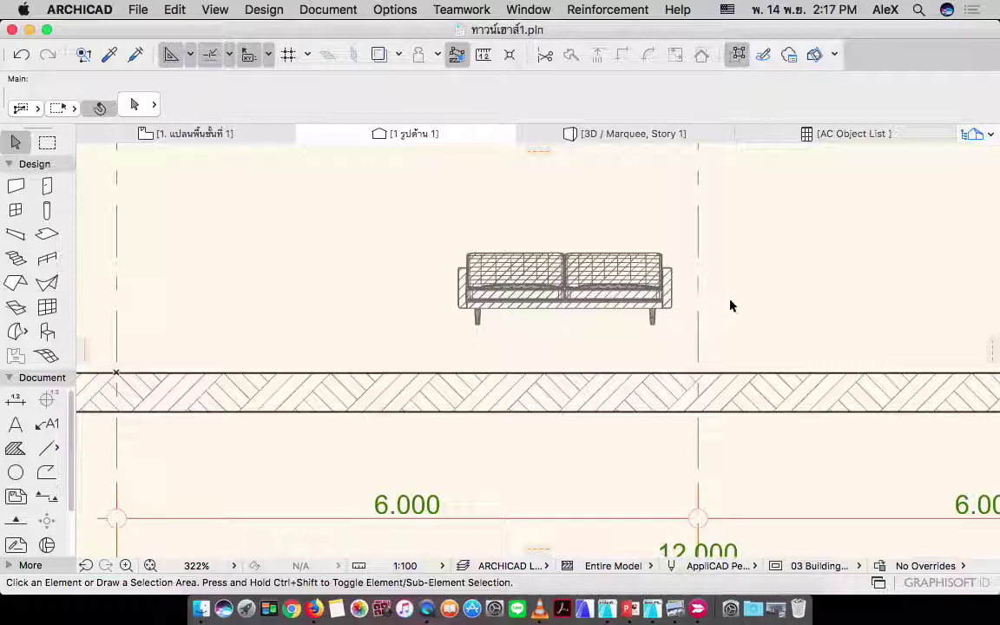
- Leave the elevation for the 3D window and show all elements of the project there
scroll(725, 303, right, 2)
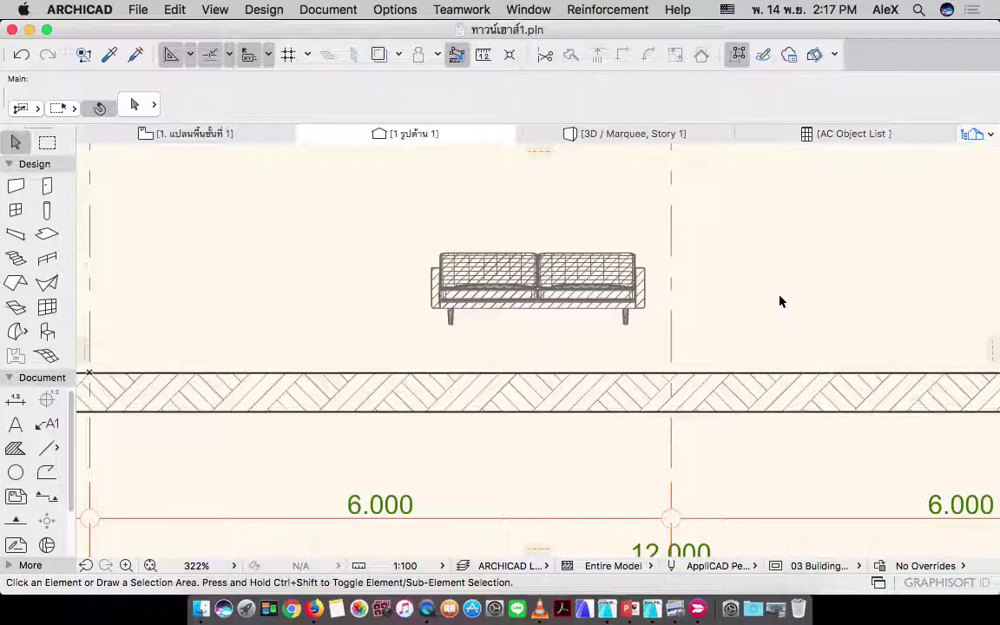
scroll(666, 288, up, 5)
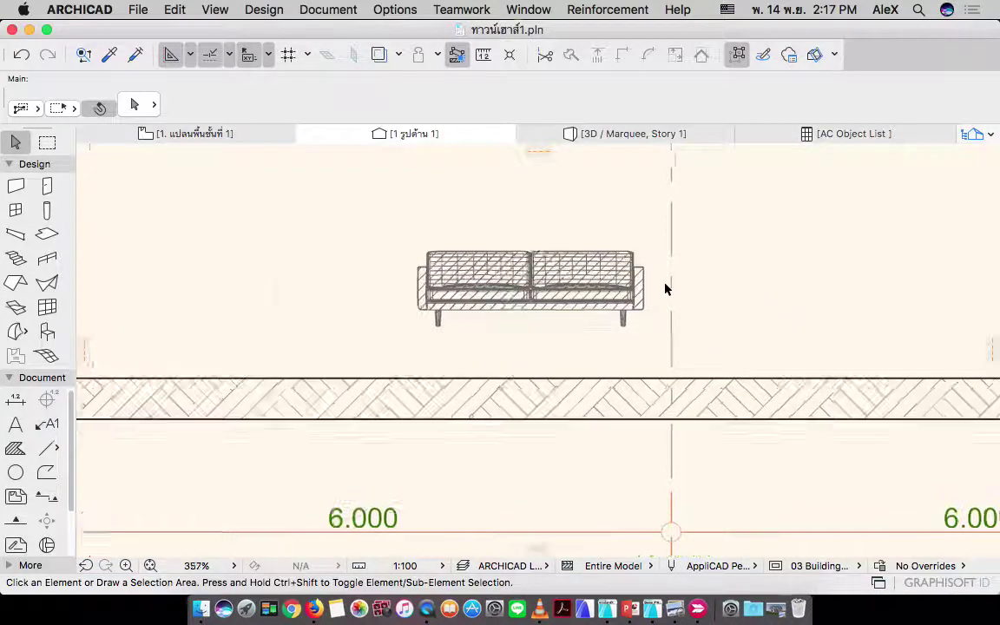
middle_drag(683, 290, 757, 290)
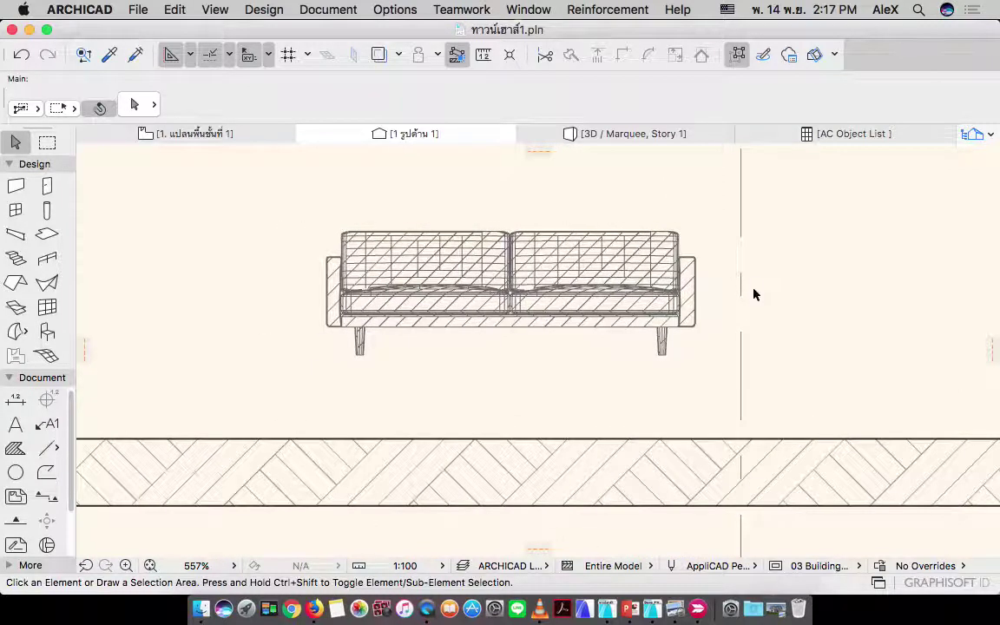
click(655, 134)
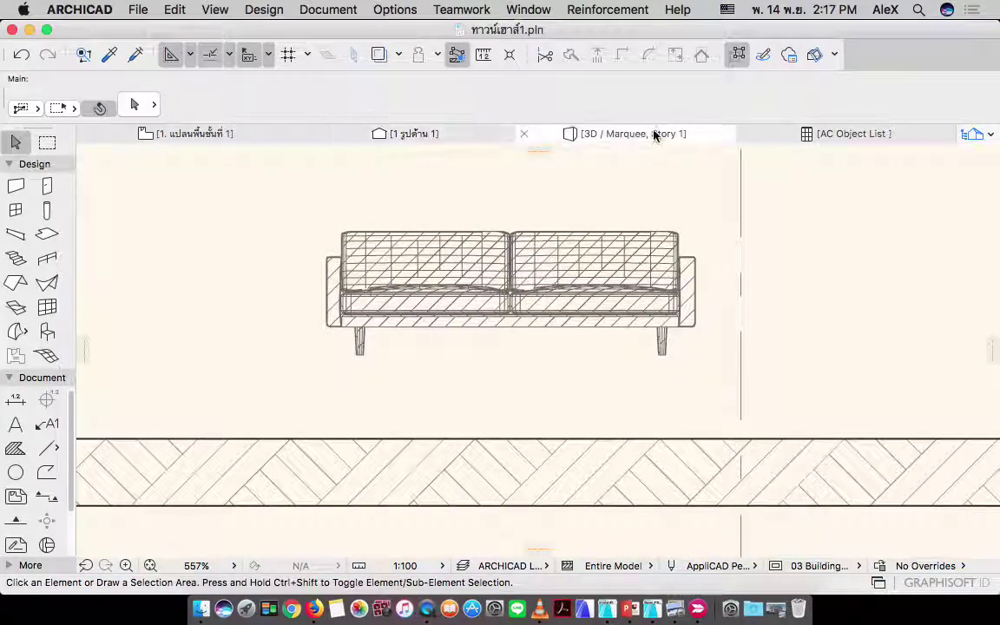
scroll(652, 320, down, 5)
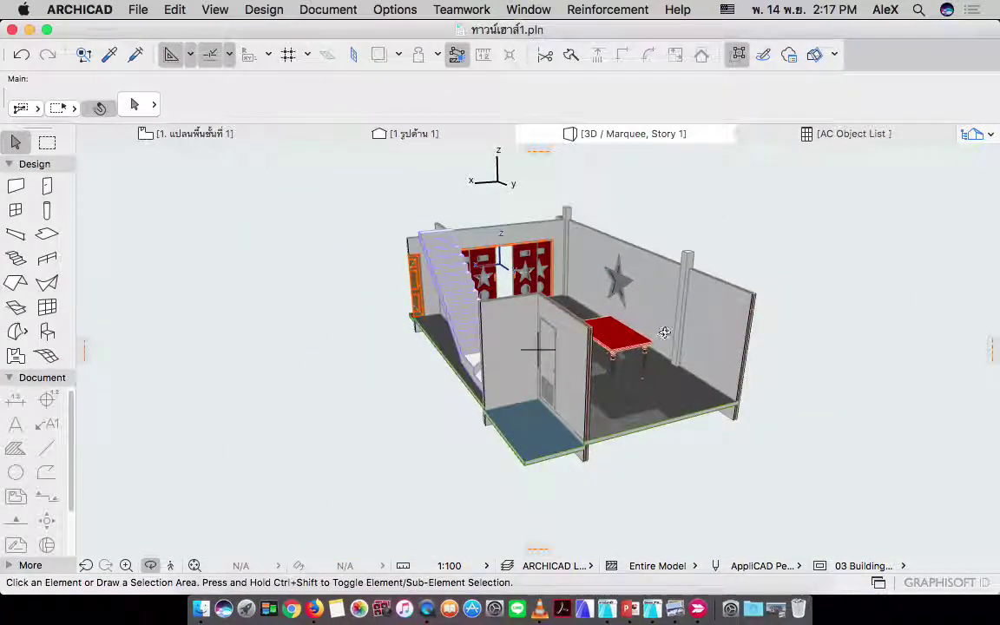
key(super+F5)
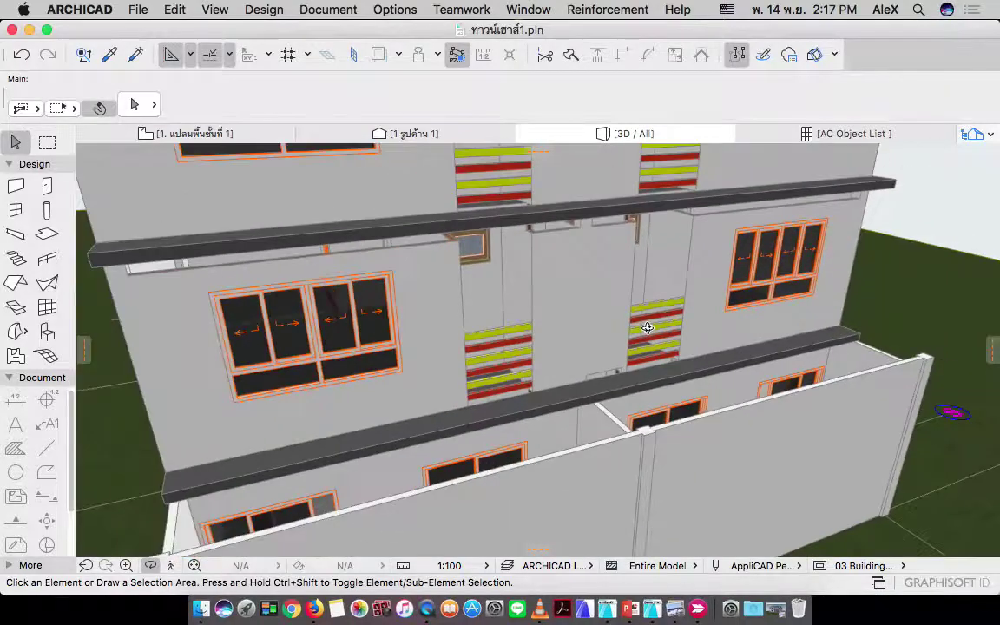
- Find the Hiroshima+Sofa object in front of the house's folding gates and isolate it in the 3D view
shift+middle_drag(646, 328, 588, 398)
scroll(589, 397, up, 8)
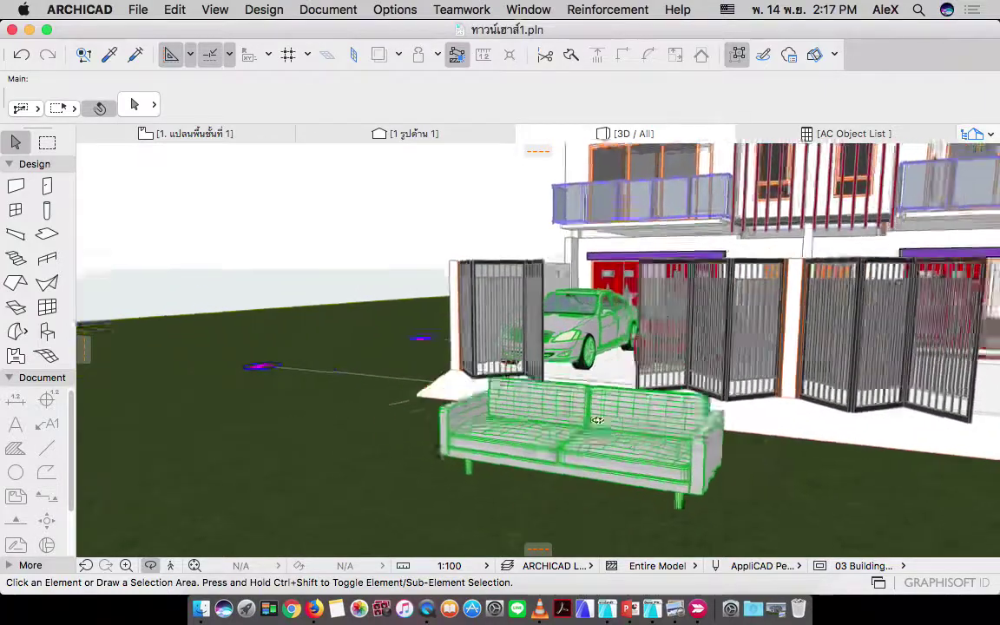
scroll(612, 446, up, 3)
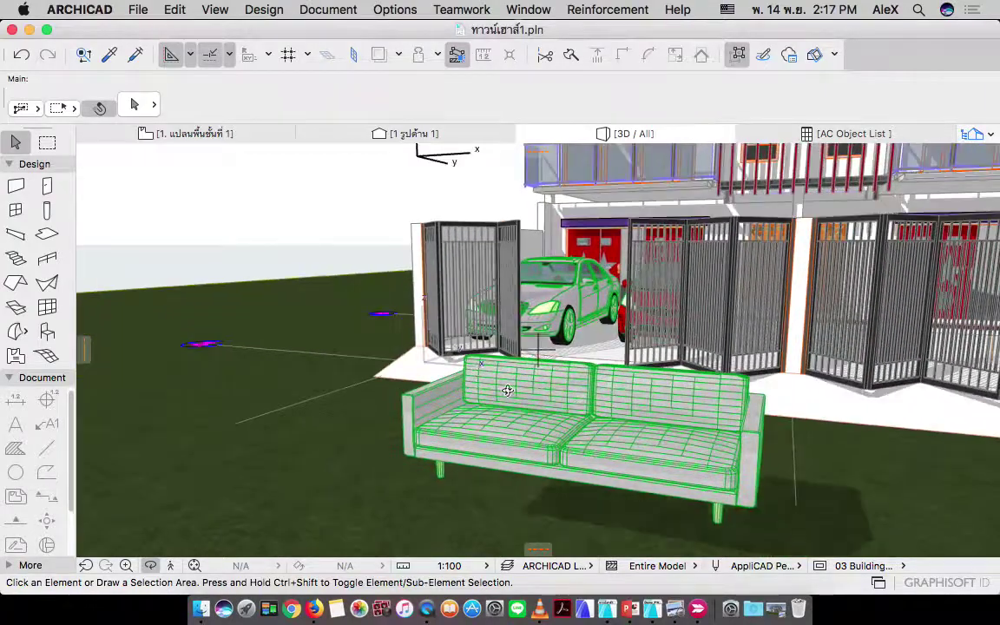
scroll(507, 363, up, 2)
scroll(656, 406, up, 2)
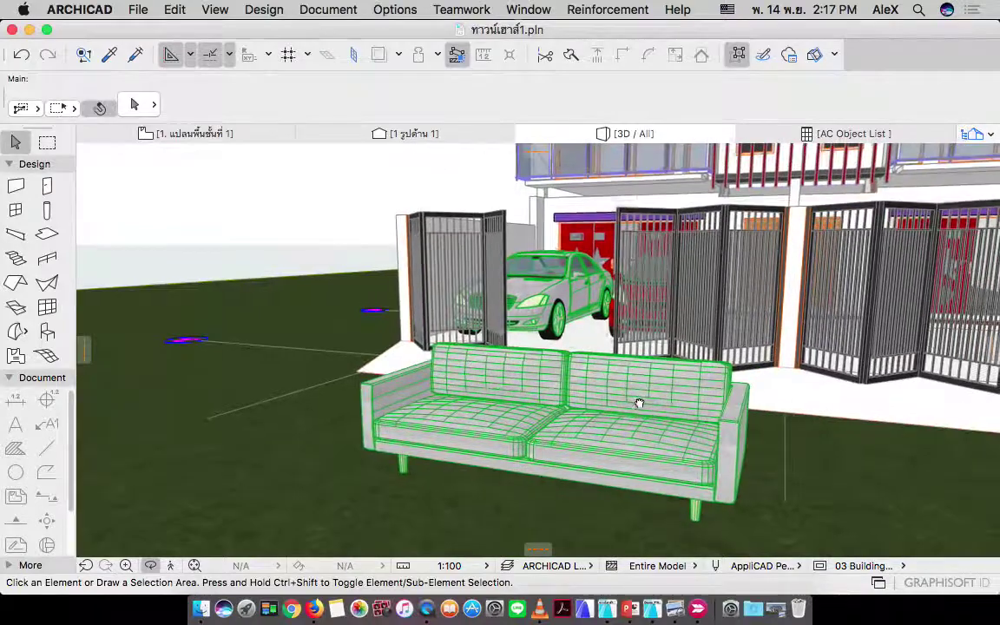
scroll(612, 375, up, 2)
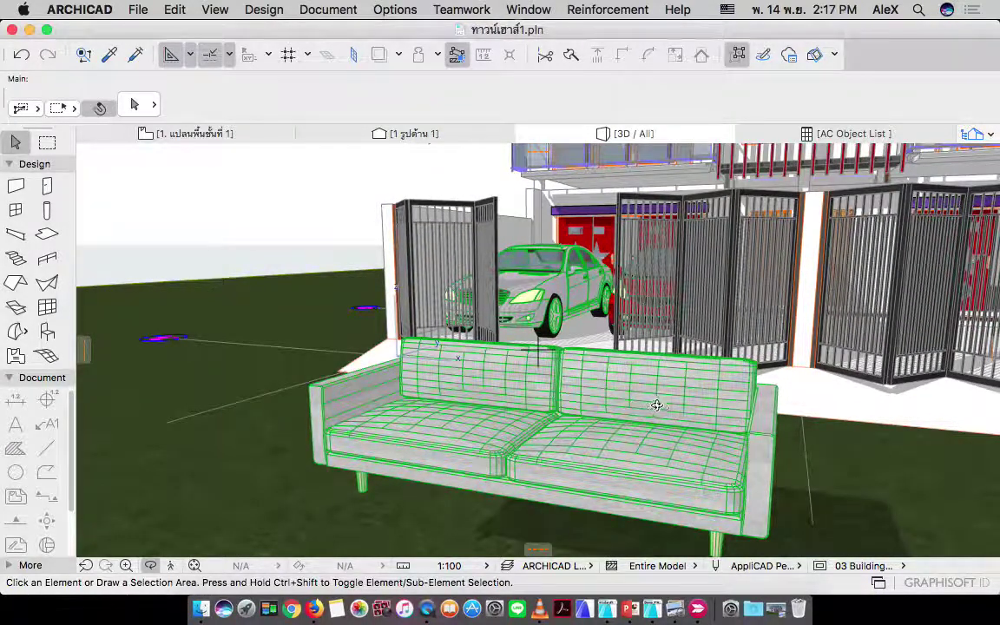
scroll(594, 366, up, 1)
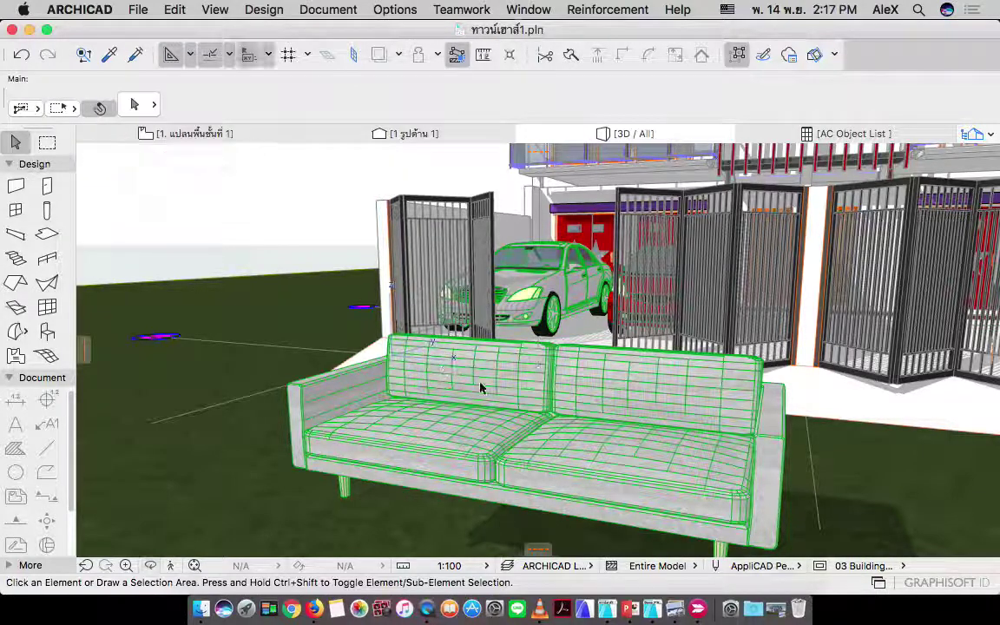
click(609, 387)
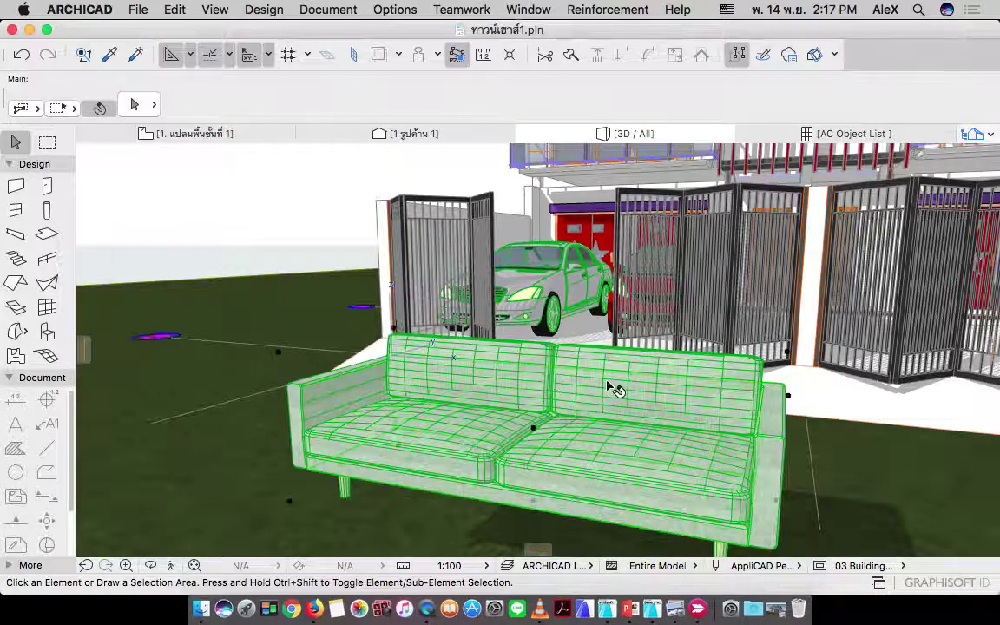
middle_drag(609, 387, 585, 337)
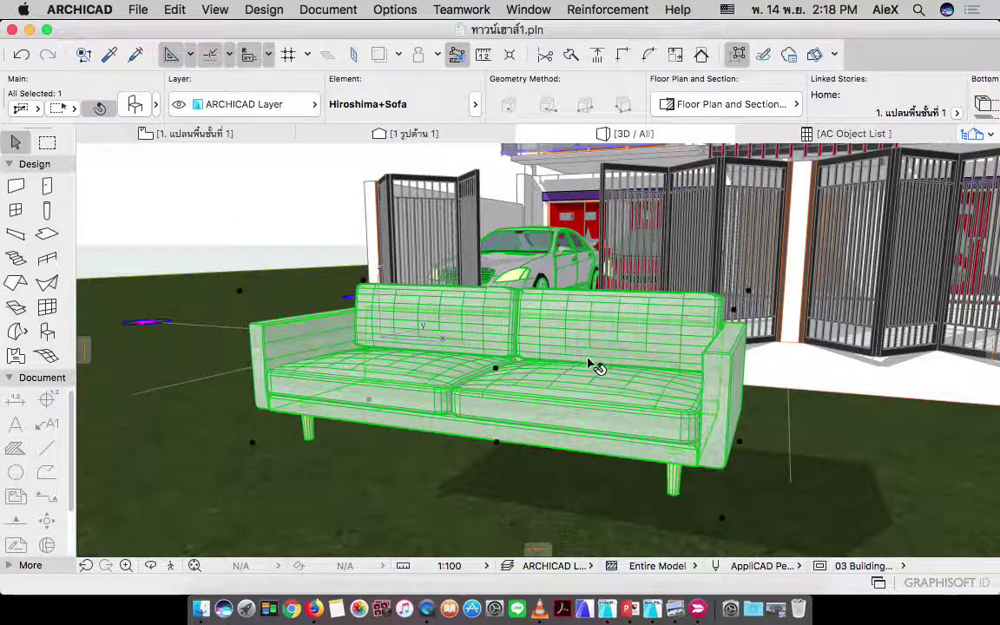
key(F5)
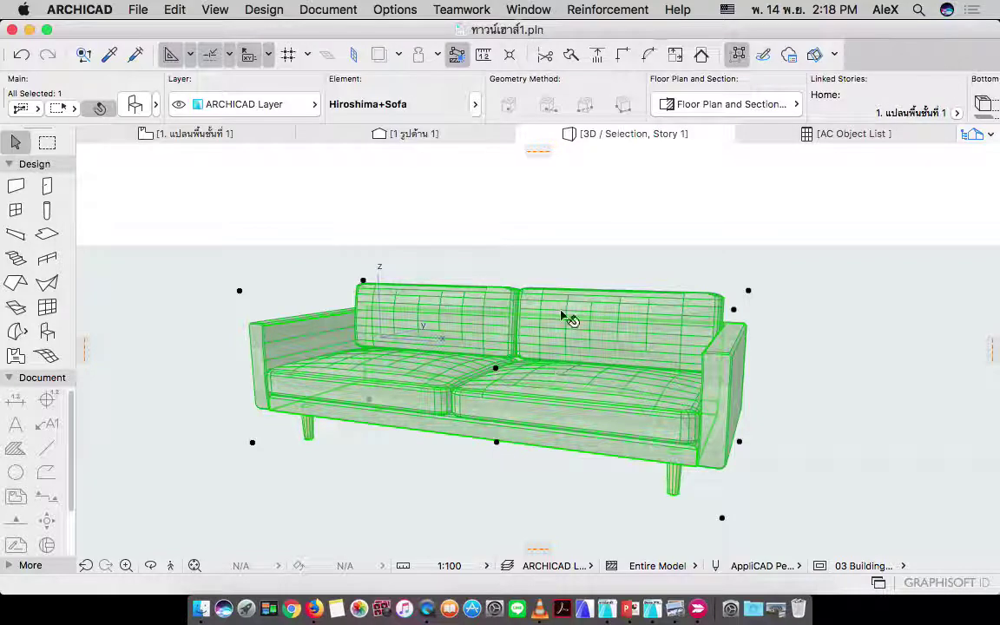
- Convert the Hiroshima+Sofa object to morphs, accepting that the original is deleted
click(596, 251)
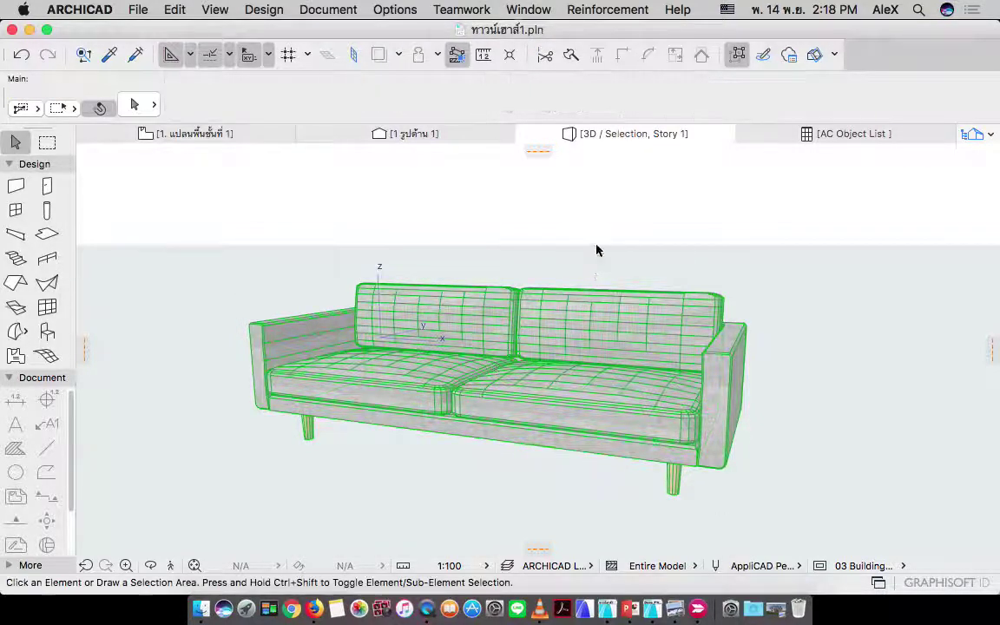
click(621, 328)
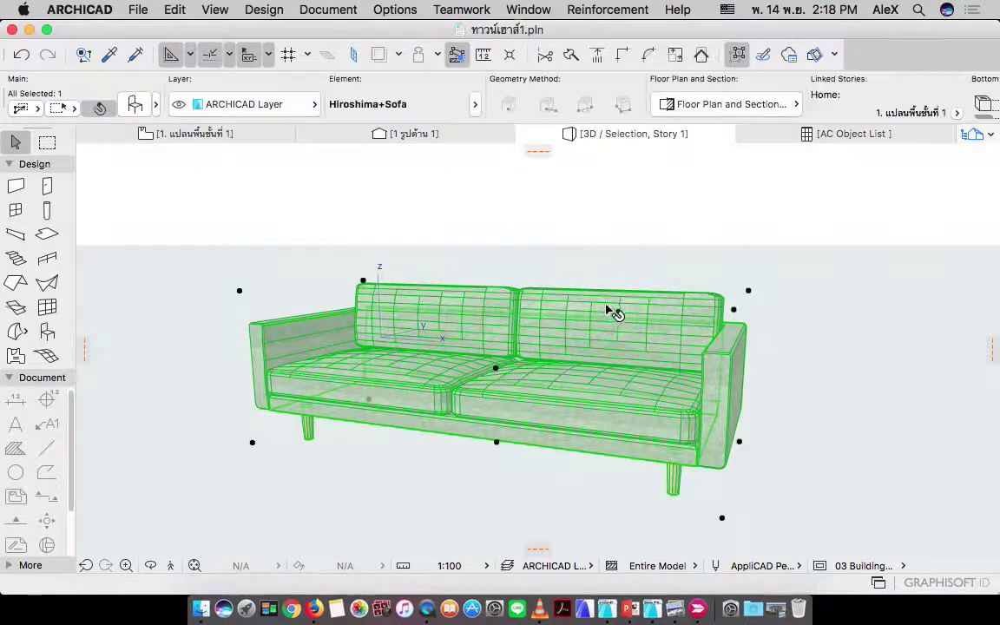
right_click(612, 311)
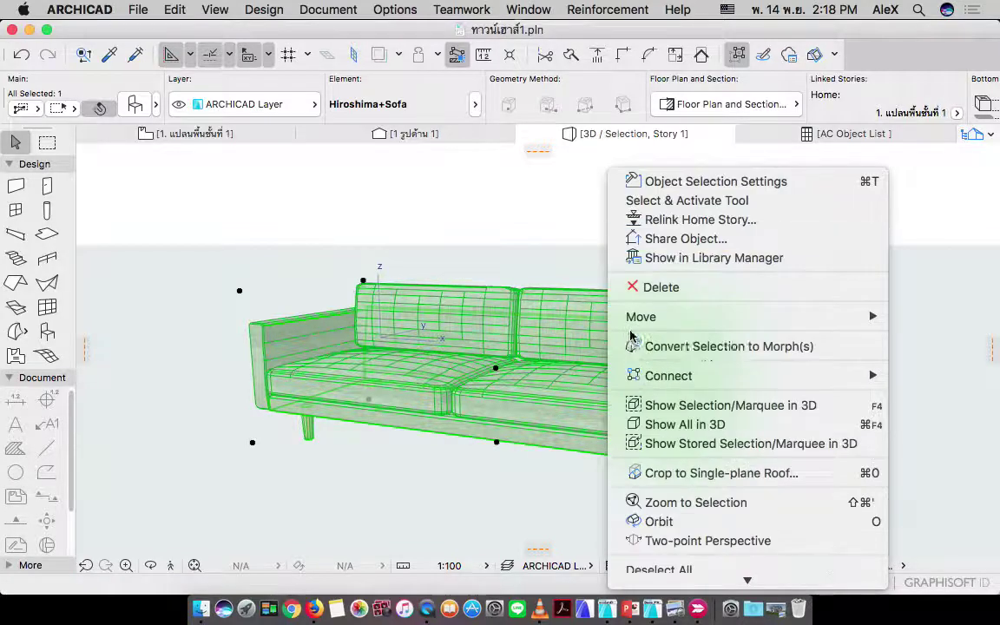
click(740, 349)
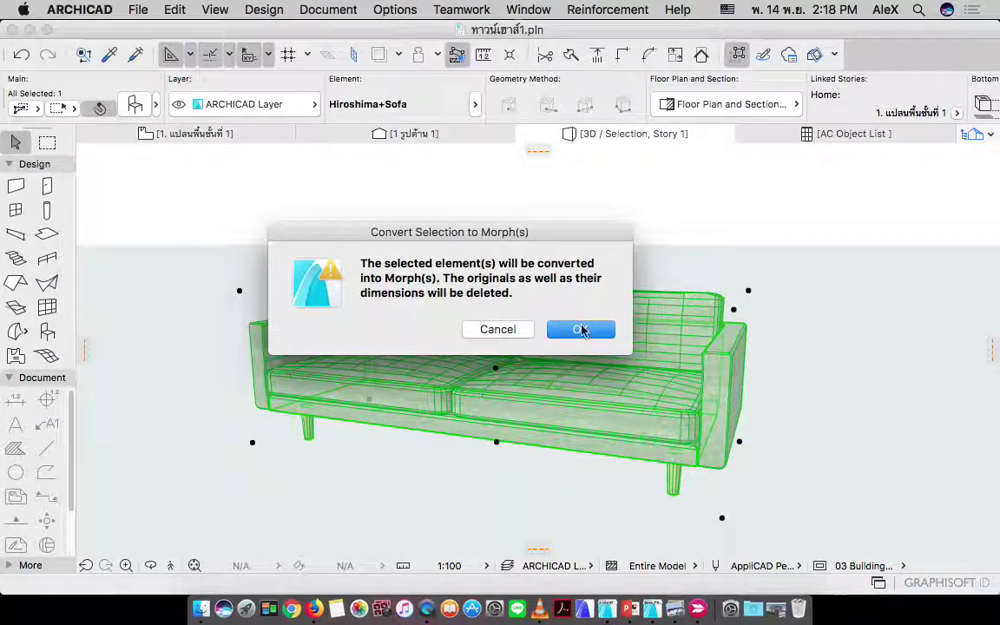
click(580, 329)
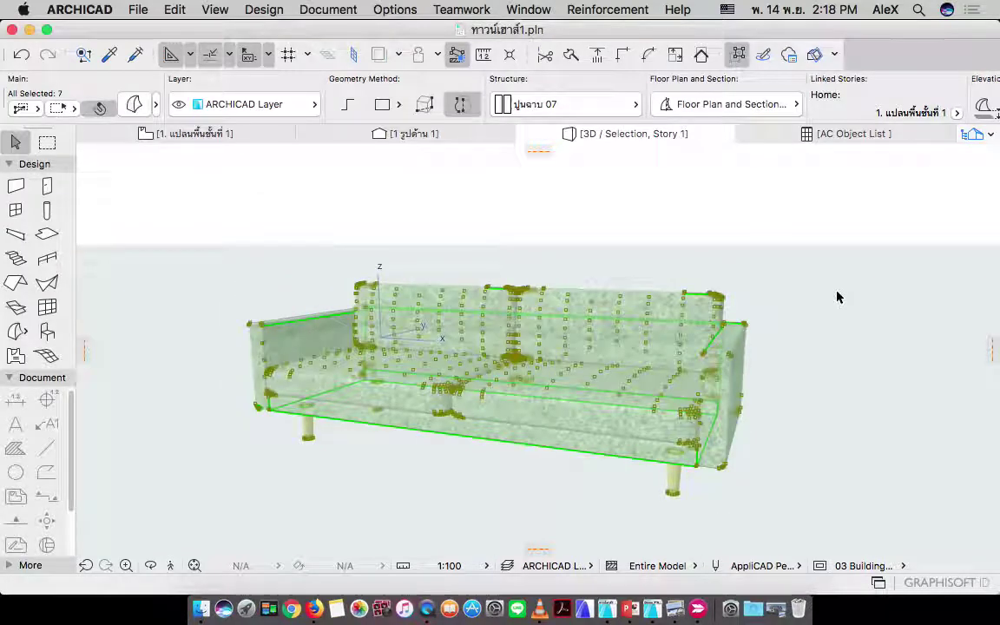
- Hide the edges of all the sofa morphs through their edge type, applying the change to custom edges, and clear the selection
shift+scroll(830, 294, left, 5)
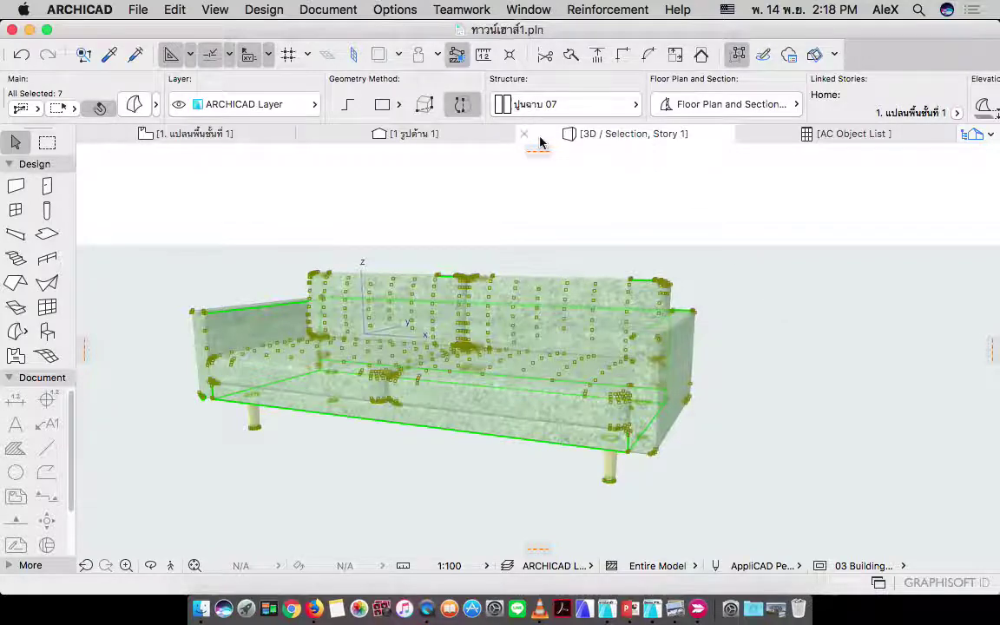
scroll(769, 98, right, 2)
scroll(770, 100, right, 10)
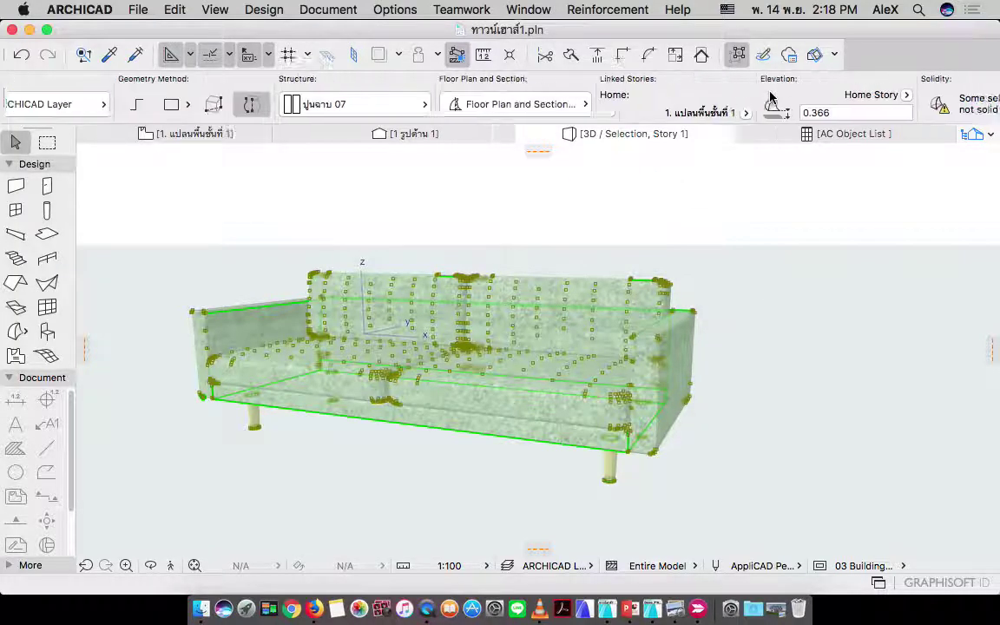
scroll(758, 102, right, 7)
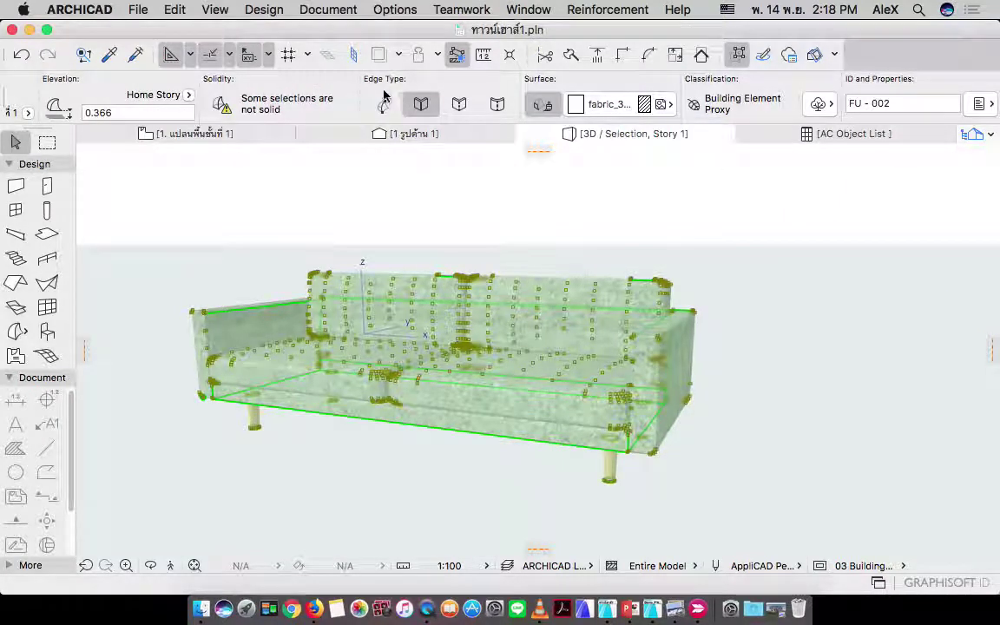
click(460, 110)
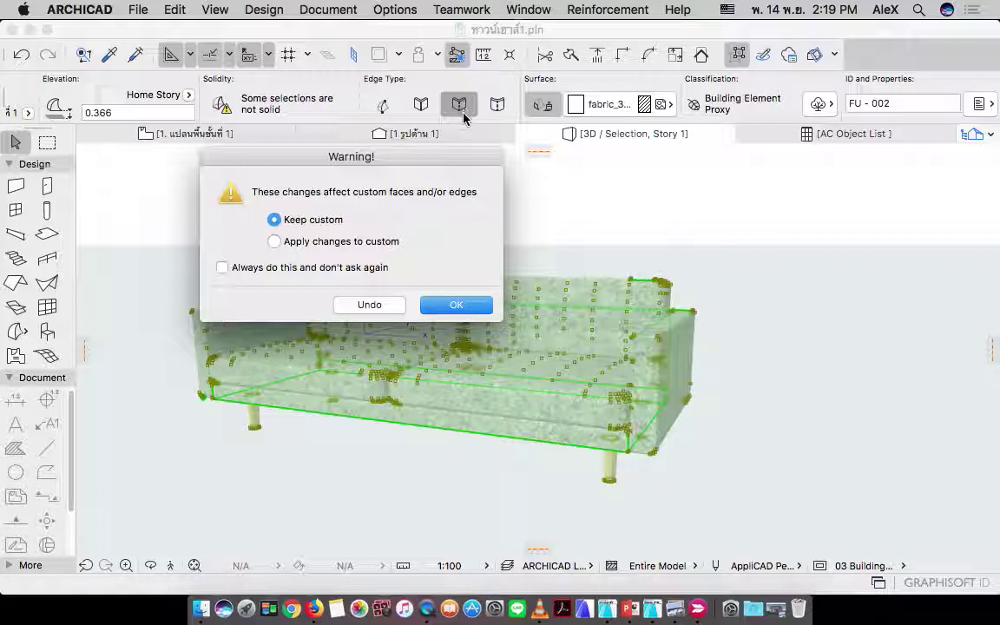
click(275, 242)
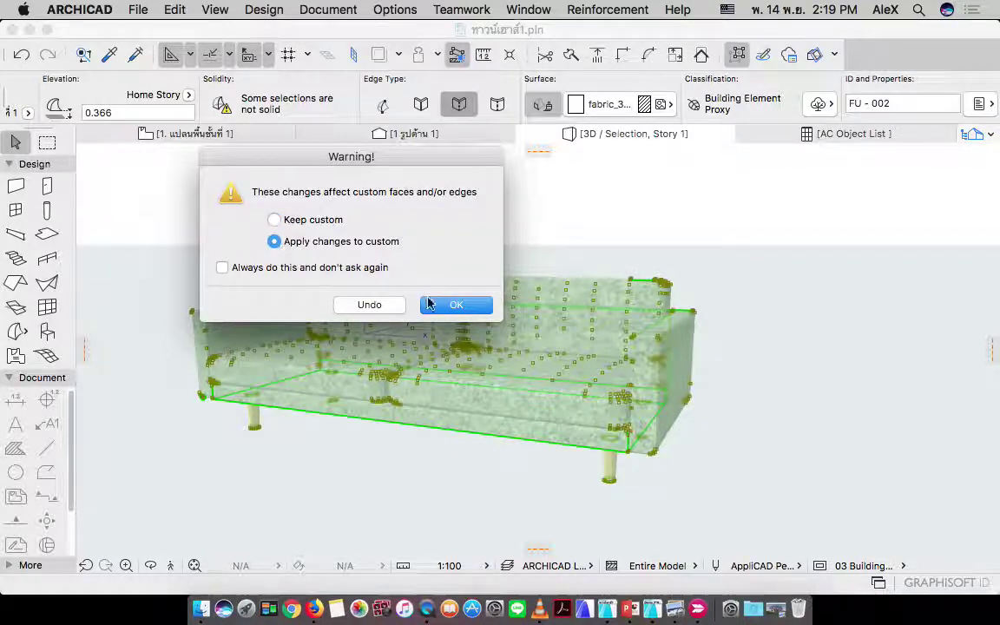
click(456, 305)
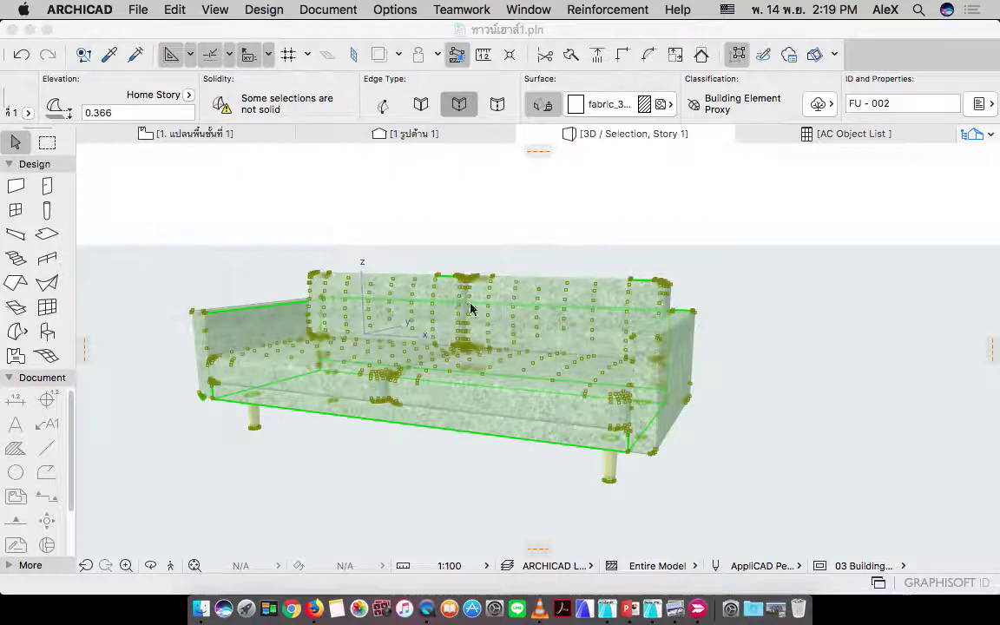
click(633, 235)
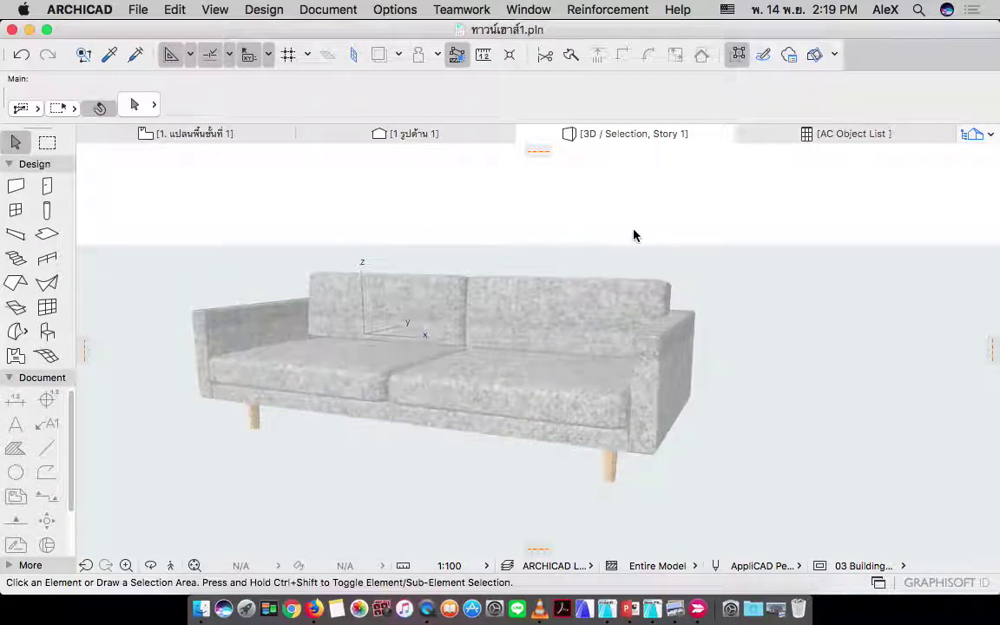
- Check the two backrest cushions as separate morphs and examine the sofa's surfaces and legs from several angles
click(509, 294)
click(414, 299)
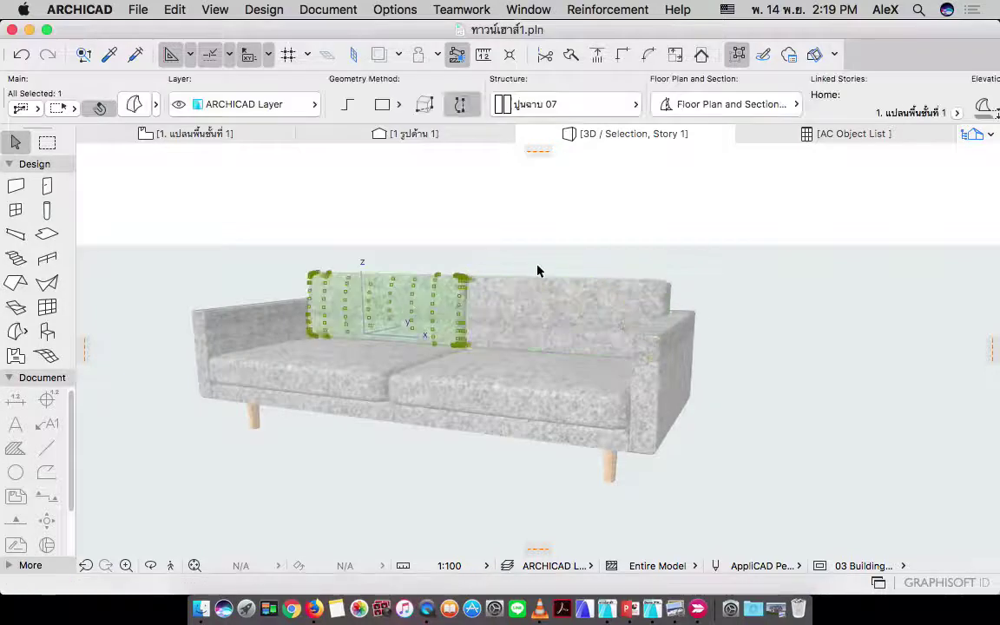
click(583, 258)
shift+middle_drag(583, 259, 602, 310)
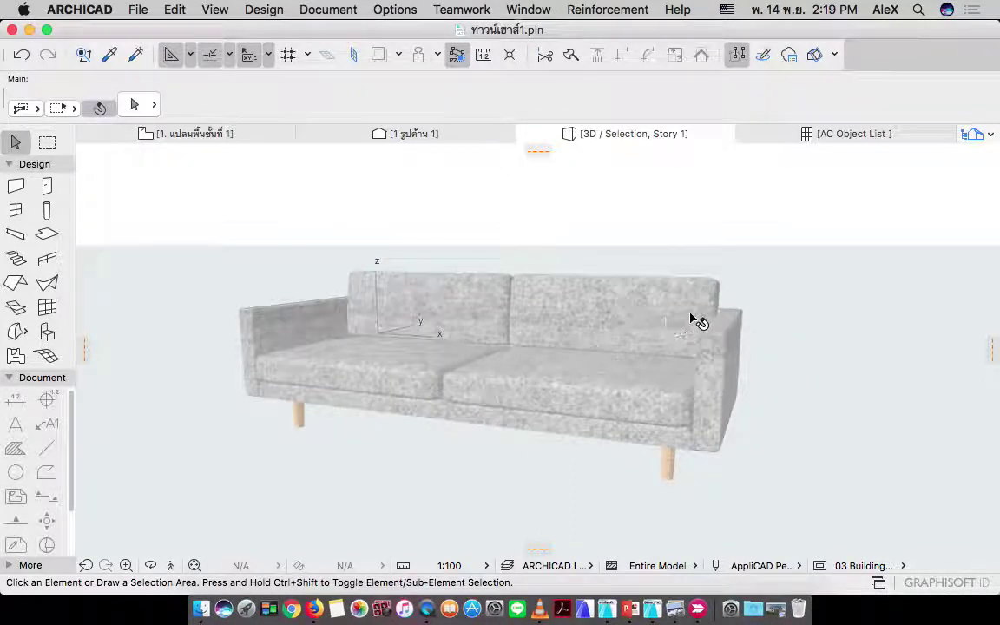
shift+middle_drag(696, 321, 663, 308)
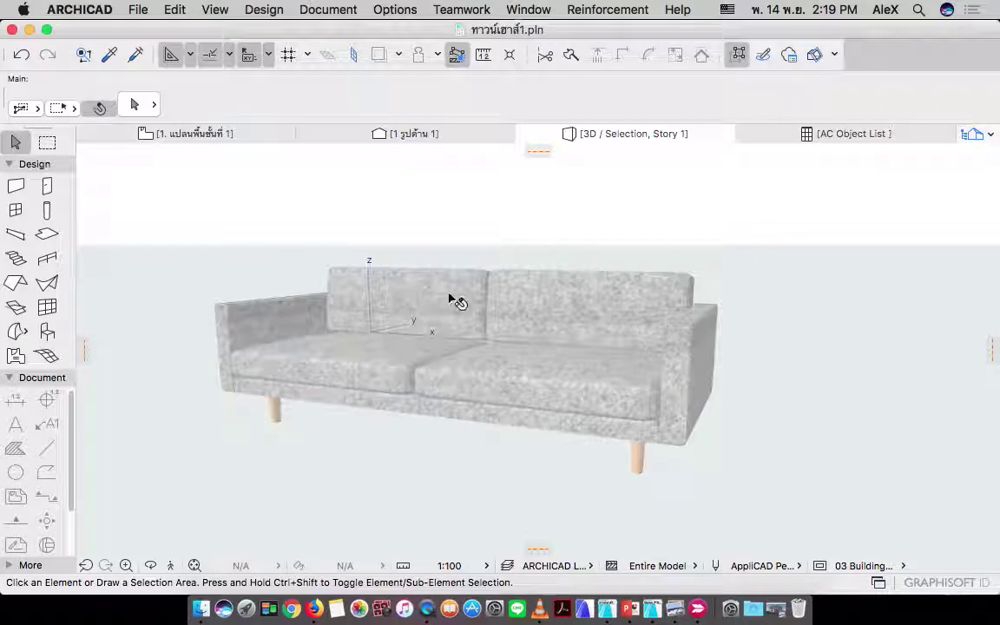
scroll(460, 308, up, 3)
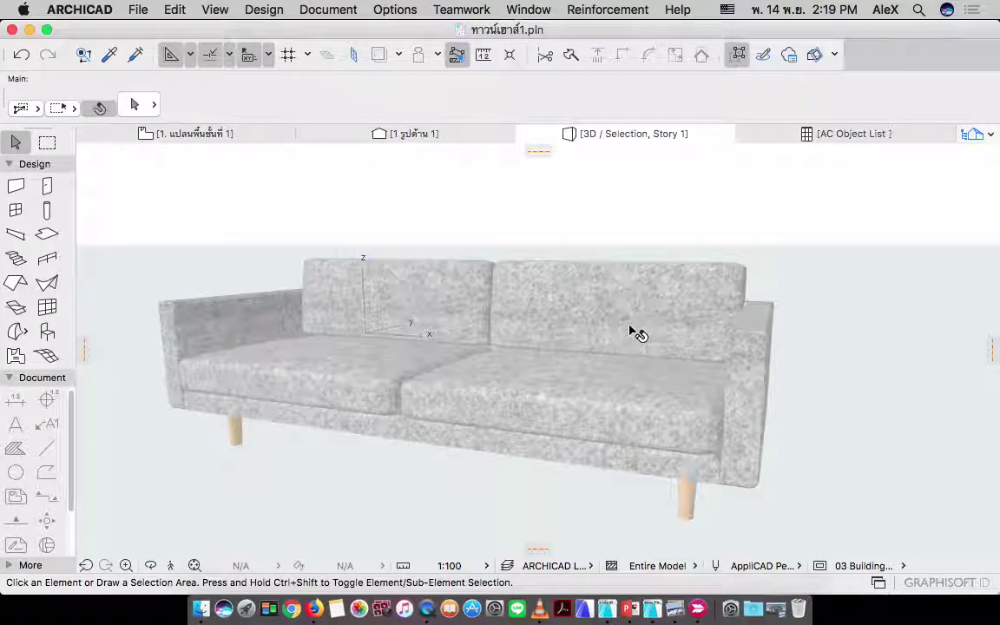
key(o)
drag(612, 328, 597, 310)
key(o)
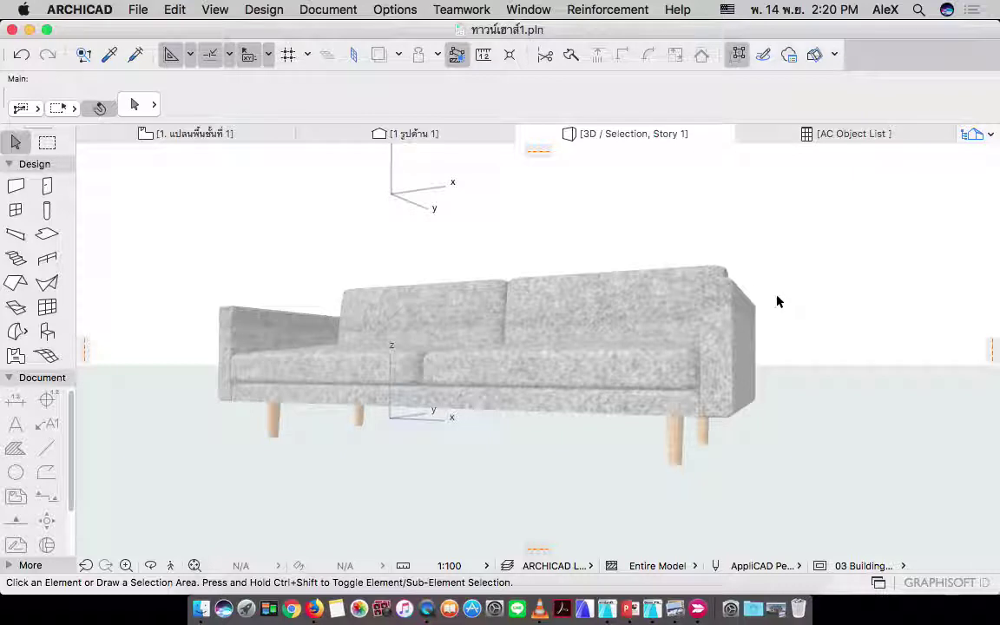
- Select all of the sofa's fabric morphs without the legs and check which surface is assigned to them
click(834, 224)
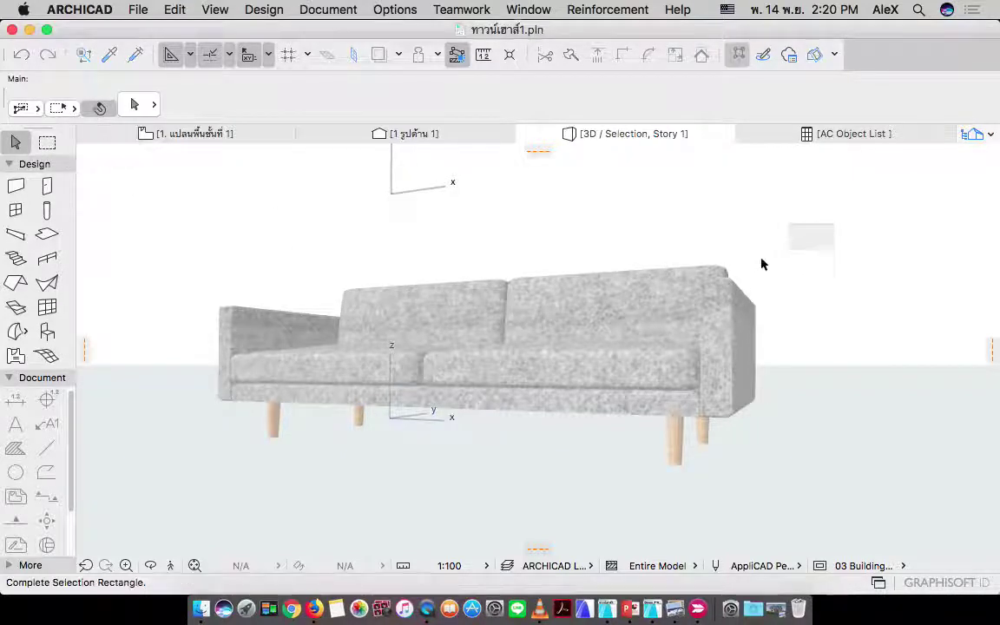
click(205, 362)
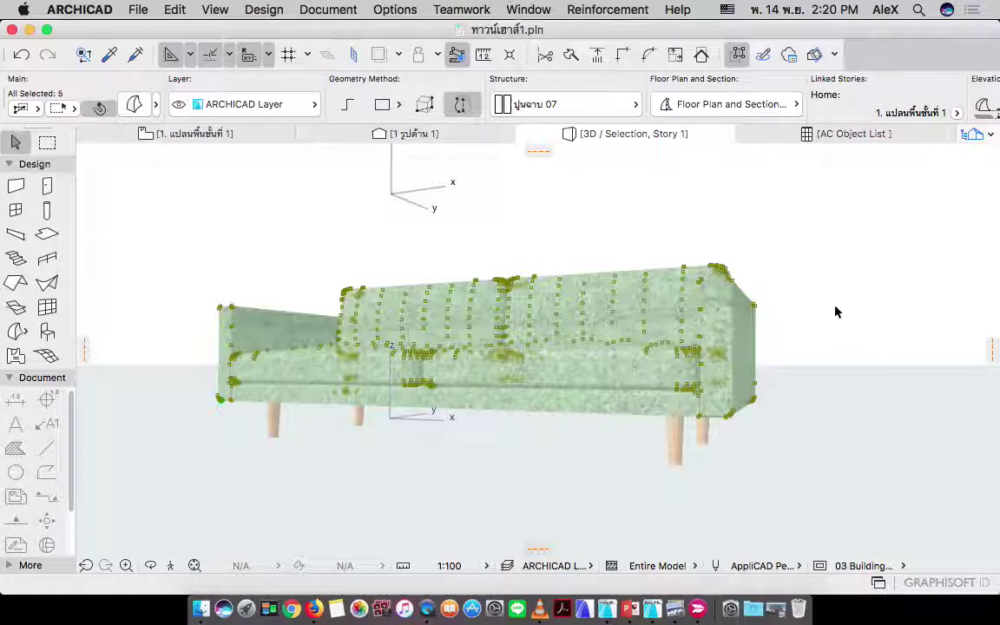
click(869, 209)
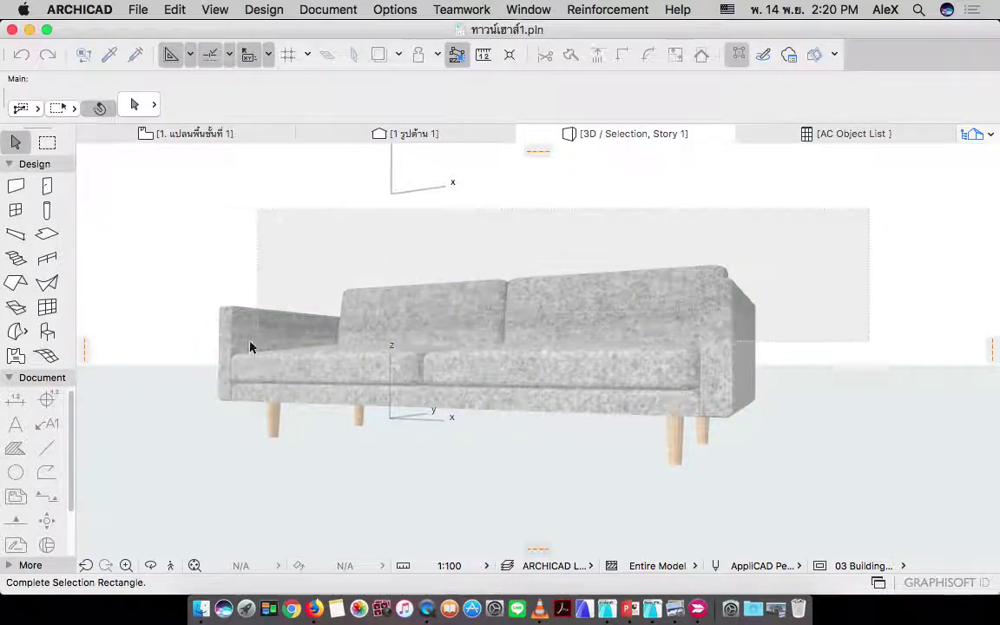
click(179, 382)
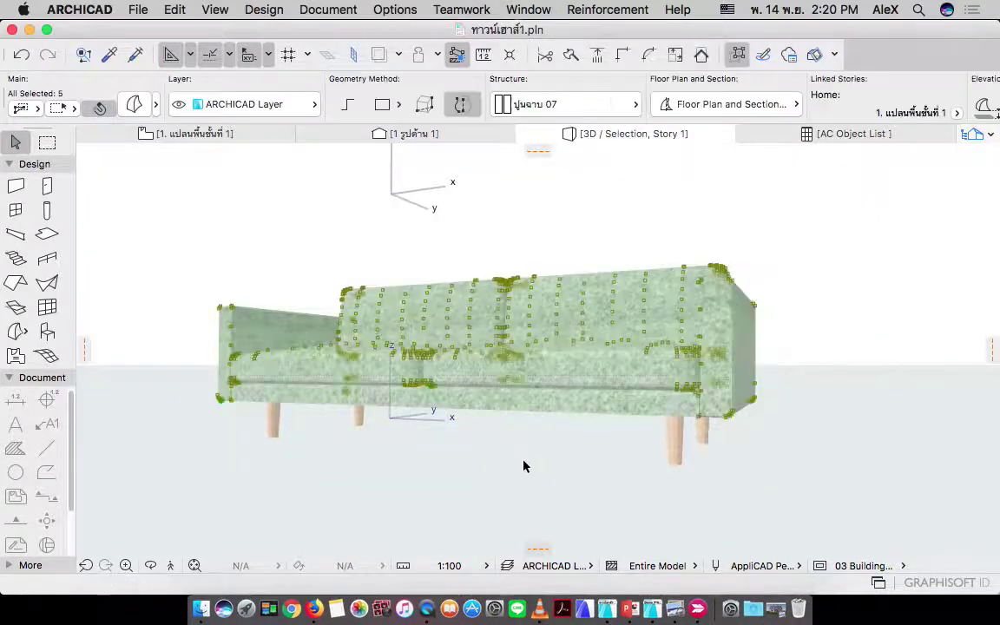
shift+click(703, 441)
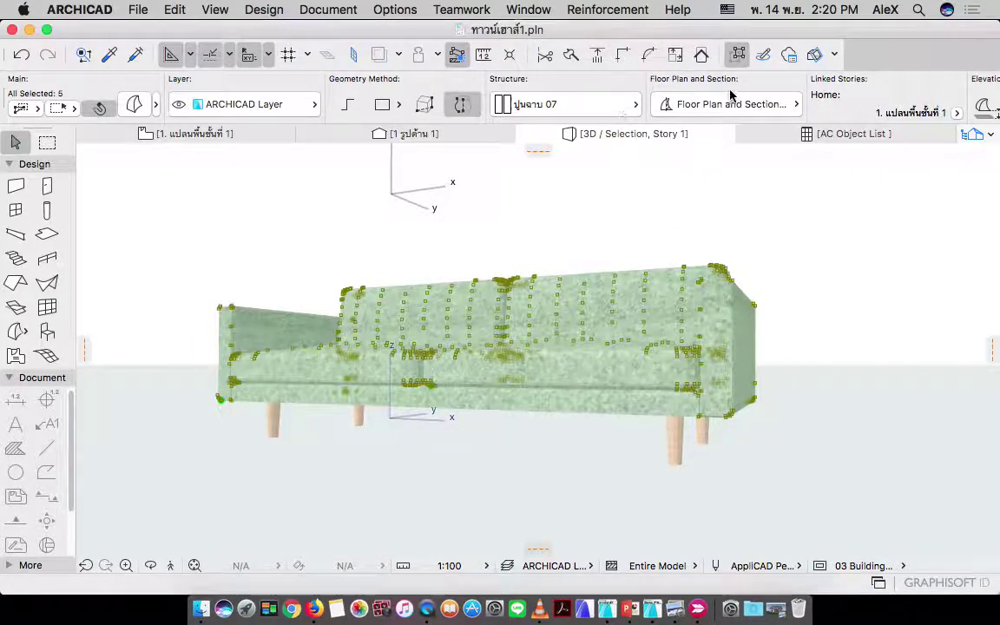
scroll(729, 95, right, 10)
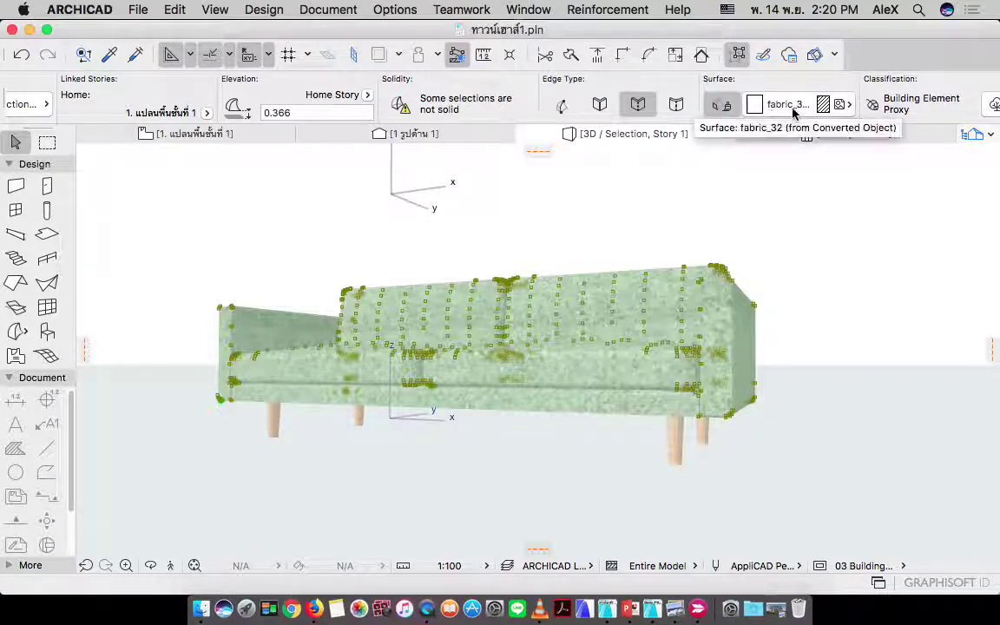
click(793, 107)
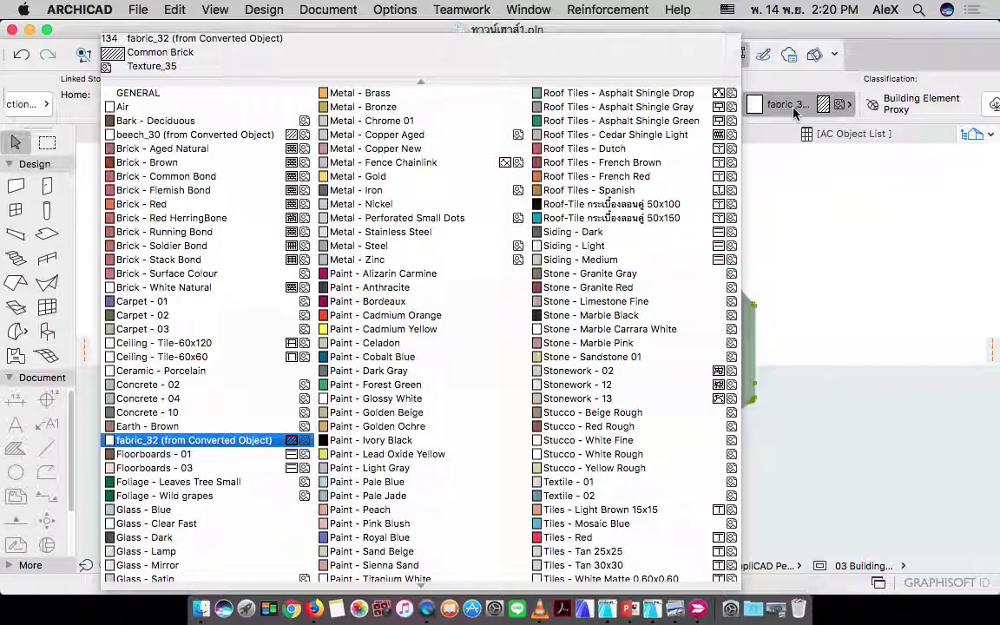
click(793, 113)
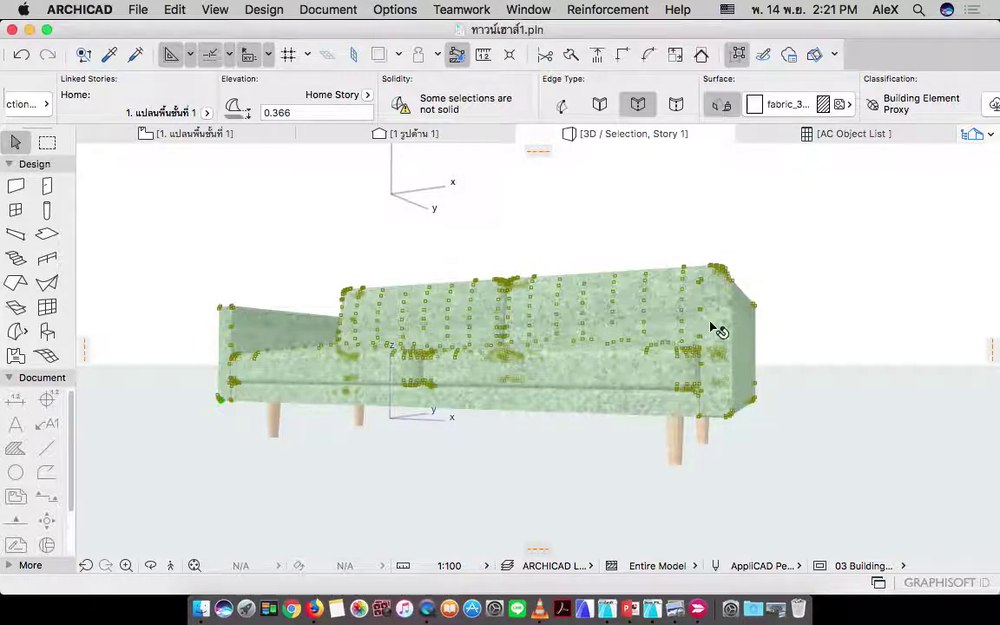
- Change the surface of the selected fabric morphs to Carpet - 01, applying the change to custom faces, and clear the selection
click(839, 104)
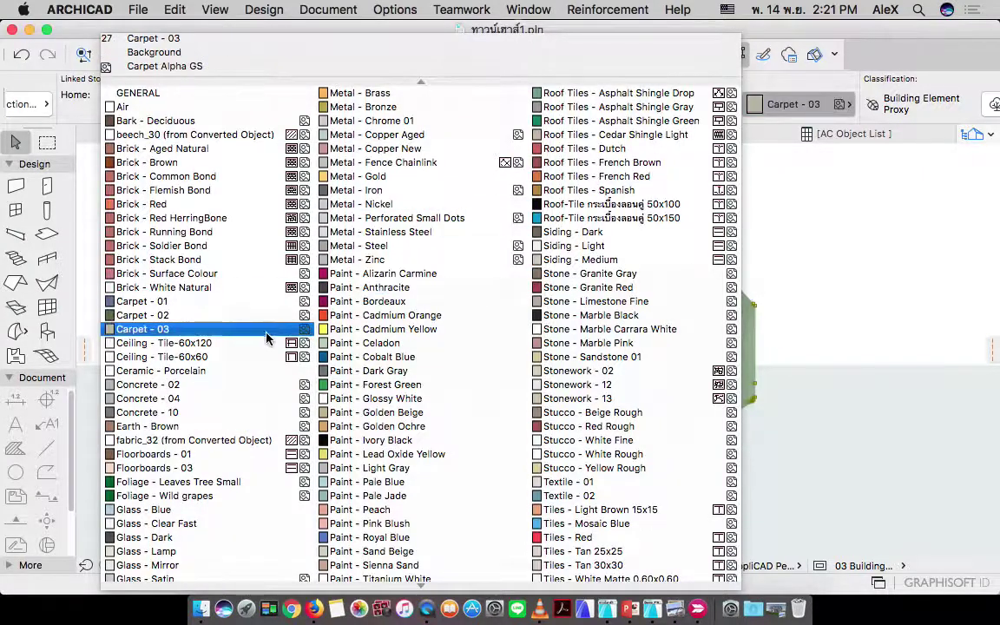
scroll(235, 300, down, 1)
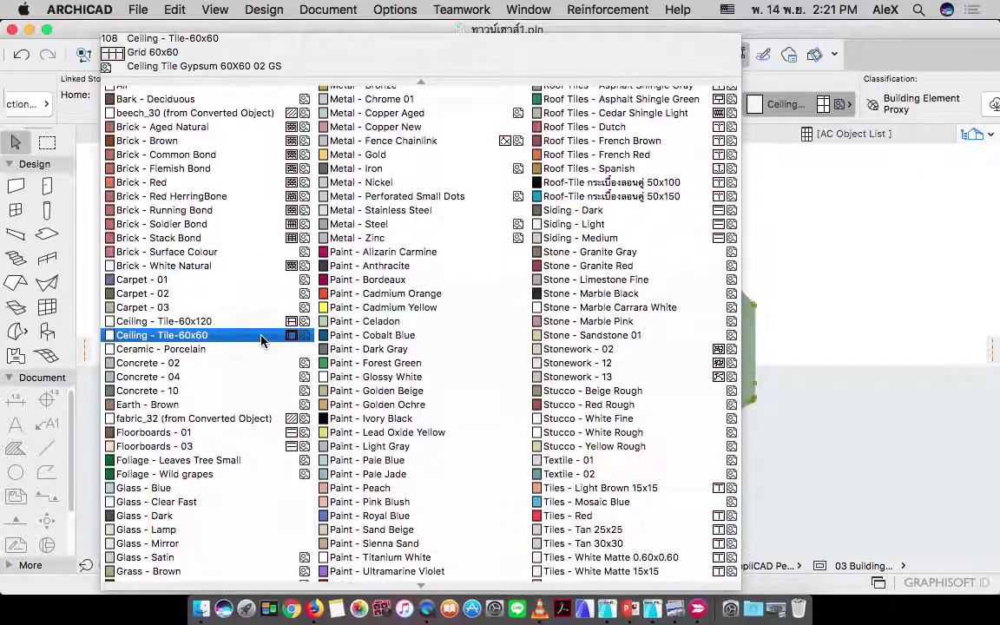
click(191, 286)
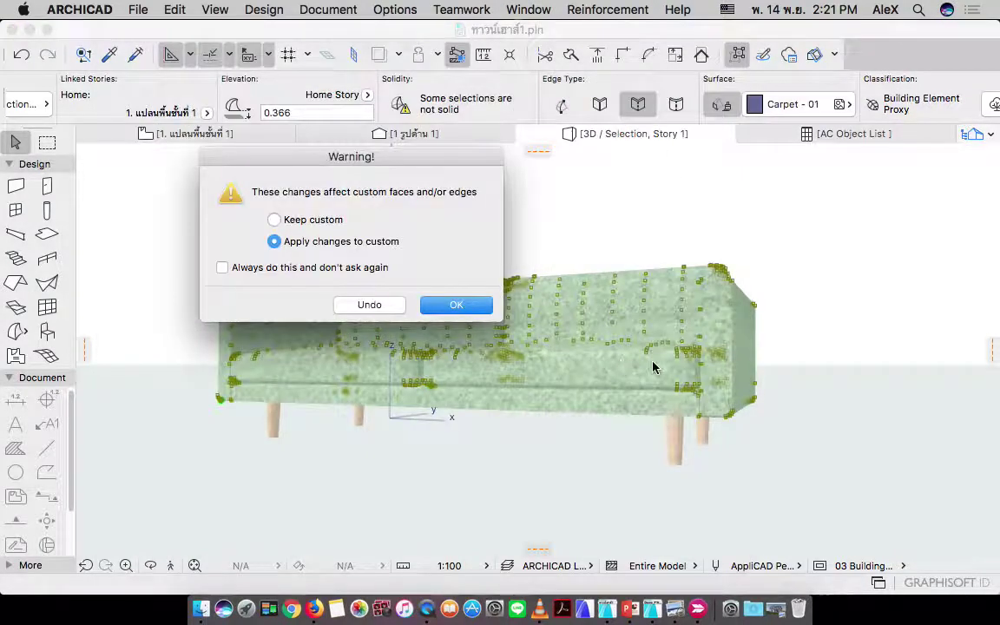
drag(405, 162, 449, 434)
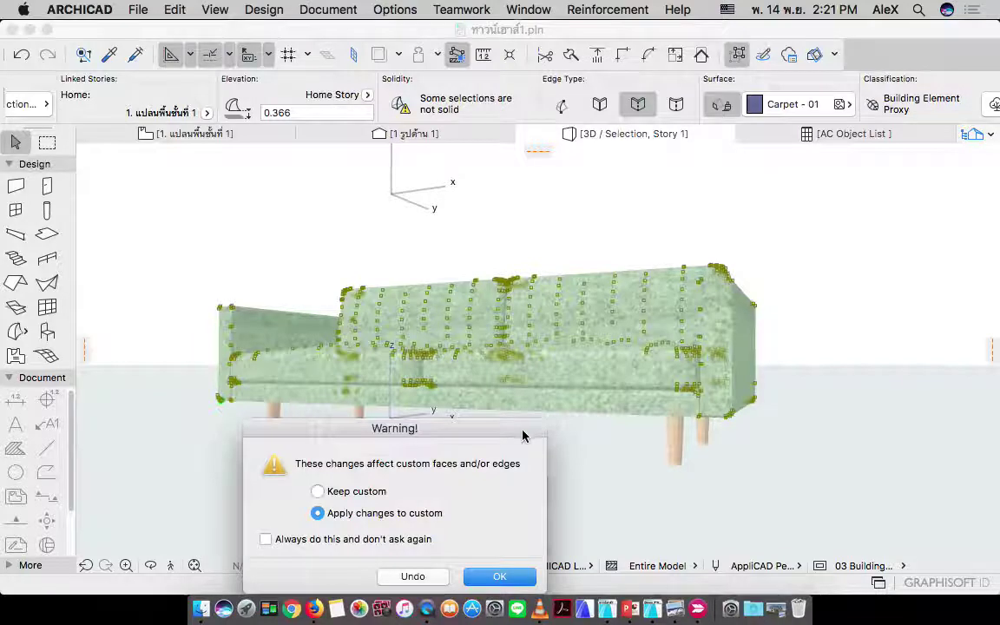
drag(524, 430, 587, 214)
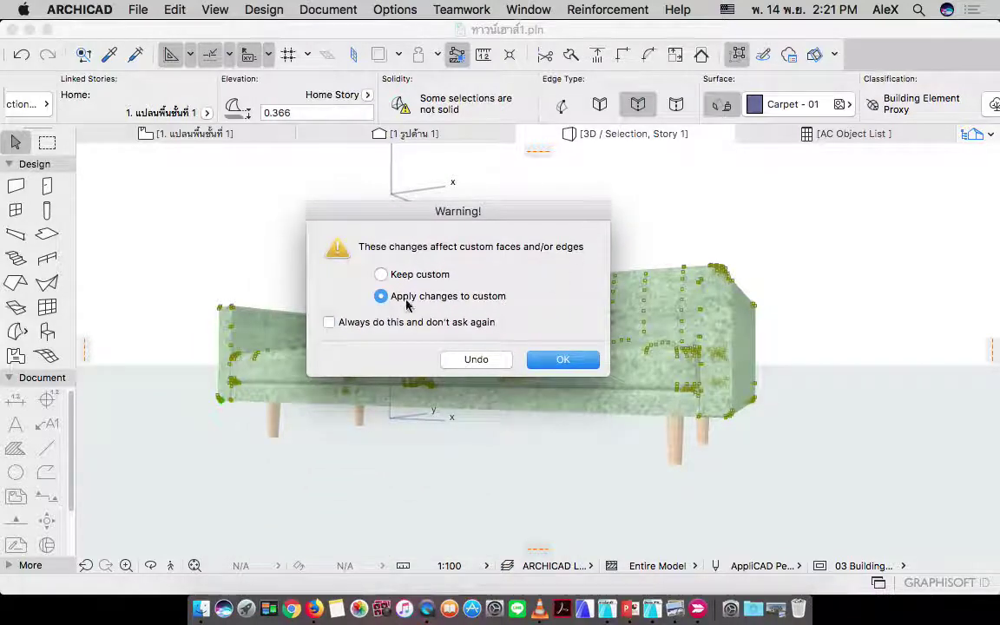
click(579, 362)
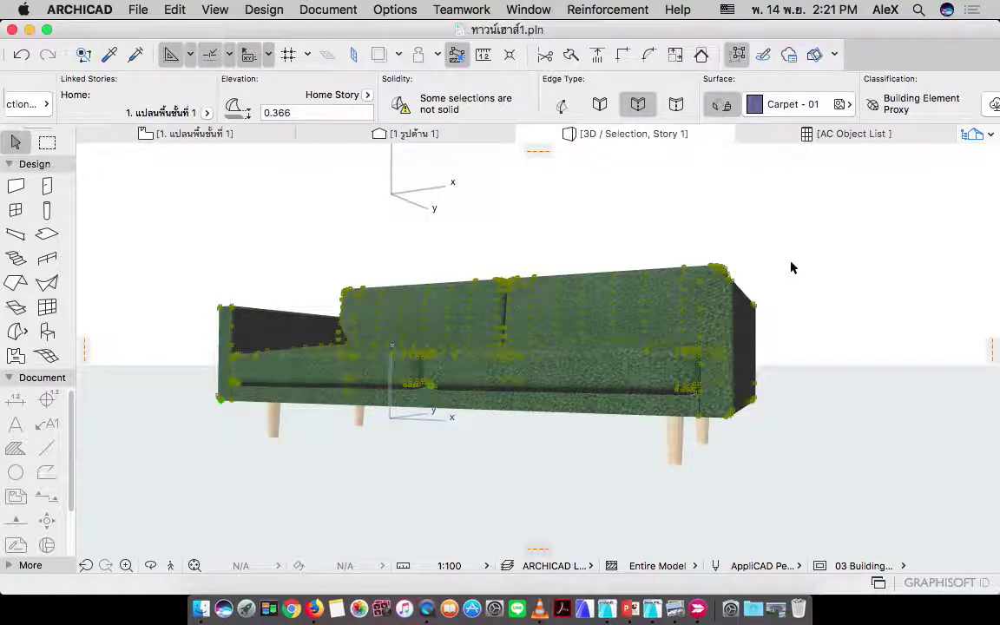
shift+middle_drag(790, 267, 780, 279)
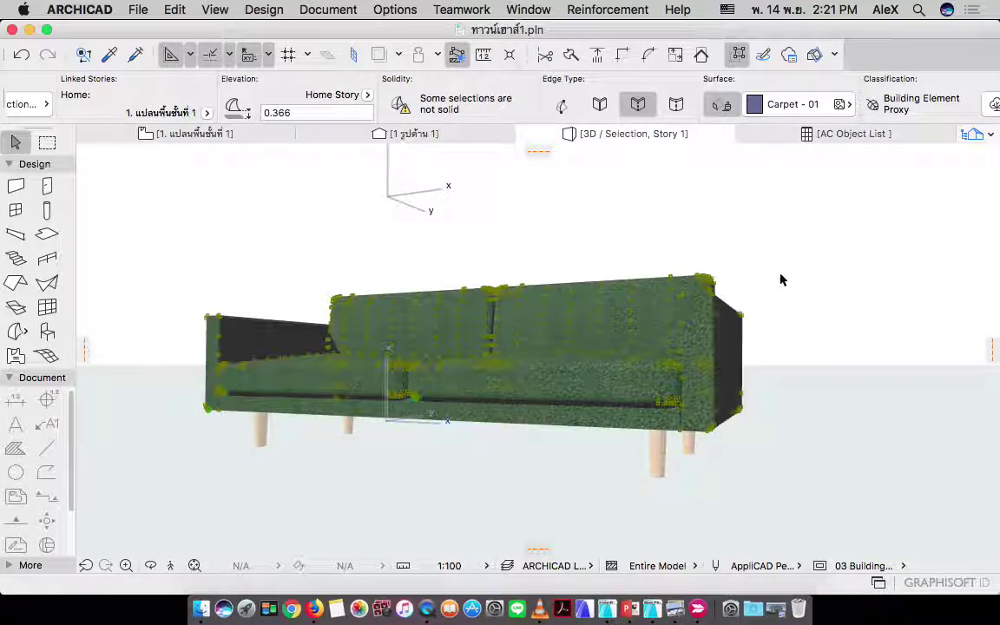
click(743, 246)
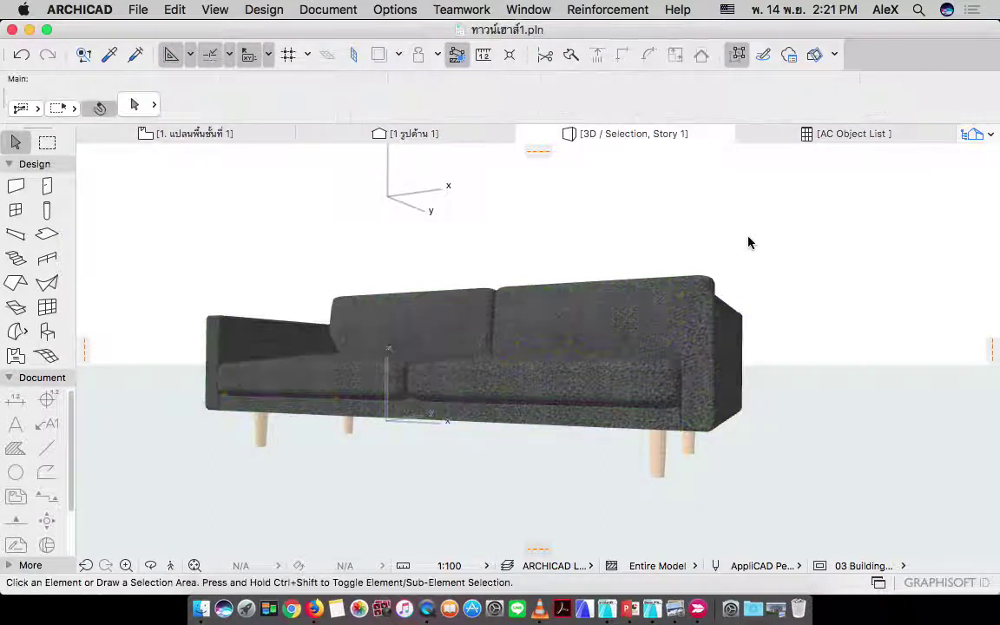
- Select the sofa's four legs, change their surface to Wood - Walnut Horizontal, and clear the selection
shift+middle_drag(602, 323, 651, 330)
shift+middle_drag(529, 355, 739, 338)
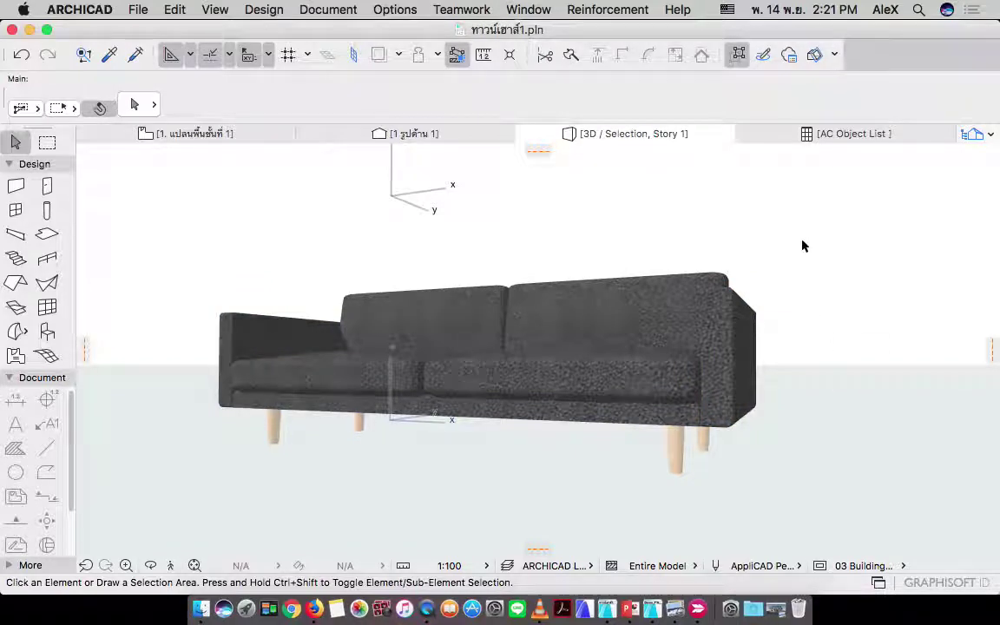
click(281, 436)
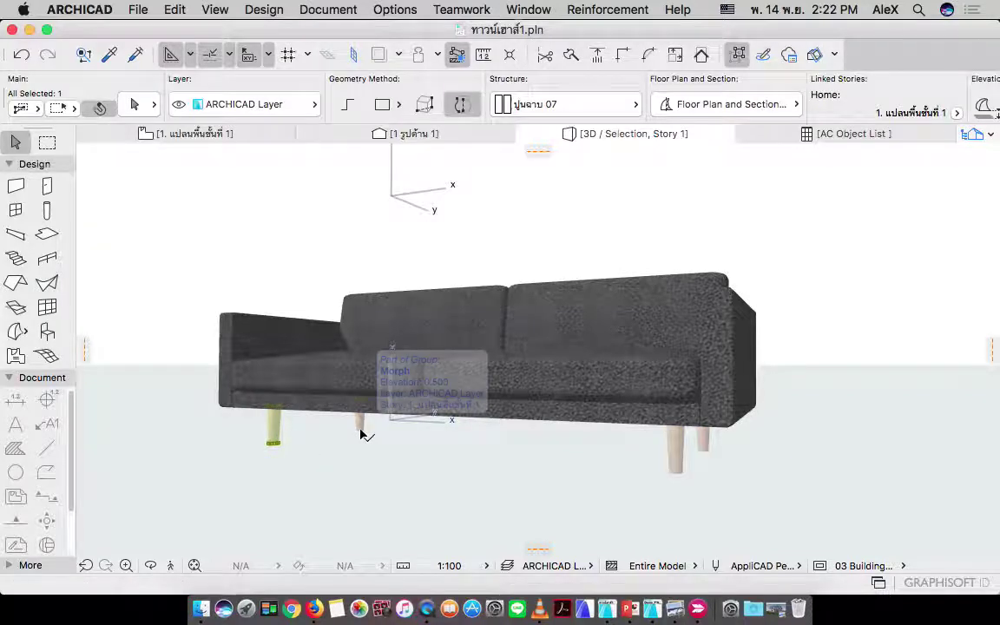
shift+click(360, 429)
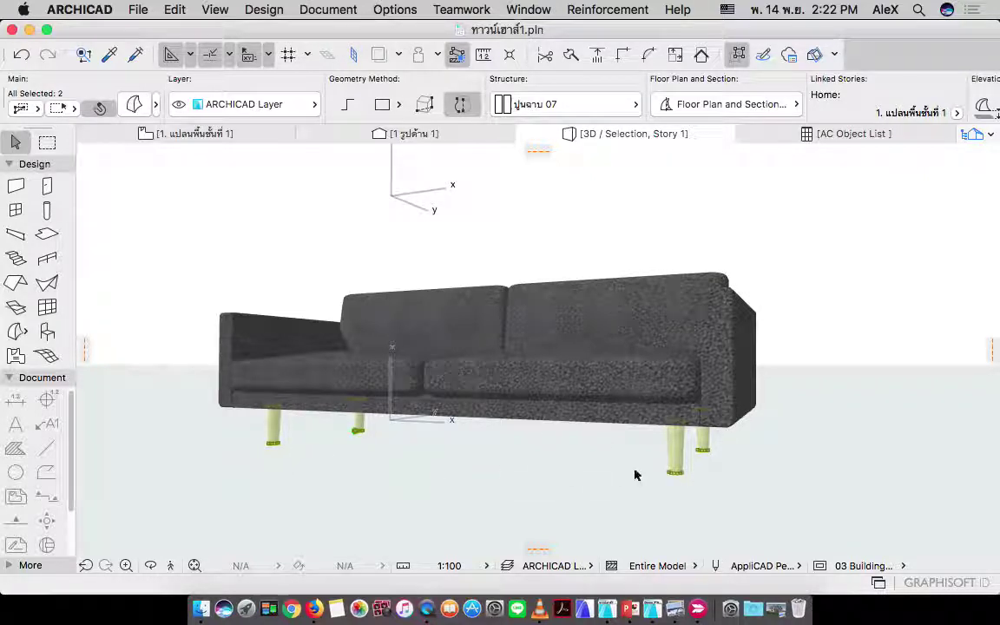
scroll(744, 102, right, 10)
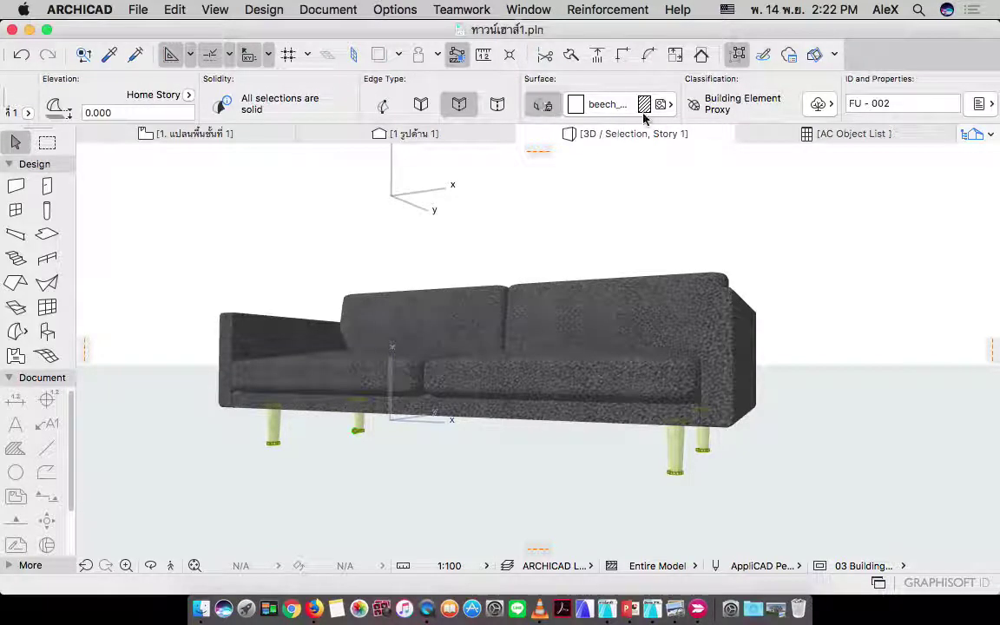
click(627, 105)
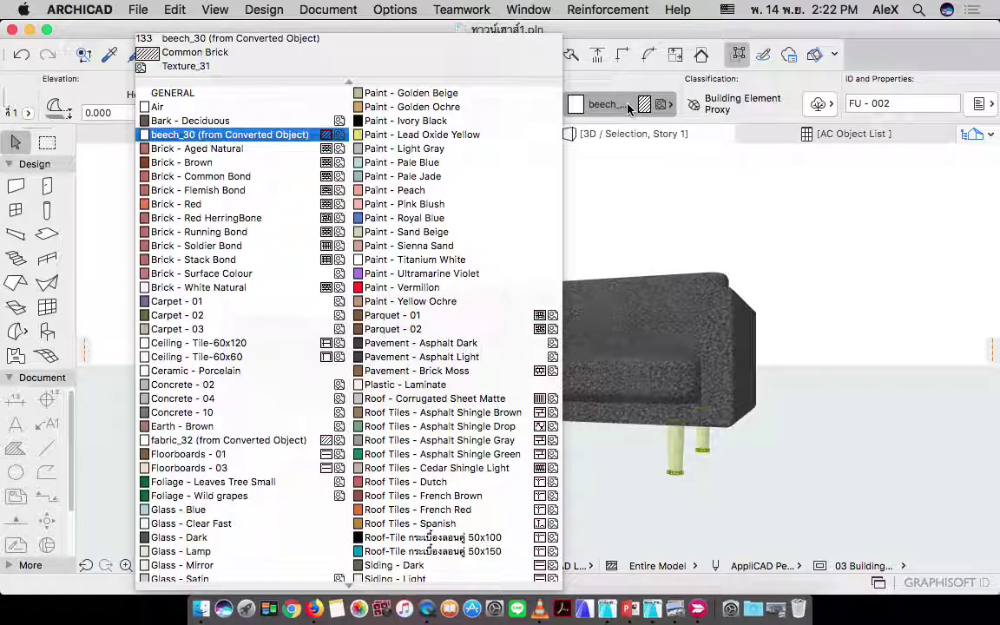
scroll(512, 208, down, 5)
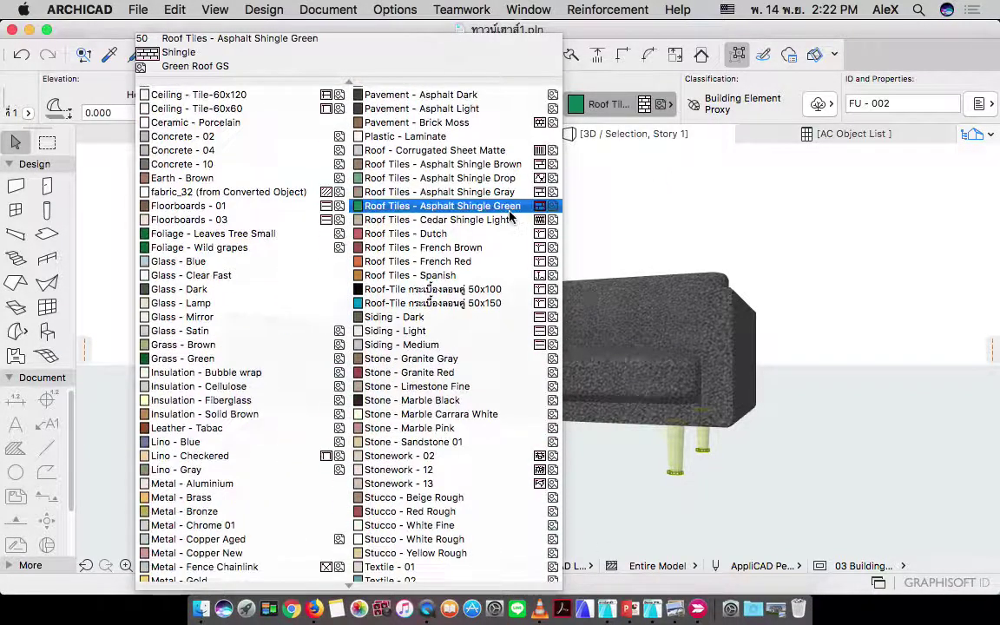
scroll(512, 215, down, 5)
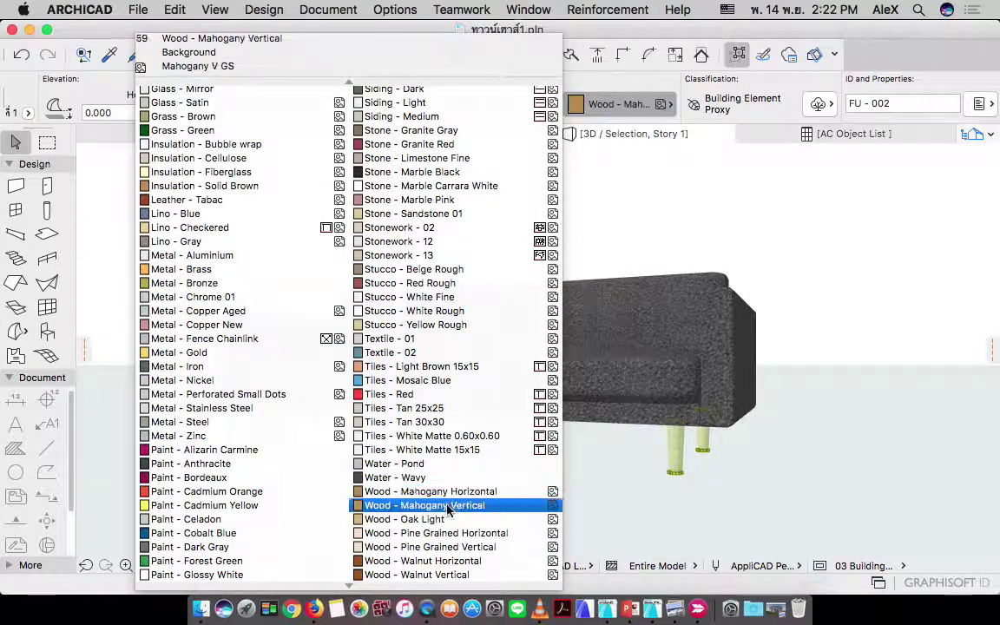
click(446, 560)
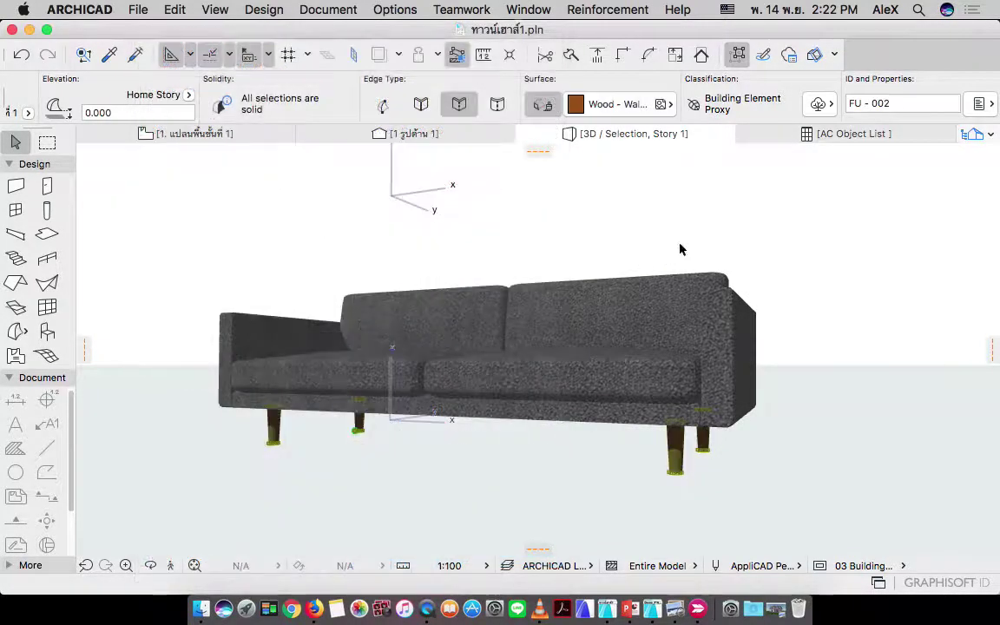
click(781, 293)
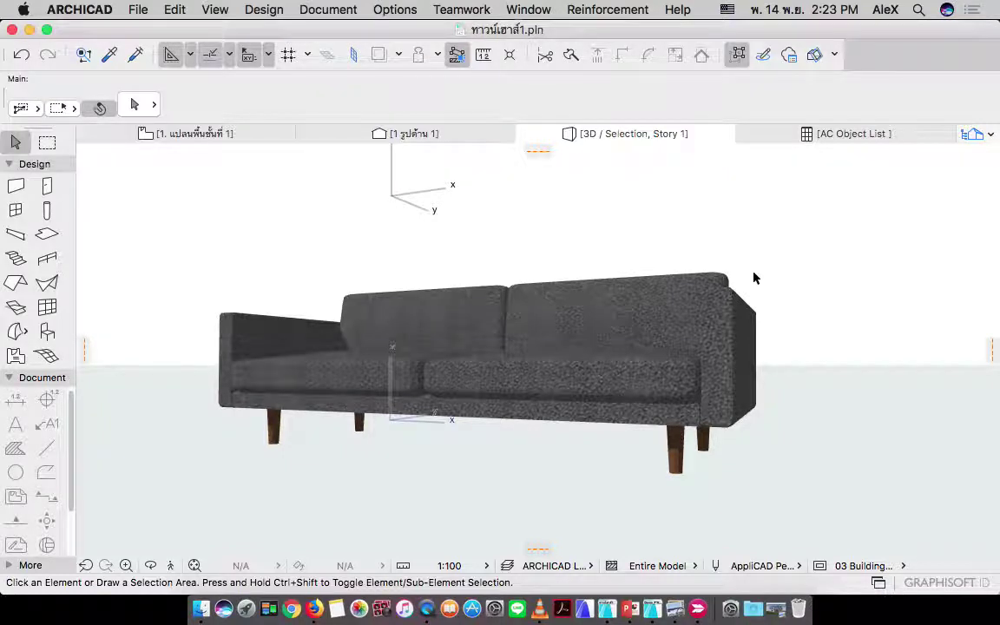
- Select all of the sofa's morphs, legs included, on the first-storey floor plan
mouse_move(611, 224)
middle_down()
mouse_move(694, 241)
mouse_move(625, 232)
middle_up()
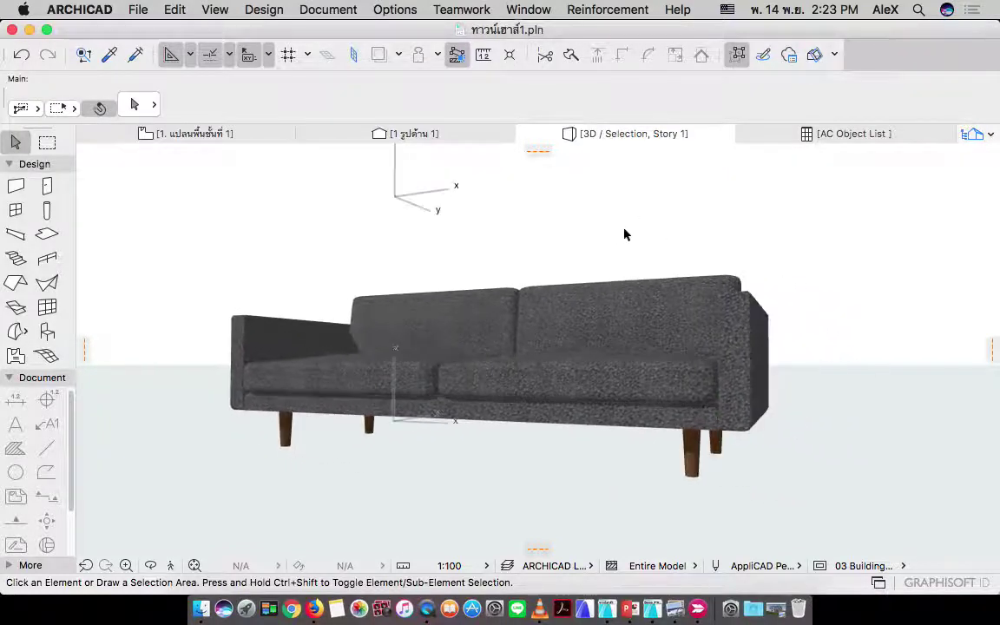
scroll(624, 243, down, 3)
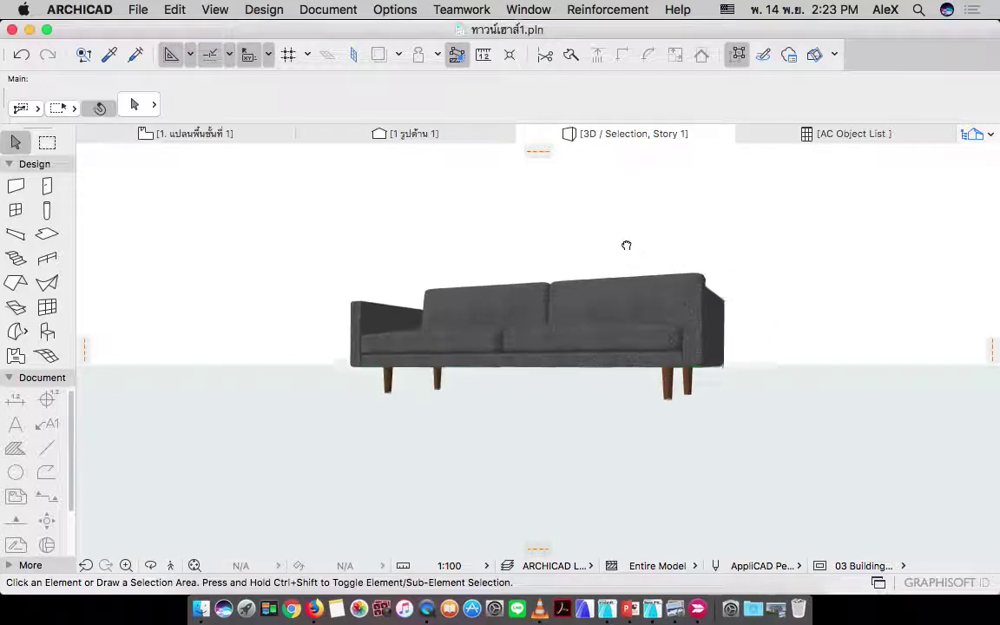
click(245, 135)
scroll(588, 330, up, 5)
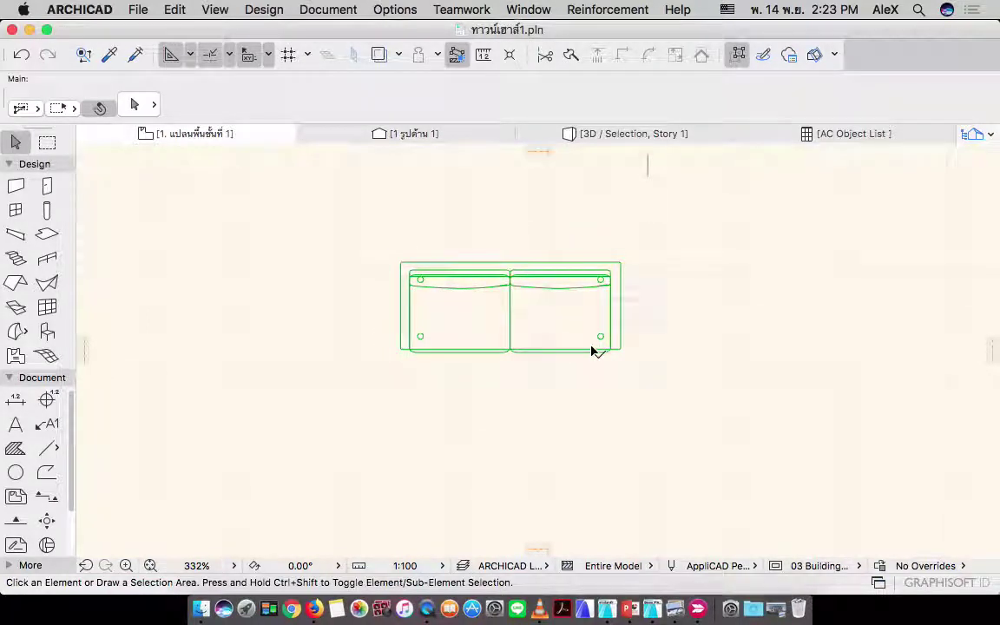
click(659, 252)
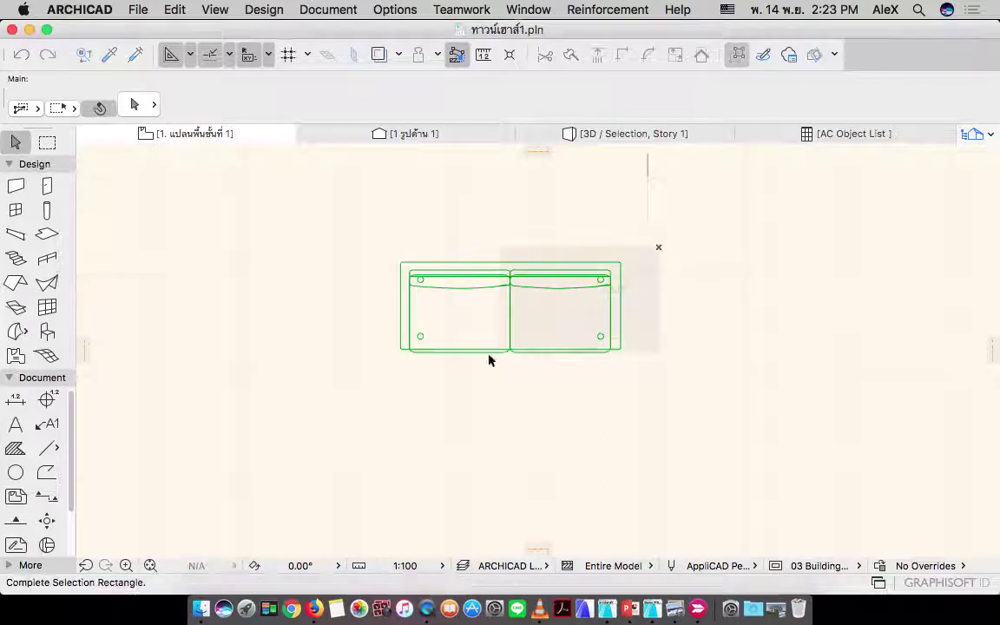
click(367, 380)
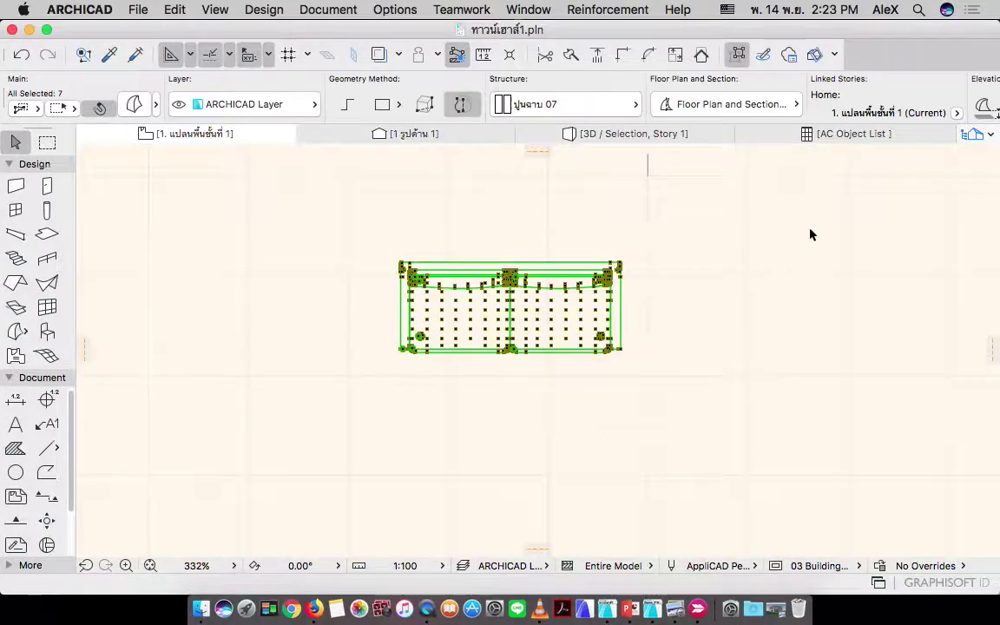
scroll(636, 325, down, 3)
scroll(574, 250, up, 2)
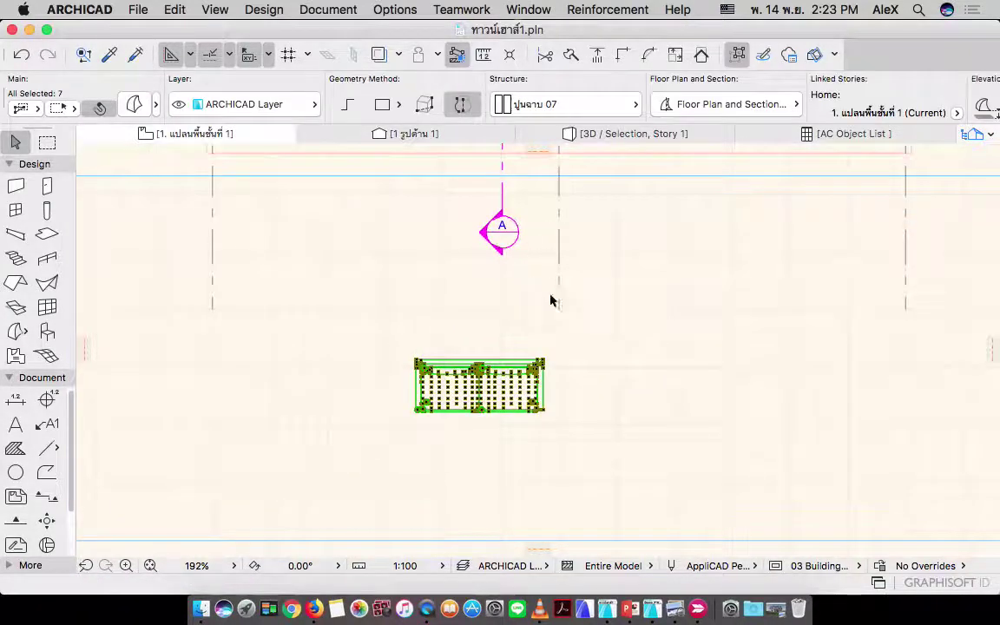
click(594, 335)
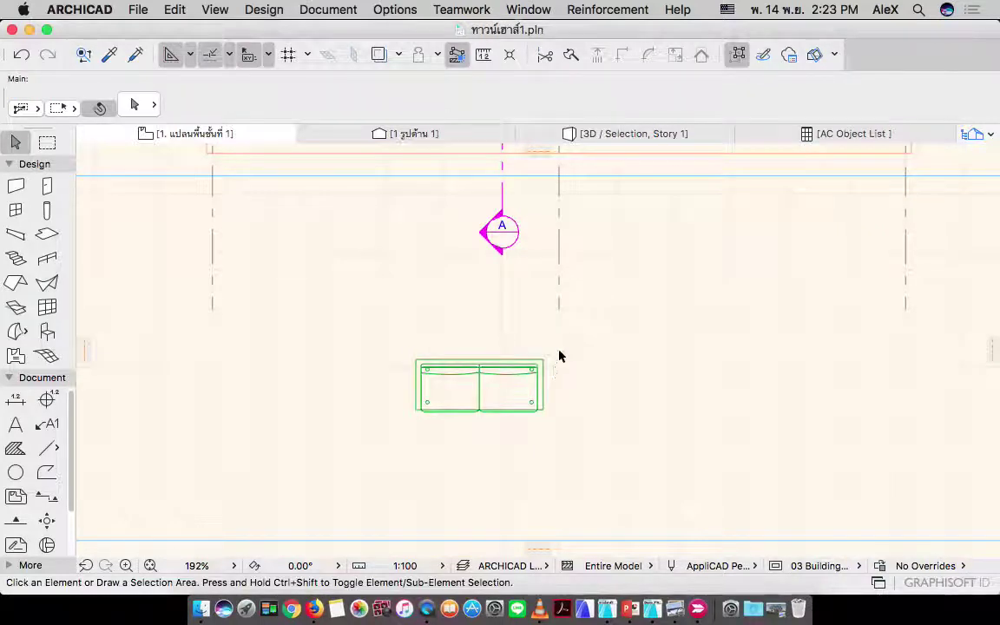
click(559, 353)
click(393, 431)
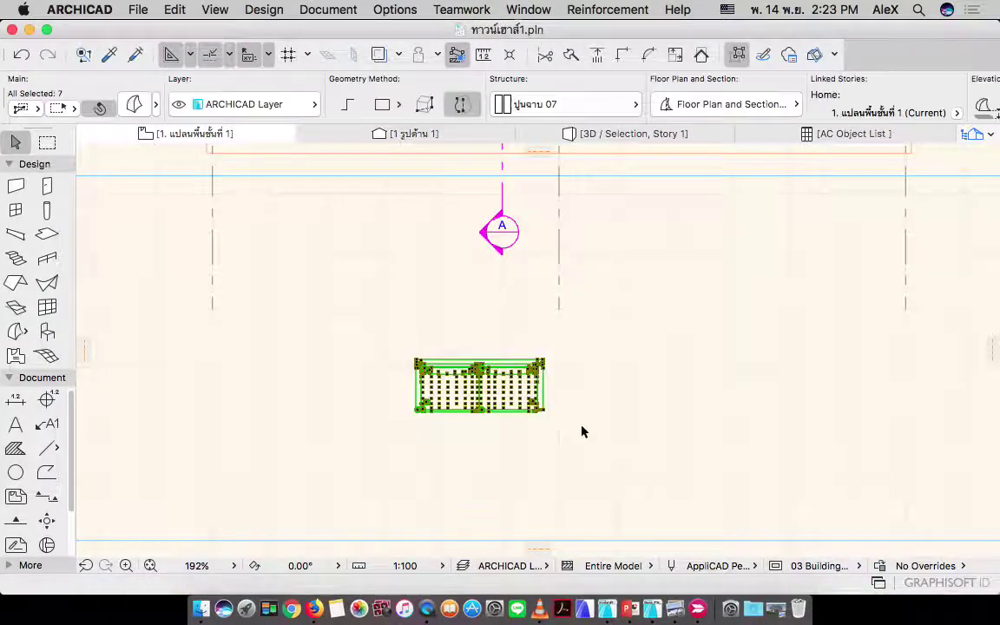
scroll(457, 408, up, 3)
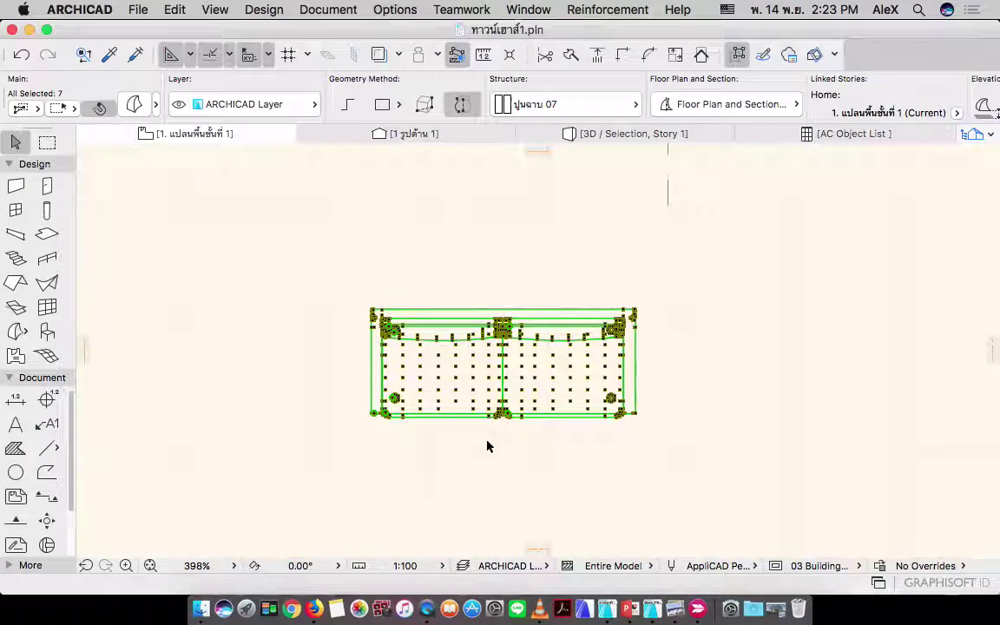
- Start saving the selected sofa morphs as a library object in the New object folder of the Embedded Library
click(137, 8)
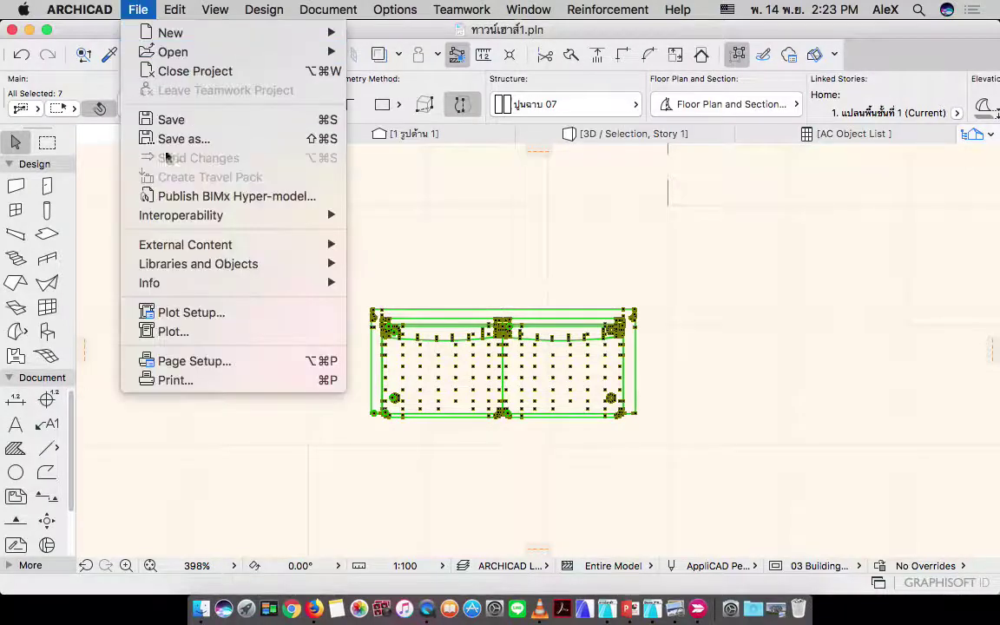
mouse_move(190, 263)
mouse_move(464, 422)
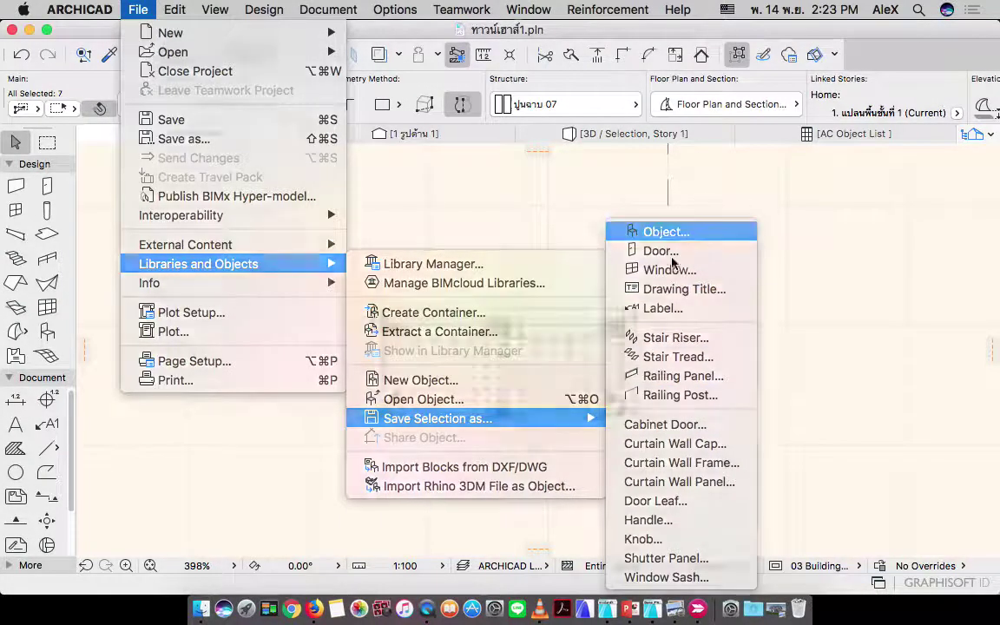
click(685, 233)
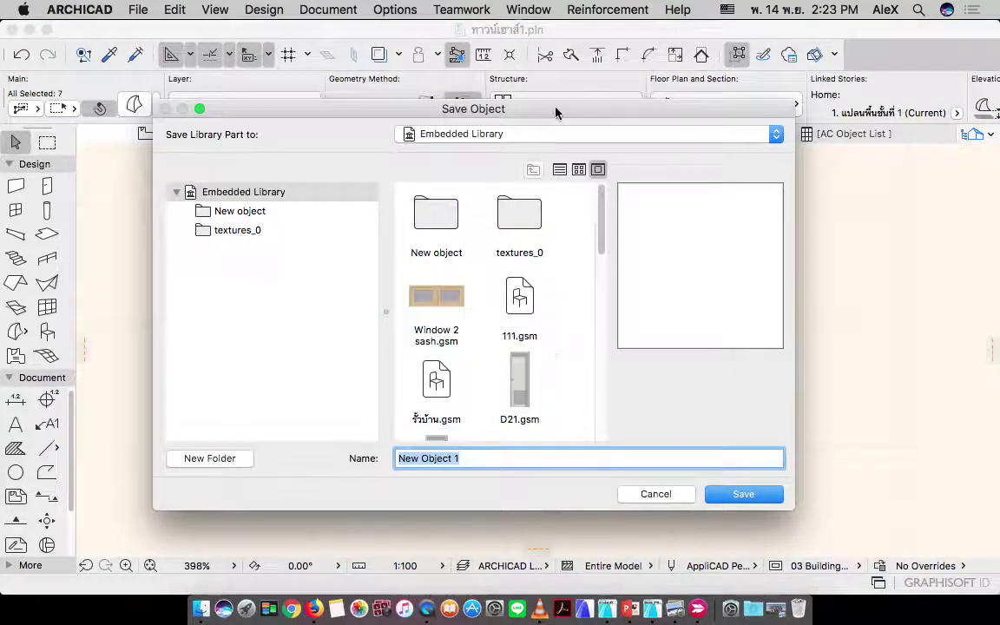
drag(558, 107, 568, 75)
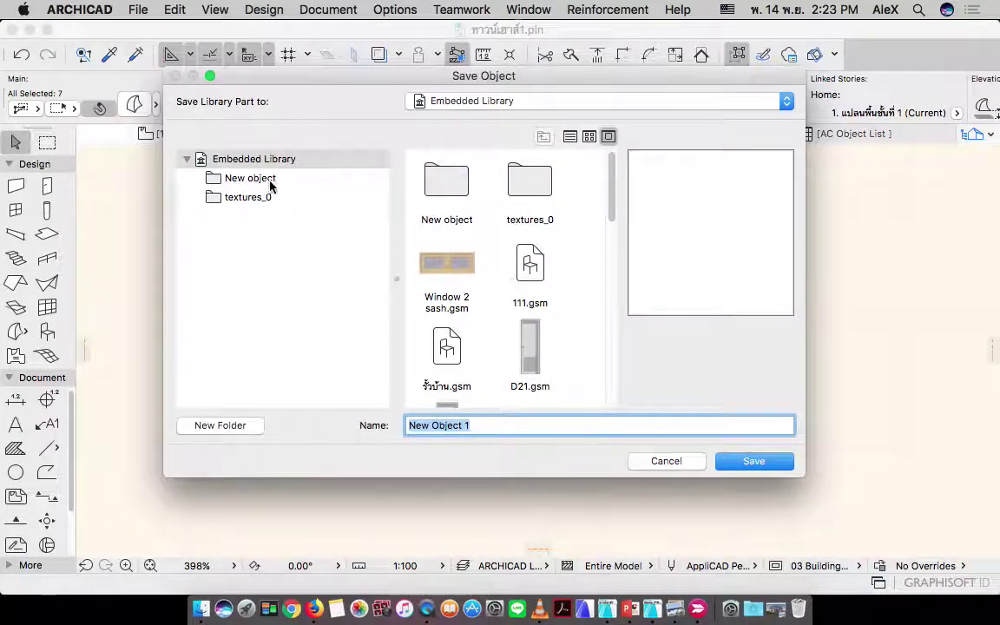
click(243, 178)
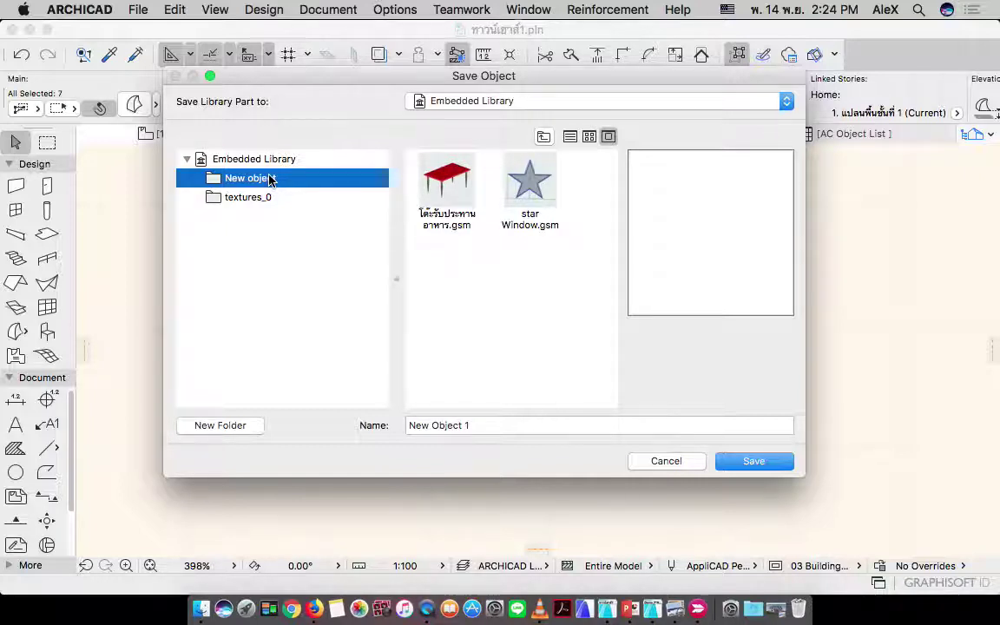
- Name the library object โซฟา 2 ที่นั่ง and save it
click(491, 424)
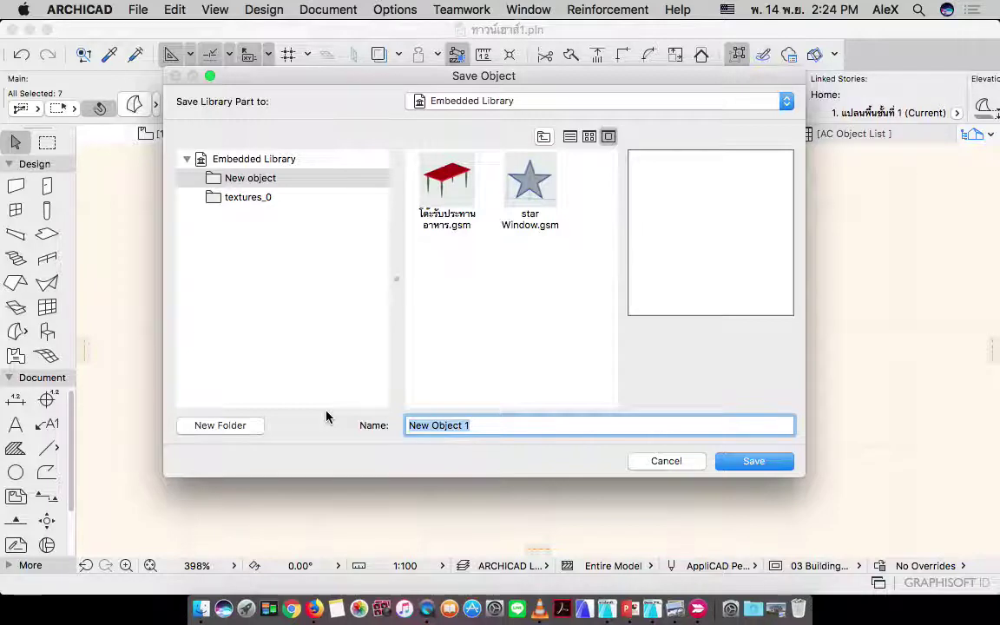
text(โ)
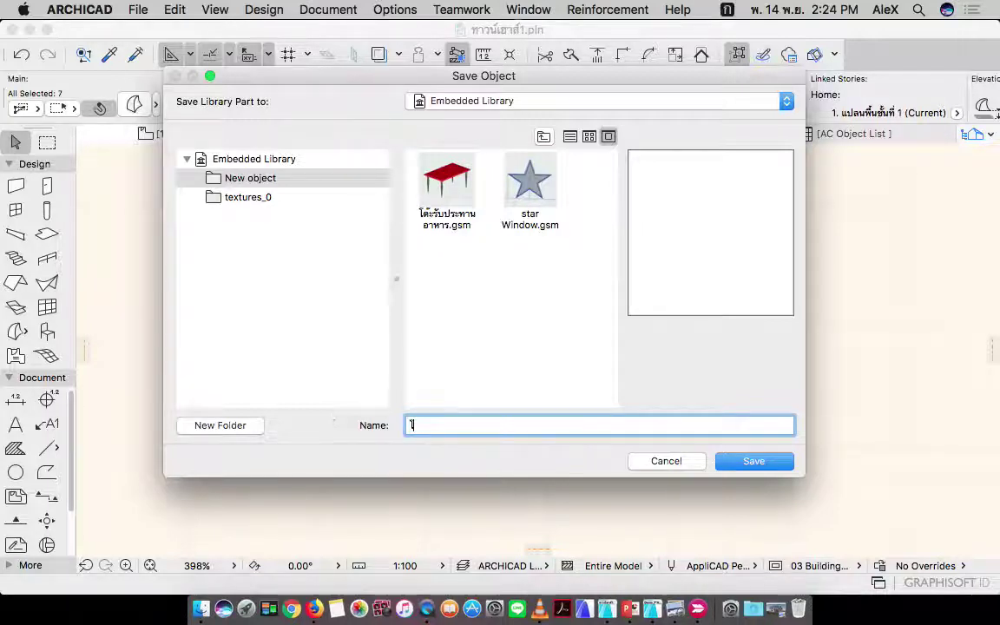
text(ซฟา /)
key(BackSpace)
key(ctrl+space)
text(2)
key(ctrl+space)
text(ที่นั่ง)
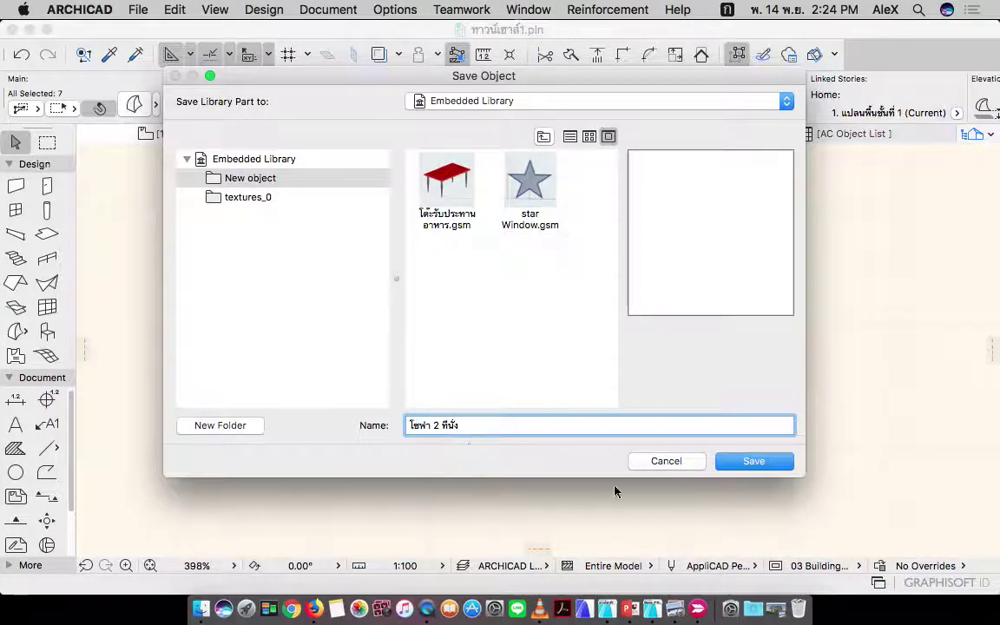
click(755, 461)
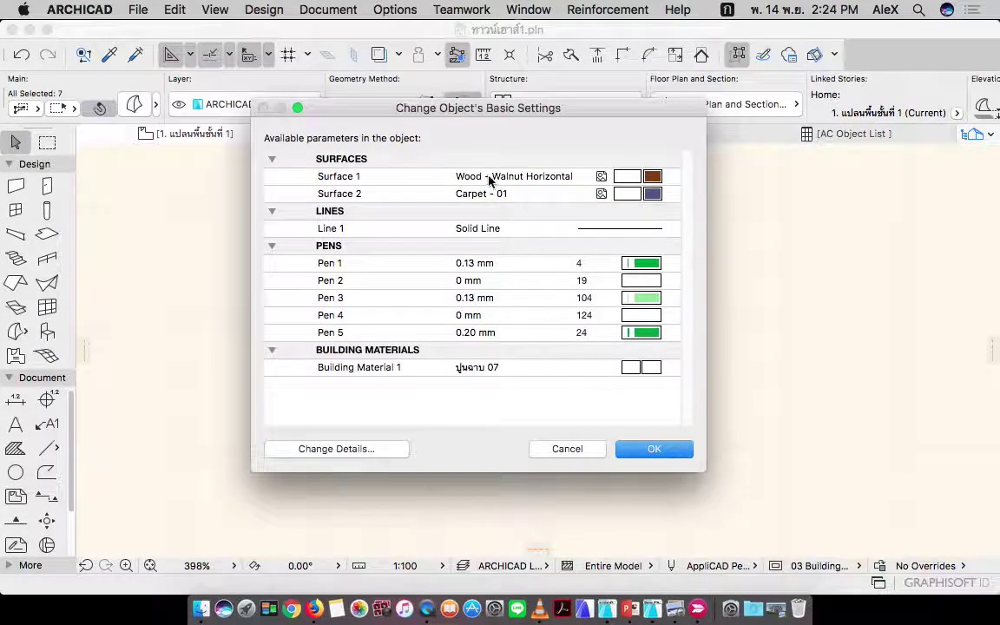
- Rename the object's Carpet - 01 surface parameter เบาะ and its Wood - Walnut Horizontal surface parameter ขา
click(371, 194)
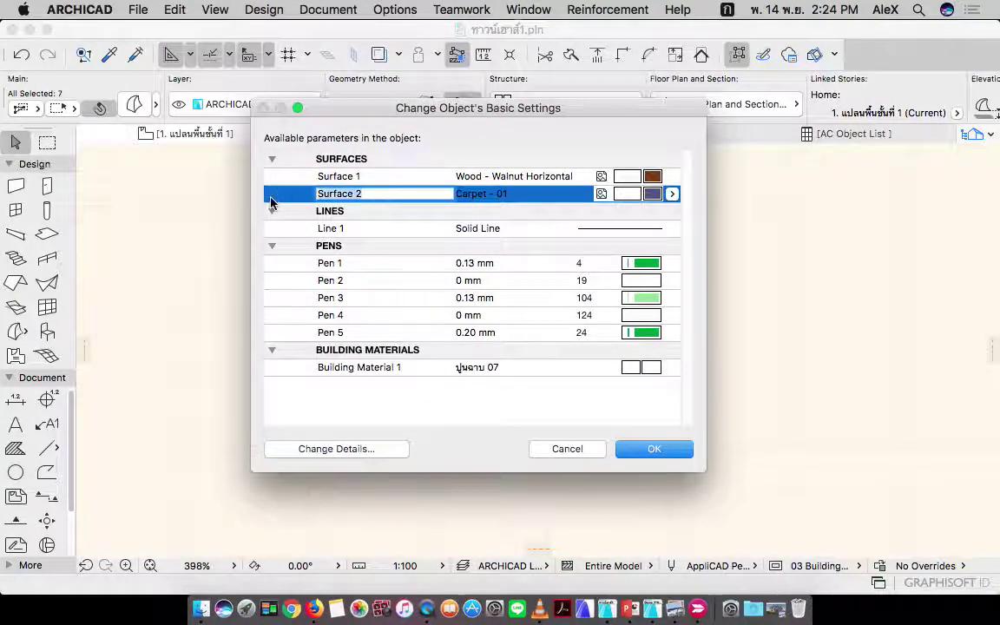
key(BackSpace)
text(เบาะ)
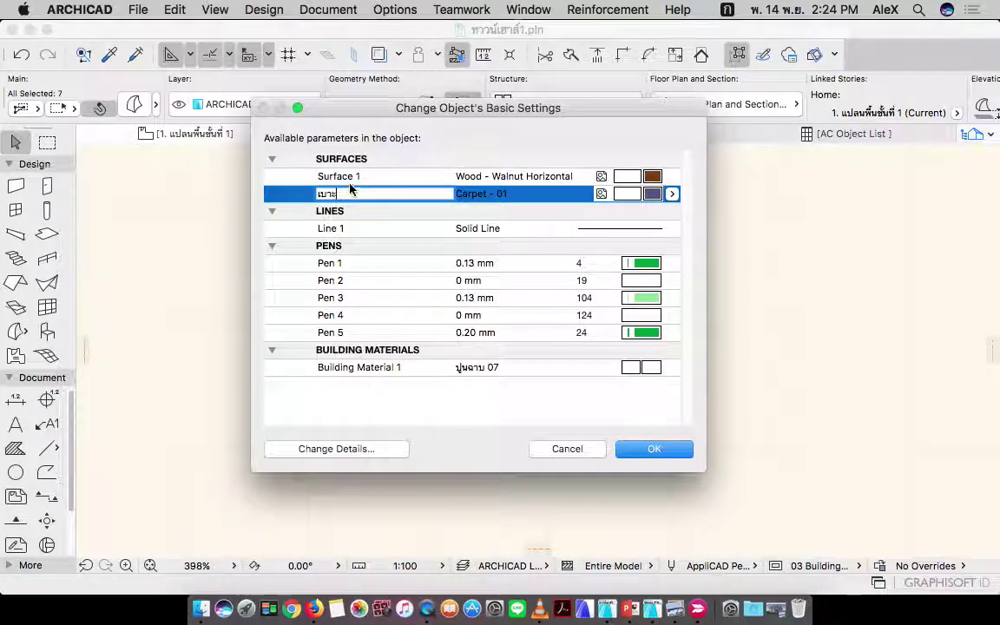
click(329, 176)
text(ช)
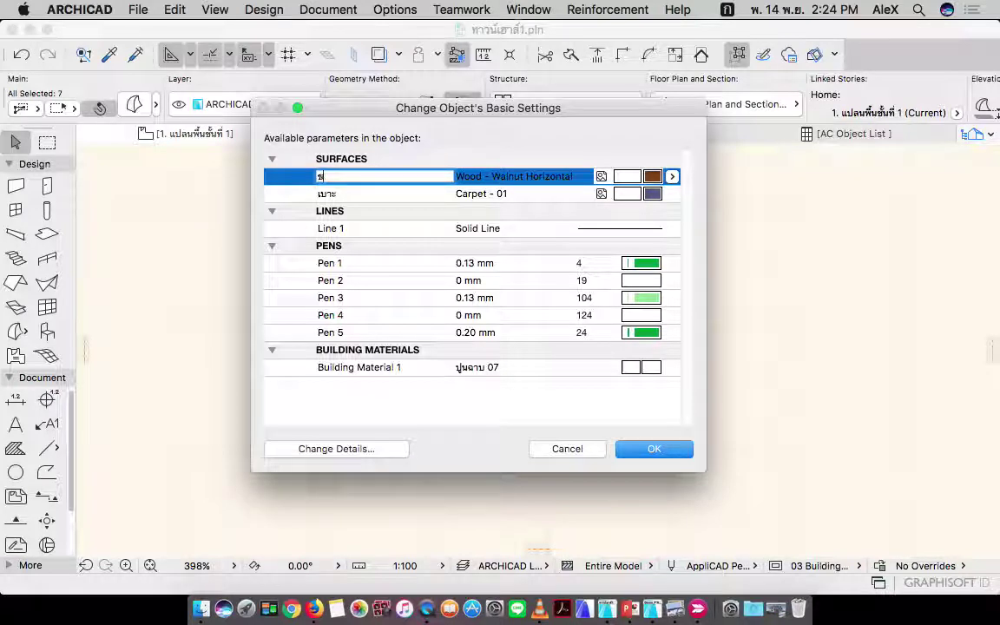
text(สา)
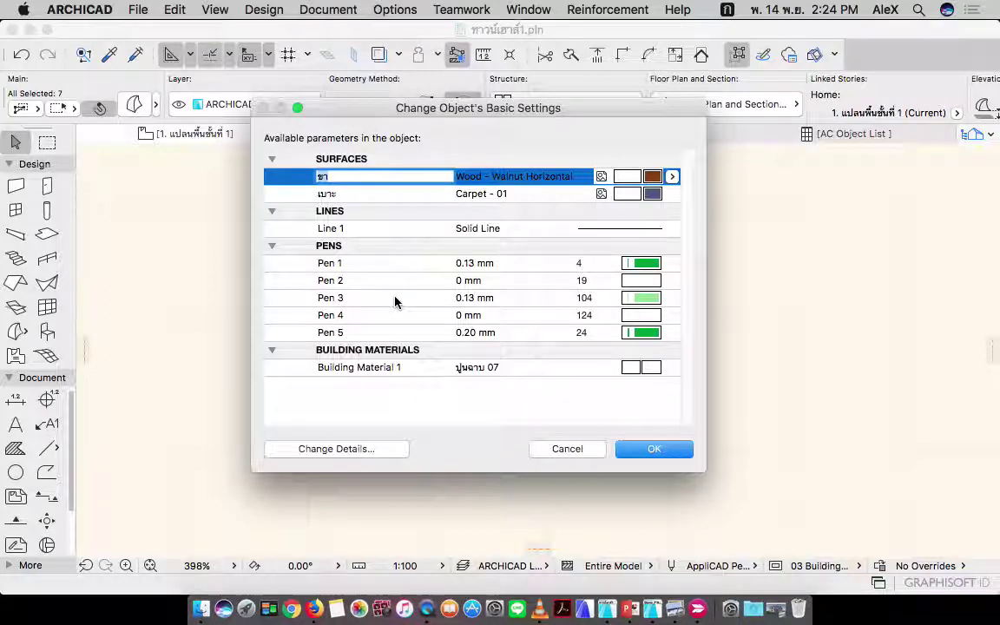
- Add the keyword sofa to the object's details and accept the object's basic settings
click(343, 449)
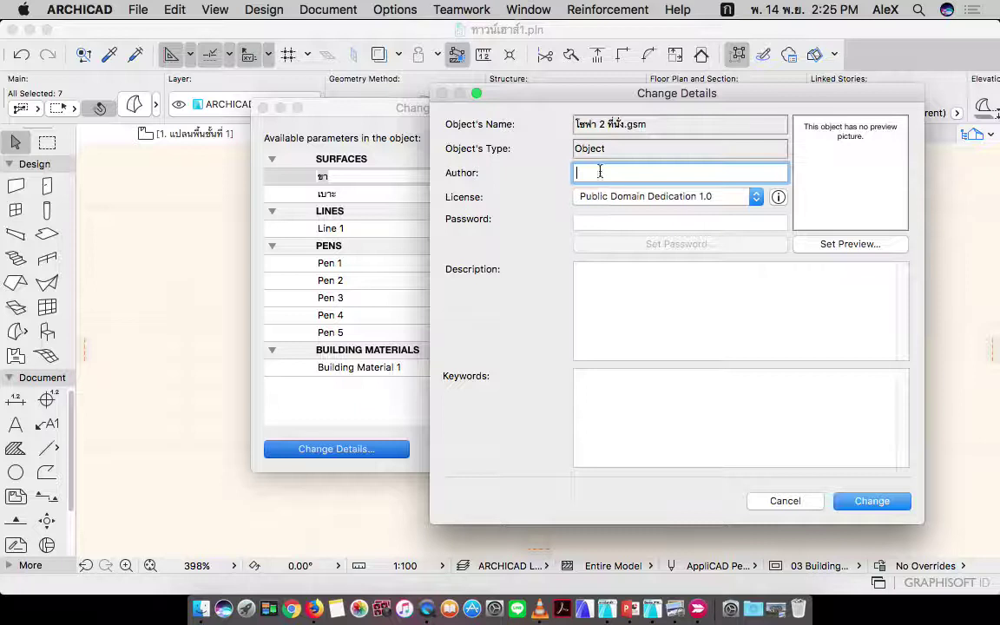
click(616, 288)
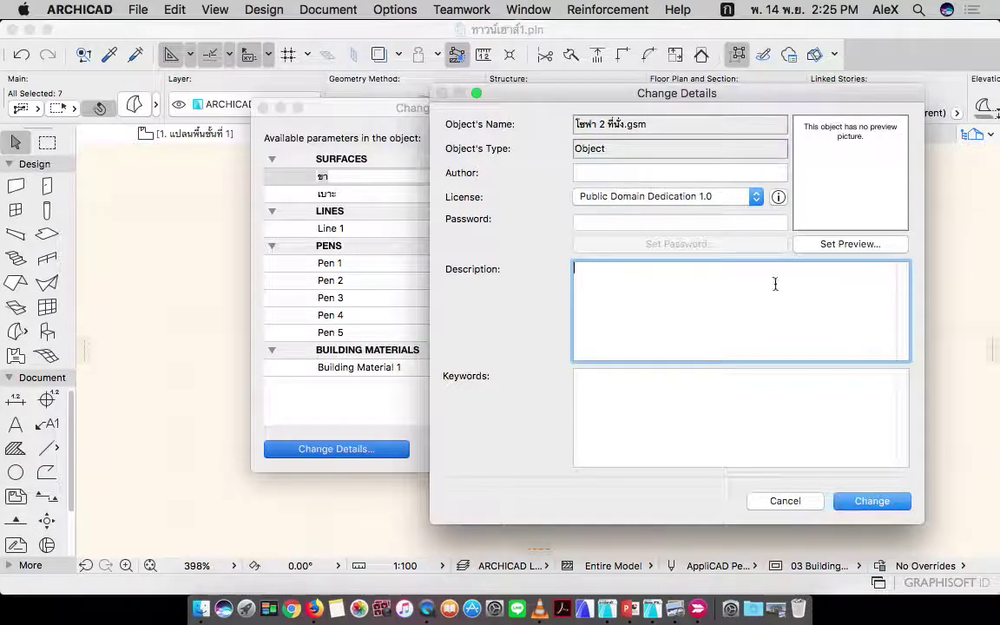
click(607, 399)
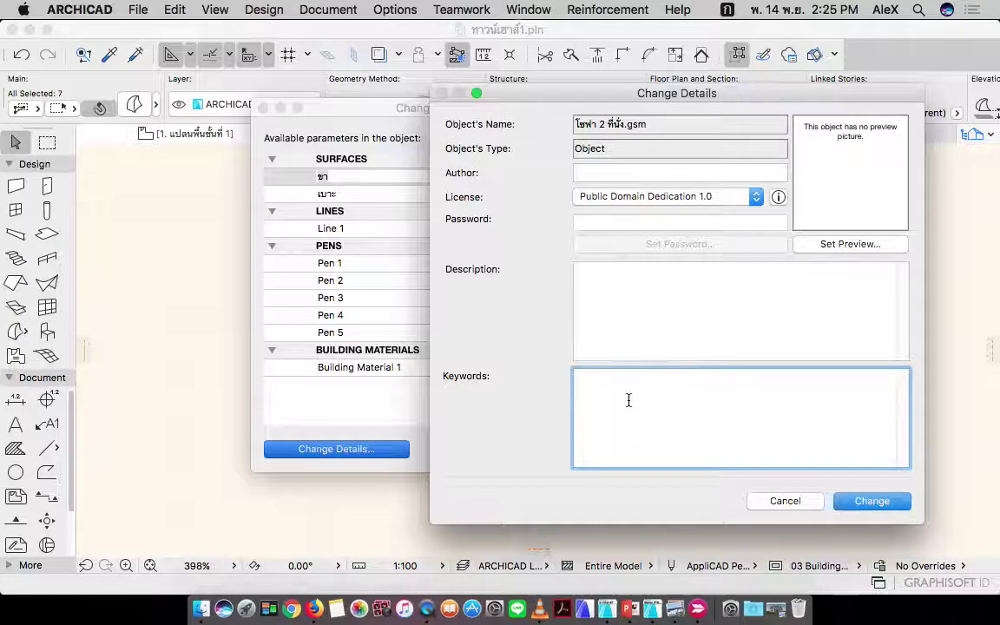
text(โนนท)
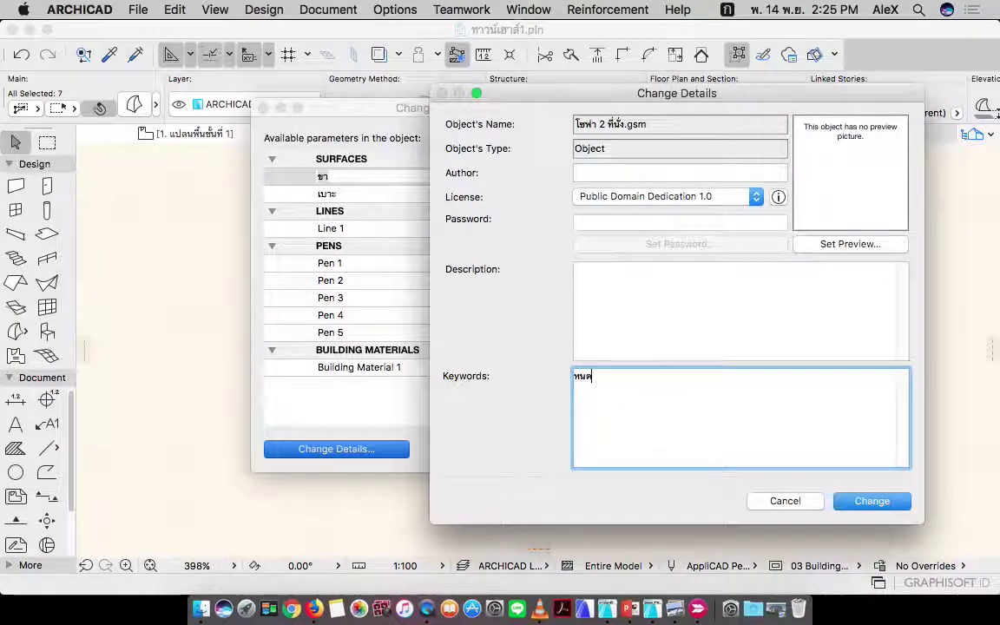
key(BackSpace)
key(BackSpace)
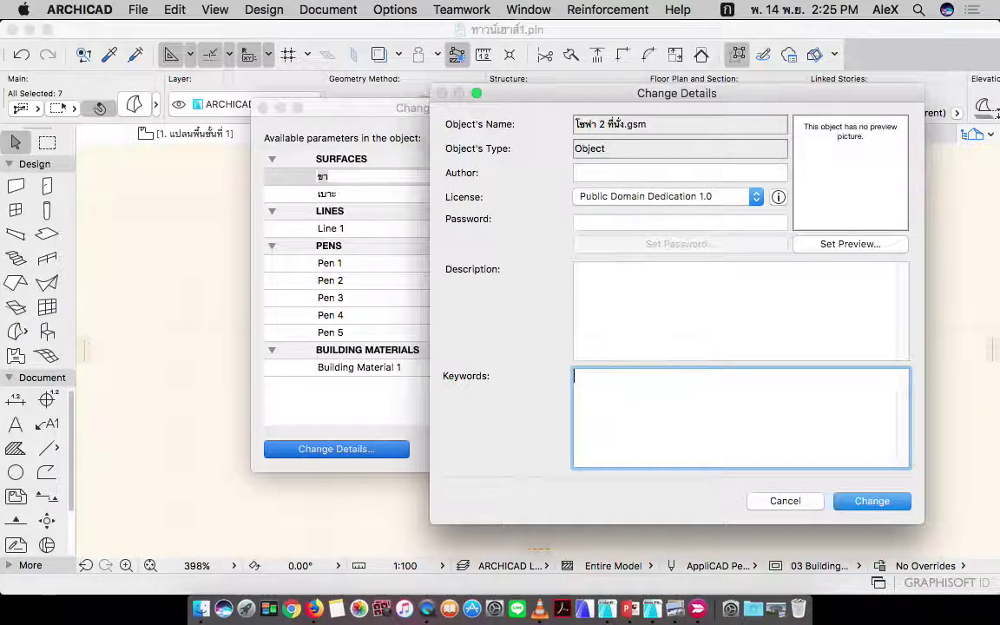
key(ctrl+space)
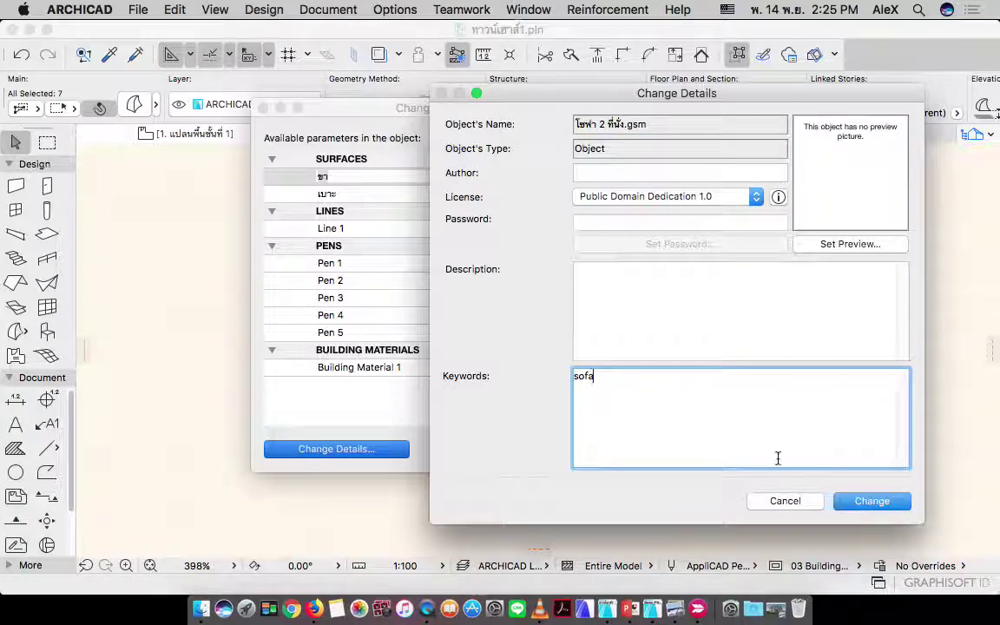
click(870, 500)
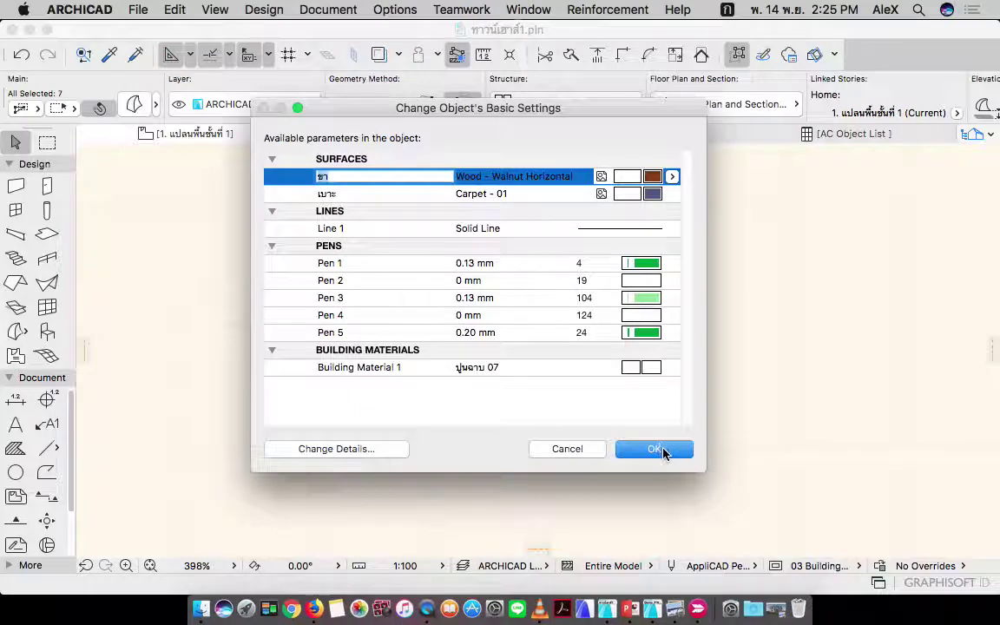
click(664, 451)
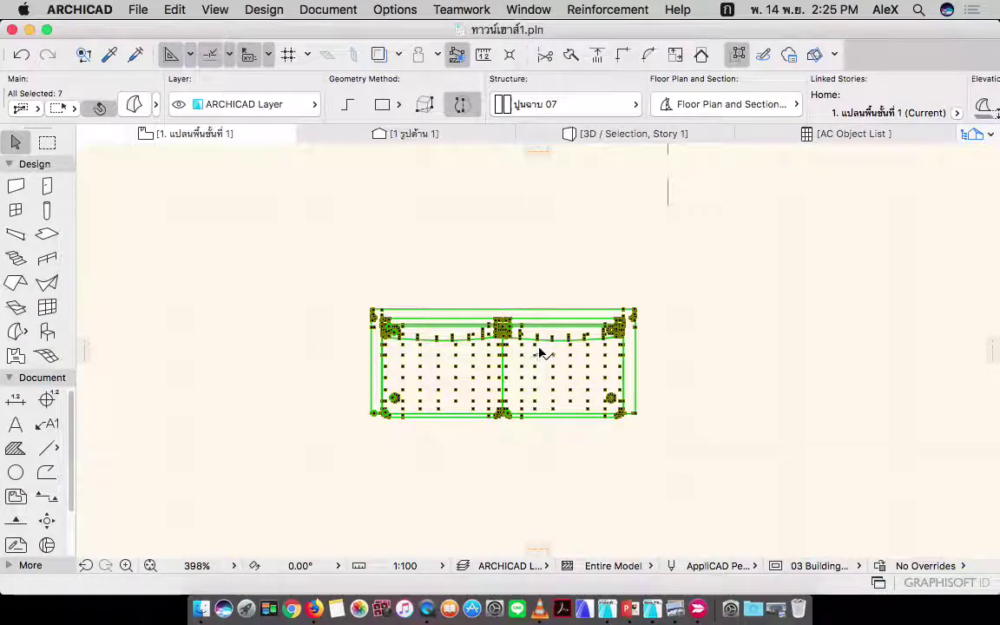
- Delete the selected sofa morphs from the first-storey floor plan
key(Delete)
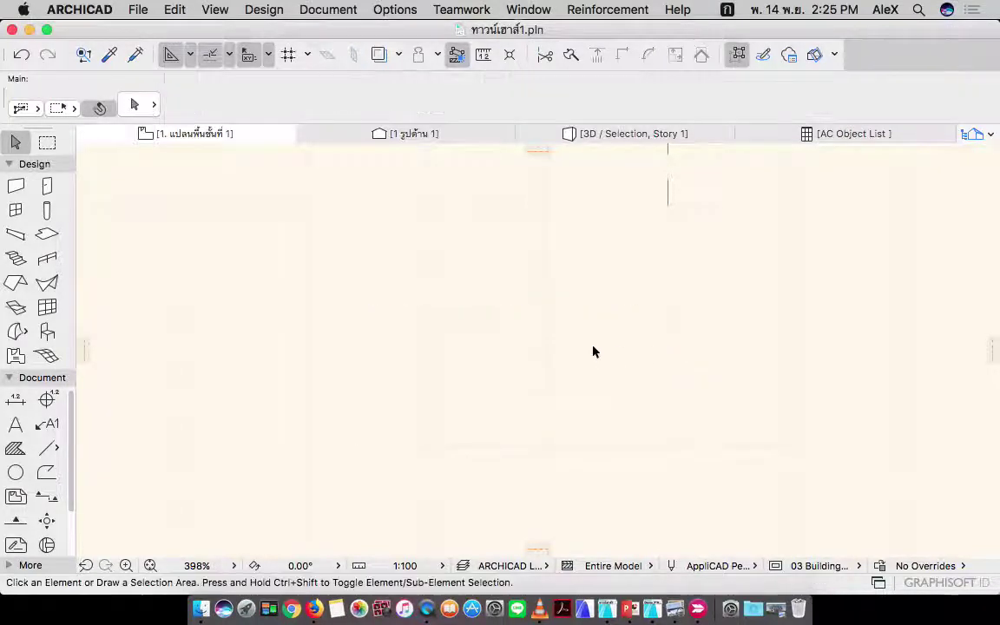
- Place the โซฟา 2 ที่นั่ง object beside window W13 in the left-hand unit, anchored at its lower-left corner
scroll(586, 352, down, 5)
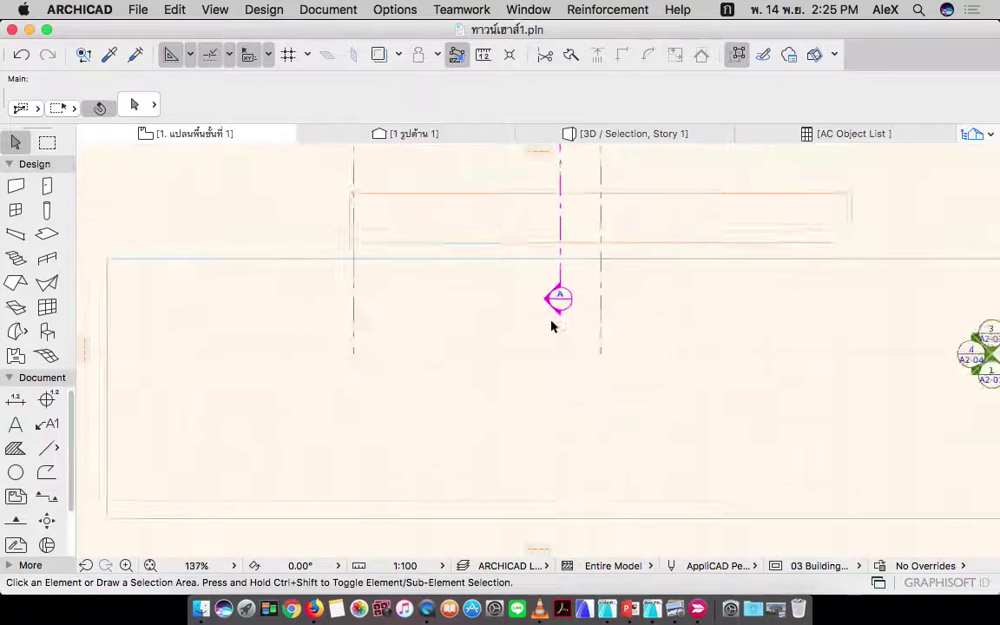
scroll(552, 327, down, 3)
middle_drag(552, 300, 500, 422)
middle_drag(471, 261, 474, 410)
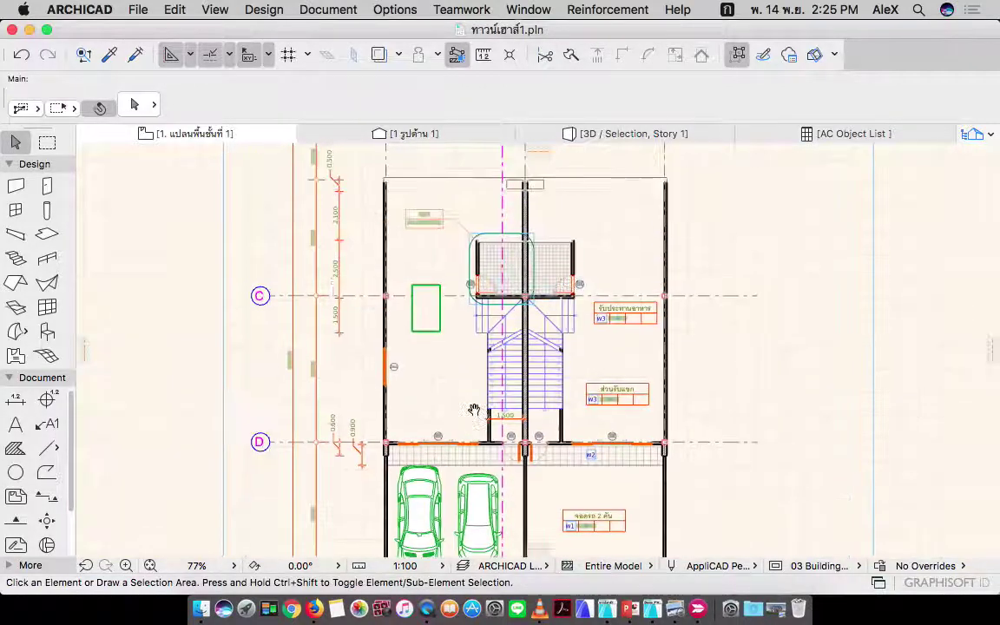
scroll(424, 347, up, 3)
middle_drag(451, 372, 477, 352)
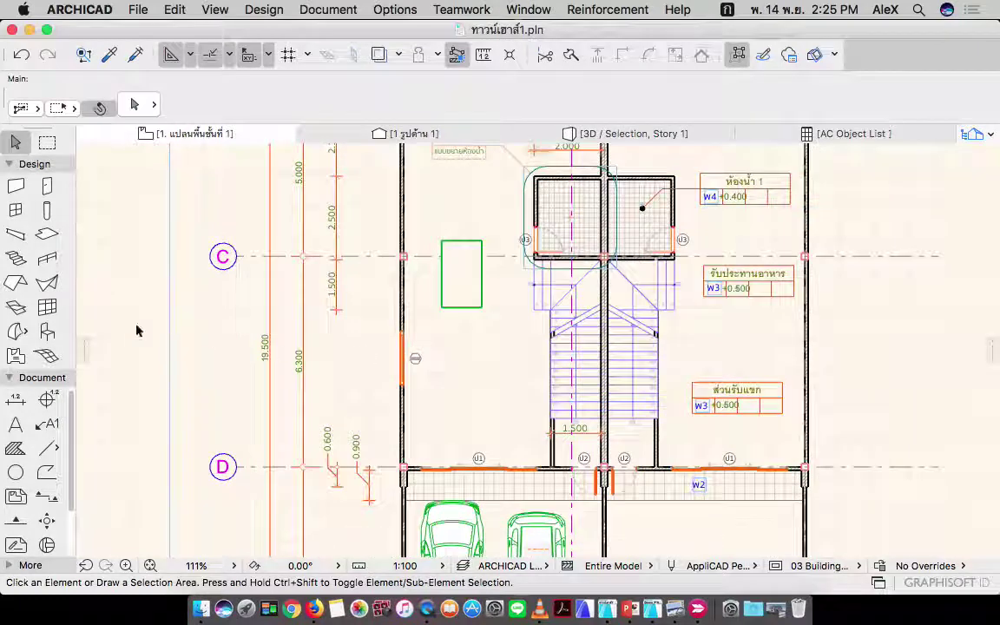
double_click(46, 331)
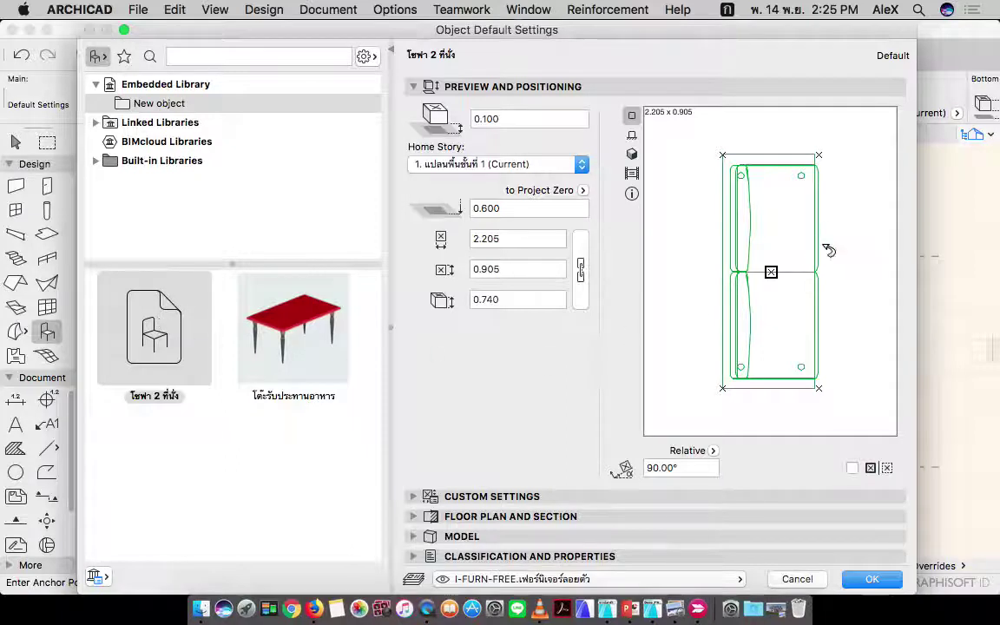
click(722, 387)
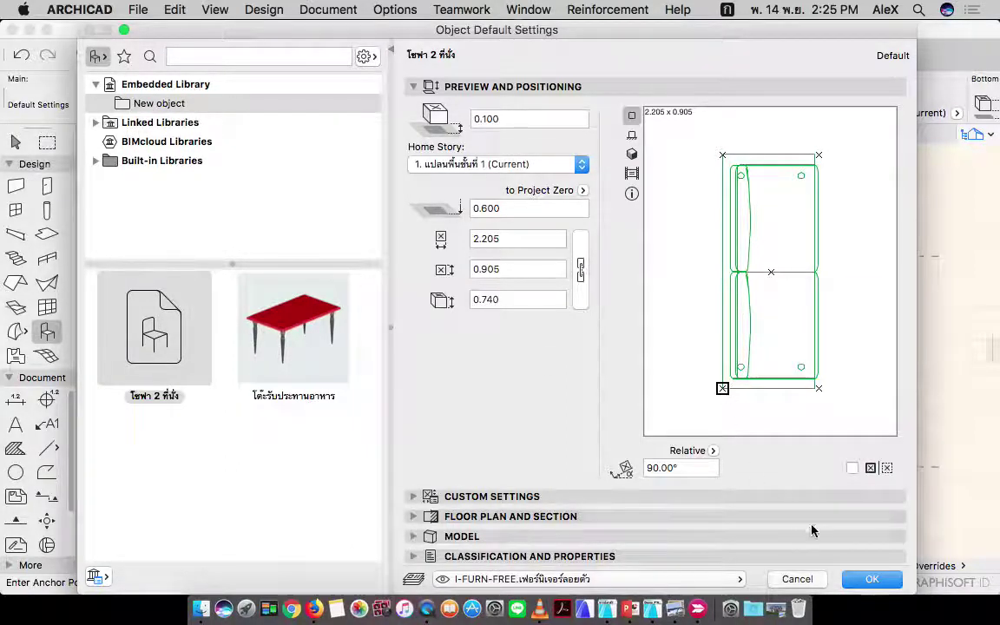
click(872, 581)
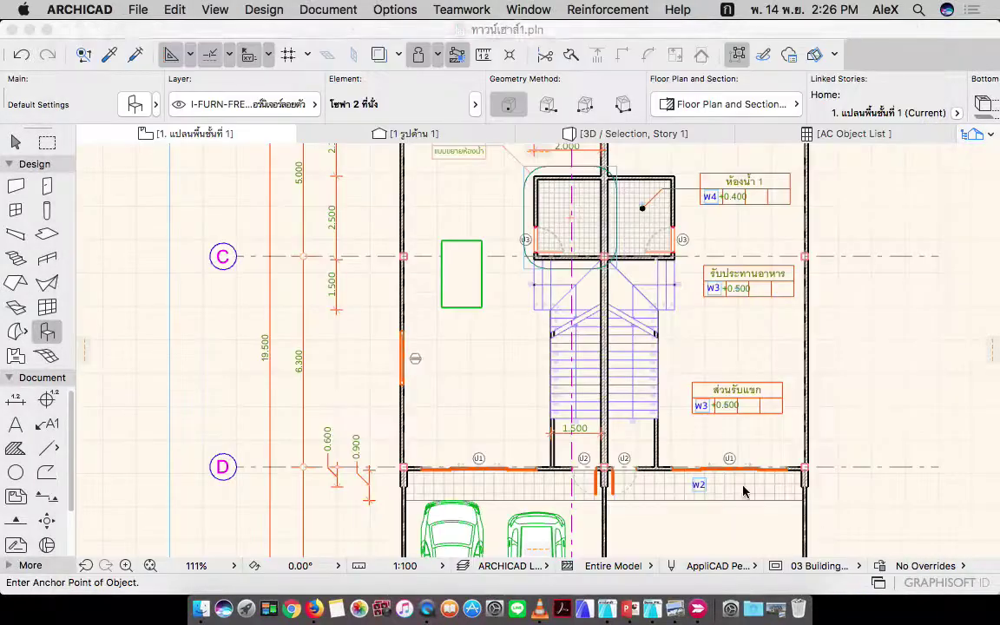
scroll(435, 384, up, 5)
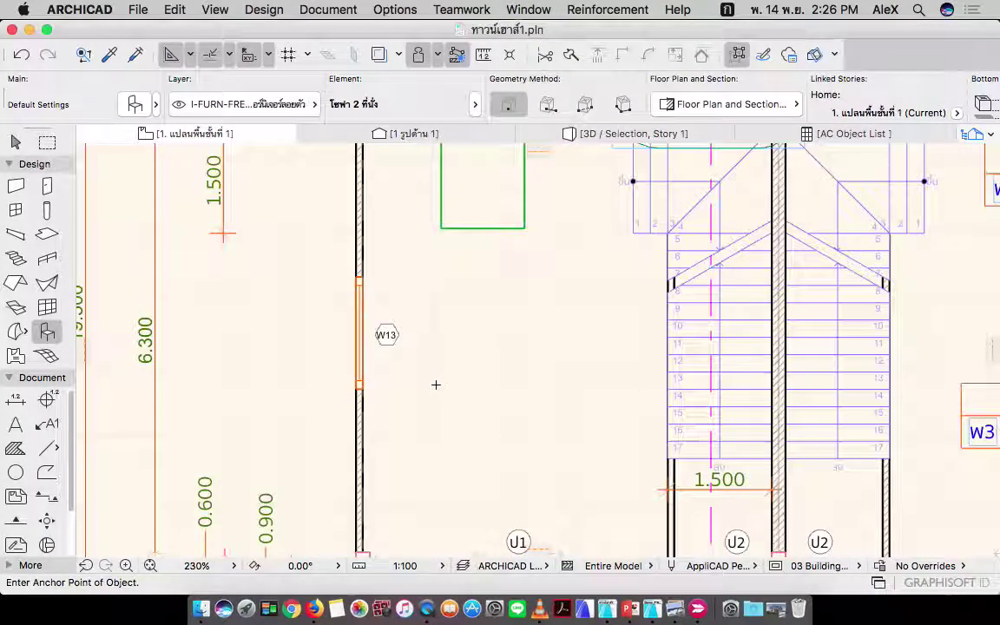
click(375, 425)
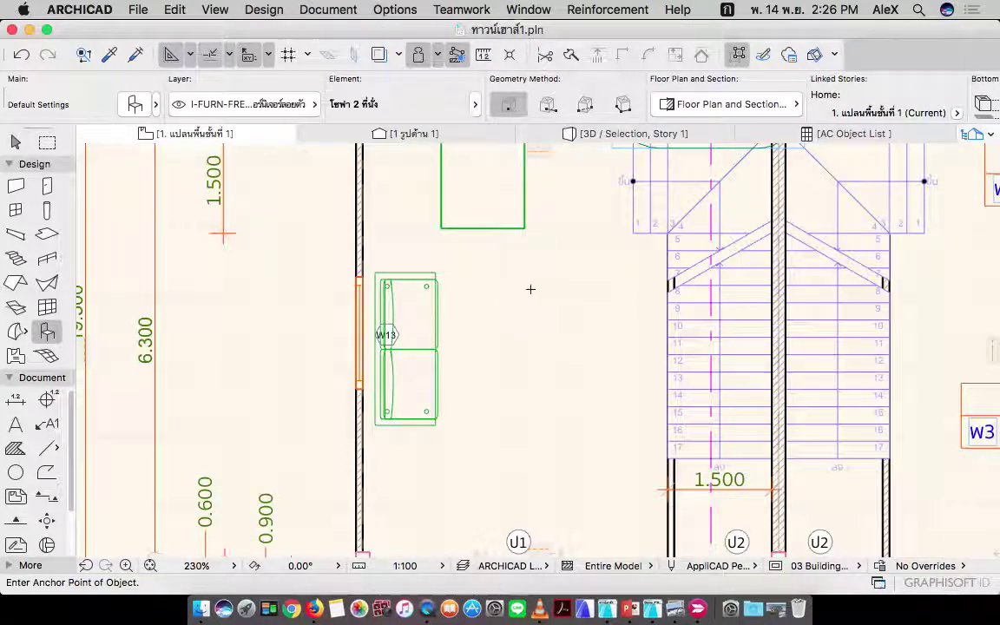
- Enclose the sofa, the dining table and the adjoining window wall in a marquee and display that area in 3D
scroll(531, 289, down, 5)
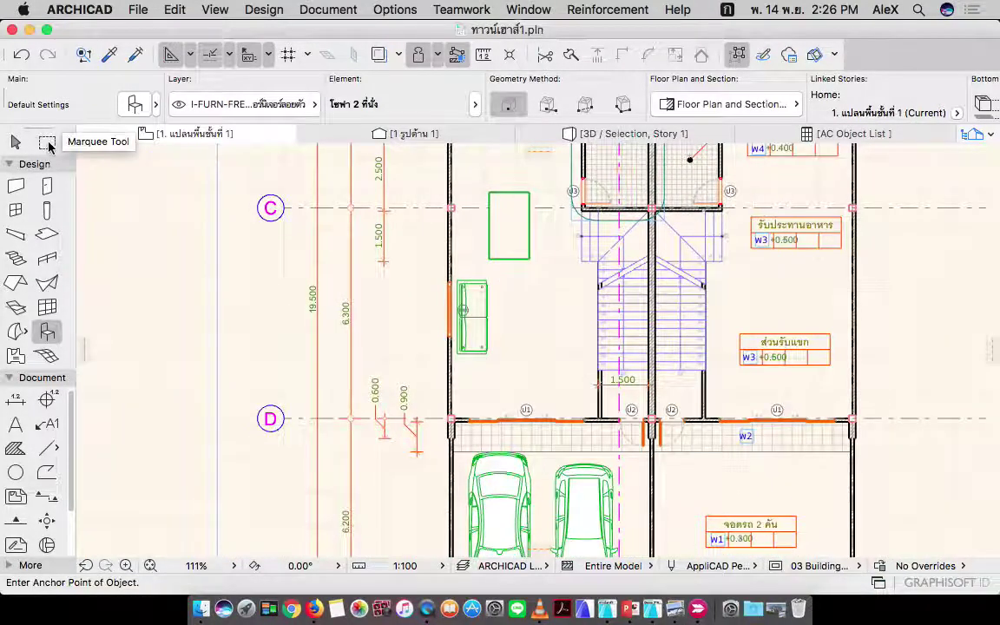
click(47, 142)
click(394, 156)
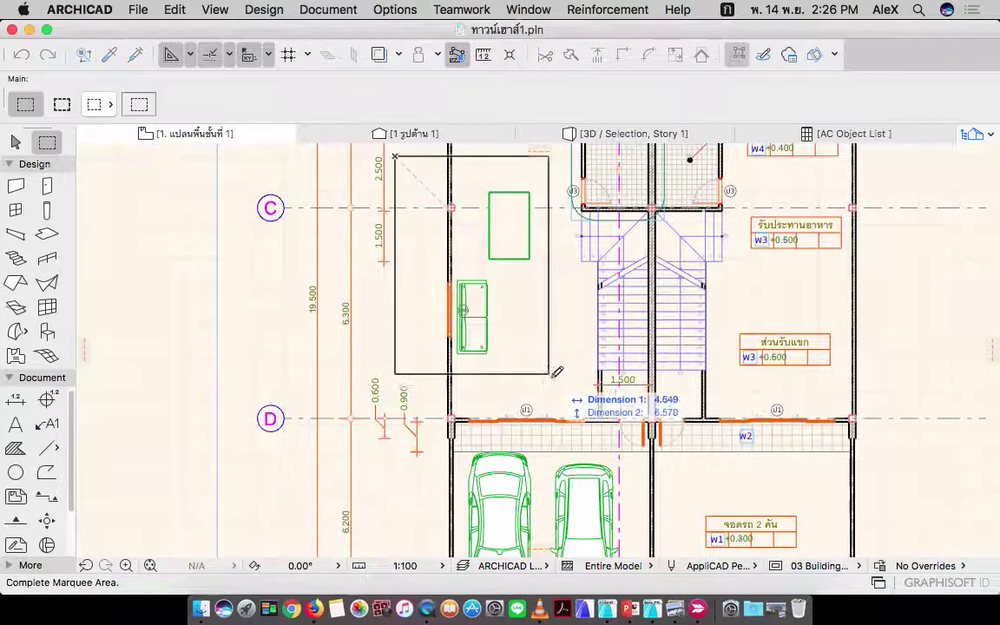
click(561, 383)
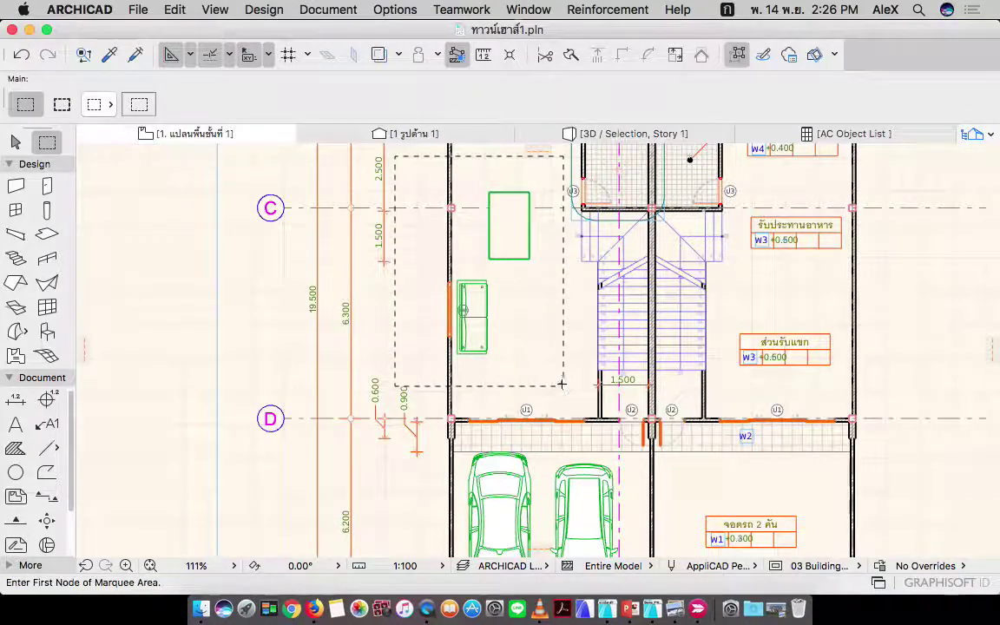
key(F5)
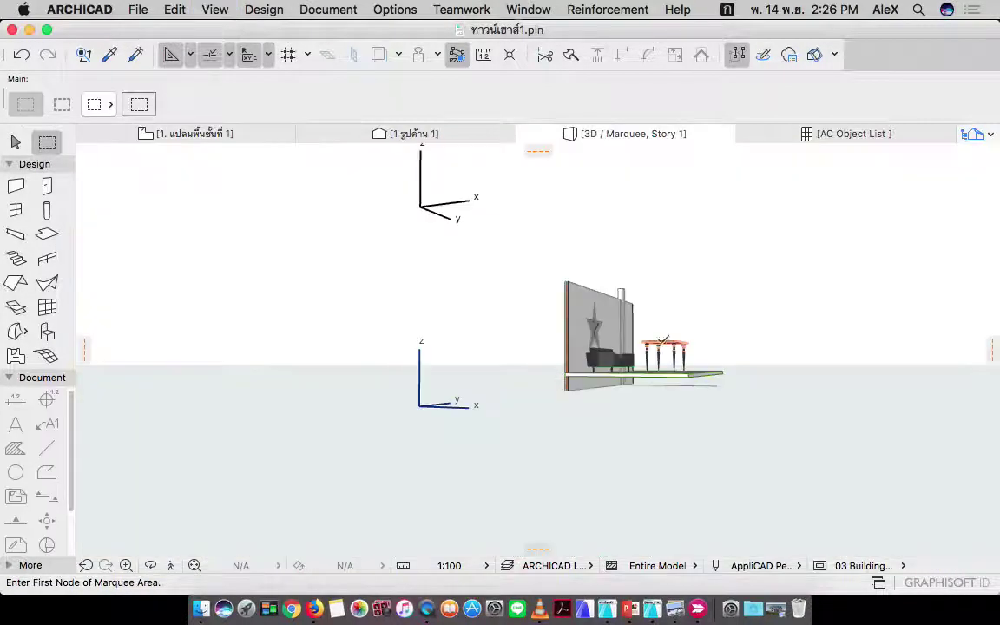
scroll(662, 340, up, 5)
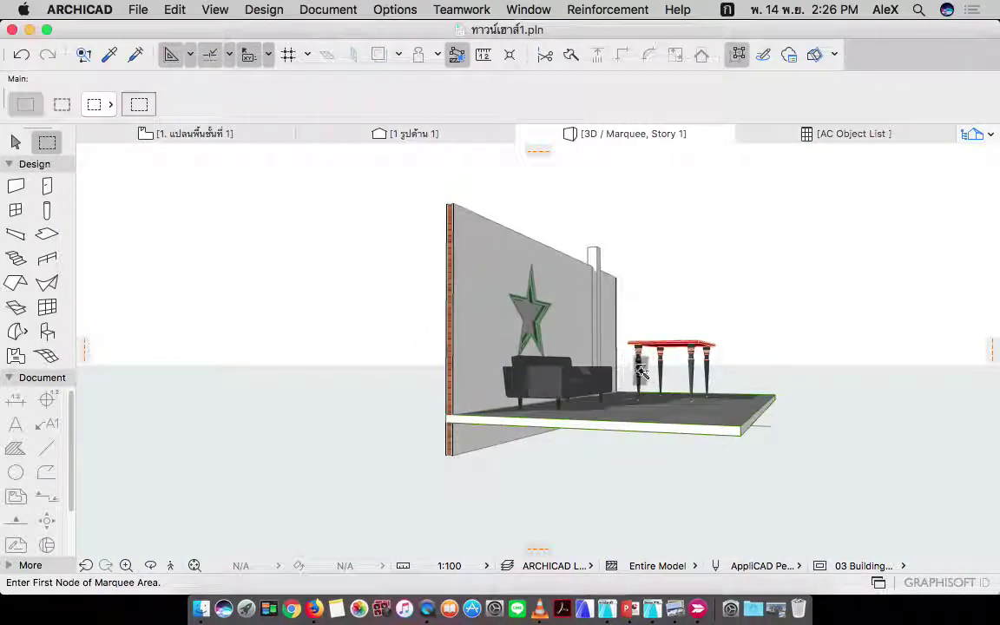
- Orbit the 3D marquee view to examine the sofa against the star-shaped wall opening from across the dining table
key(ctrl+space)
key(o)
drag(640, 372, 576, 379)
scroll(618, 367, up, 5)
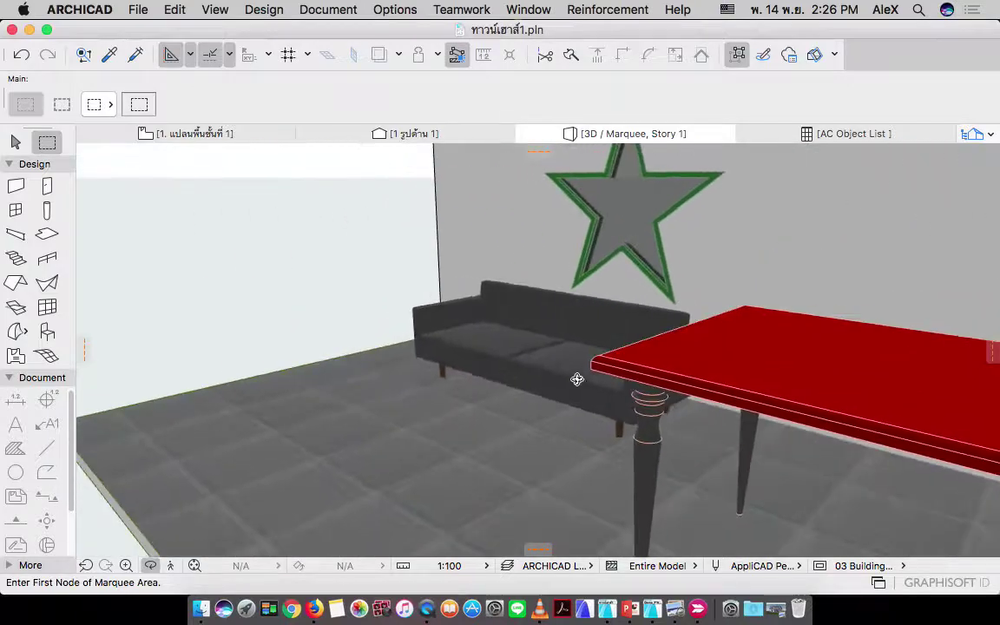
scroll(604, 367, down, 8)
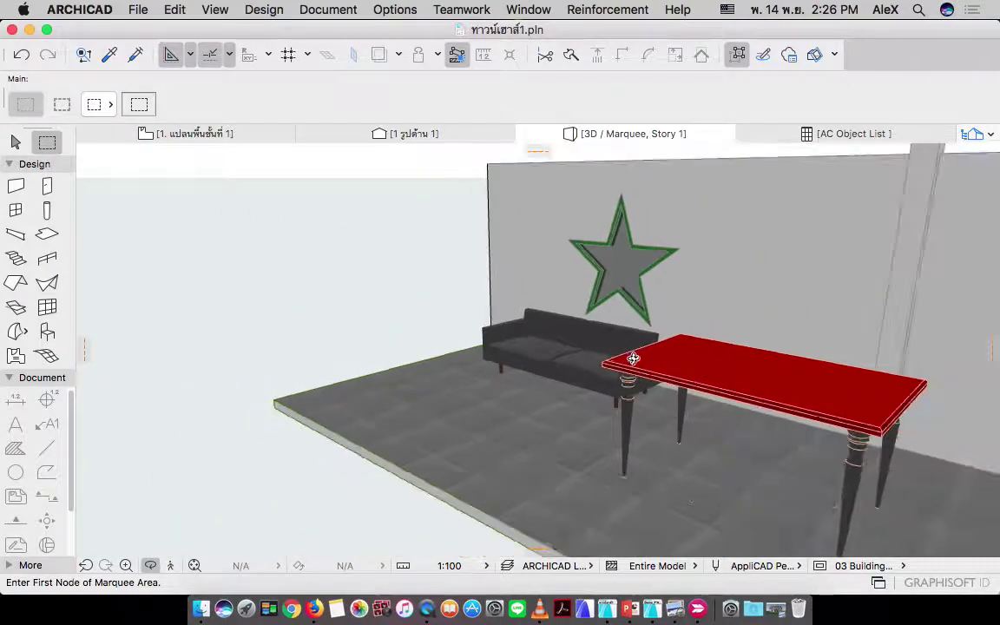
- Review the Simple Shading settings in 3D Styles, accept them as they are, and inspect the sofa in the shaded model
right_click(358, 185)
mouse_move(515, 196)
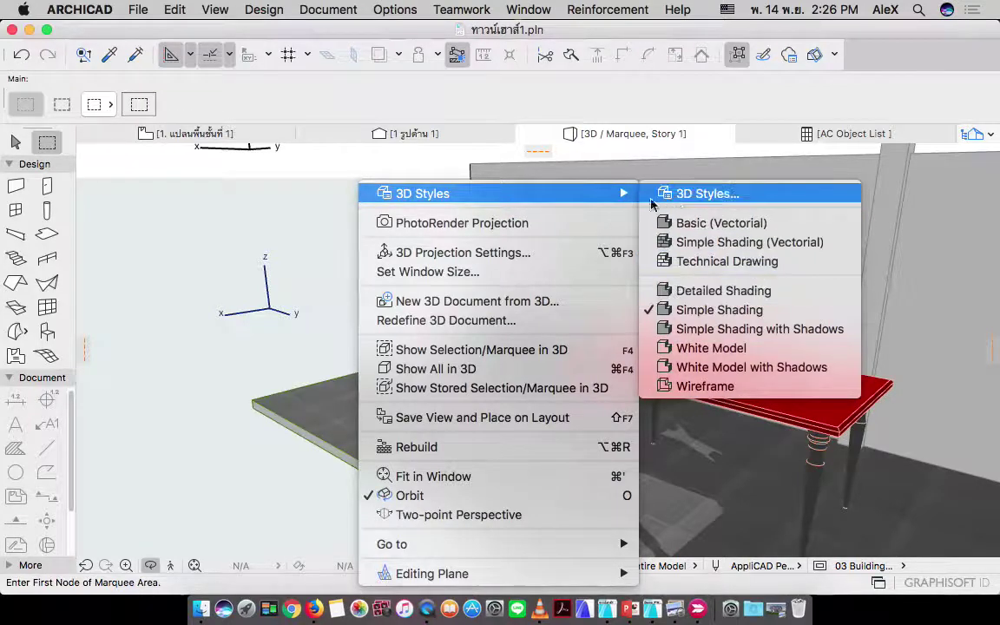
click(695, 197)
mouse_move(575, 197)
click(735, 196)
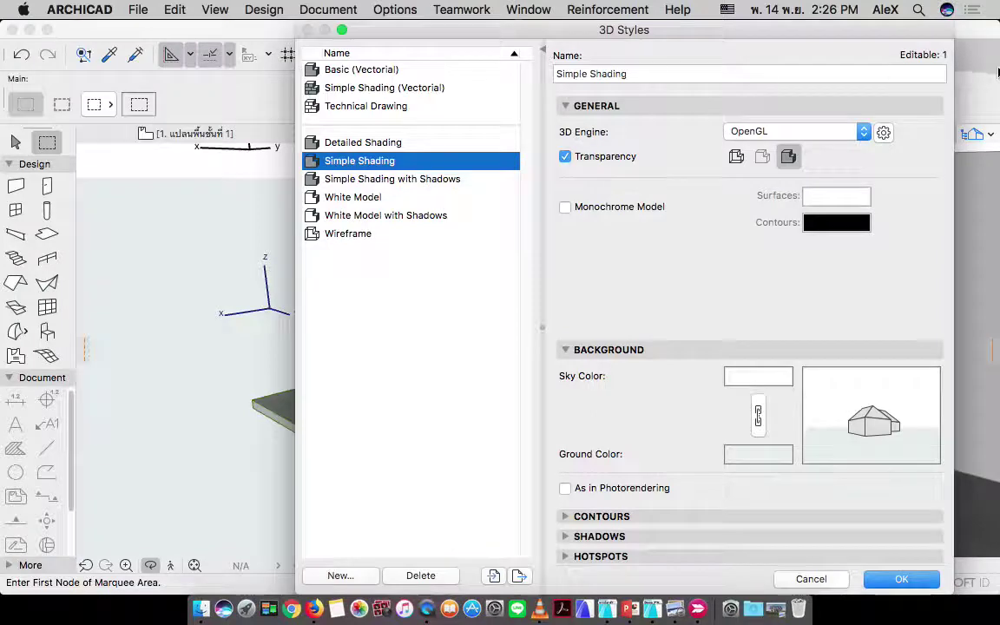
key(Return)
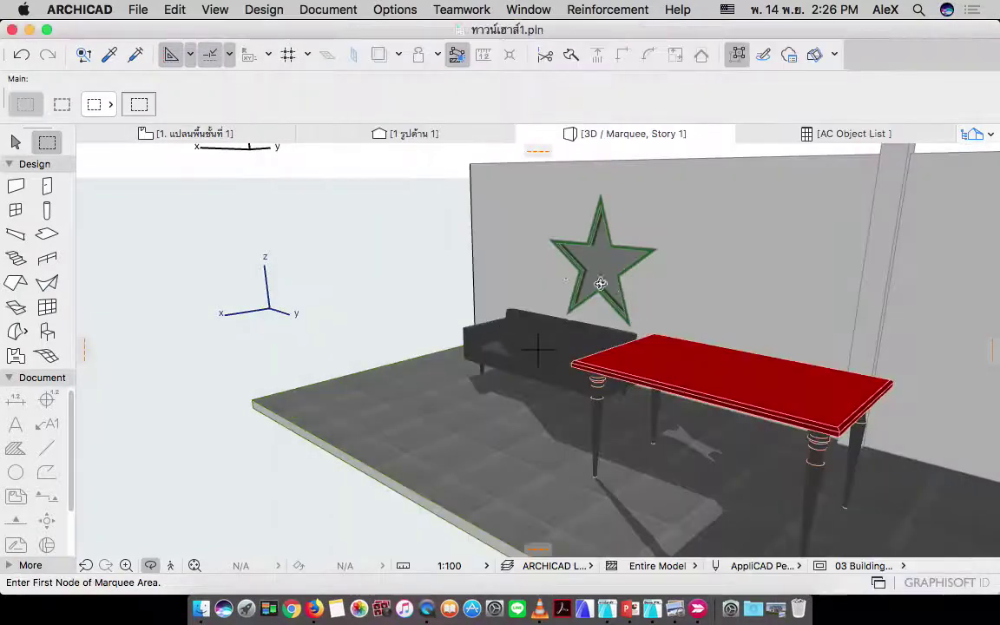
shift+middle_drag(473, 335, 758, 333)
- Return to the first-storey floor plan, clear the marquee and inspect the sofa's plan symbol beside window W13
click(227, 133)
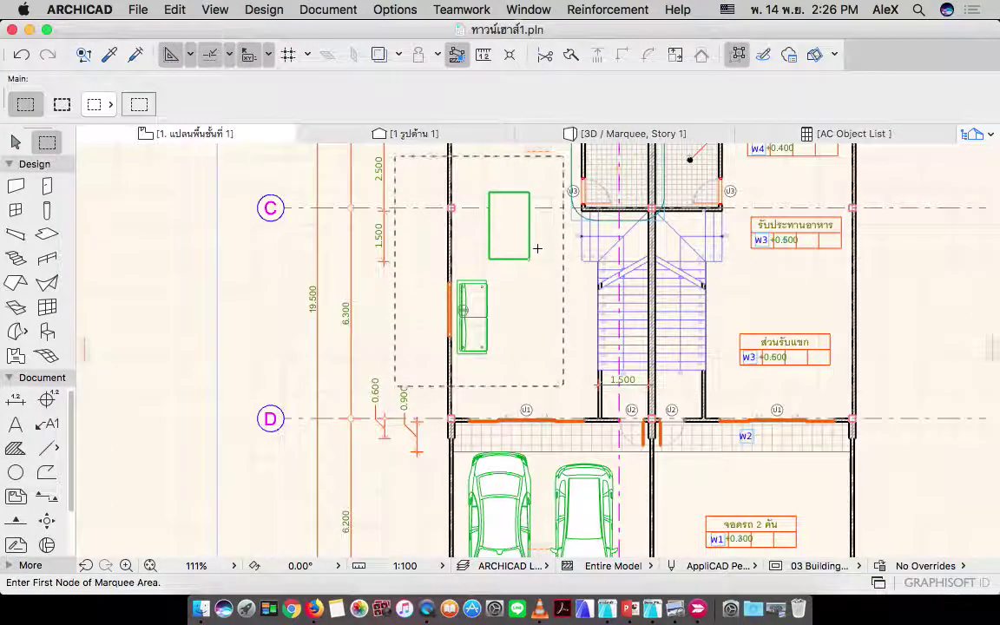
key(Escape)
key(Escape)
scroll(506, 351, up, 10)
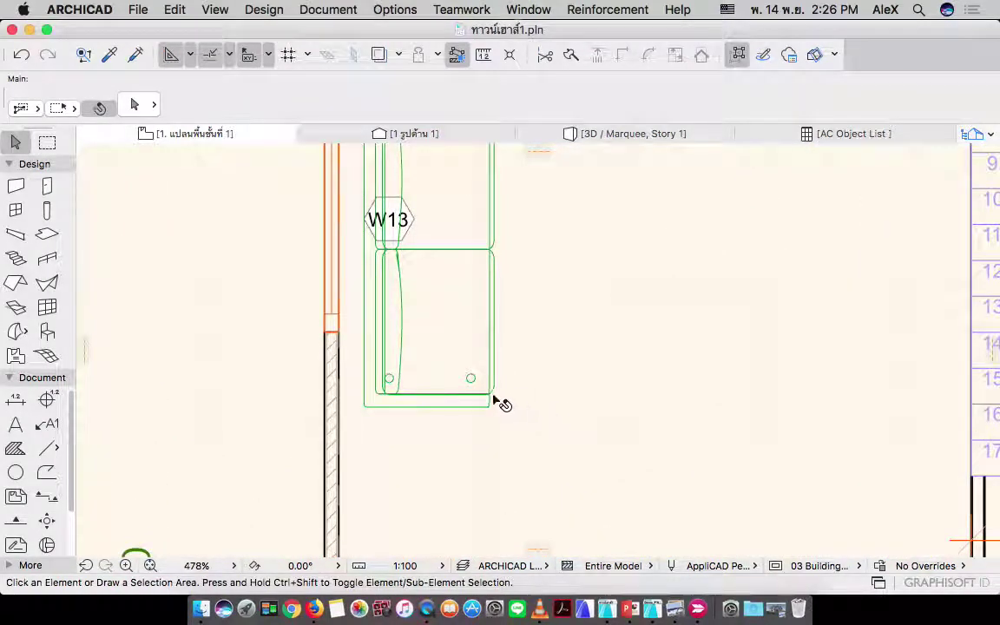
scroll(542, 401, down, 3)
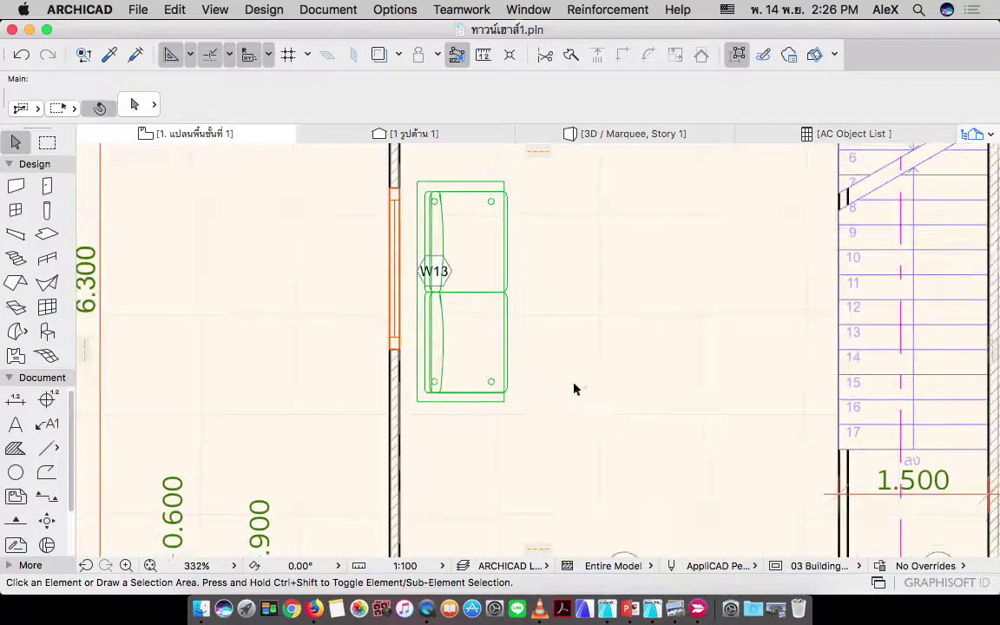